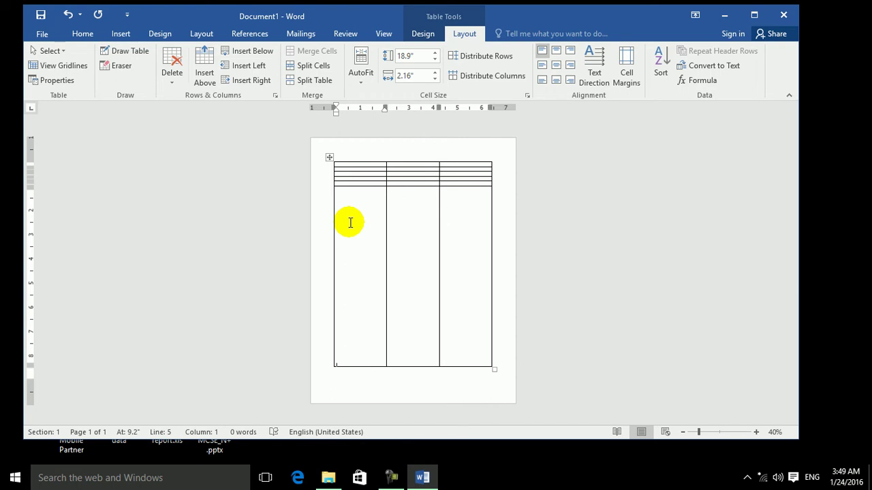
Step: Allow the table's tall last row to break across pages
click(58, 80)
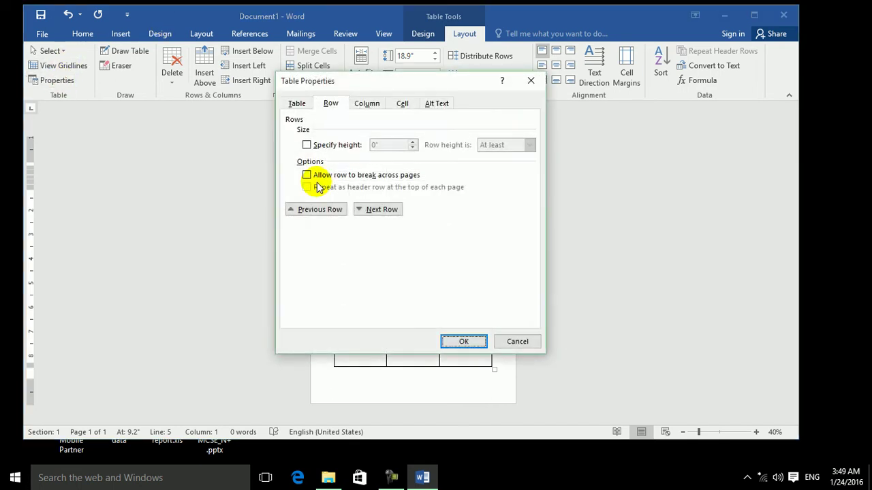
click(320, 175)
click(466, 340)
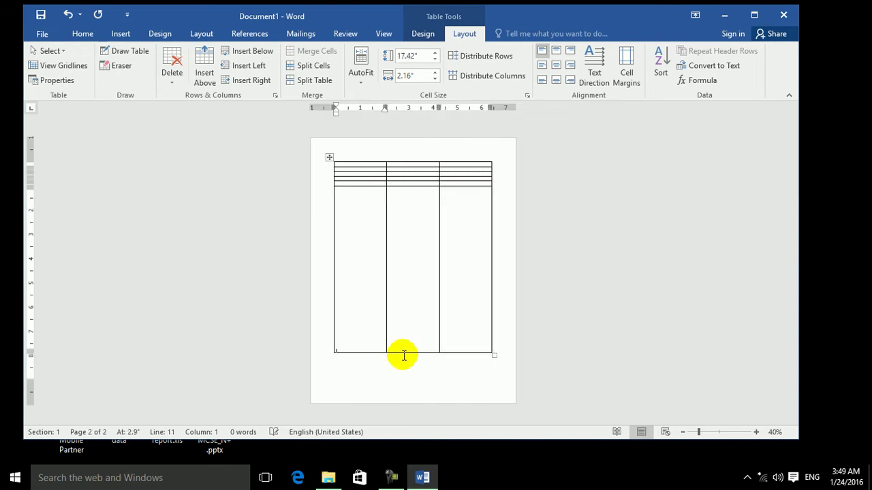
Step: Stop the table's last row from breaking across pages in its row properties
click(56, 80)
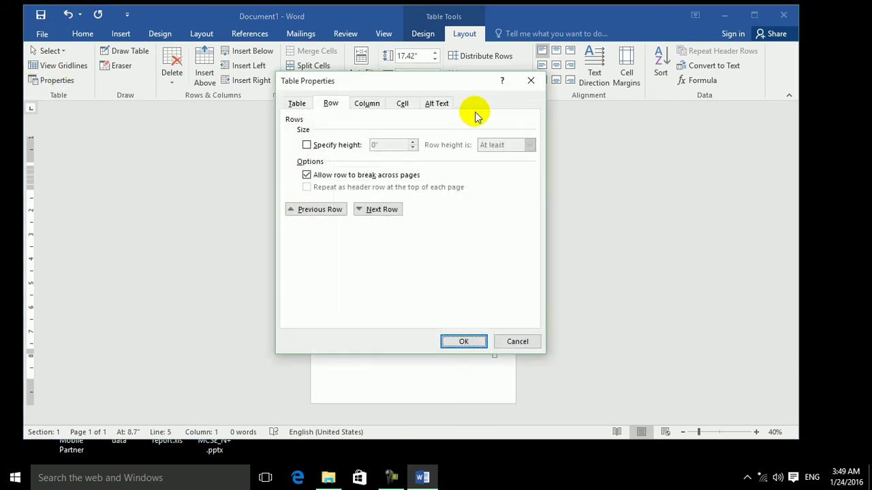
click(342, 176)
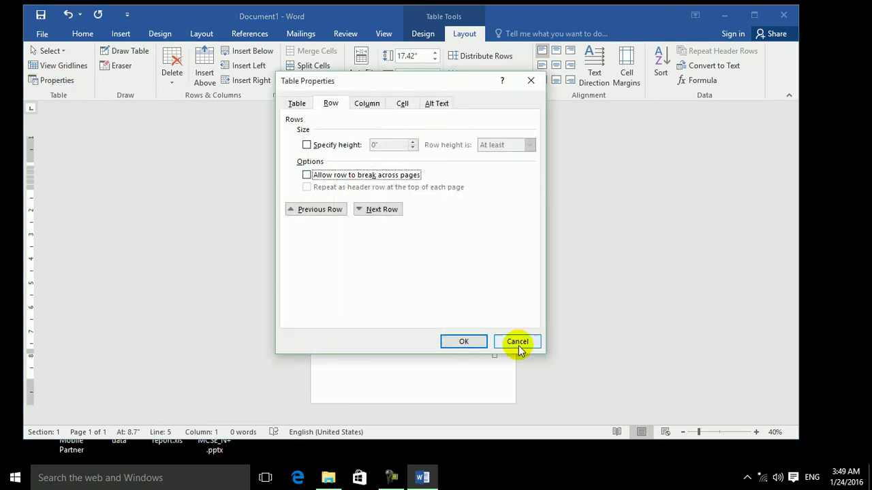
click(469, 341)
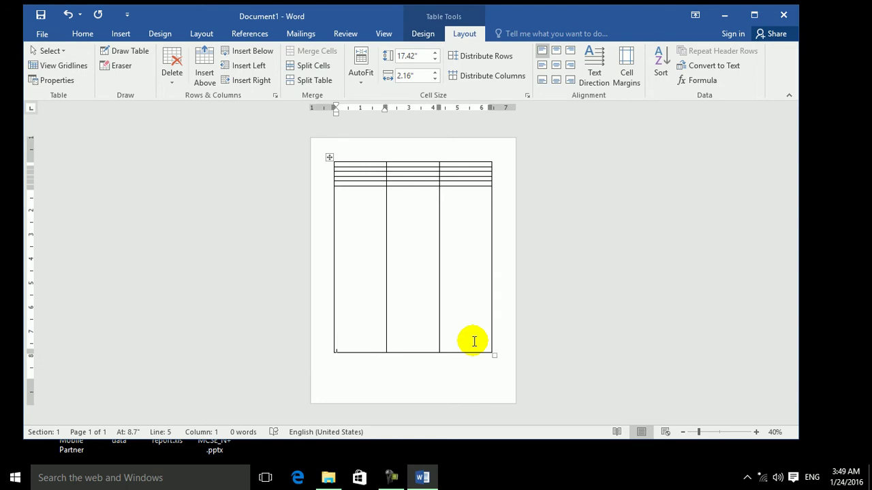
Step: Add blank lines in the last row's first cell to push the row onto the next page
key(Return)
key(Return)
key(Return)
key(Return)
key(Return)
key(Return)
key(Return)
key(Return)
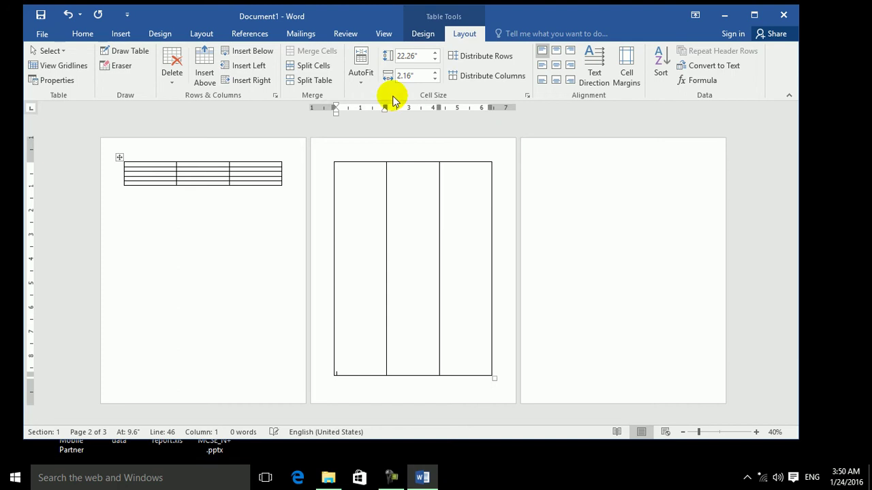
Step: Examine the line and page break options in the cell's paragraph settings
click(80, 33)
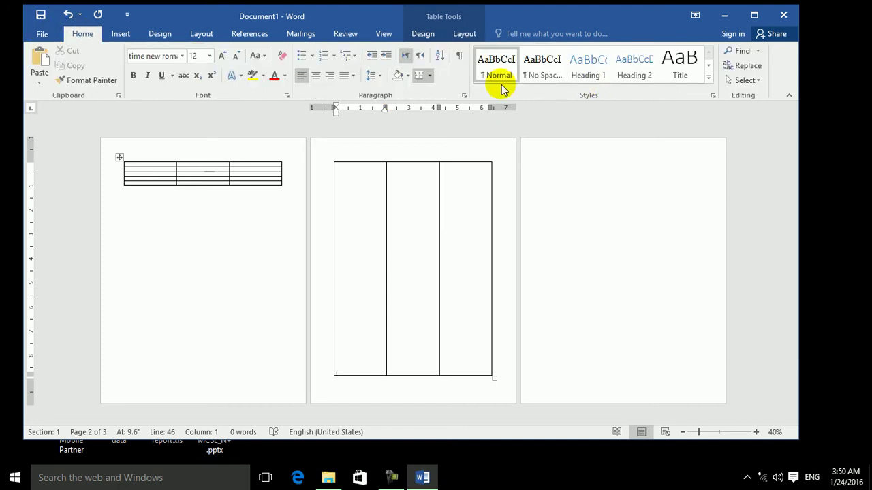
click(466, 94)
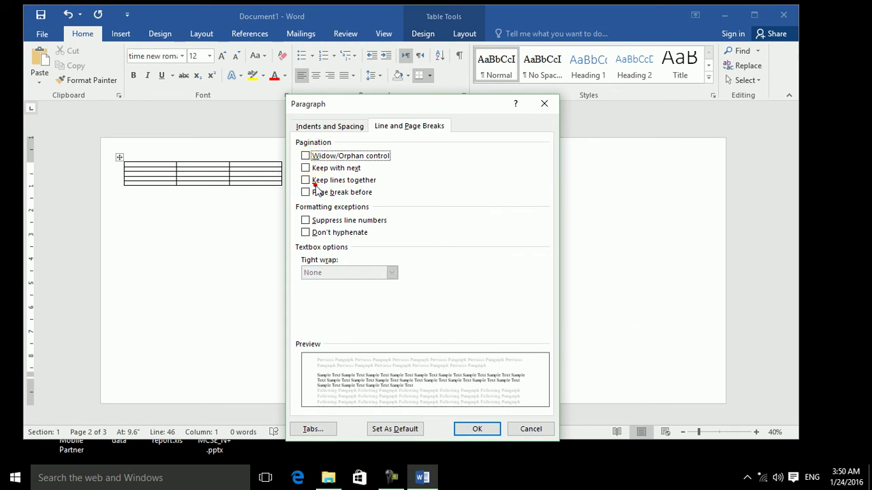
click(478, 427)
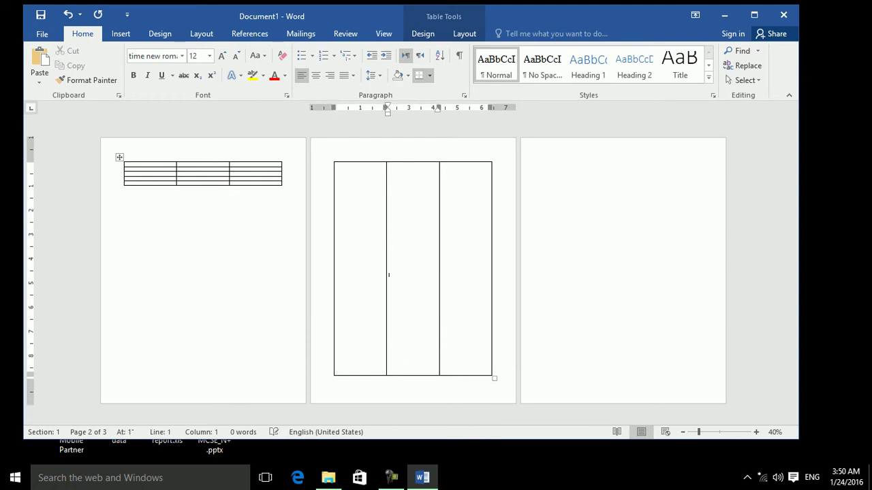
Step: Add blank lines in the last row's middle cell until the row extends onto the third page
key(Return)
key(Return)
key(Return)
key(Return)
key(Return)
key(Return)
key(Return)
key(Return)
key(Return)
key(Return)
key(Return)
key(Return)
key(Return)
key(Return)
key(Return)
key(Return)
key(Return)
key(Return)
key(Return)
key(Return)
key(Return)
key(Return)
key(Return)
key(Return)
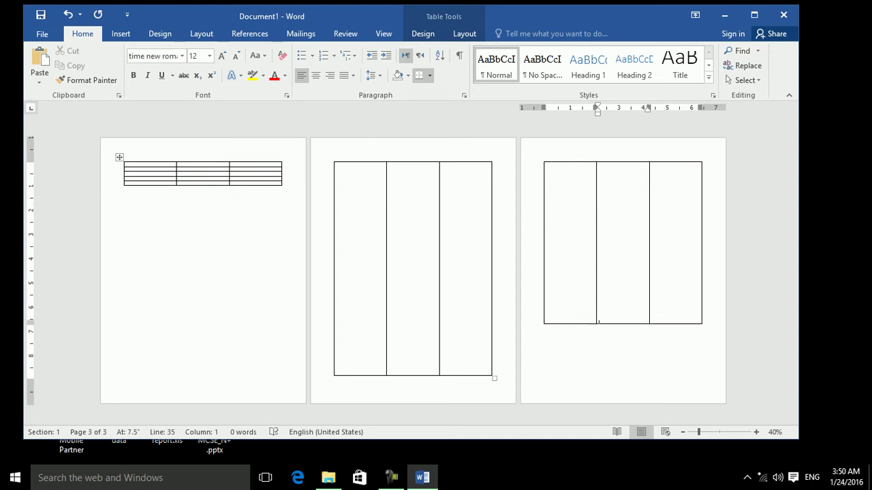
Step: Delete the entire document content, including the table
key(ctrl+a)
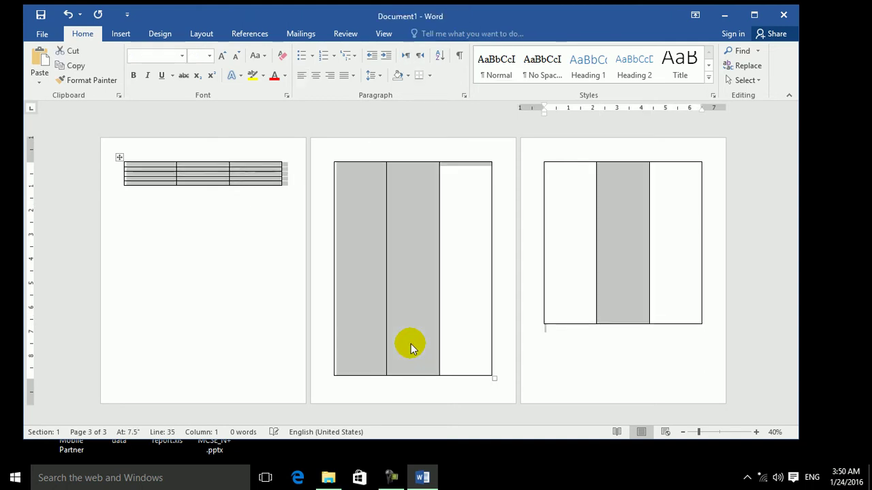
key(BackSpace)
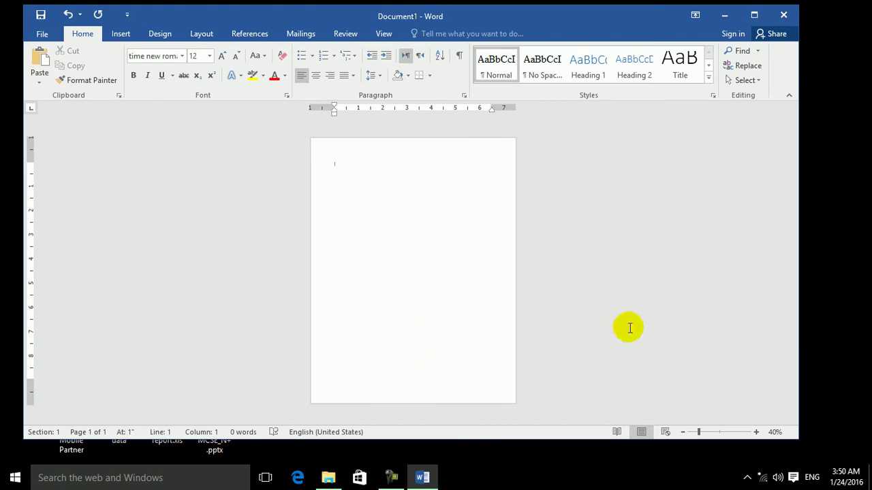
Step: Insert the picture Screenshot (2).png from the Screenshots folder in Pictures into the blank document
click(719, 429)
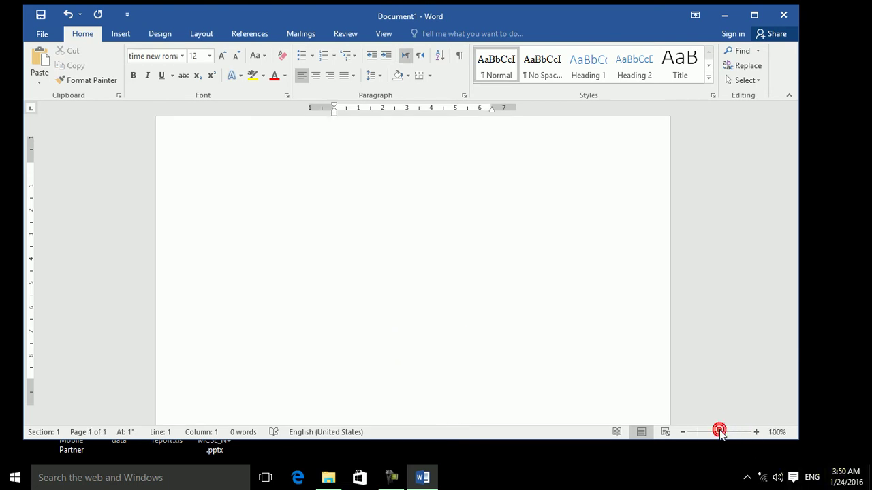
click(121, 34)
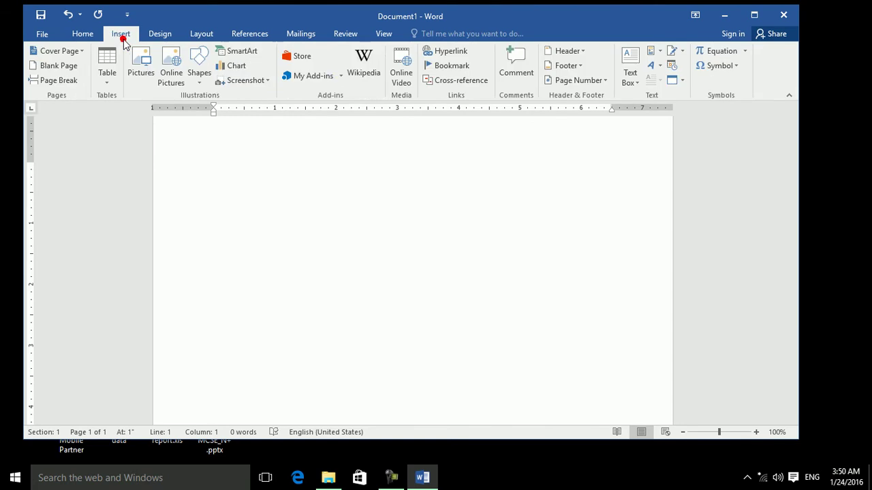
click(171, 64)
click(436, 267)
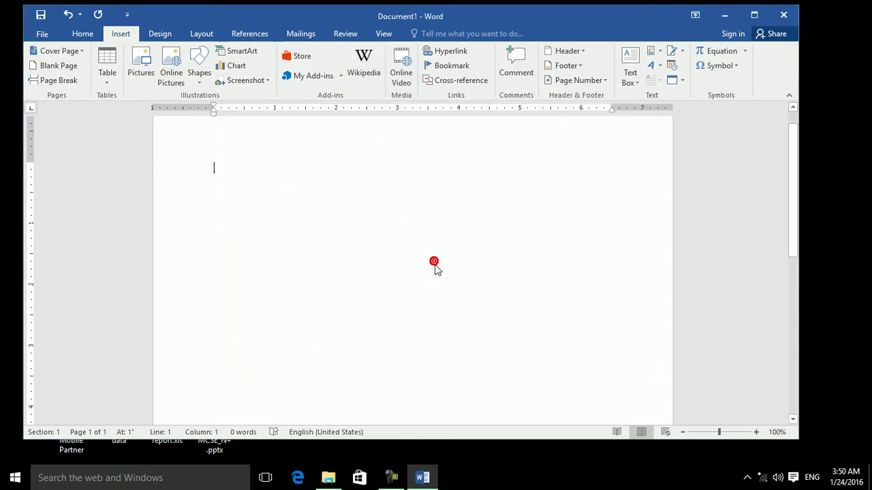
double_click(189, 112)
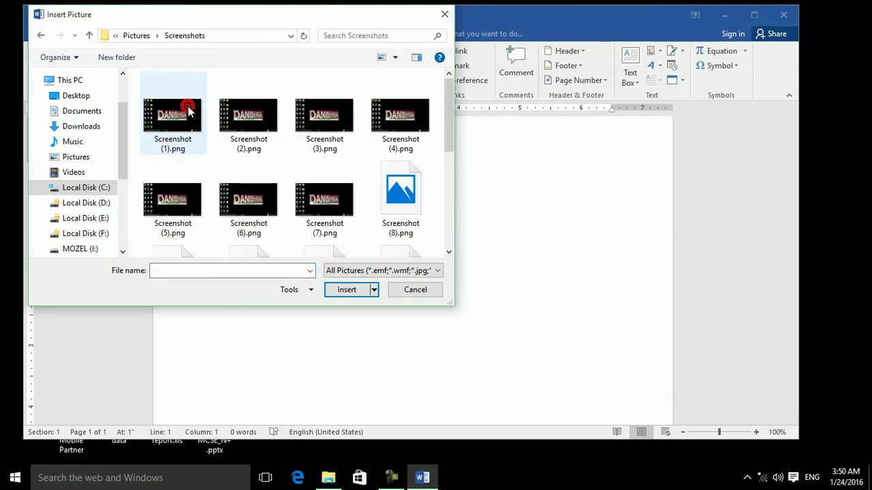
click(250, 118)
click(371, 287)
Step: Set the picture's height to 3 inches
click(739, 57)
text(3)
key(Return)
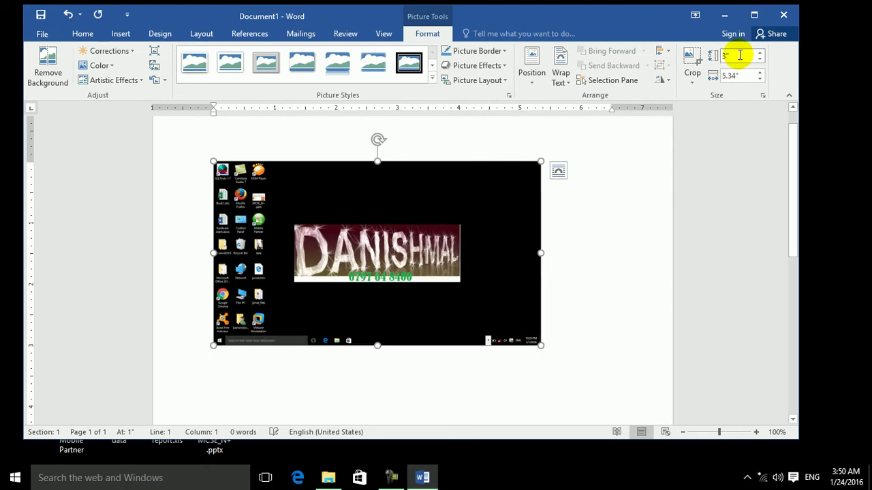
Step: Try to move the inline picture on the page and check its Format Picture effect options
drag(365, 210, 323, 184)
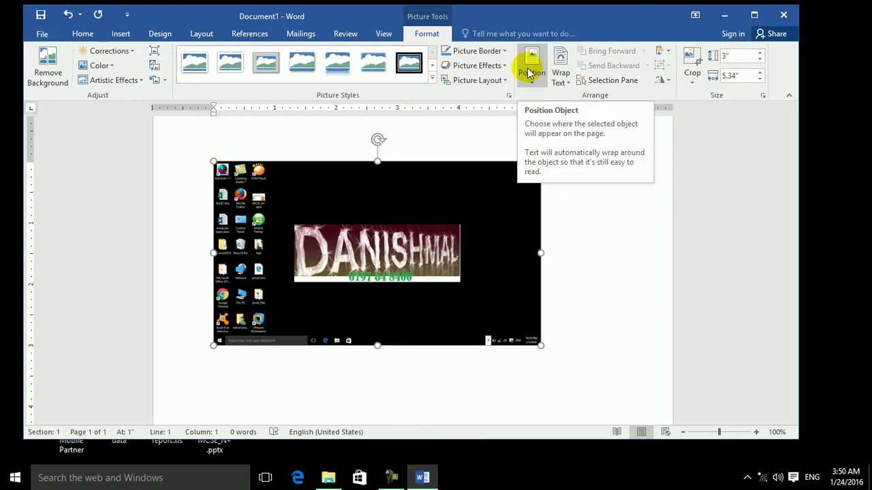
click(511, 96)
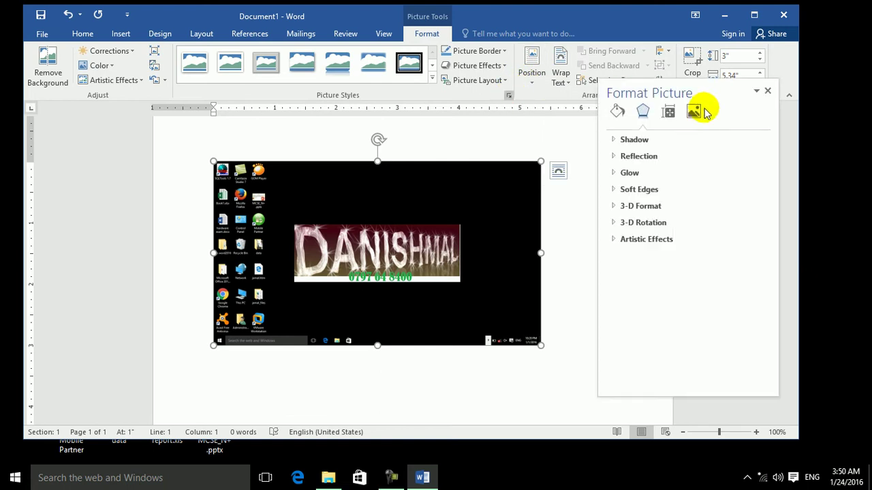
click(768, 91)
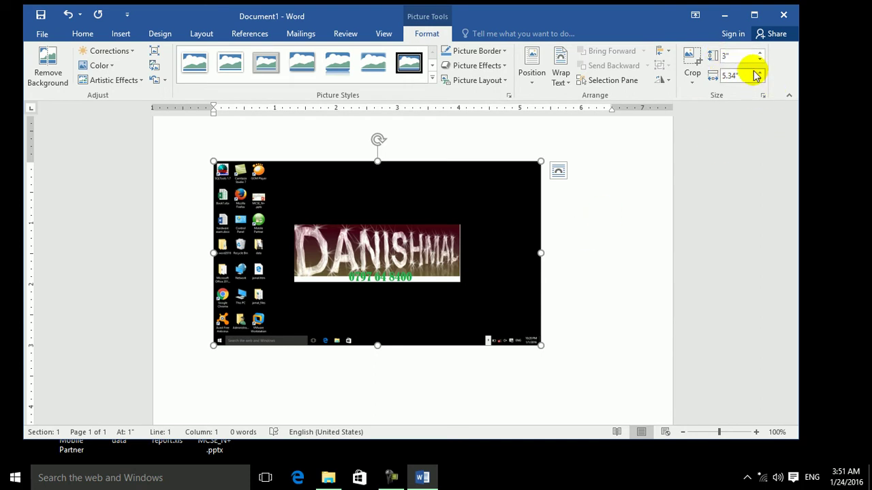
Step: Reduce the picture's width to 4.7 inches
click(760, 79)
click(759, 79)
click(759, 79)
click(759, 79)
click(760, 79)
click(760, 79)
click(532, 77)
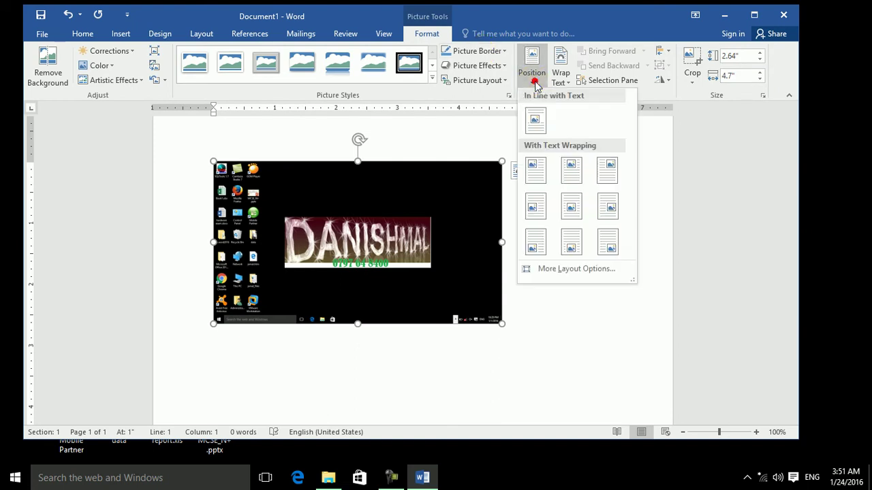
click(505, 80)
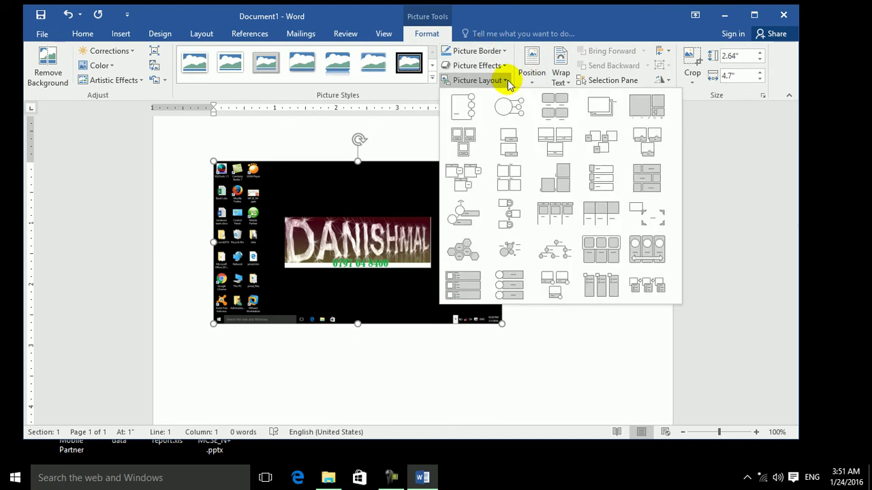
click(502, 65)
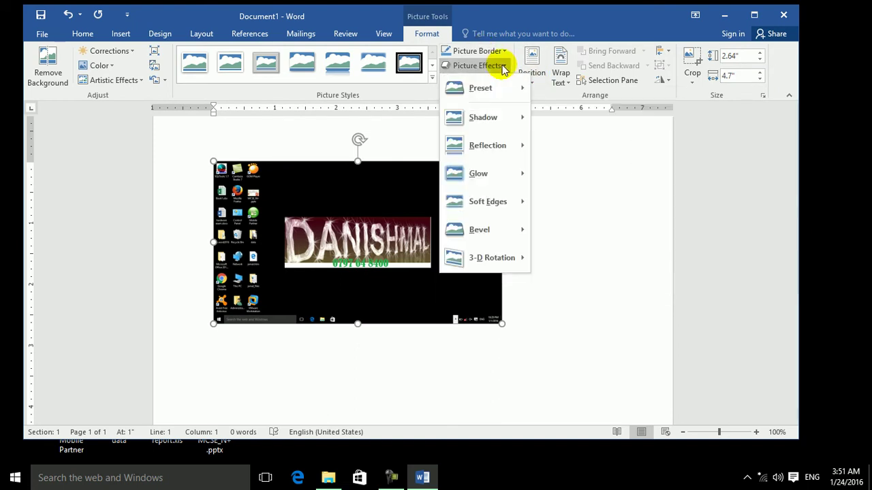
click(319, 195)
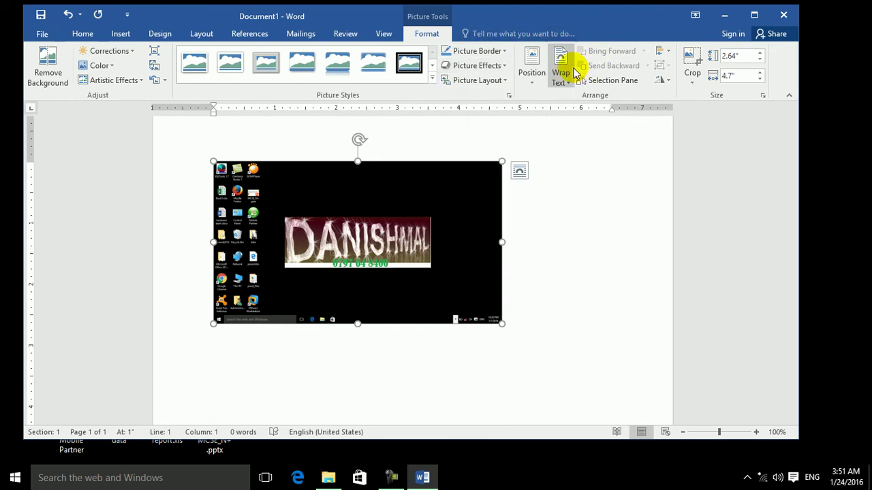
click(535, 79)
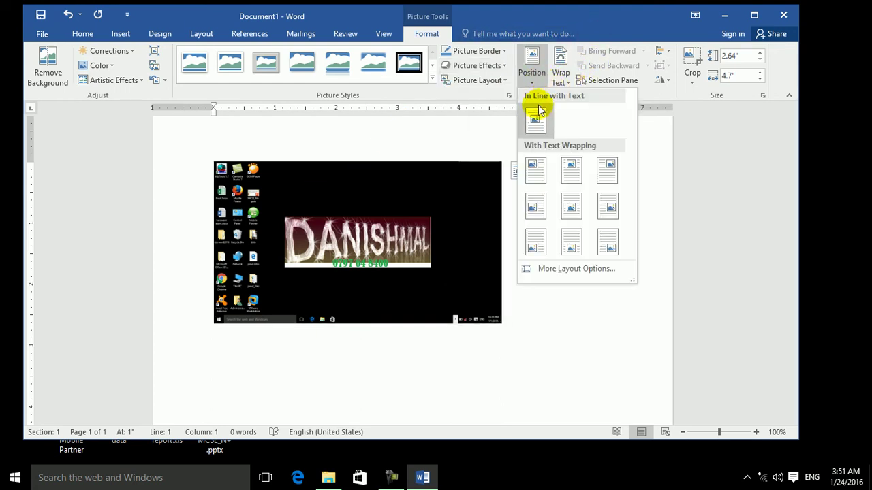
click(193, 152)
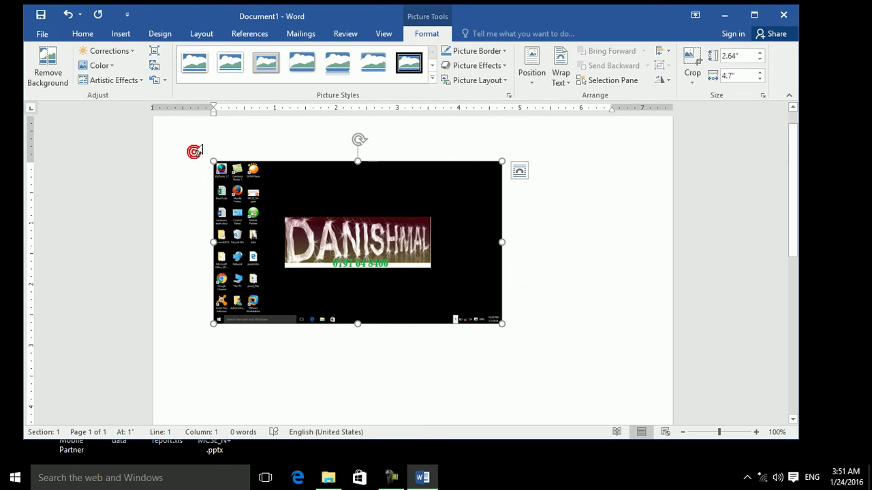
Step: Try to move the inline picture away from the page's upper-left margin
click(205, 141)
double_click(206, 144)
double_click(190, 171)
drag(245, 187, 262, 214)
click(261, 214)
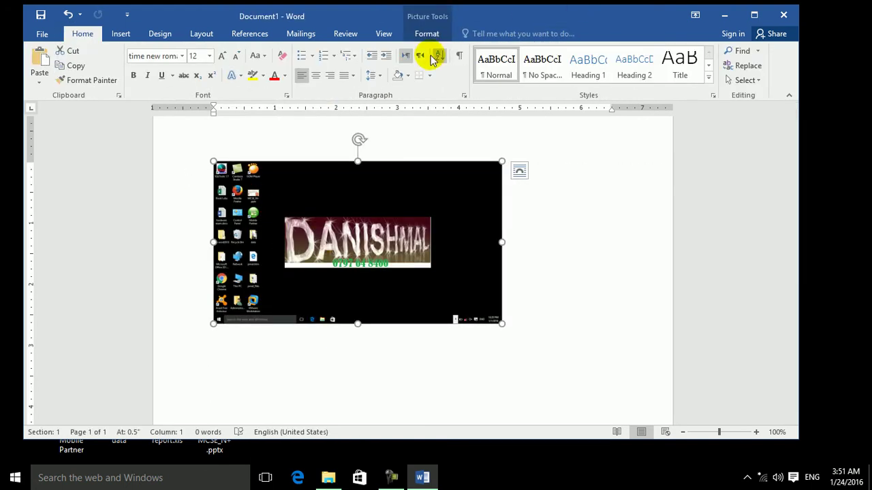
Step: Set the picture's text wrapping to Square and move it inward and down from the page margins
click(422, 35)
click(560, 77)
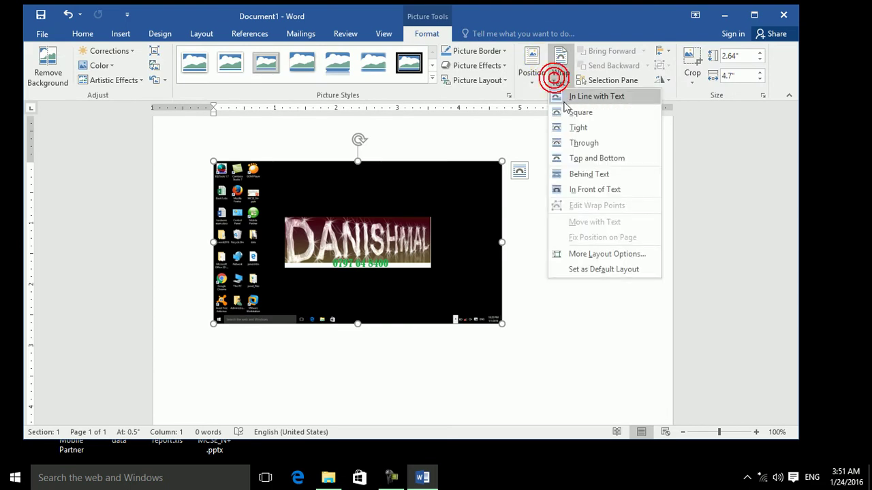
click(565, 113)
drag(327, 226, 385, 249)
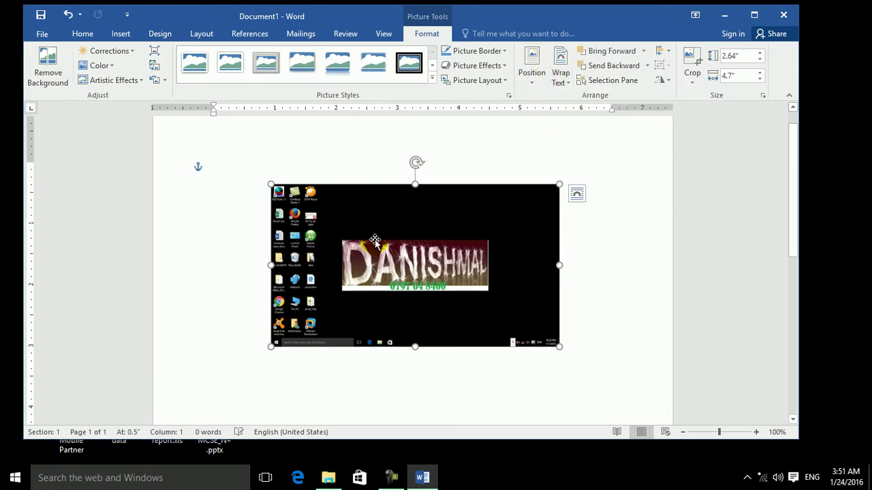
Step: Generate sample paragraphs around the picture with =rand() at the start of the document
click(266, 162)
text(=rand()
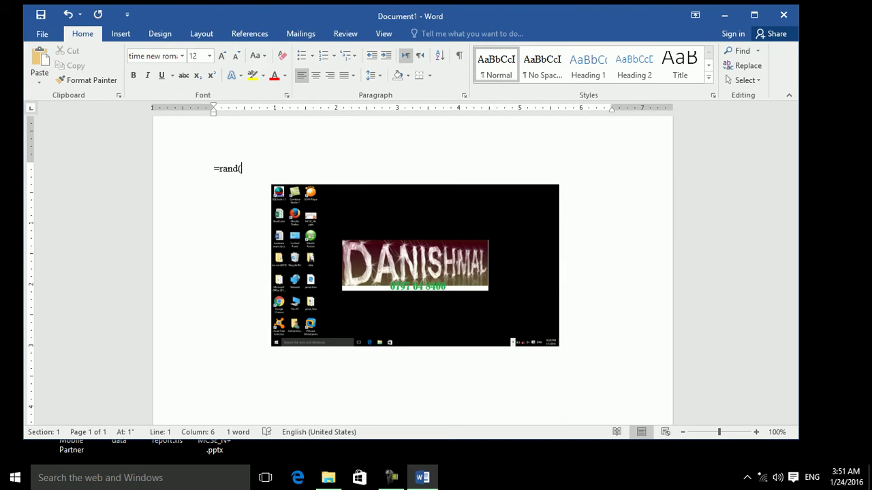
text())
key(Return)
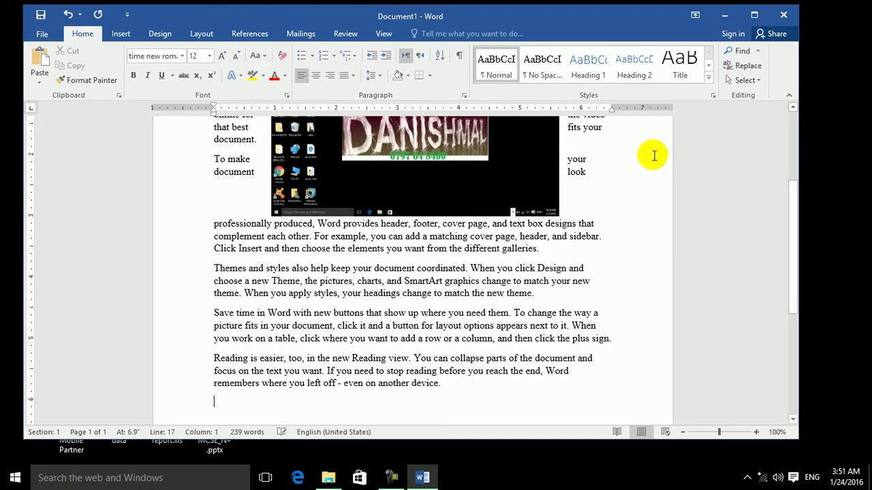
Step: Move the picture into the second paragraph of the sample text
drag(787, 196, 787, 121)
drag(460, 271, 440, 274)
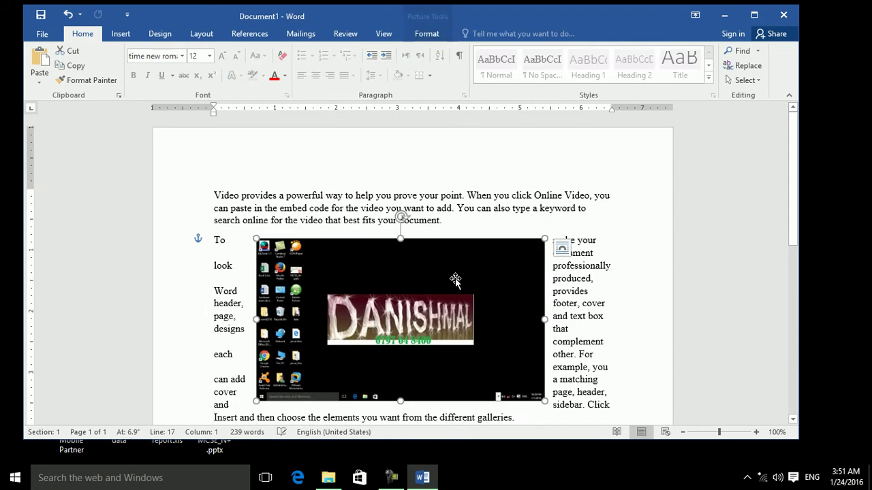
Step: Show the whole page at a smaller scale and set the picture's position to In Line with Text
click(429, 33)
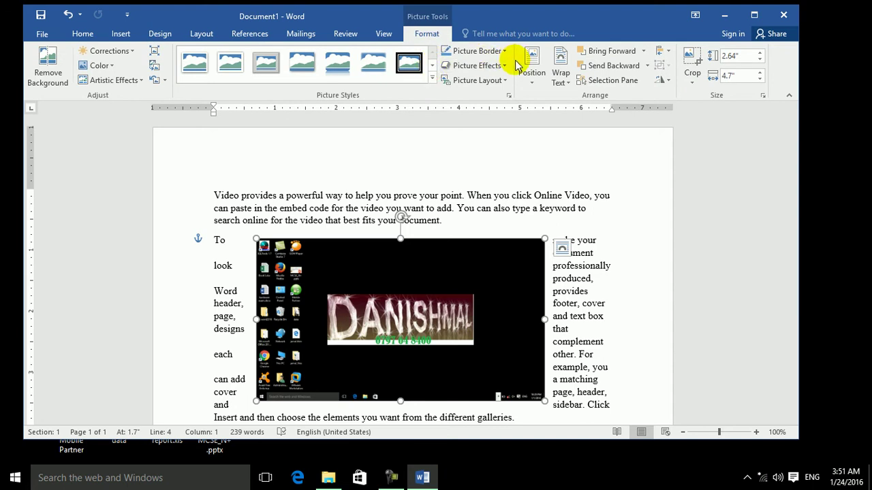
click(683, 433)
click(684, 432)
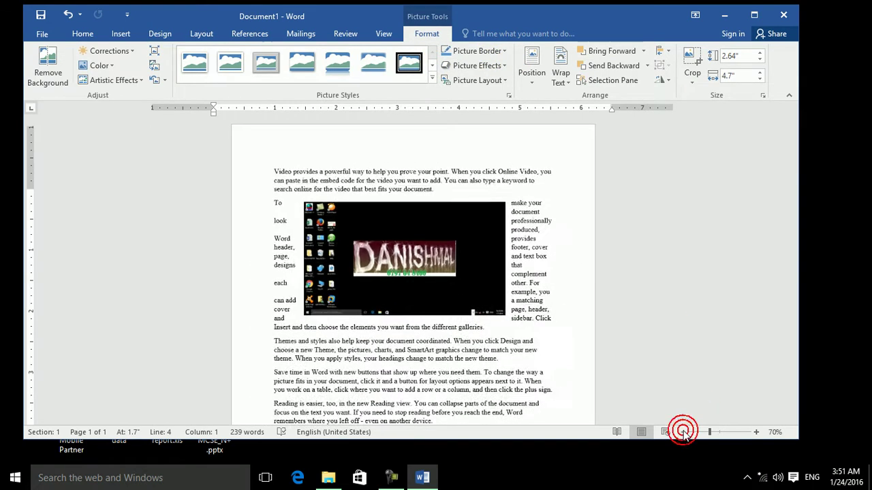
click(683, 432)
click(683, 432)
click(683, 433)
click(684, 433)
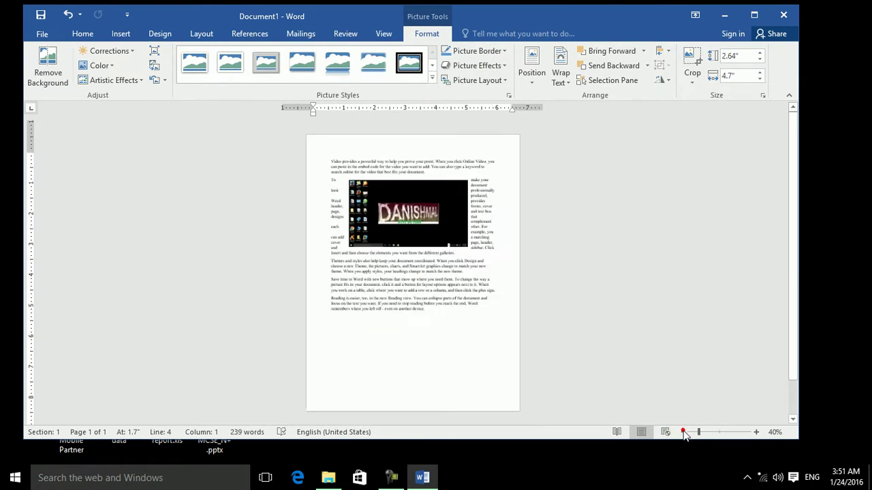
click(756, 432)
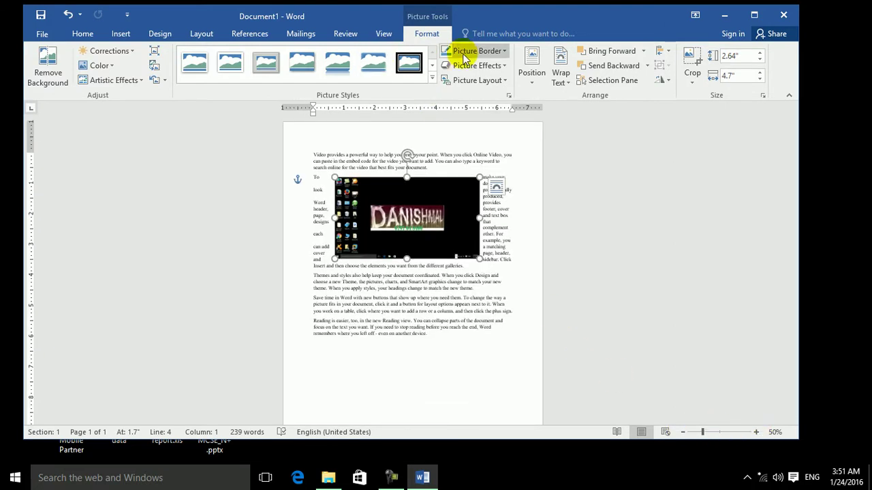
click(530, 64)
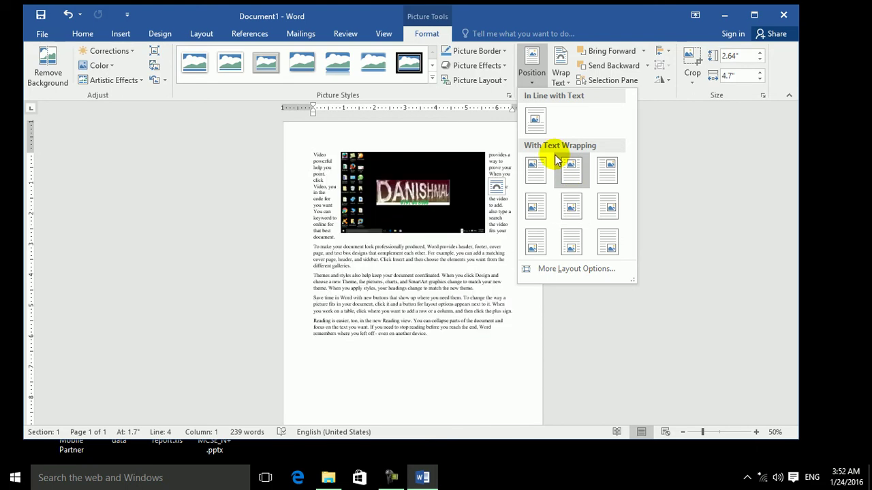
click(536, 121)
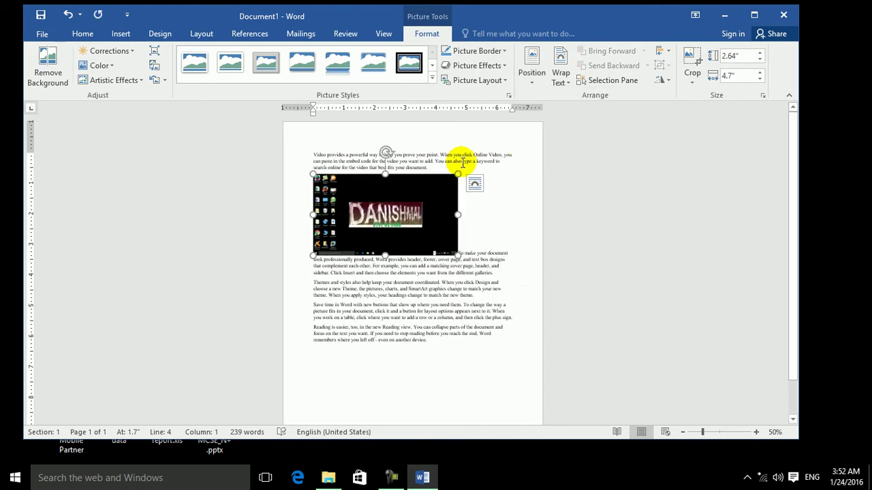
Step: Check the advanced position settings available for the inline picture, leaving them as they are
click(536, 81)
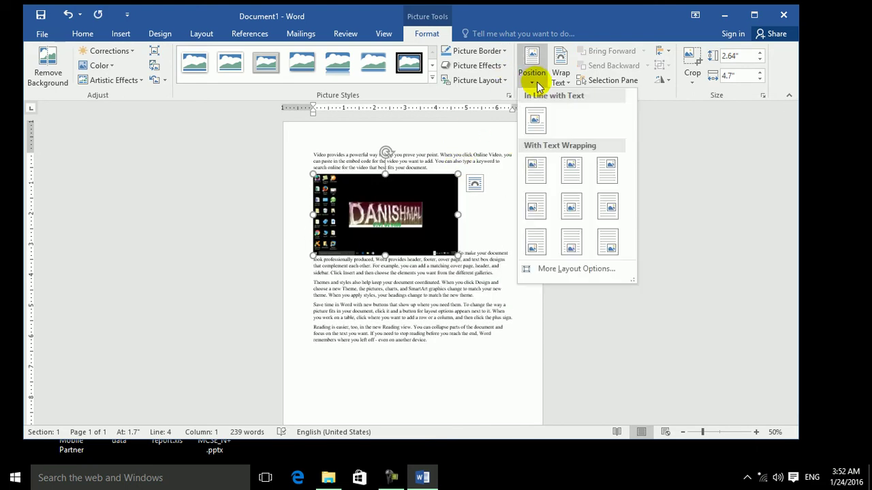
click(572, 269)
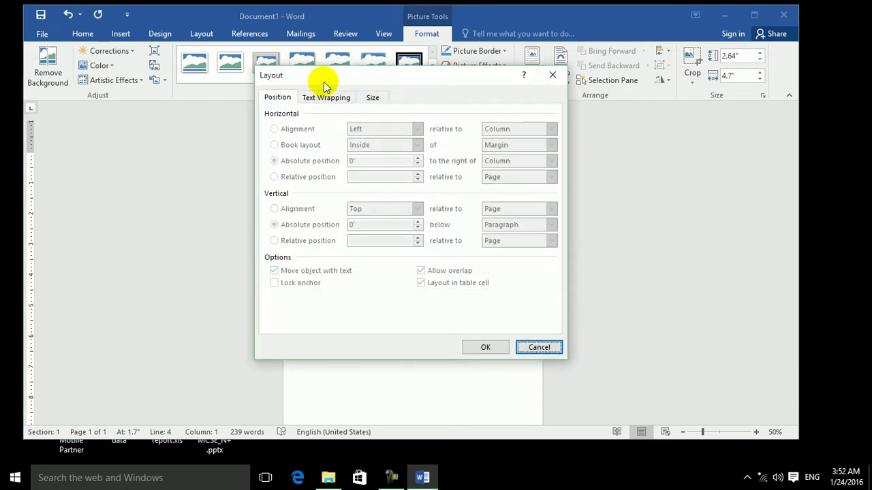
drag(308, 85, 432, 100)
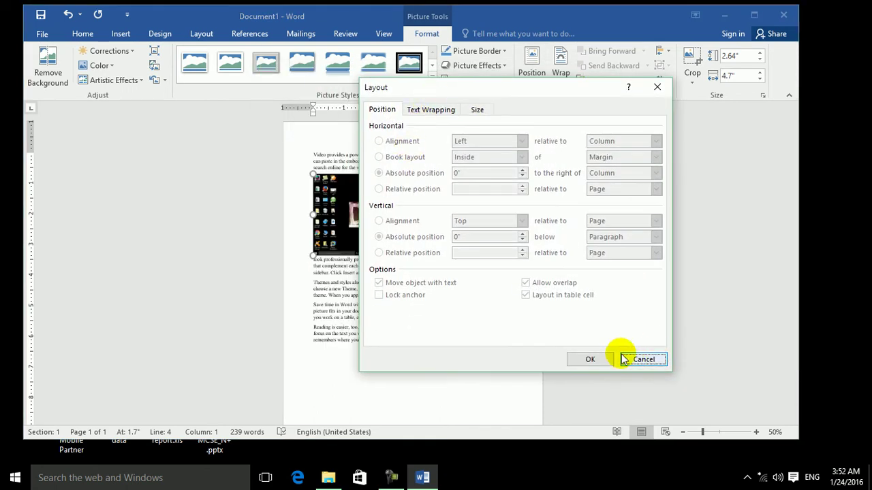
click(644, 361)
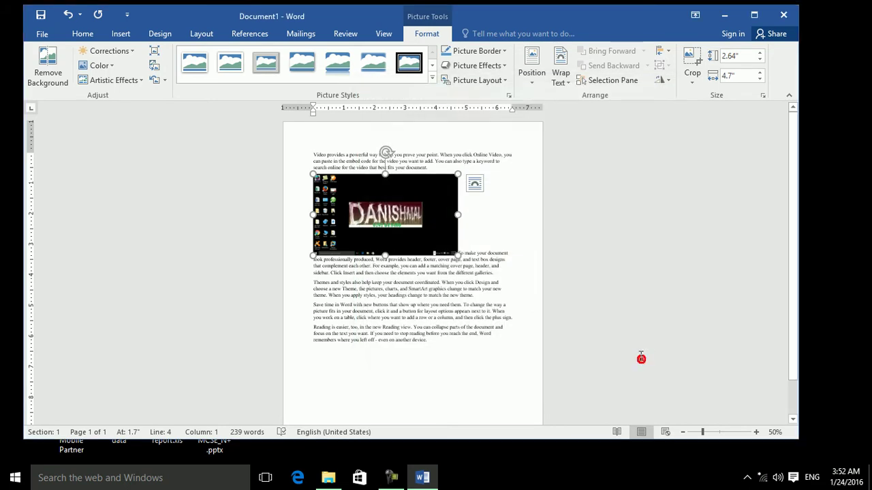
Step: Set the picture's text wrapping to Square and move it to about 0.48" right of the column and 0.77" below the paragraph
drag(331, 246, 421, 244)
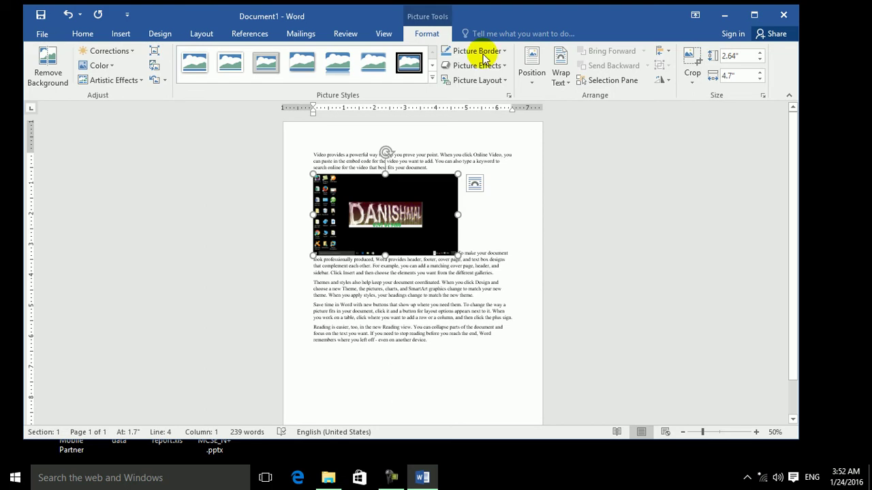
click(561, 73)
click(565, 111)
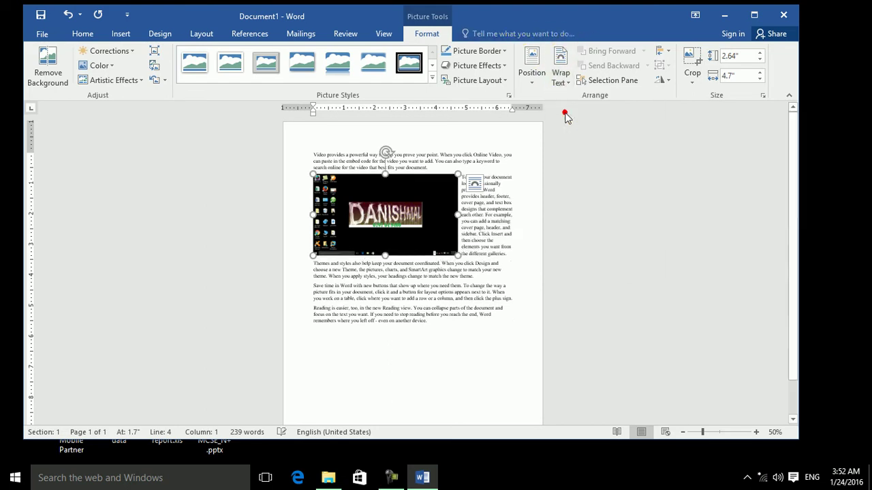
drag(364, 214, 368, 235)
Step: Open the picture's advanced layout options and examine the horizontal and vertical position settings
click(532, 72)
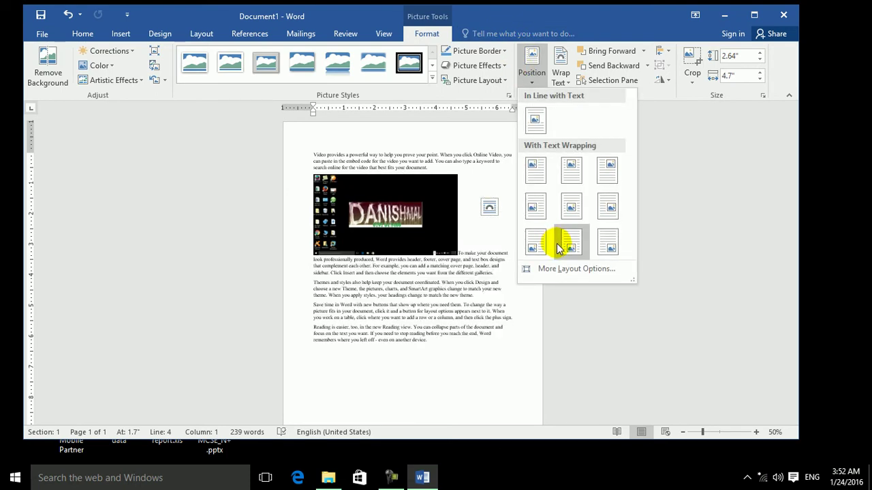
click(556, 270)
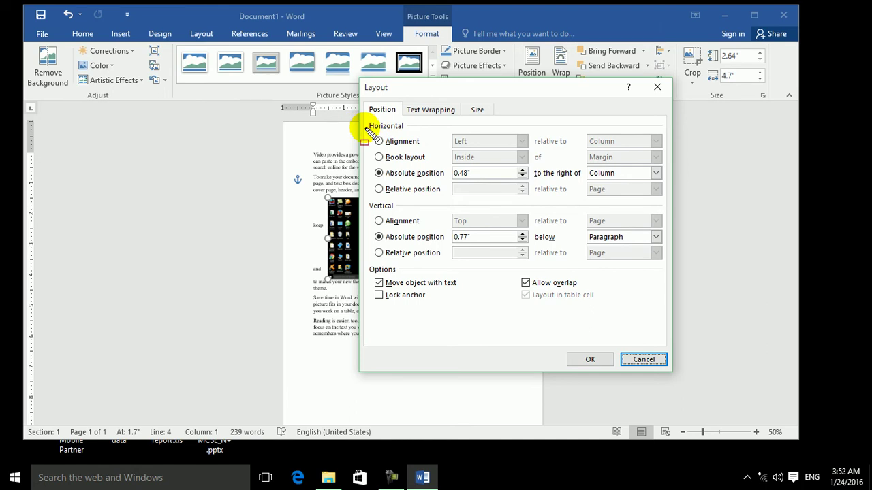
mouse_move(365, 126)
mouse_down()
mouse_move(689, 210)
mouse_move(677, 199)
mouse_up()
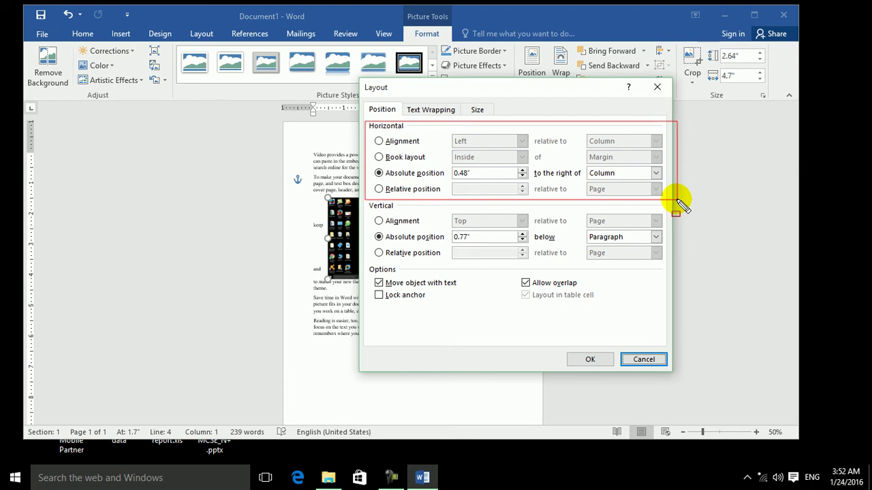
drag(270, 225, 286, 225)
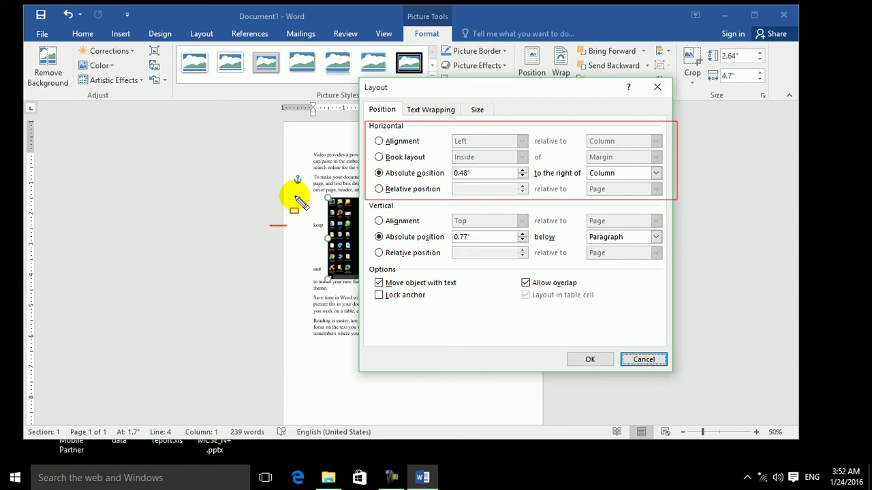
drag(543, 386, 562, 386)
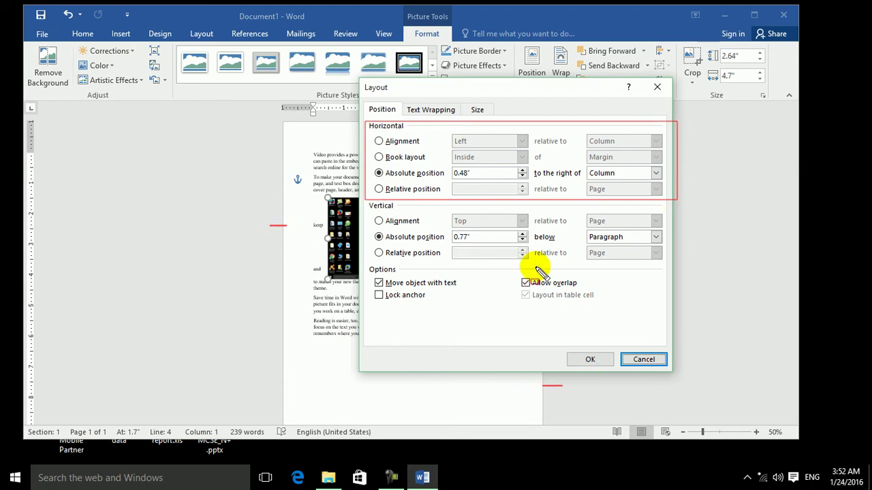
drag(554, 242, 529, 242)
drag(293, 279, 270, 280)
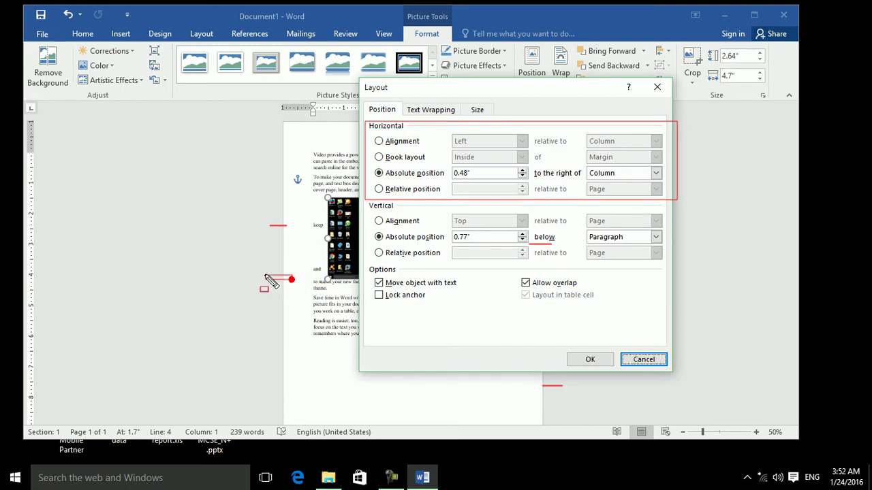
drag(333, 132, 324, 101)
drag(358, 451, 330, 447)
key(Escape)
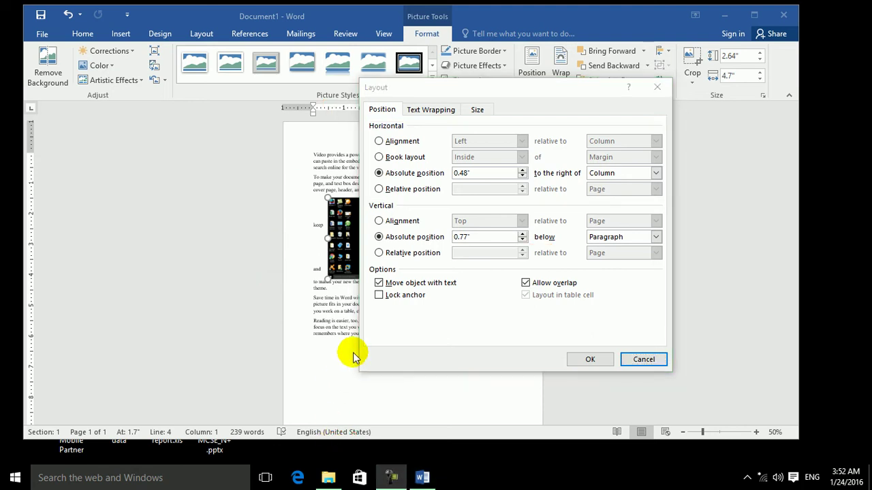
Step: Set the picture's horizontal alignment to Left relative to Margin and apply it
click(399, 141)
click(475, 141)
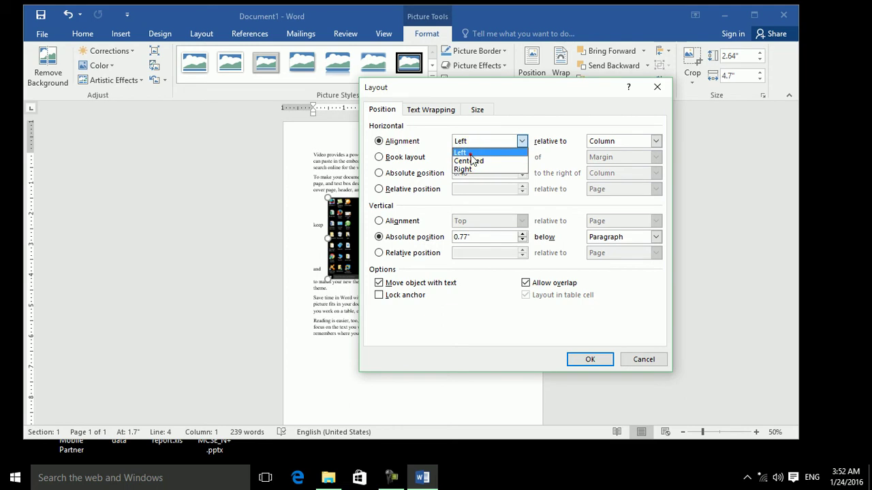
click(461, 152)
click(595, 142)
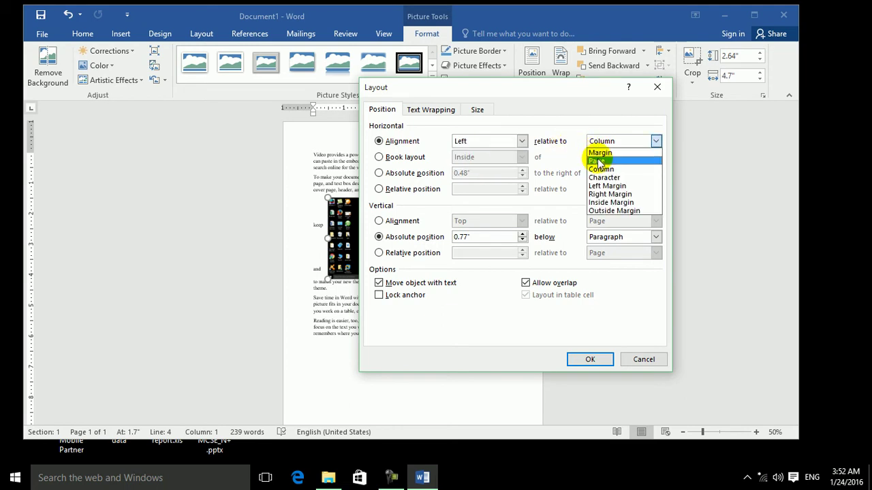
click(598, 153)
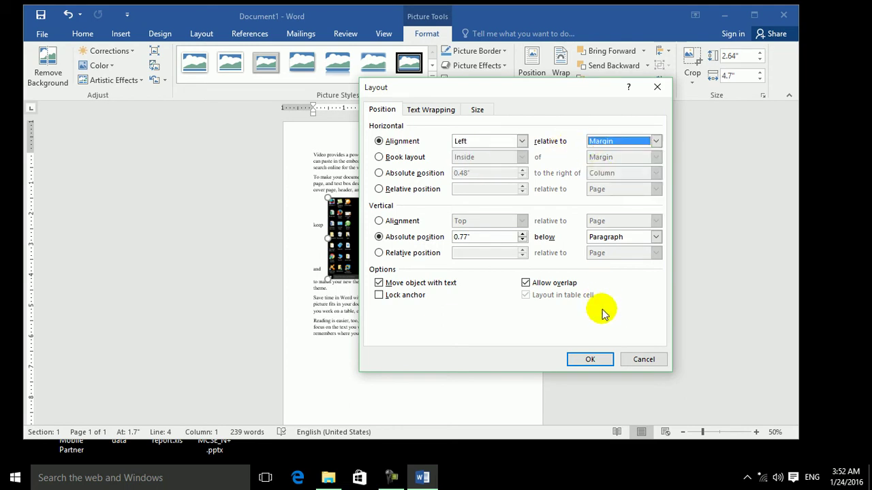
click(583, 356)
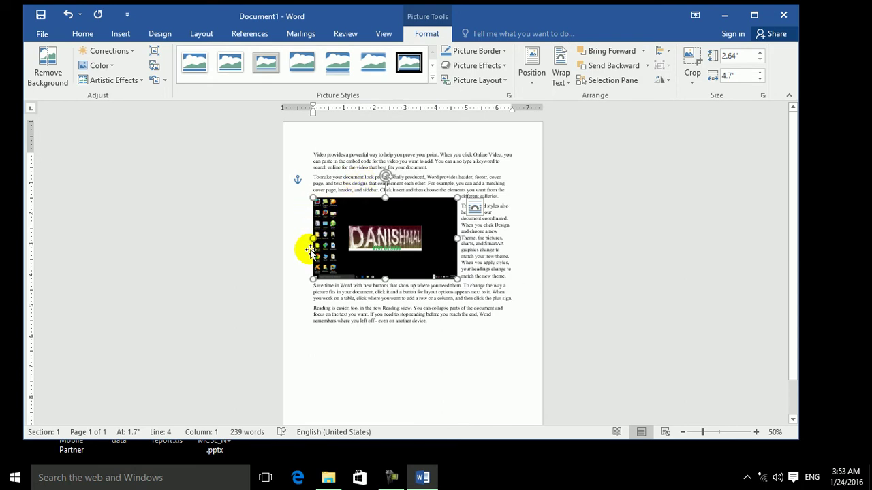
Step: Set the picture's horizontal alignment to Right relative to Page in the advanced layout options
click(532, 75)
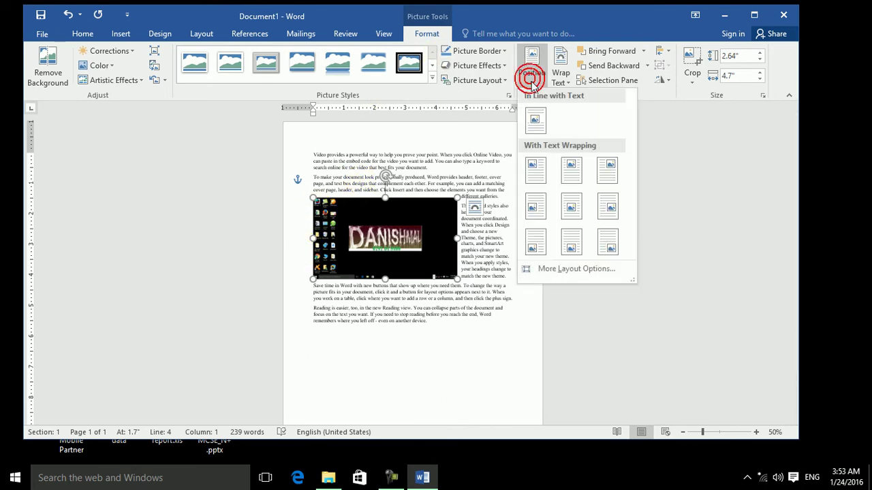
click(573, 273)
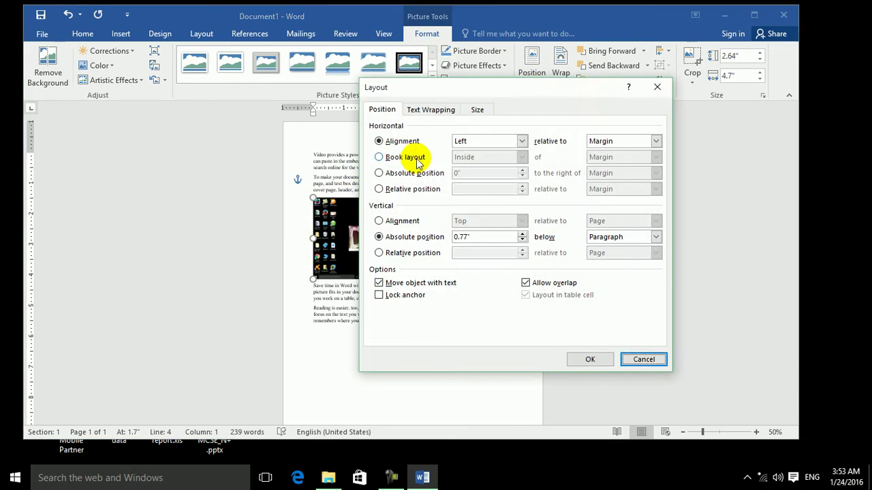
click(525, 141)
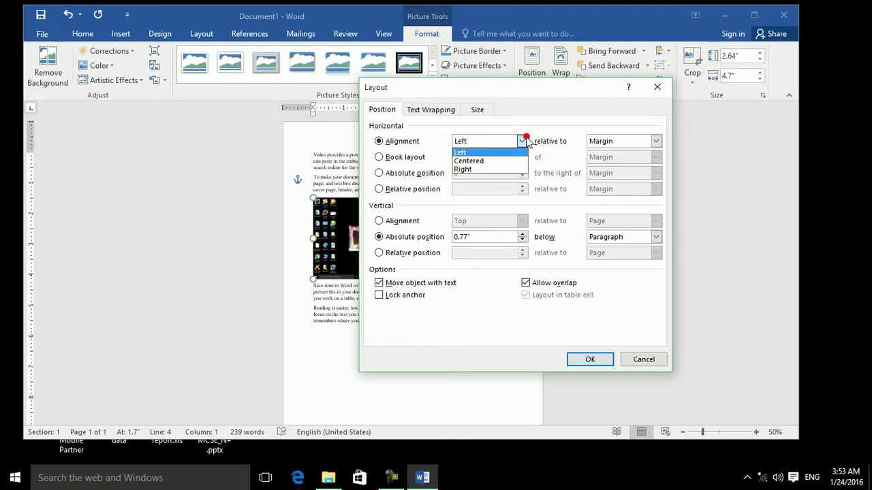
click(481, 168)
click(656, 141)
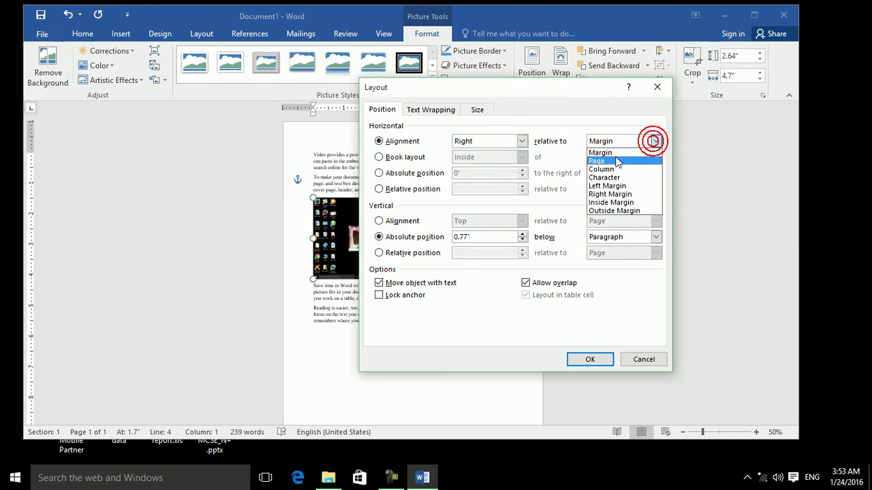
click(617, 161)
click(590, 359)
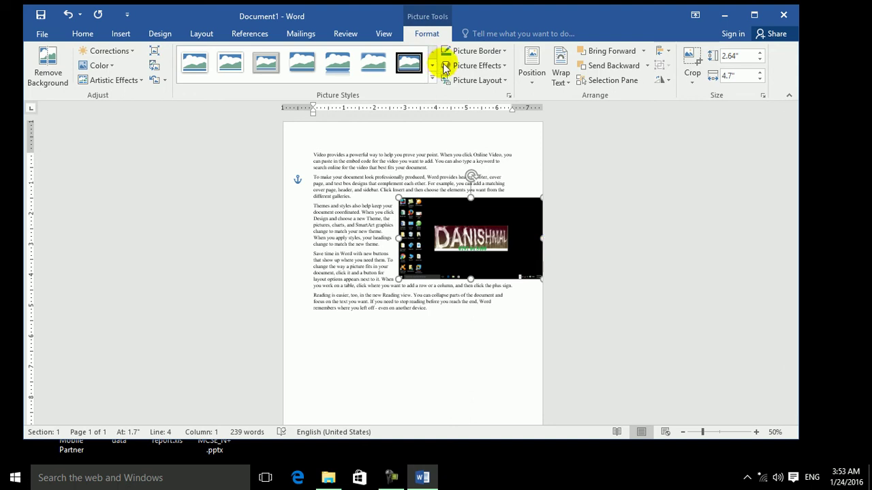
Step: Switch the picture's horizontal position to Book layout, Inside of Page, and apply it
click(530, 75)
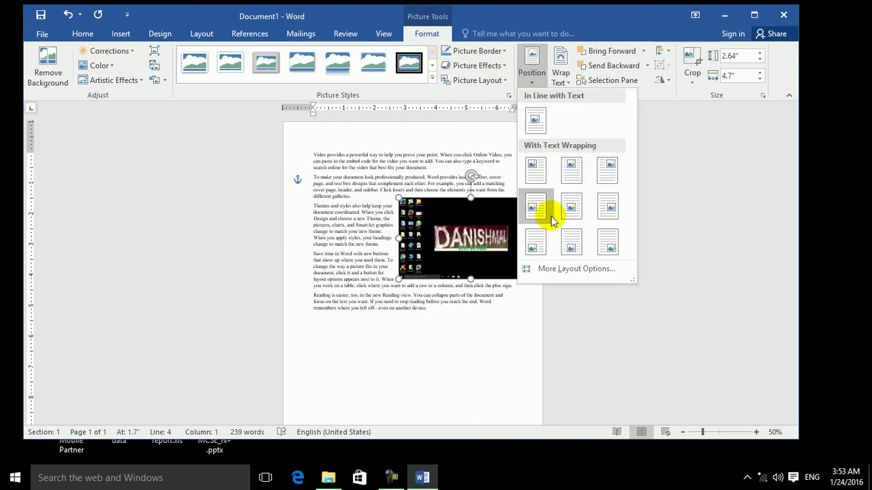
click(550, 268)
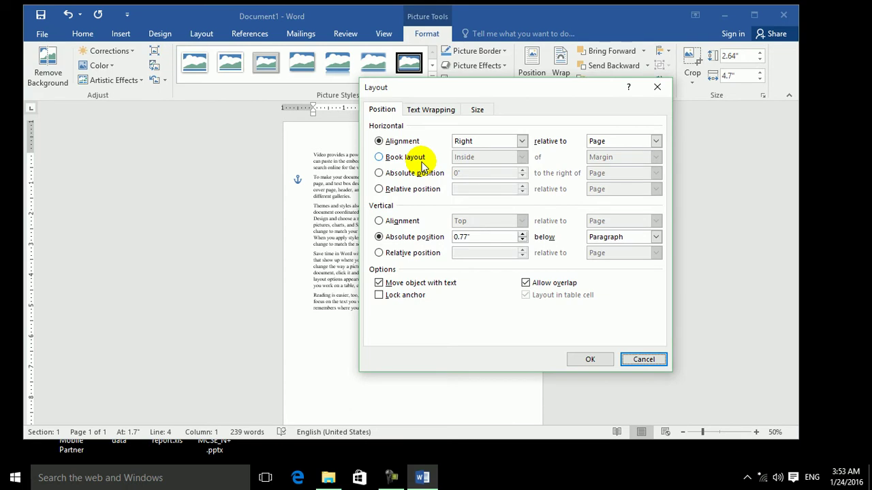
click(401, 157)
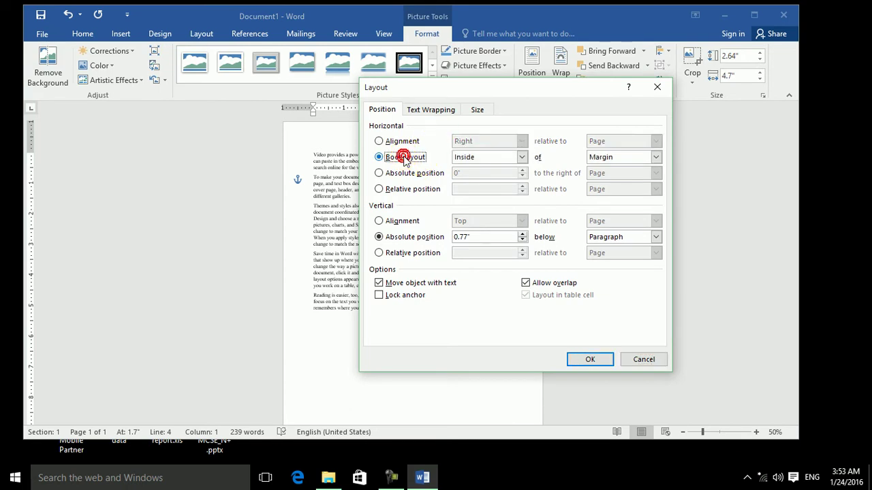
click(457, 167)
click(466, 164)
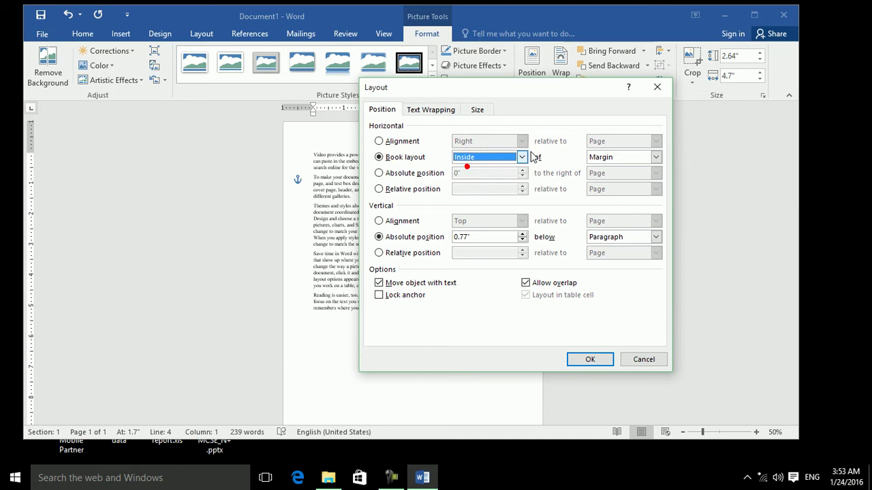
click(596, 163)
click(599, 175)
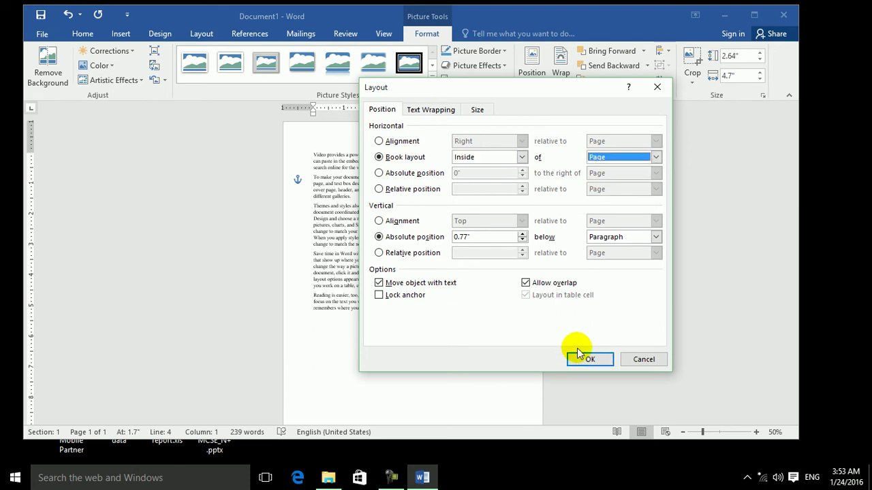
click(574, 350)
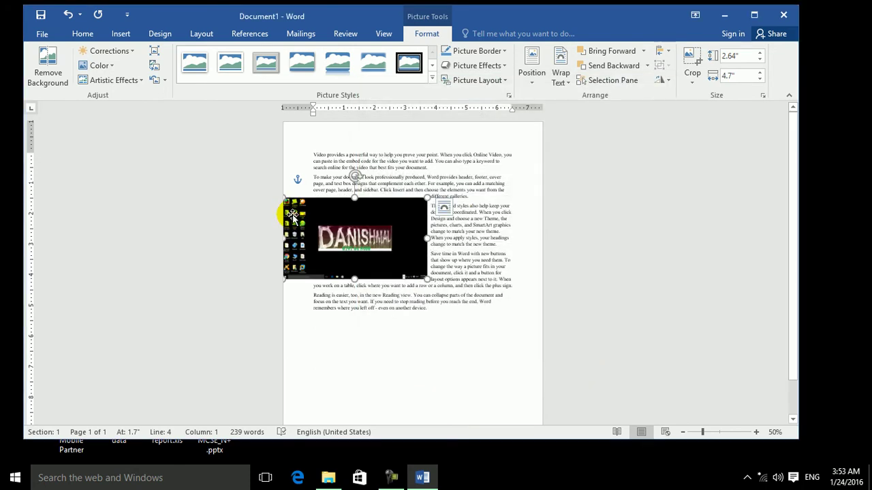
Step: Set the picture's horizontal book layout to Outside of Margin in the advanced layout options and apply it
click(531, 70)
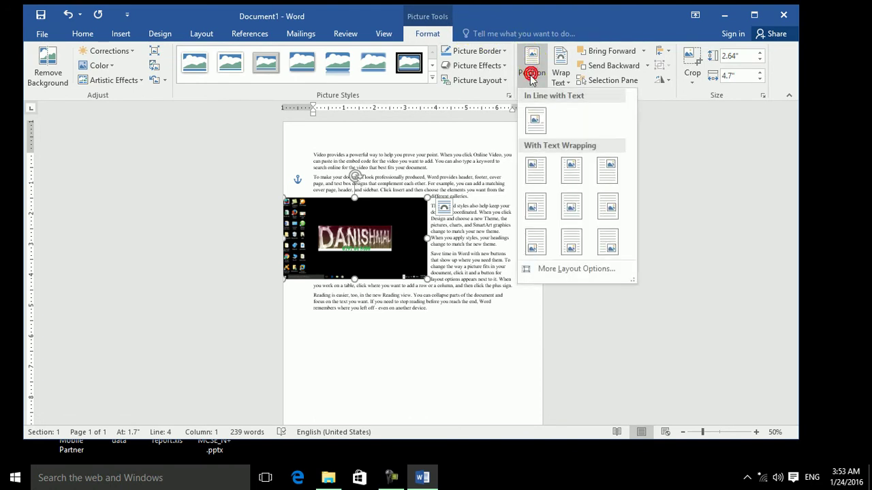
click(545, 269)
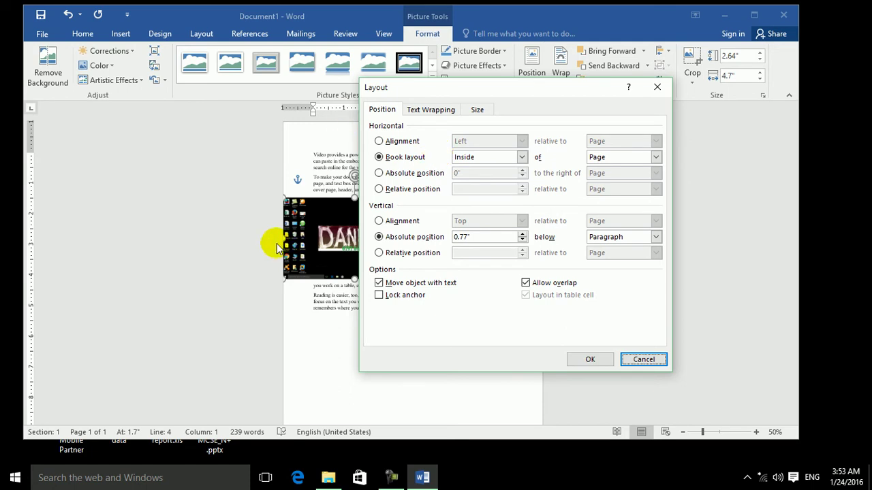
click(479, 158)
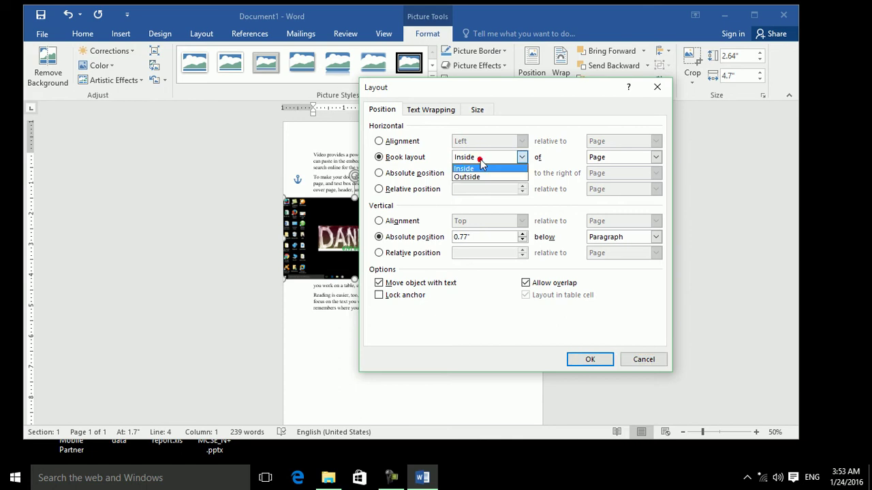
click(470, 176)
click(619, 159)
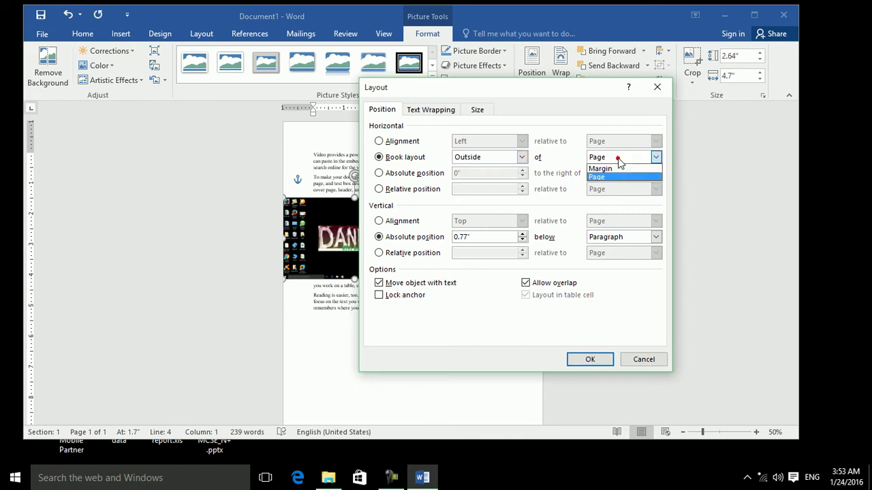
click(616, 169)
click(590, 359)
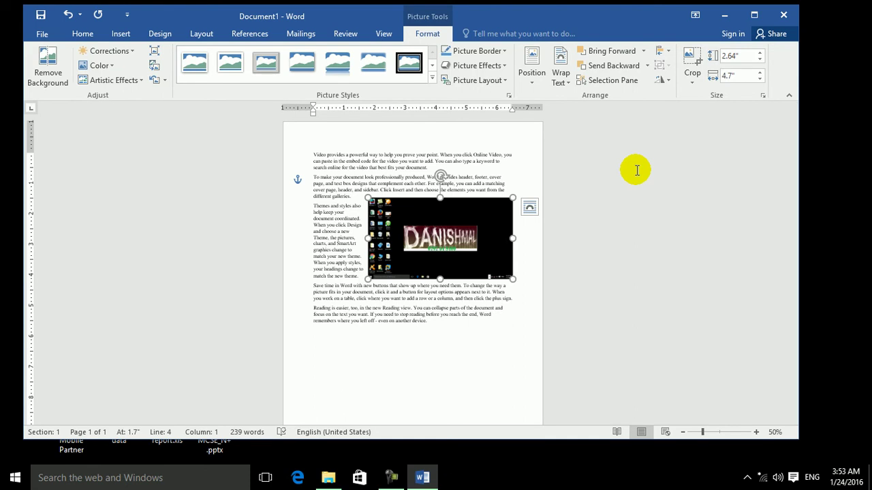
Step: Switch the picture's horizontal setting to an absolute position of 1" to the right of Page and apply it
click(531, 77)
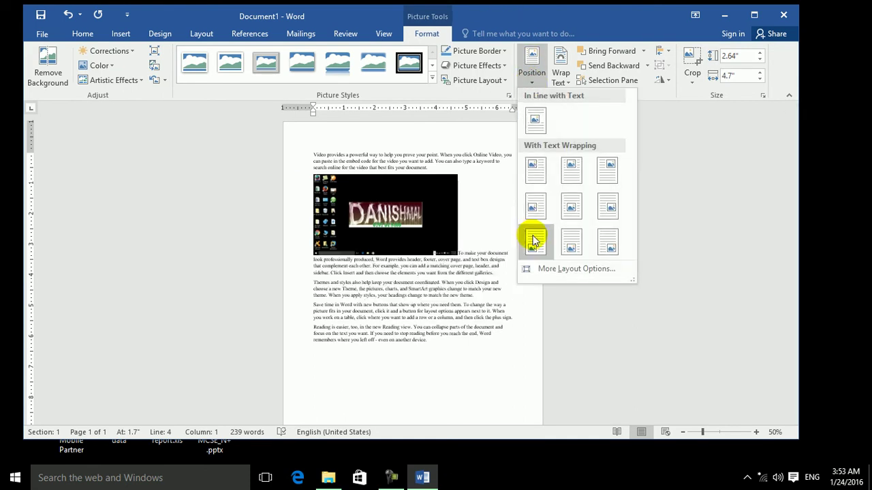
click(547, 268)
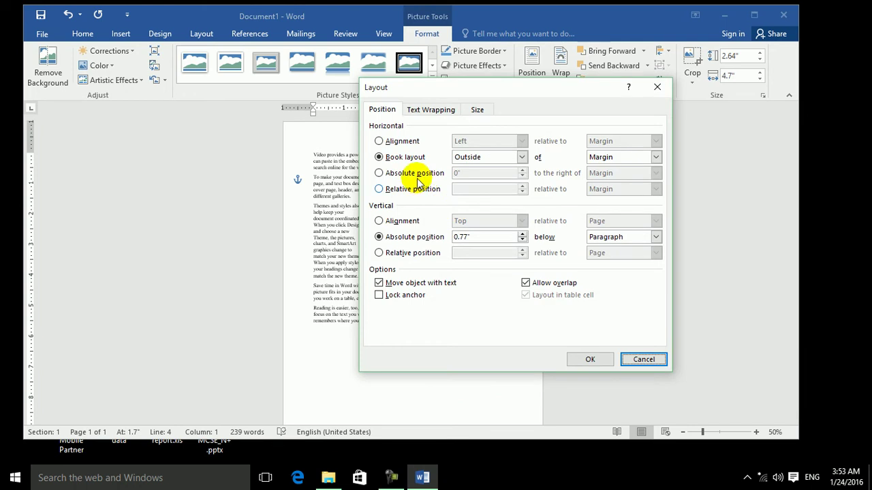
click(413, 173)
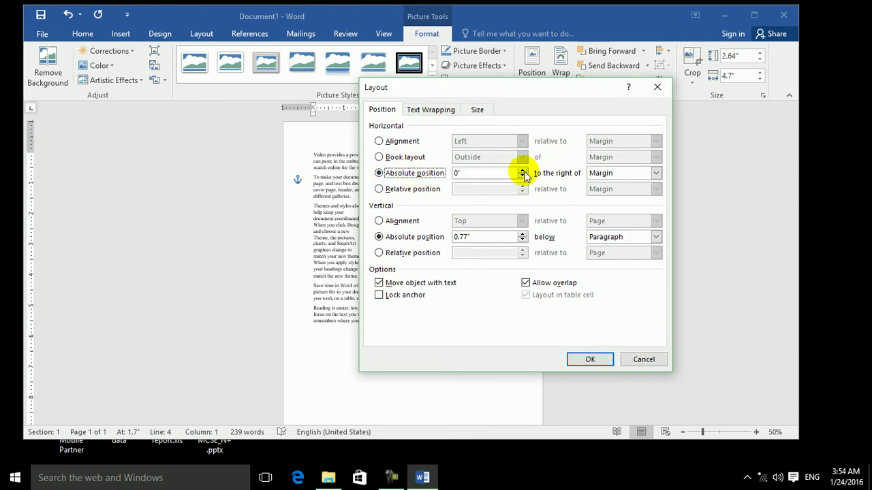
click(656, 173)
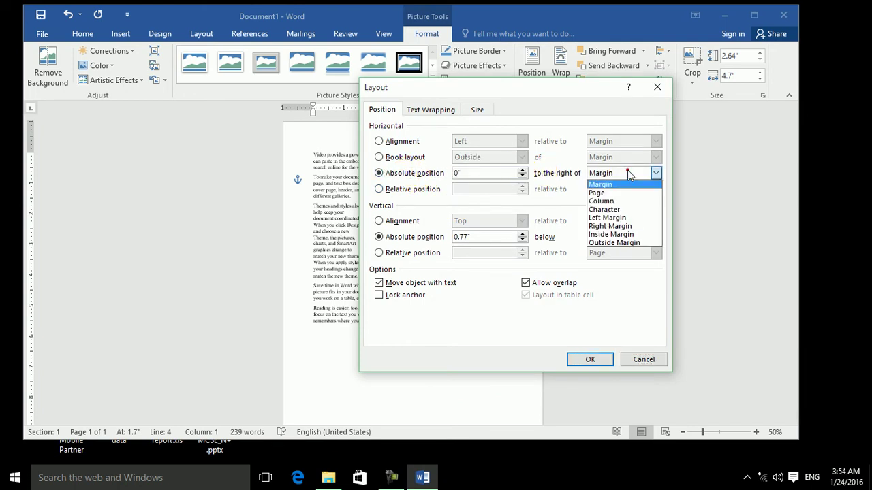
click(606, 193)
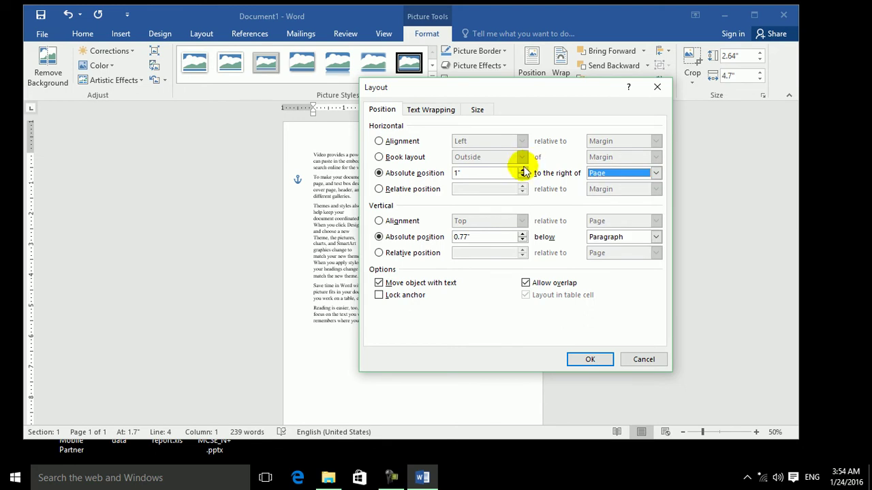
click(590, 360)
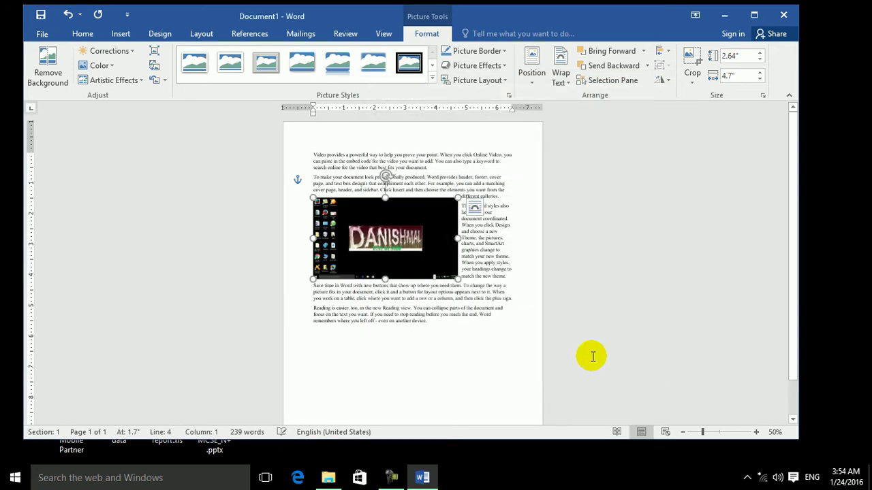
Step: Move the picture up into the first paragraph and set its horizontal absolute position to 5" to the right of Page
drag(385, 252, 426, 215)
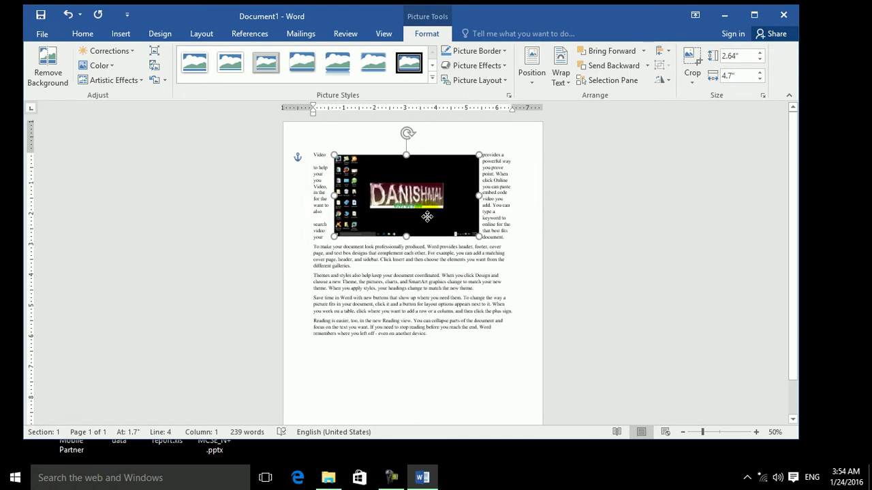
click(528, 68)
click(569, 270)
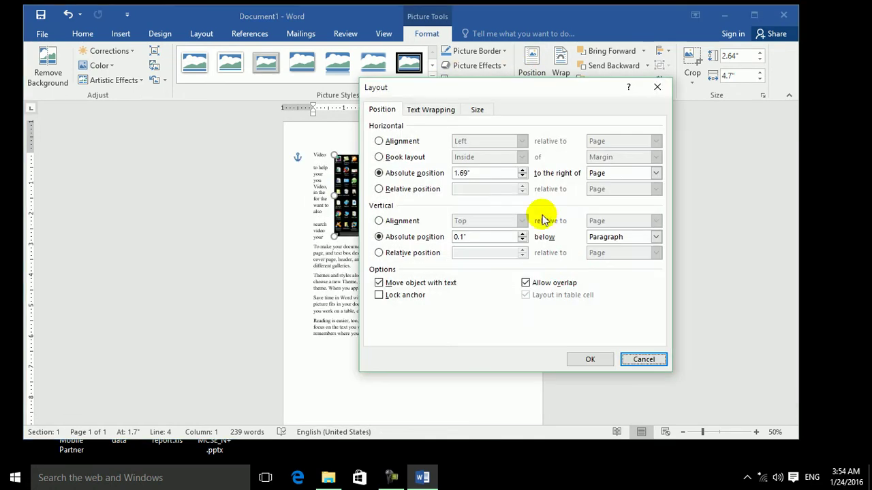
click(523, 170)
click(522, 170)
click(523, 171)
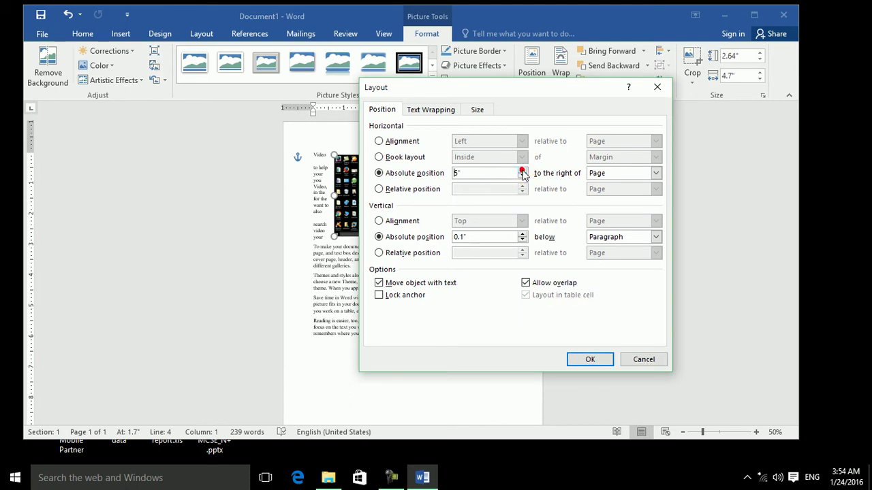
click(588, 361)
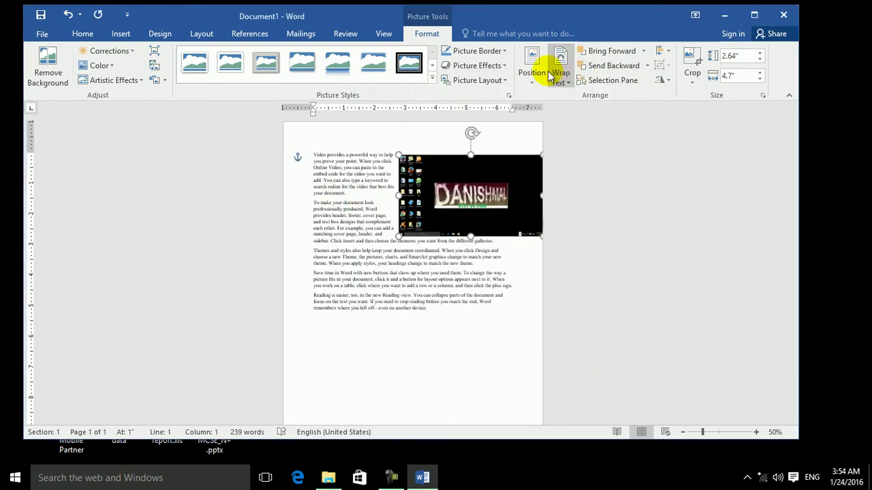
Step: Set the picture's horizontal absolute position to 1" to the right of Page and apply it
click(555, 75)
click(542, 268)
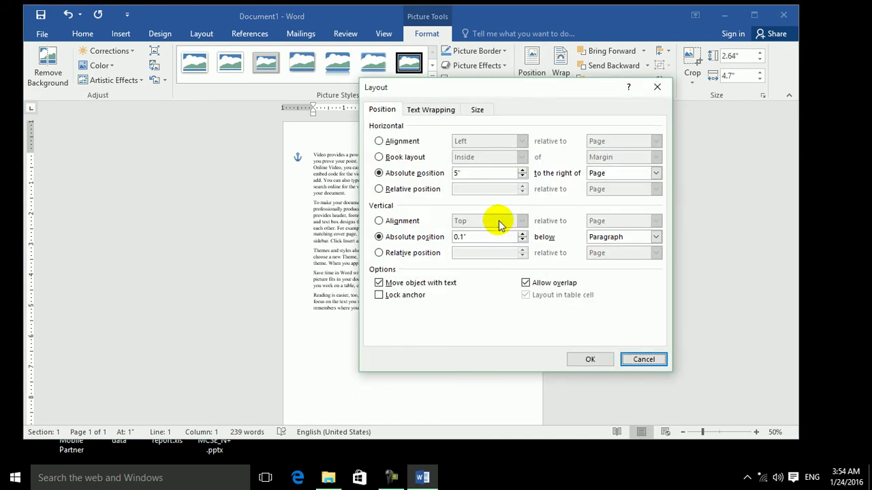
click(522, 177)
click(522, 177)
click(521, 177)
click(522, 177)
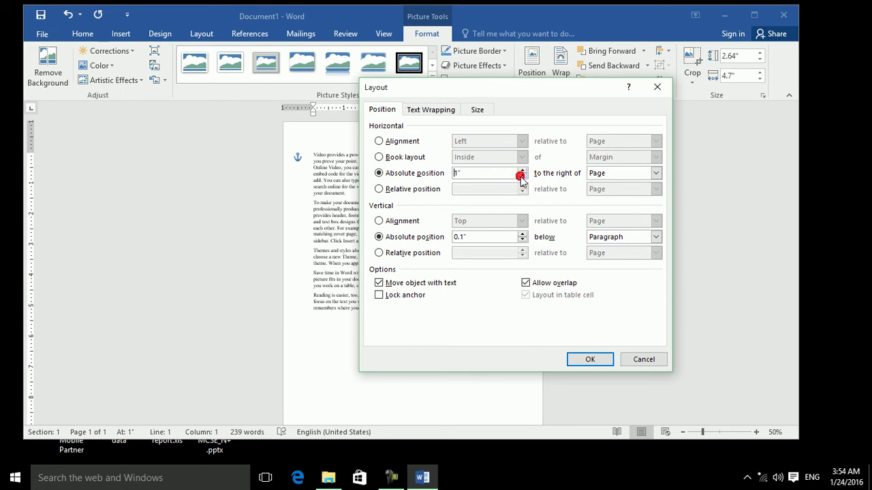
click(584, 361)
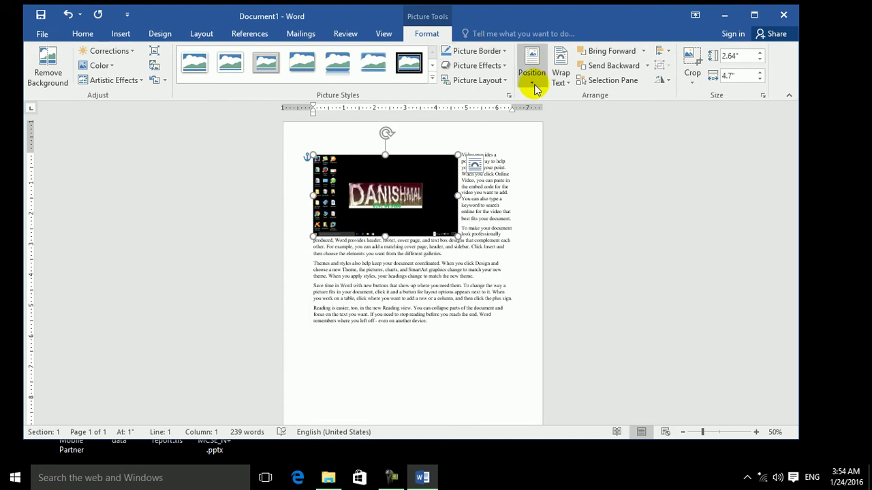
Step: Move the picture to the page's right edge, shrink it to about 1.79" by 3.19", and move it to the middle of the second paragraph
drag(335, 199, 365, 192)
drag(428, 193, 440, 194)
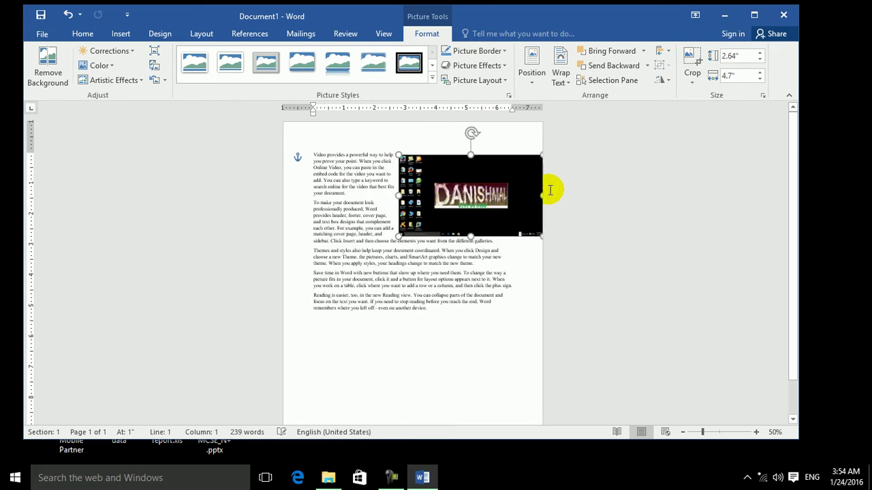
drag(539, 236, 496, 212)
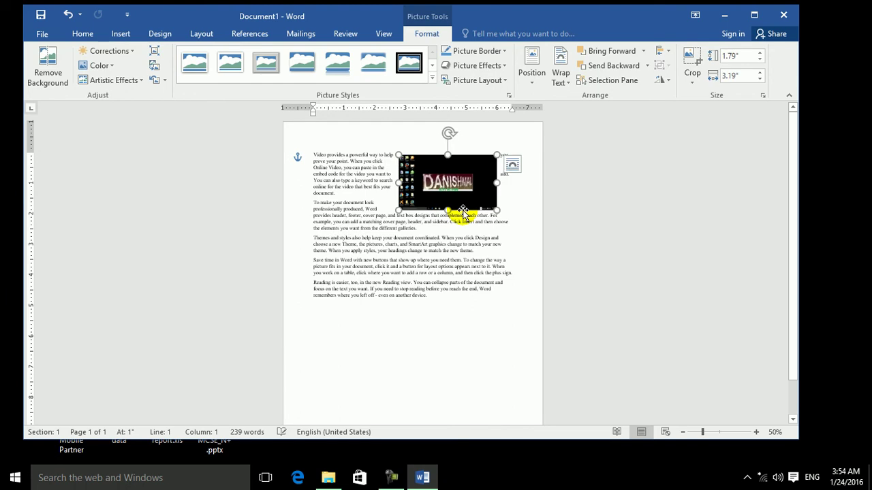
drag(455, 189, 419, 212)
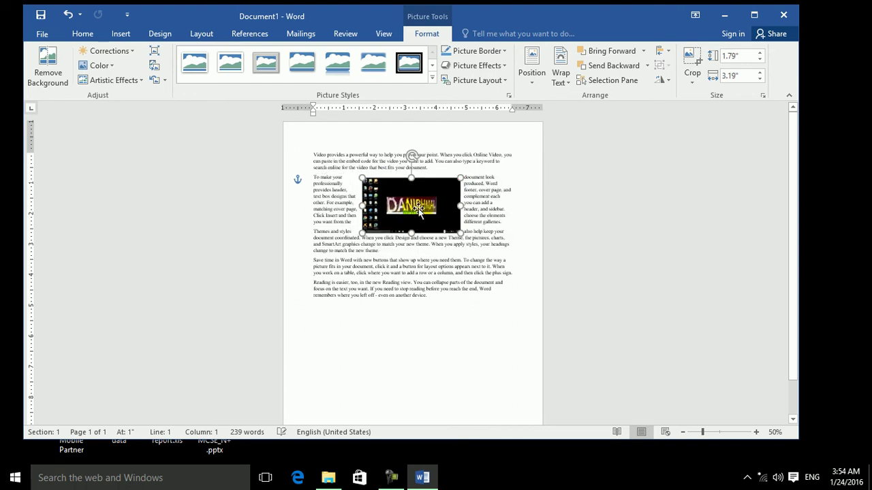
Step: Set the picture's horizontal absolute position to 0 to the right of Margin in the advanced layout options
click(534, 79)
click(556, 269)
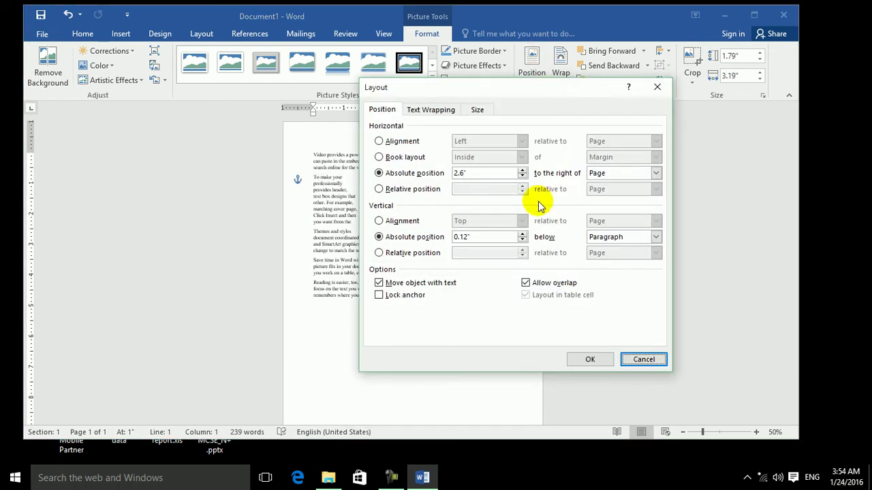
click(601, 173)
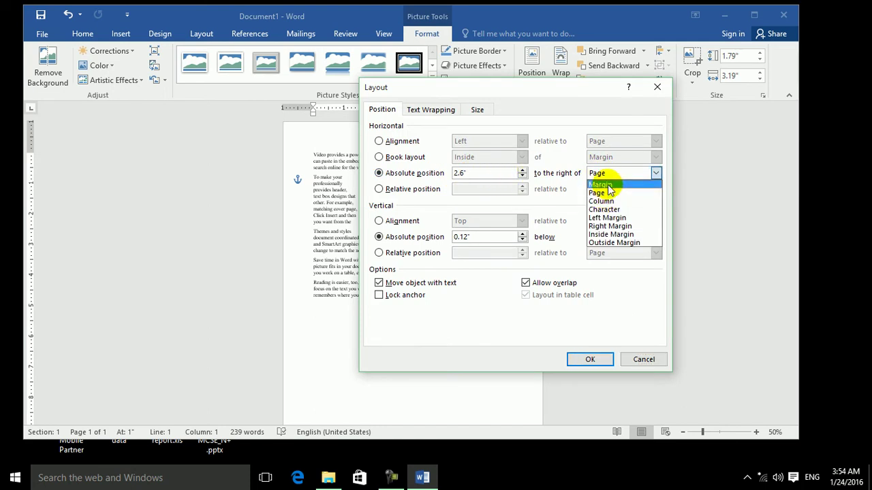
click(603, 184)
double_click(477, 170)
text(0)
key(Return)
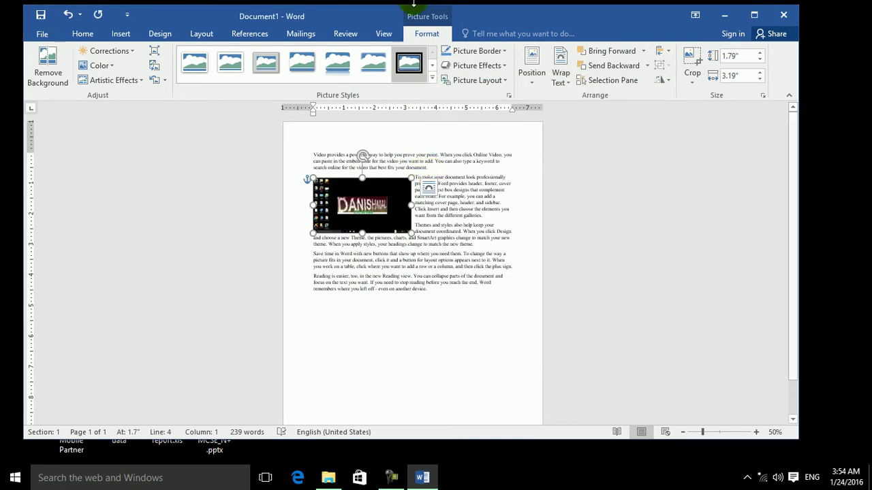
Step: Set the picture's horizontal absolute position to 22 to the right of Margin and apply it
click(529, 81)
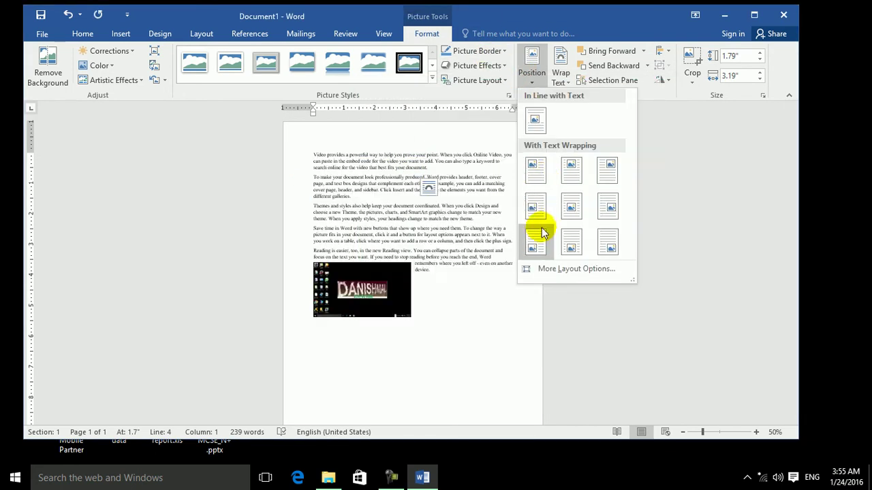
click(558, 270)
double_click(469, 175)
text(22)
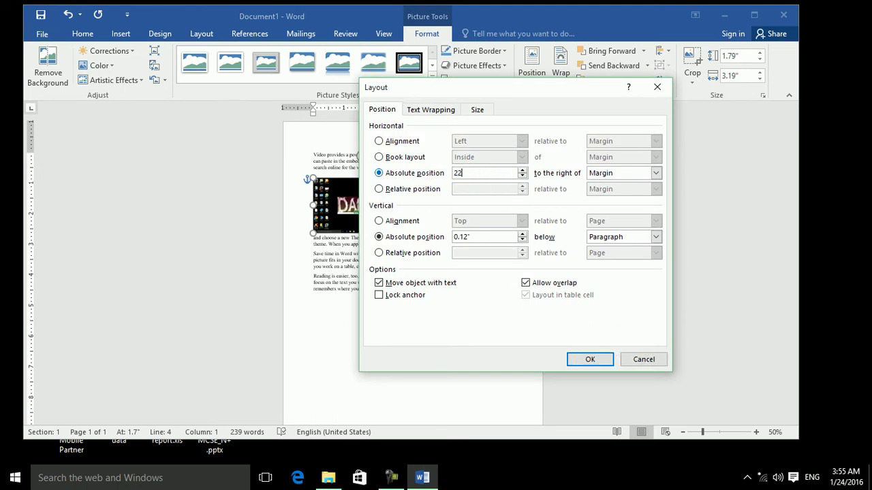
key(Return)
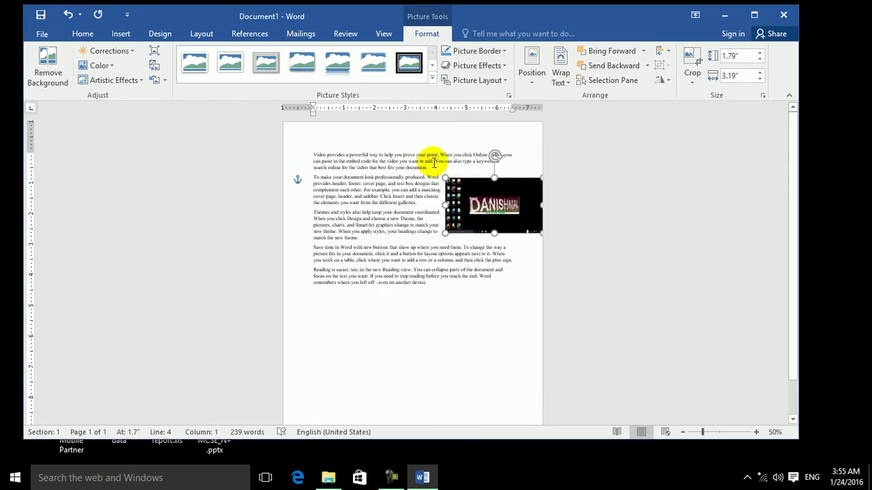
Step: Move the picture back between the text columns and set its horizontal absolute position to 3" to the right of Margin
drag(511, 228, 419, 221)
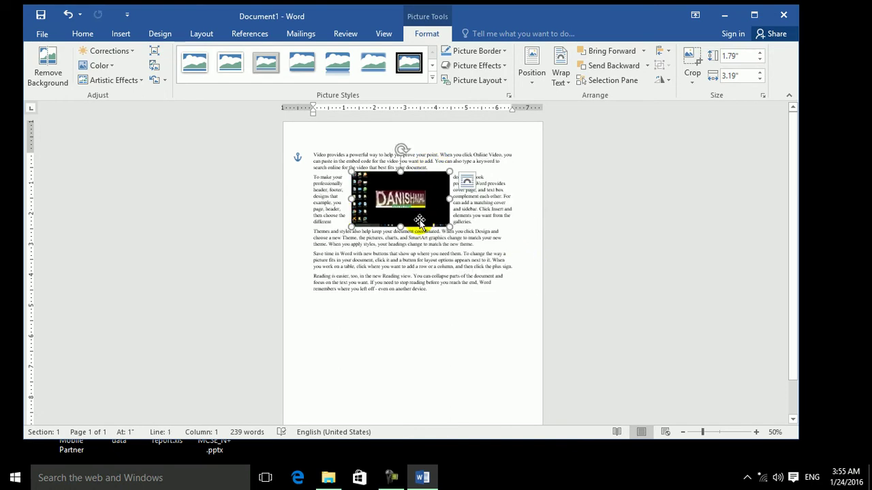
click(532, 75)
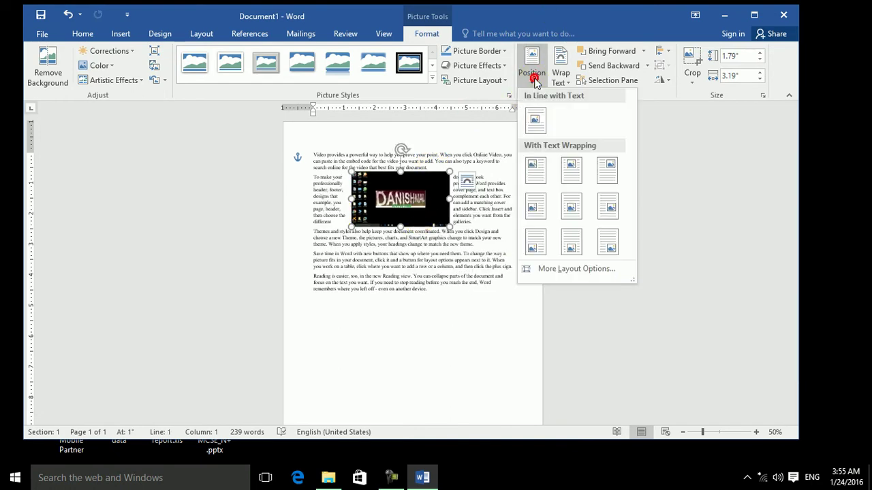
click(557, 268)
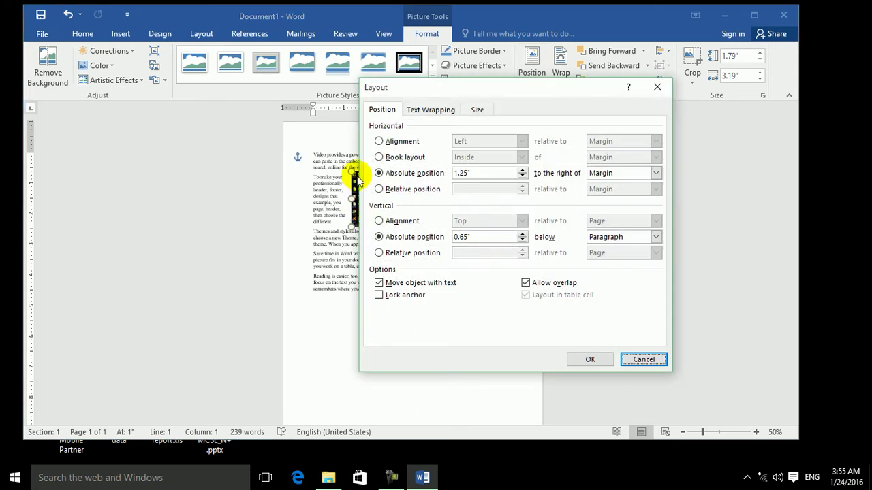
double_click(469, 172)
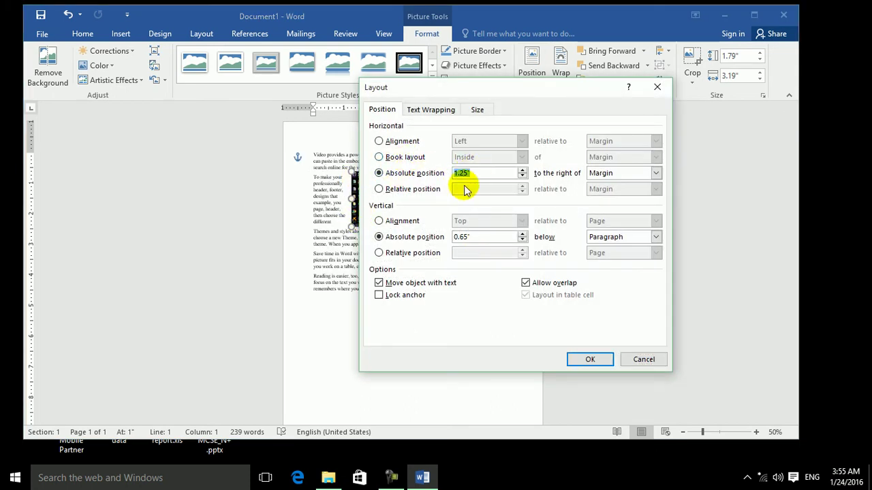
text(3)
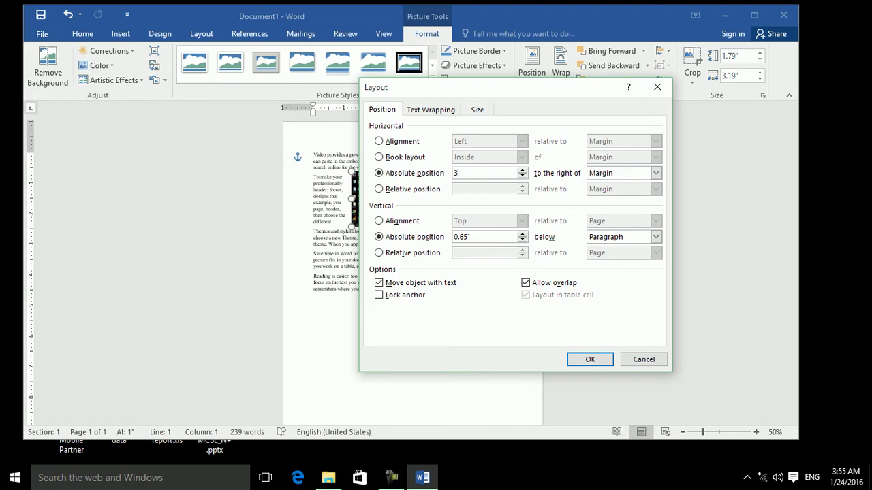
click(582, 361)
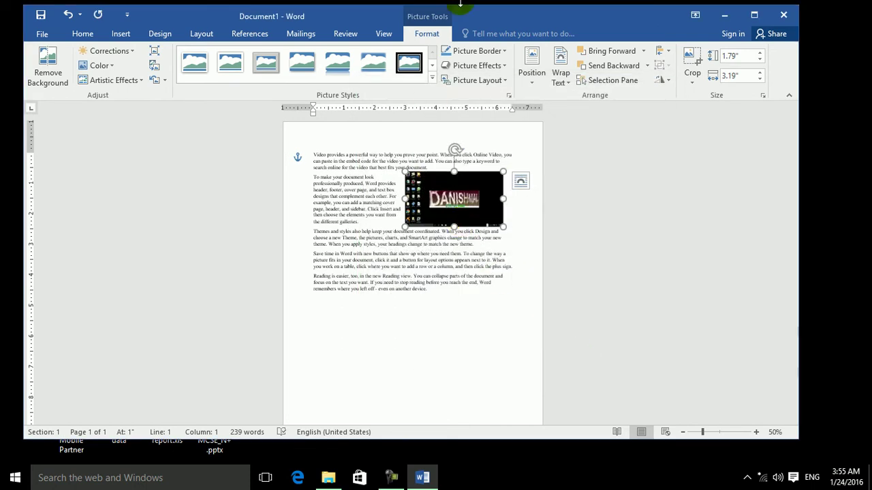
Step: Try a negative horizontal absolute position to the right of Margin for the picture, and undo it
click(530, 78)
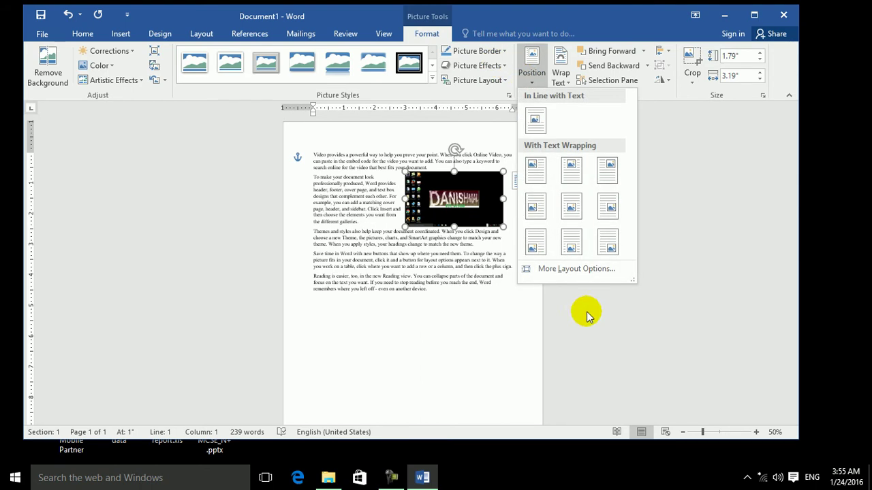
click(565, 266)
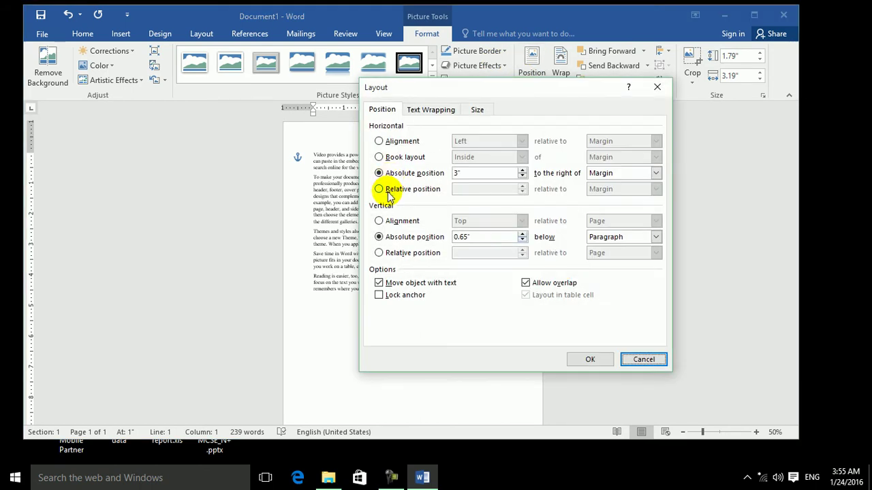
double_click(455, 173)
text(-)
key(Return)
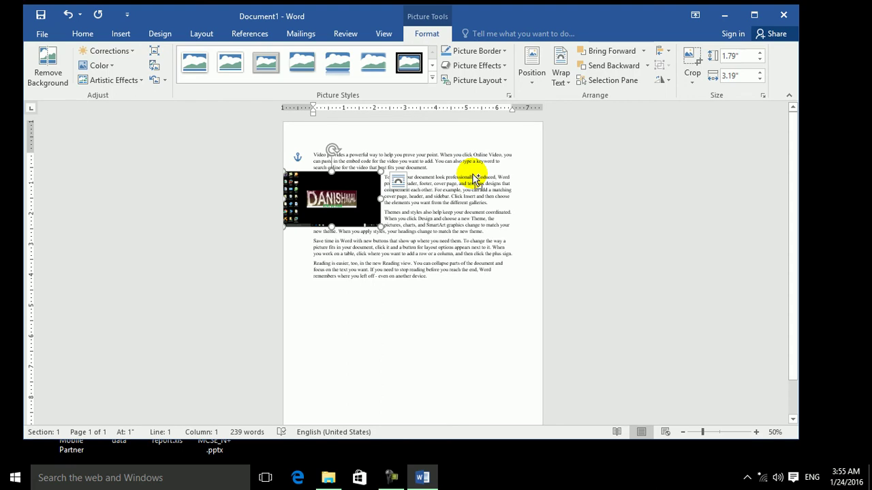
key(ctrl+z)
Step: Switch the picture's horizontal placement to a relative position of a few percent relative to Page and apply it
click(531, 80)
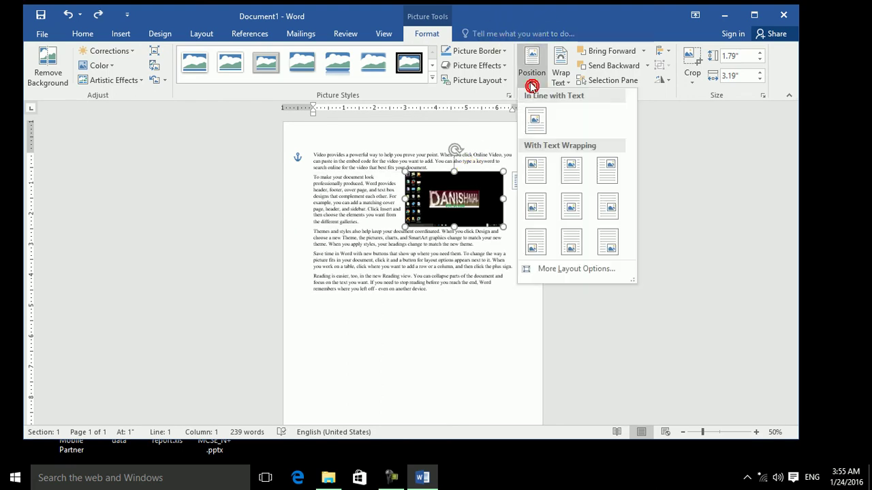
click(551, 268)
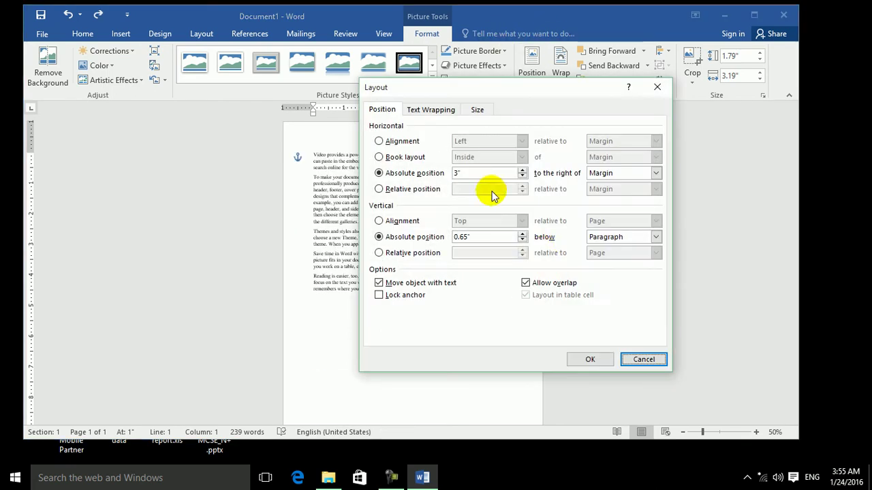
click(414, 189)
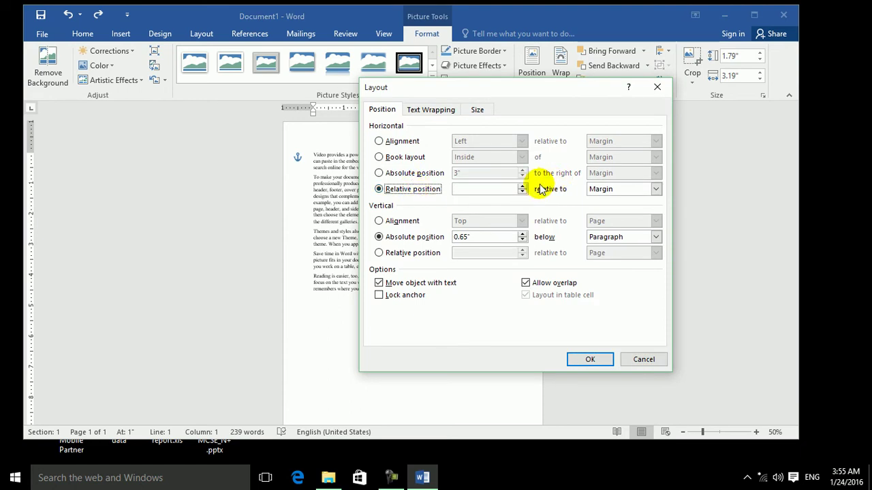
click(599, 190)
click(599, 200)
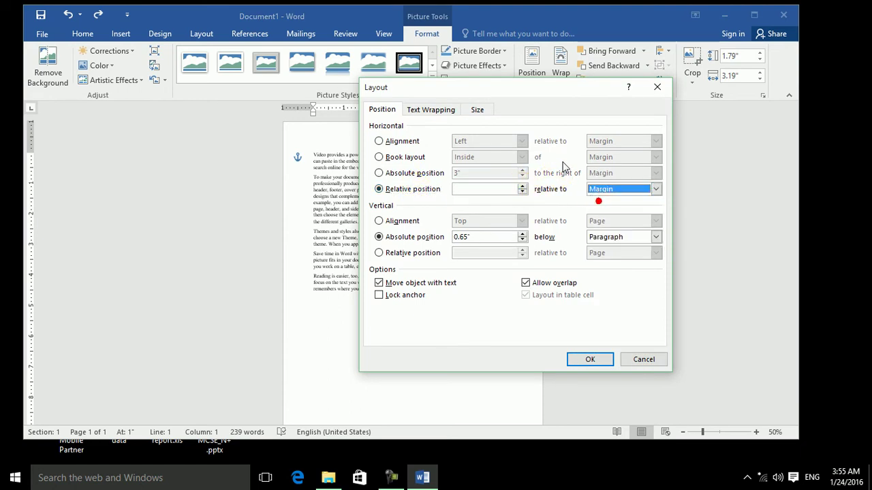
click(611, 189)
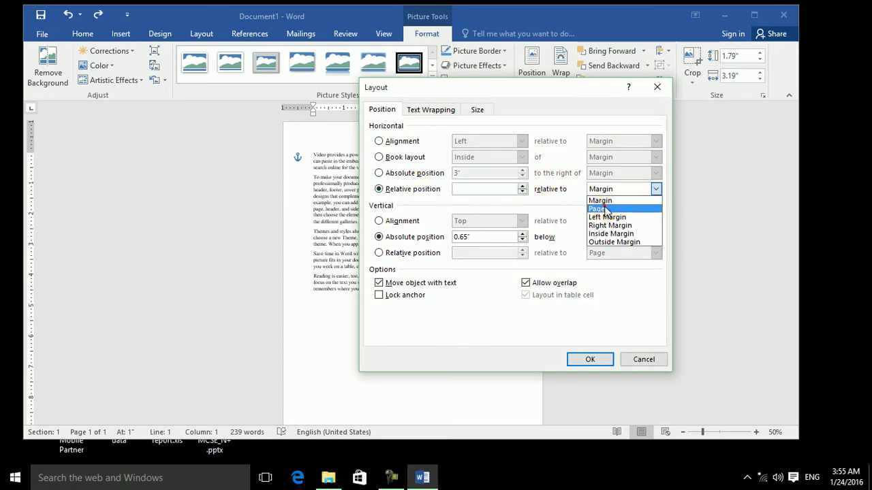
click(603, 209)
click(520, 186)
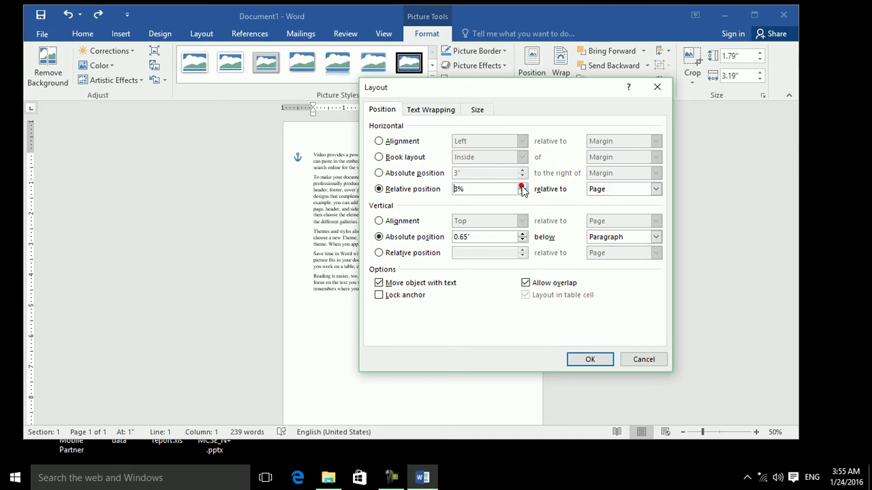
click(590, 359)
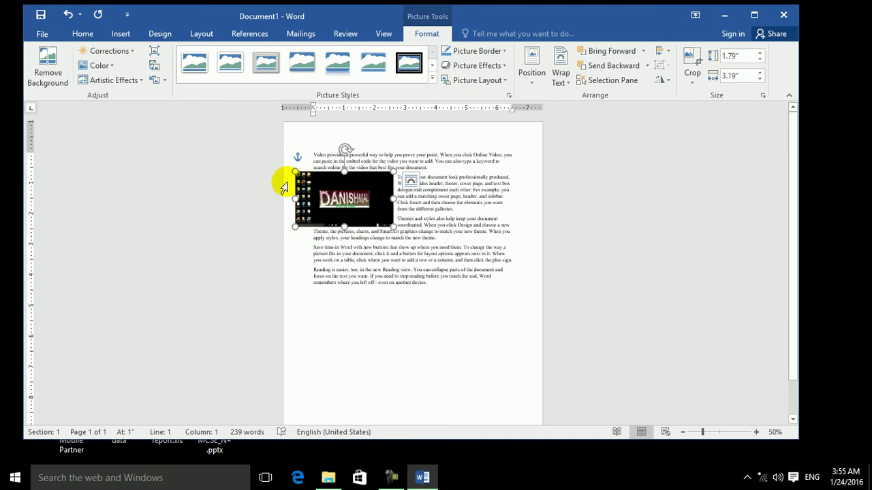
Step: Raise the picture's horizontal relative position to 15% relative to Page and apply it
click(533, 77)
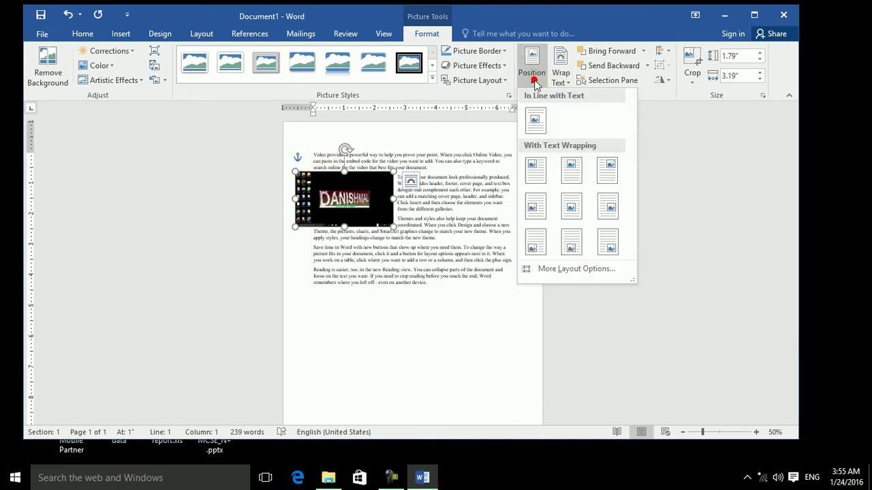
click(545, 270)
click(522, 186)
click(523, 186)
click(523, 186)
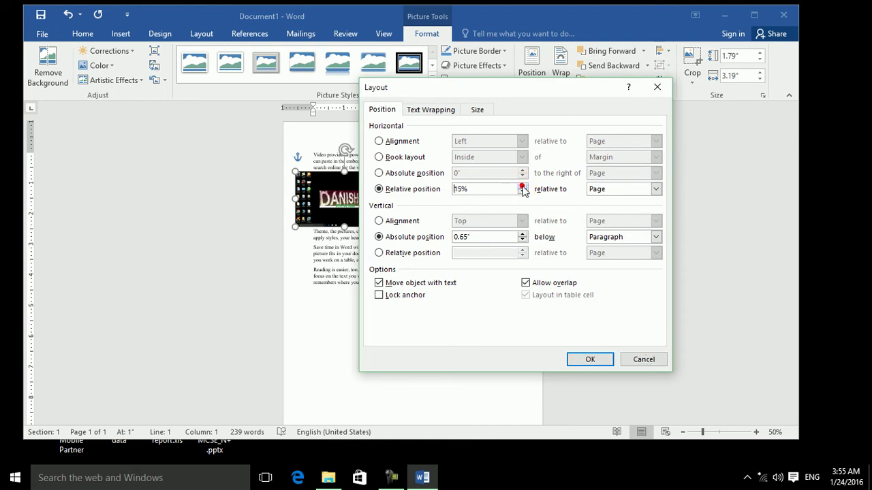
click(584, 360)
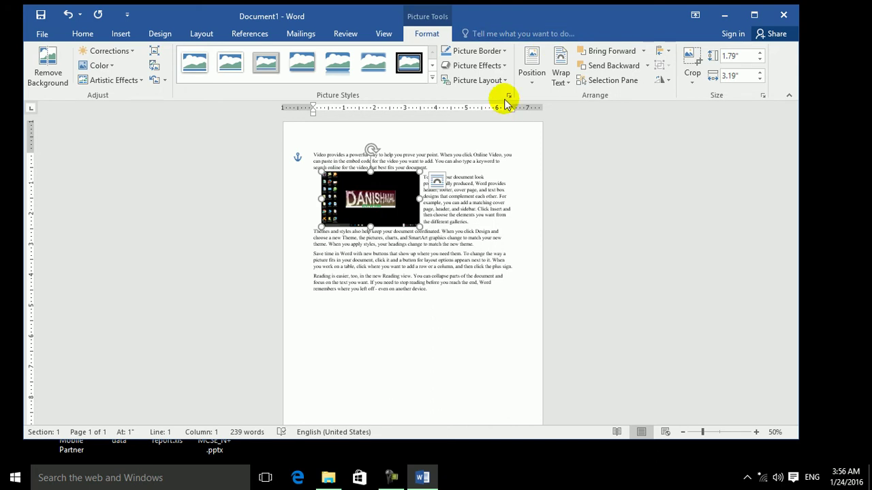
Step: Set the picture's vertical alignment to Top relative to Margin in the advanced layout options
click(534, 80)
click(553, 272)
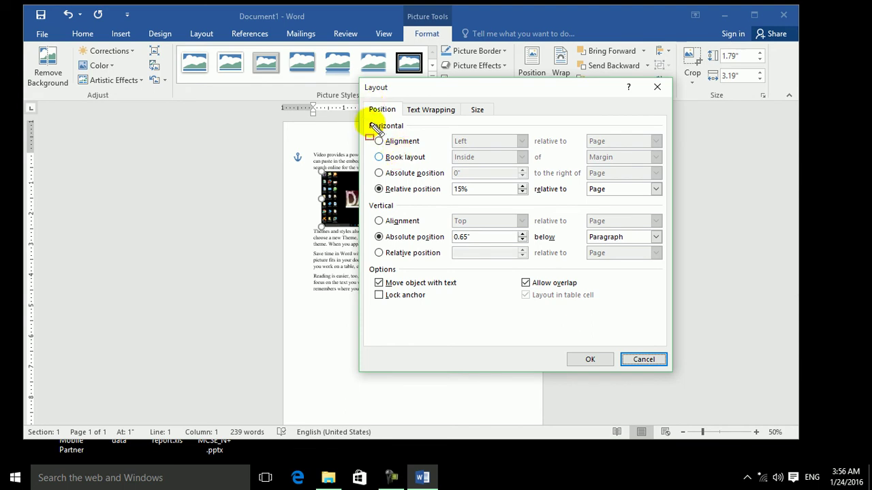
mouse_move(370, 126)
mouse_down()
mouse_move(627, 226)
mouse_move(691, 208)
mouse_move(671, 201)
mouse_up()
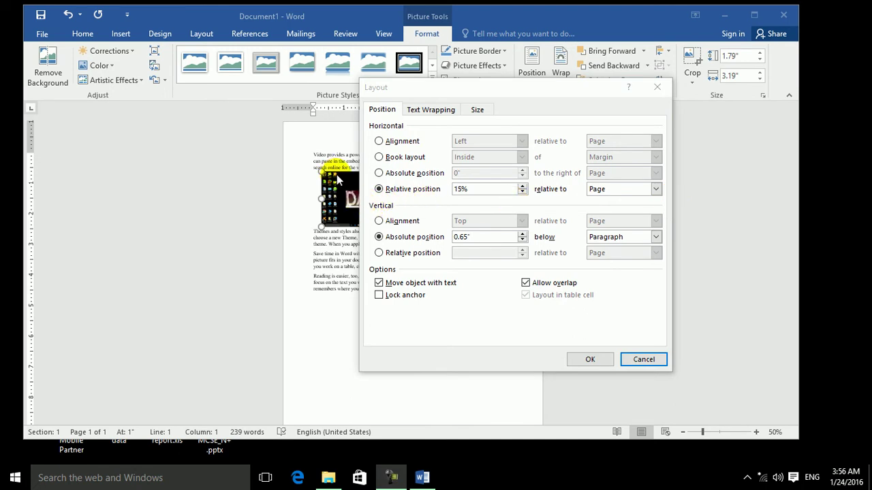
click(401, 221)
click(475, 225)
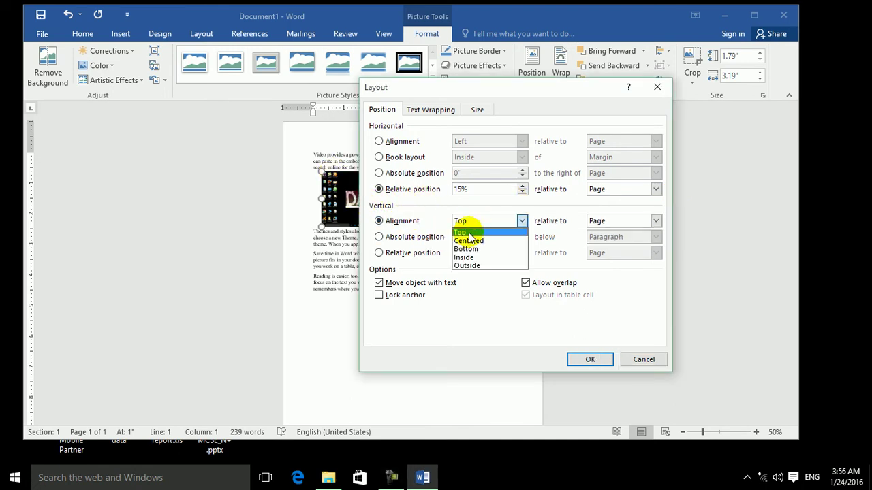
click(468, 233)
click(599, 224)
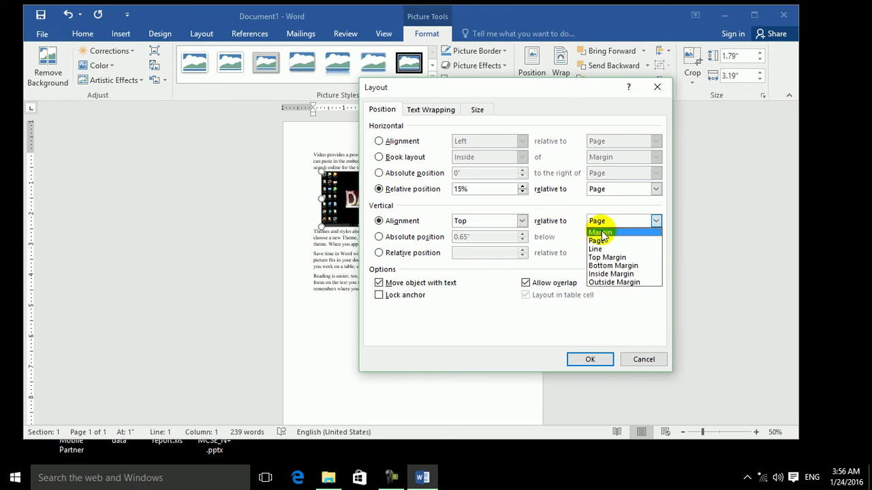
click(601, 233)
click(603, 356)
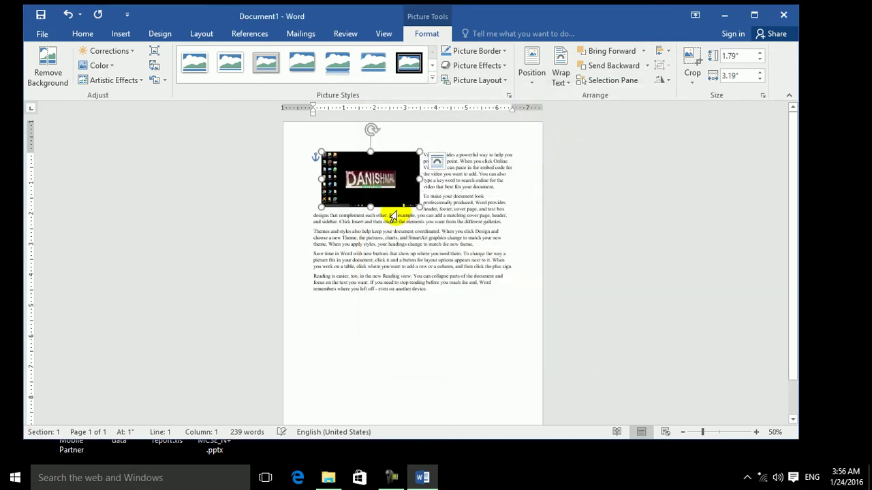
Step: Set the picture's vertical alignment to Bottom relative to Page and check its placement on the whole page
click(532, 73)
click(542, 273)
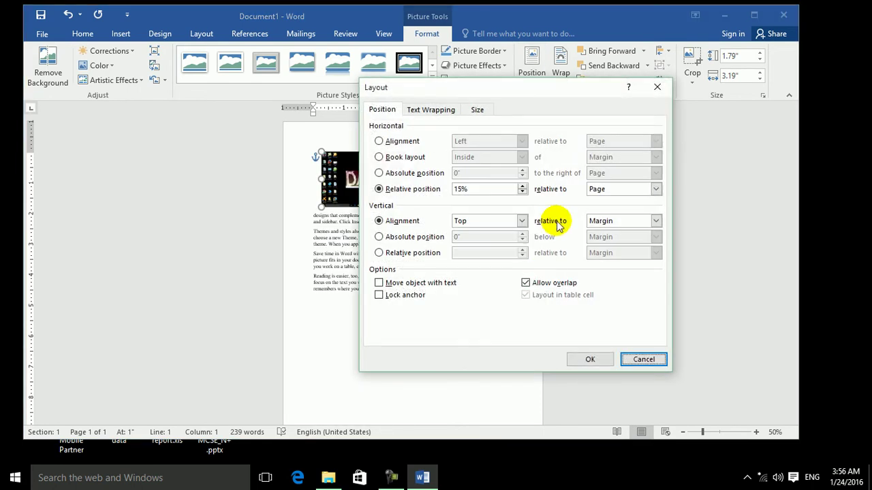
click(519, 221)
click(474, 249)
click(655, 220)
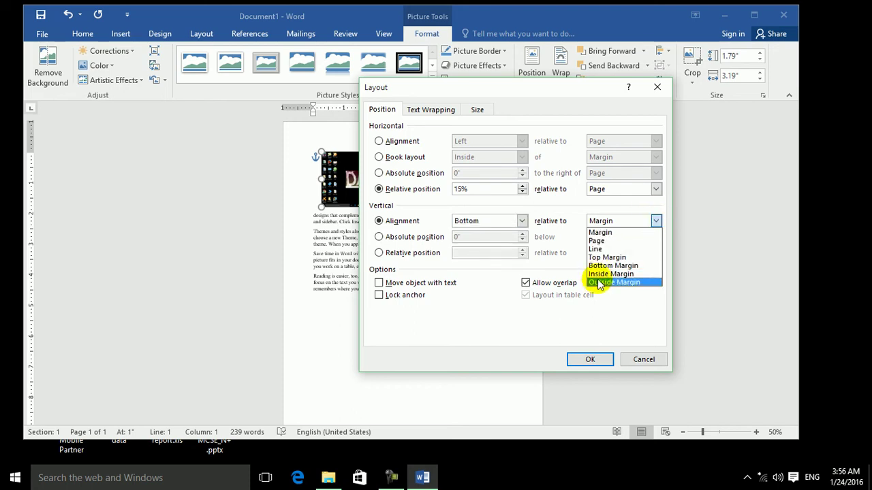
click(598, 233)
click(587, 359)
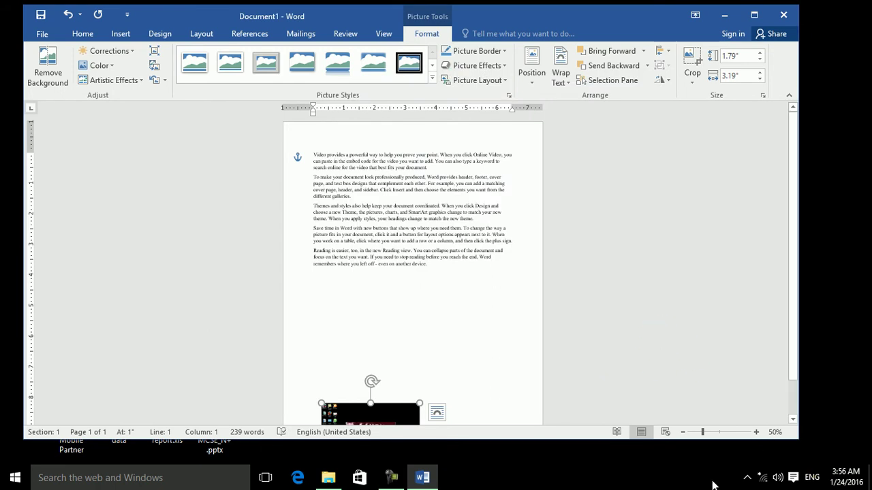
click(682, 432)
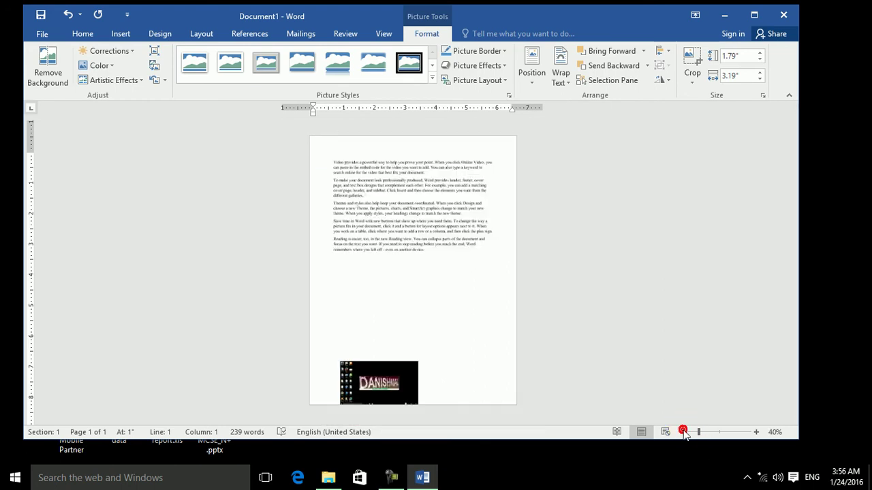
click(756, 431)
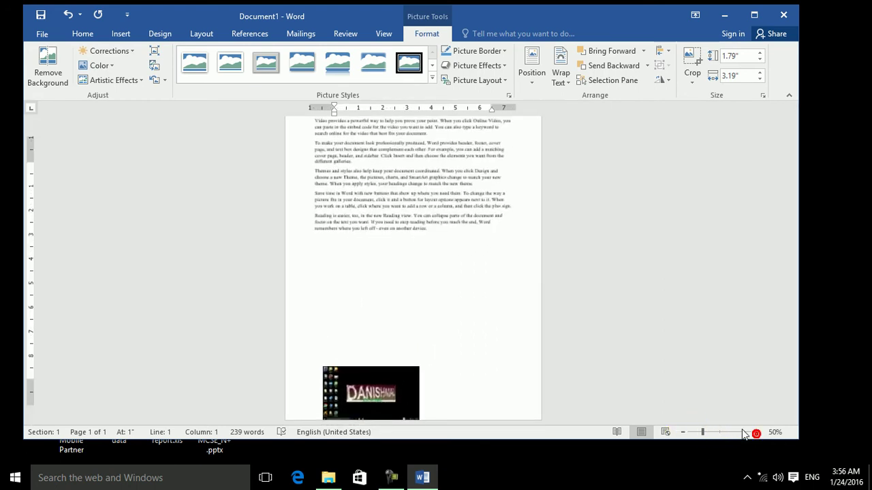
Step: Change the picture's vertical alignment to Centered relative to Page and apply it
click(533, 70)
click(553, 285)
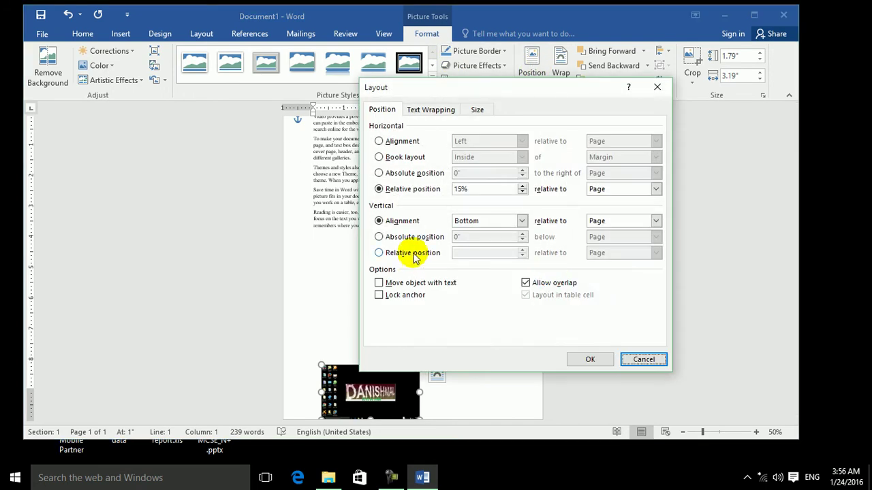
click(521, 221)
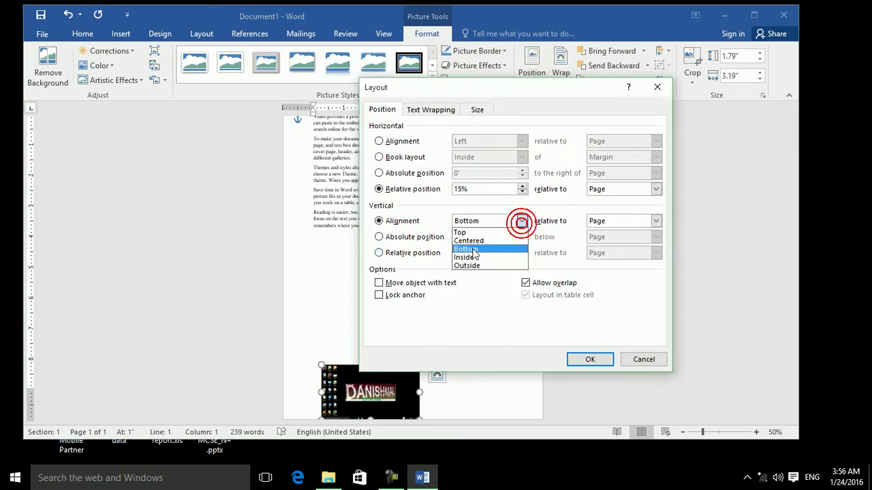
click(470, 242)
click(615, 221)
click(619, 223)
click(587, 359)
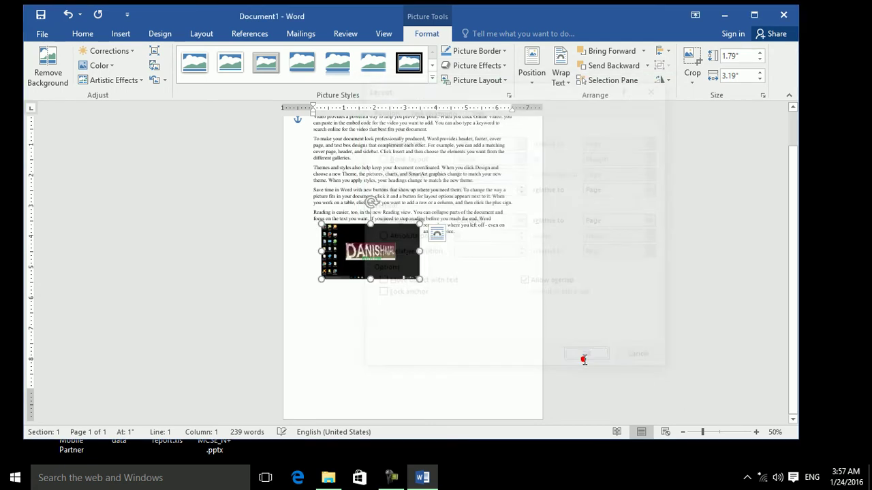
Step: Move the picture about an inch to the right and set its vertical relative position to 3% relative to Page
drag(366, 266, 410, 271)
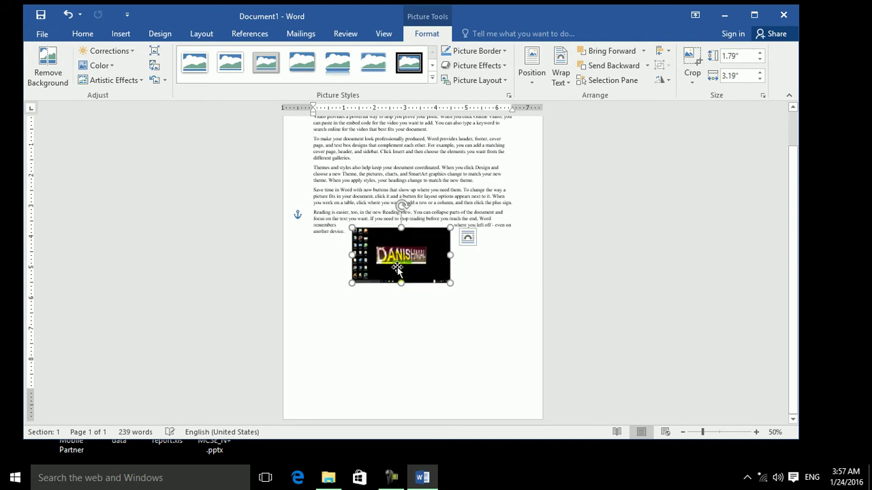
click(532, 71)
click(562, 278)
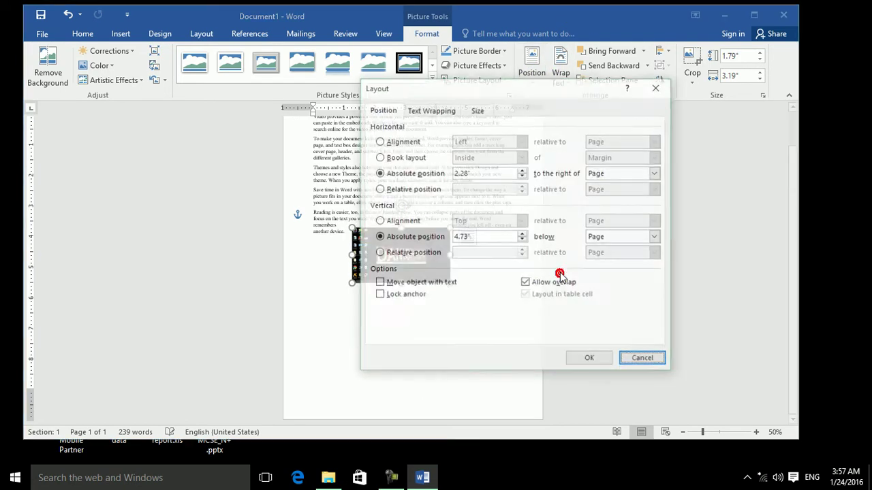
click(409, 253)
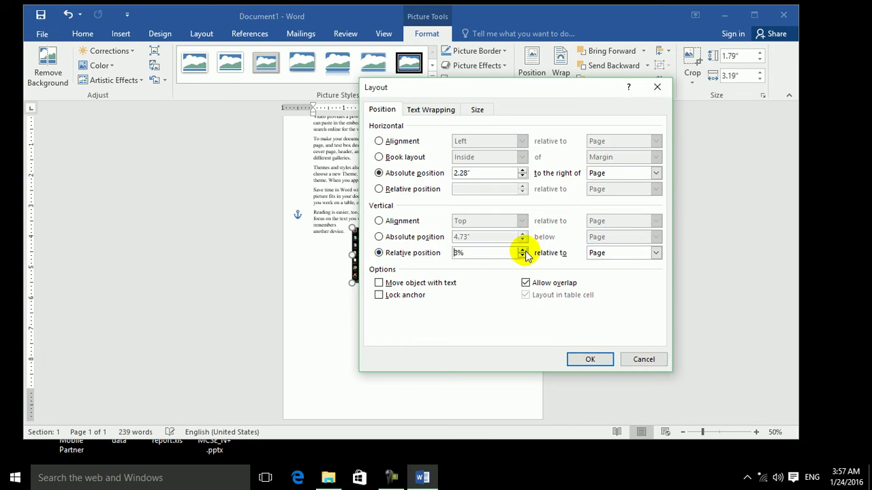
click(579, 359)
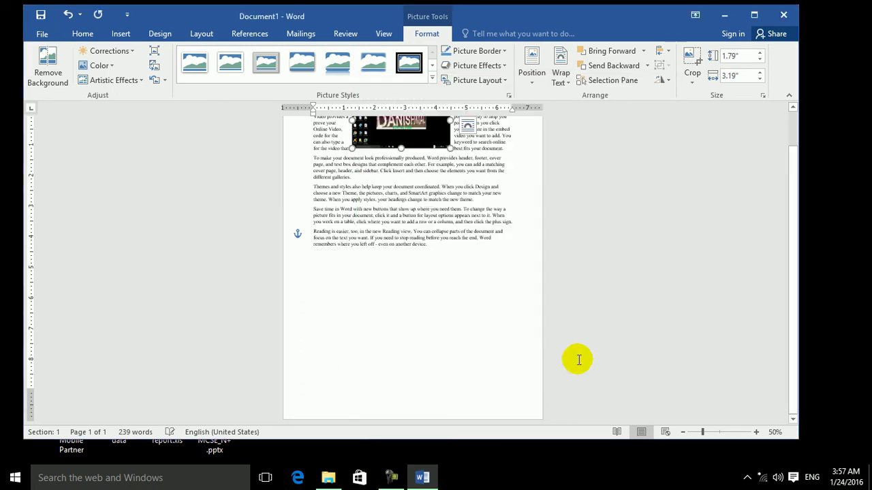
scroll(794, 185, up, 2)
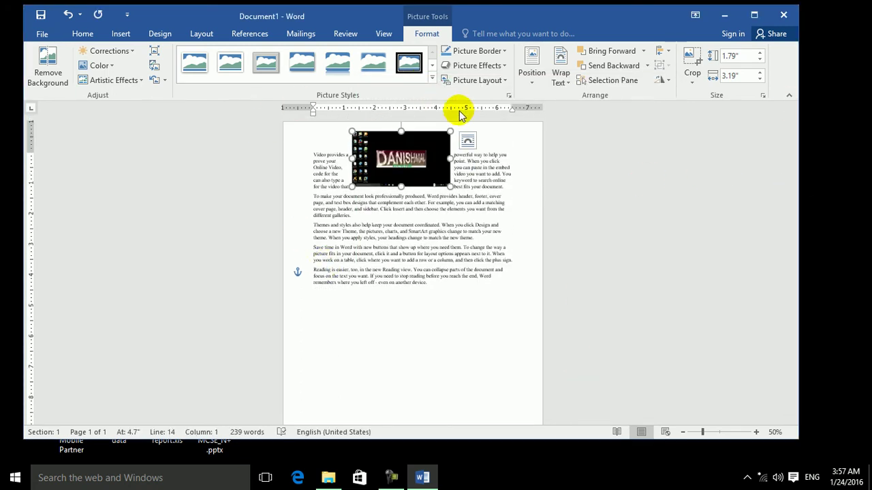
Step: Set the picture's vertical relative position to 20% relative to Page and apply it
click(528, 75)
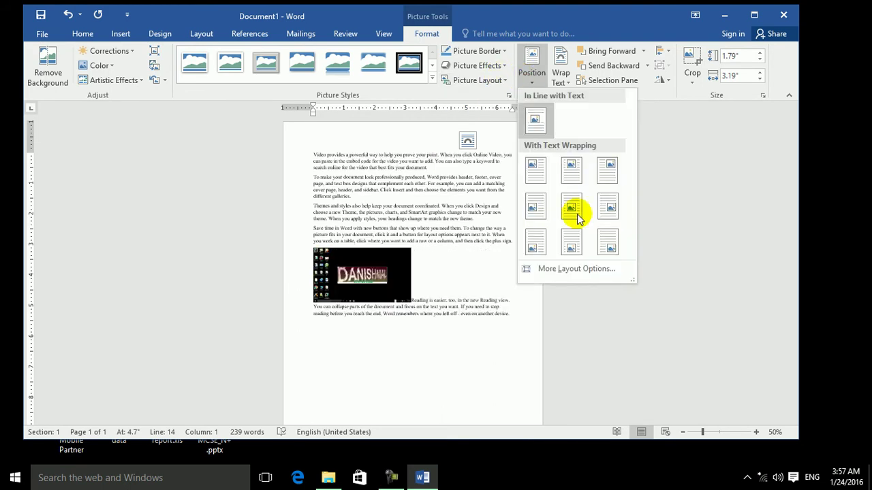
click(564, 269)
double_click(471, 253)
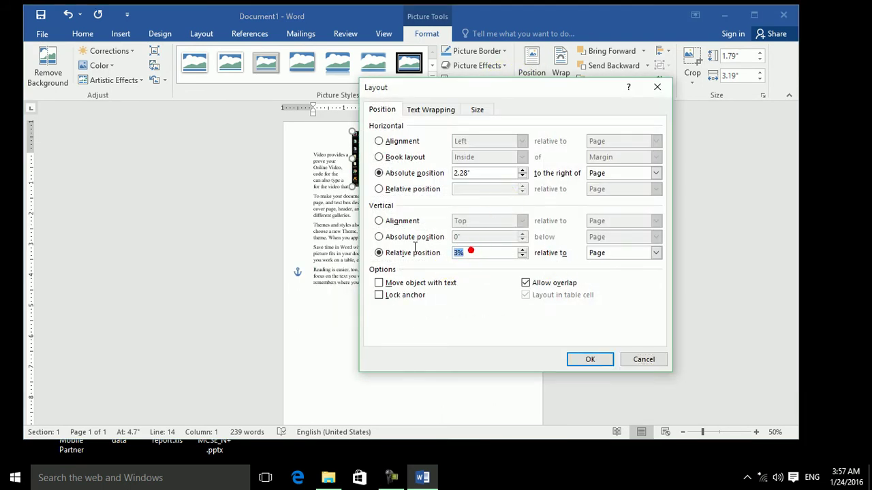
text(20)
key(Return)
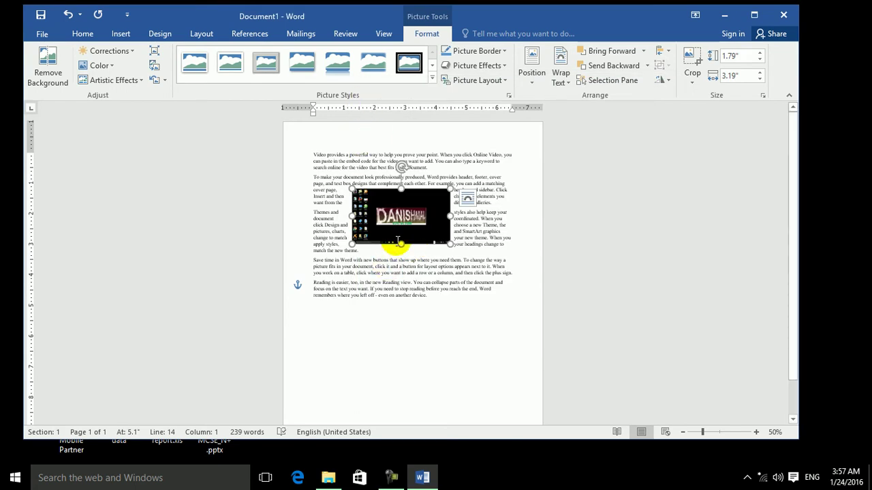
Step: Review the picture's advanced position settings without changing them, and move the picture up to about 1.7" below the page's top edge
click(530, 78)
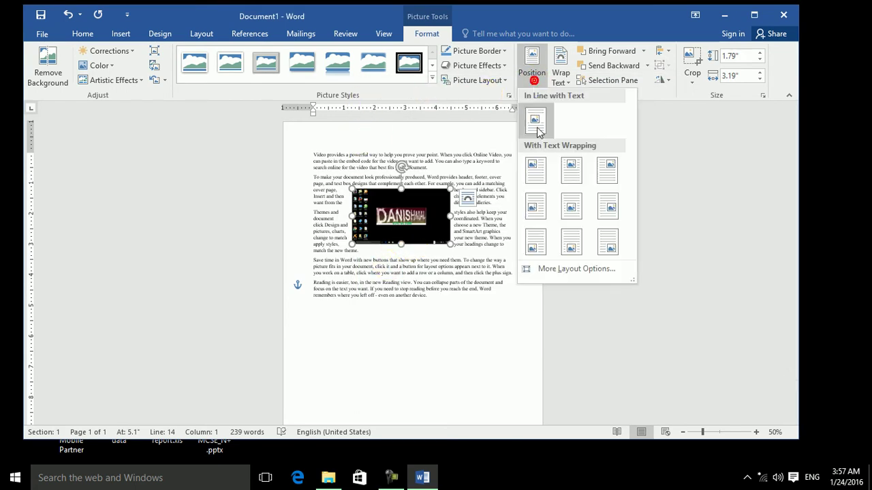
click(552, 269)
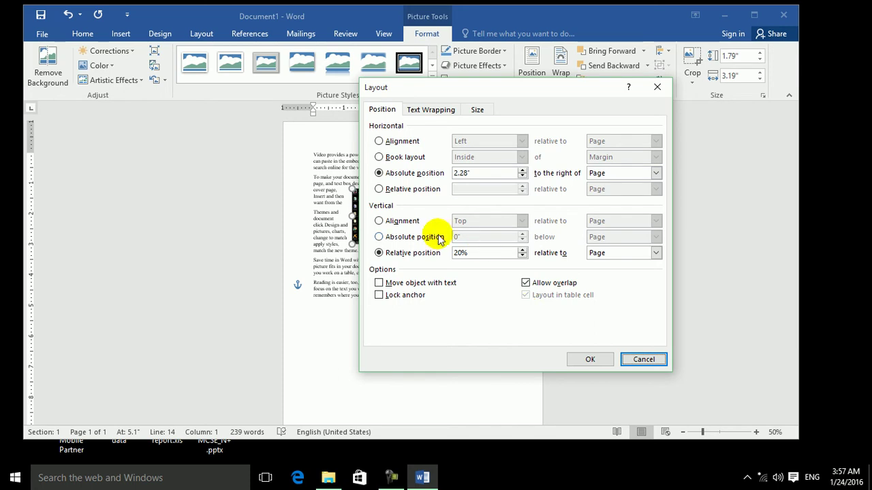
click(641, 361)
mouse_move(404, 218)
mouse_down()
mouse_move(403, 227)
mouse_move(401, 203)
mouse_up()
click(404, 199)
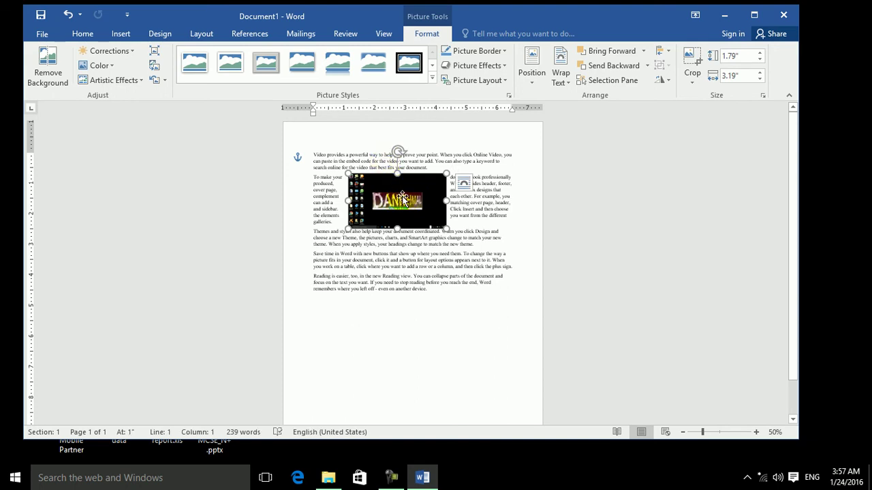
Step: Enable Move object with text for the picture and set its absolute vertical position to 1.9" below Paragraph
click(531, 72)
click(547, 270)
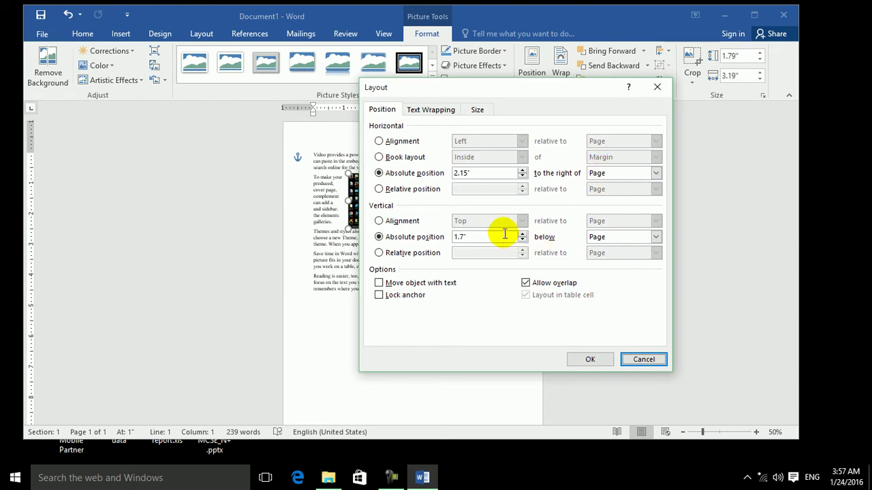
click(406, 282)
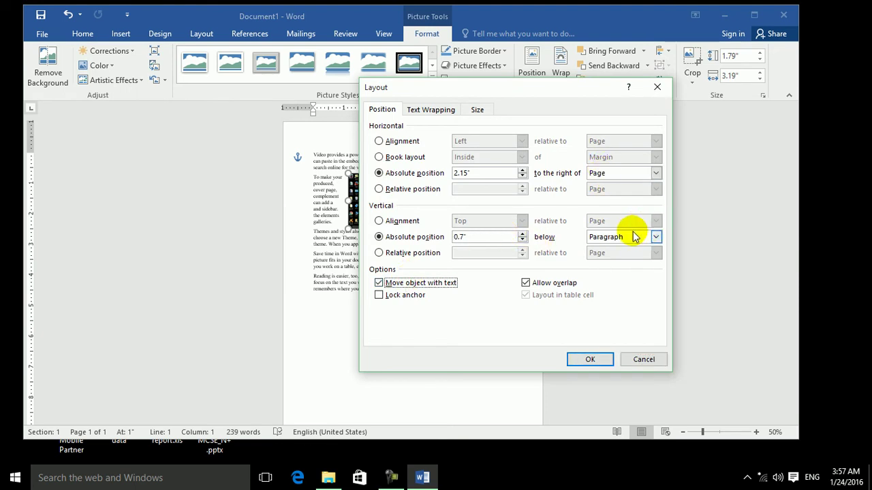
click(522, 233)
click(522, 233)
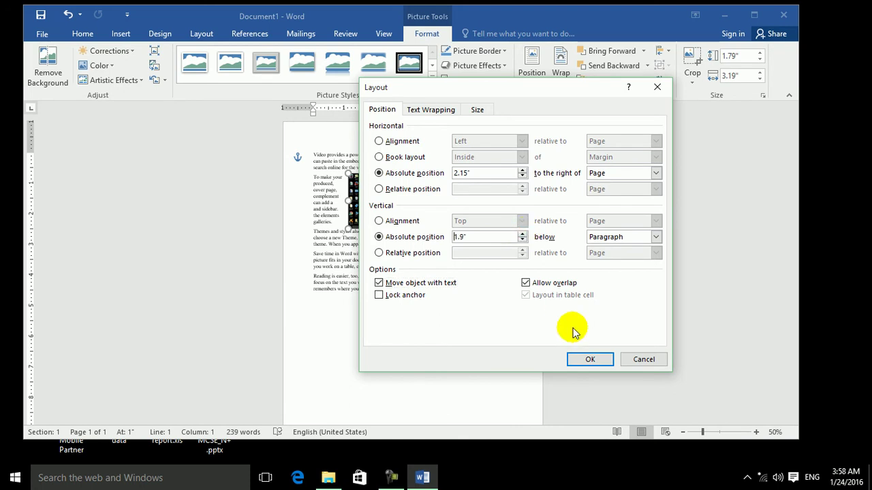
click(586, 359)
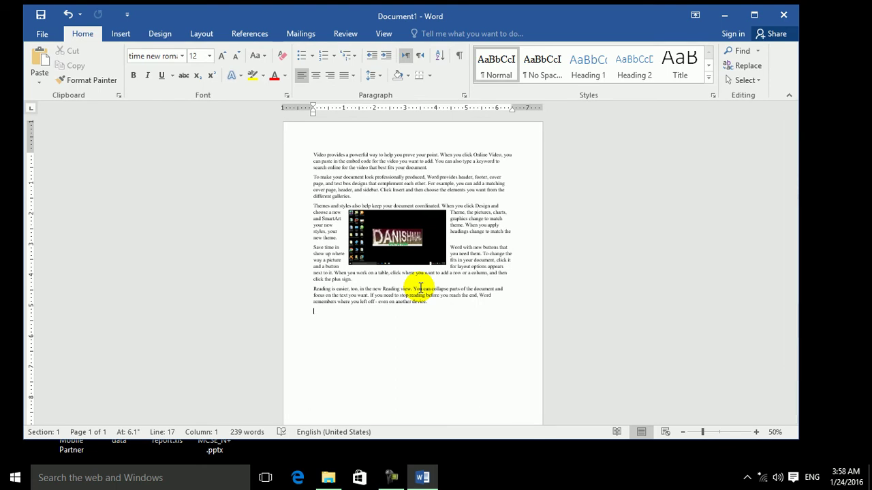
Step: Check the Move object with text option in the picture's layout settings and leave without applying anything
click(412, 213)
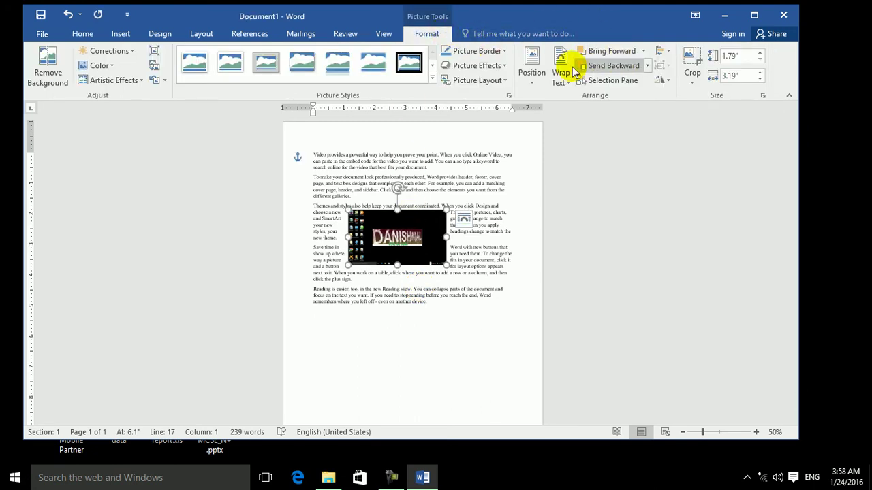
click(532, 76)
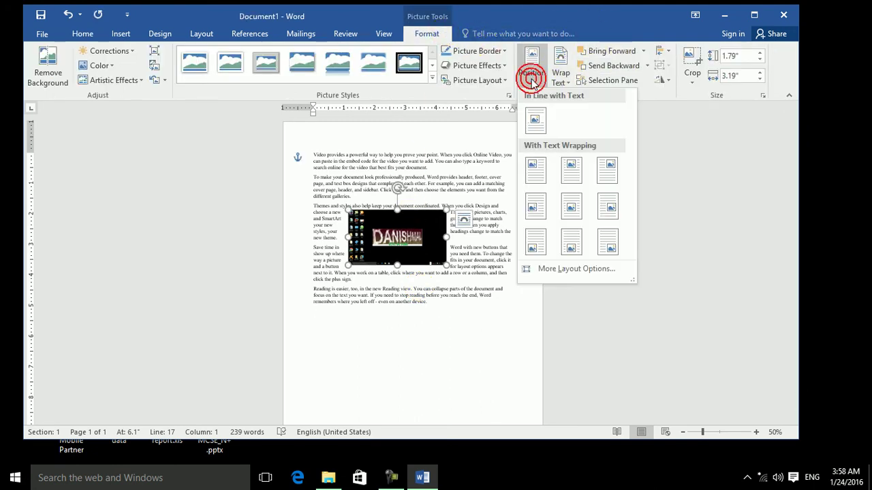
click(546, 268)
click(398, 282)
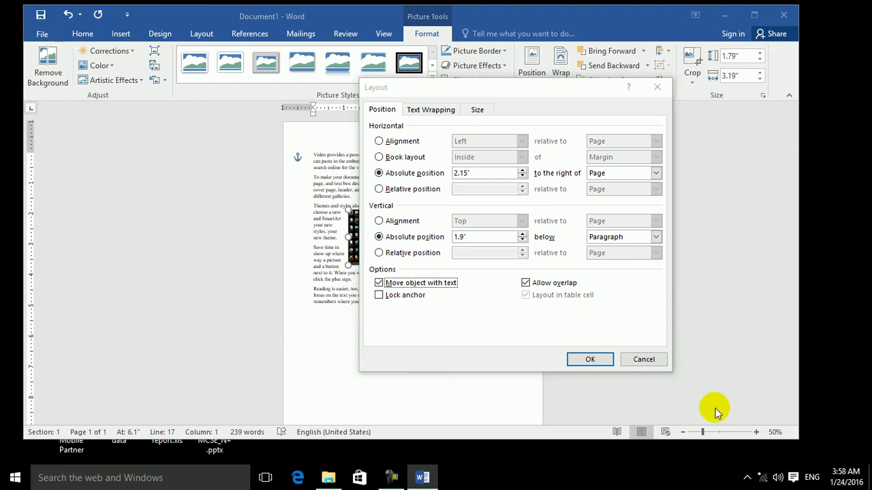
click(643, 359)
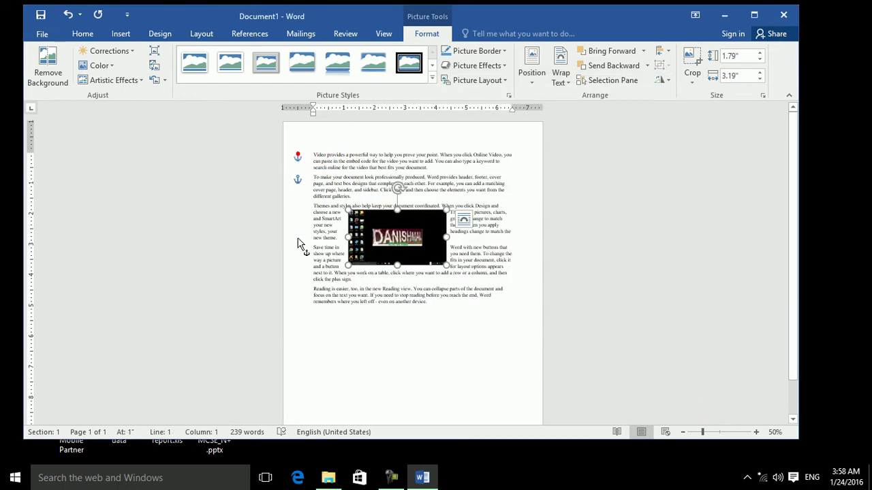
Step: Move the picture's anchor back beside the first paragraph and turn on Lock anchor for it
drag(289, 221, 289, 156)
click(532, 69)
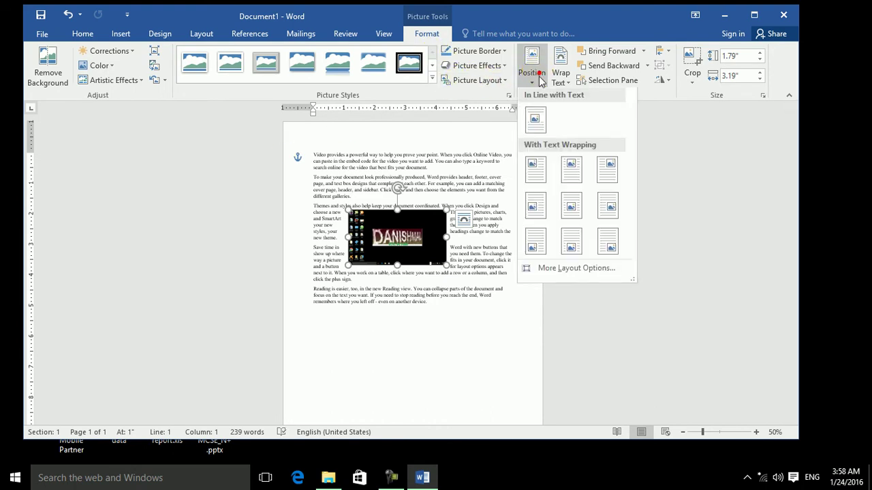
click(555, 271)
click(394, 296)
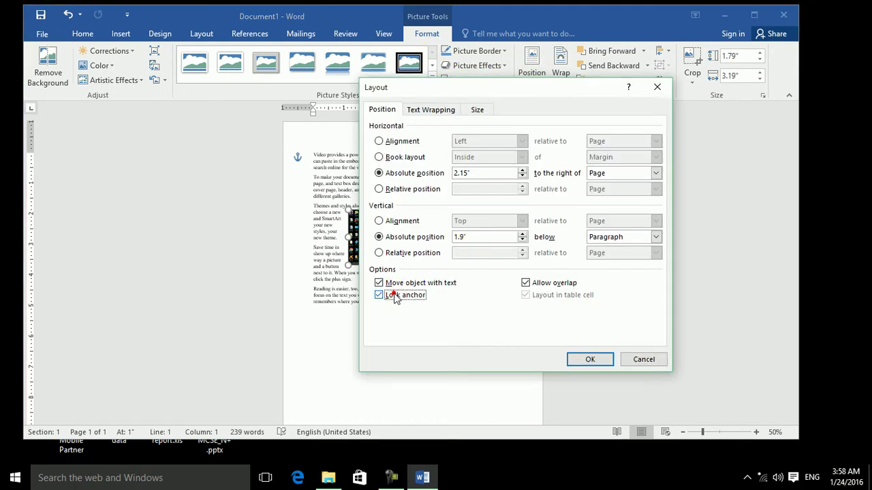
click(590, 359)
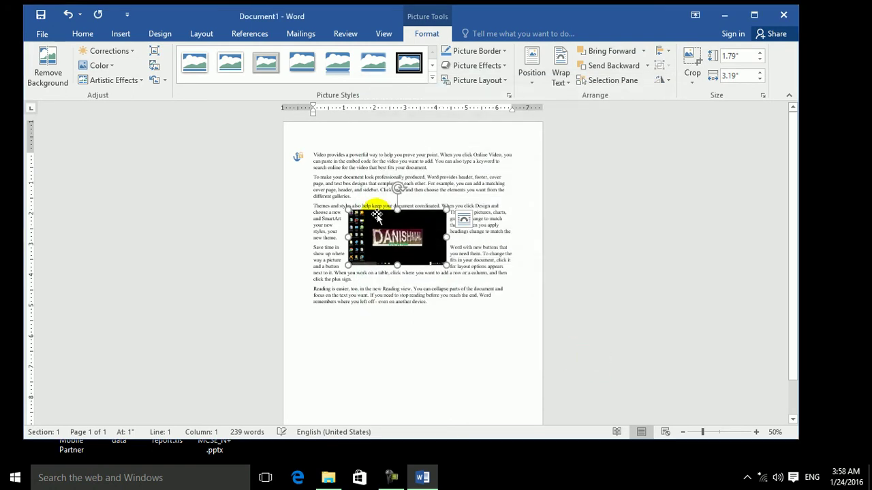
Step: Try to move the locked anchor, and move the picture down to about 2.23" below the paragraph
double_click(302, 162)
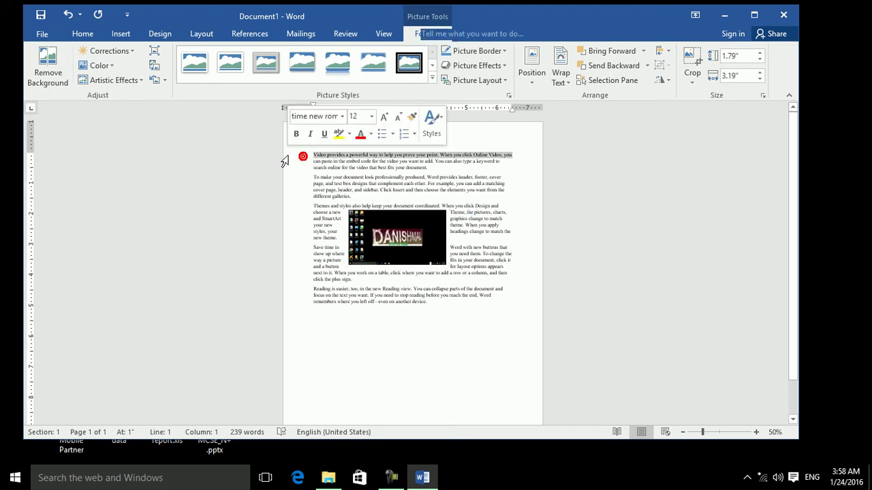
click(379, 213)
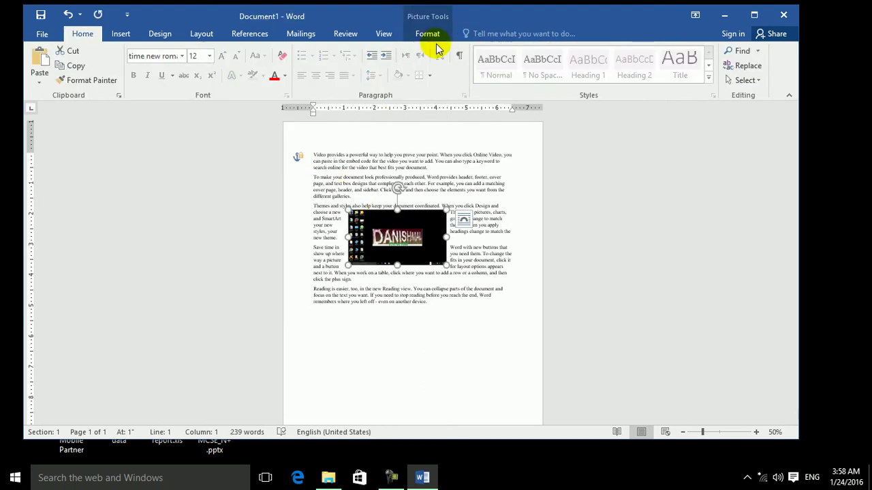
mouse_move(405, 237)
mouse_down()
mouse_move(412, 194)
mouse_move(396, 276)
mouse_move(399, 233)
mouse_move(404, 244)
mouse_up()
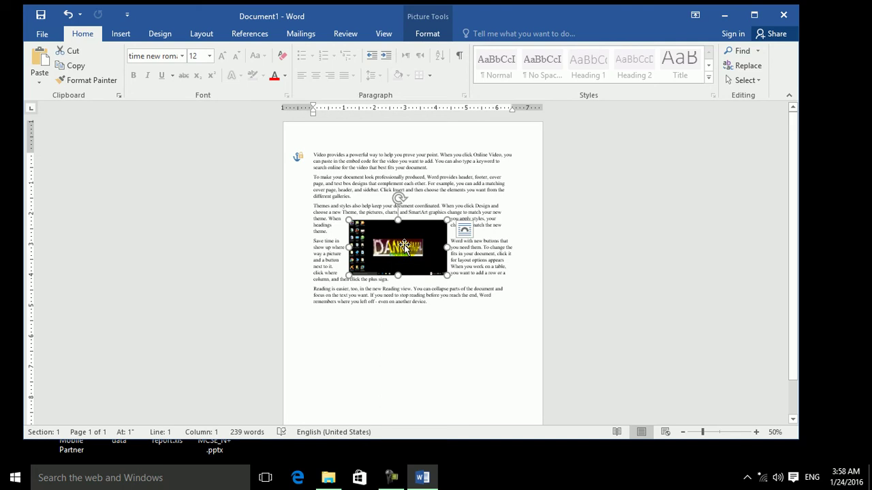
Step: Turn off Lock anchor and Allow overlap for the picture and apply the layout settings
click(430, 34)
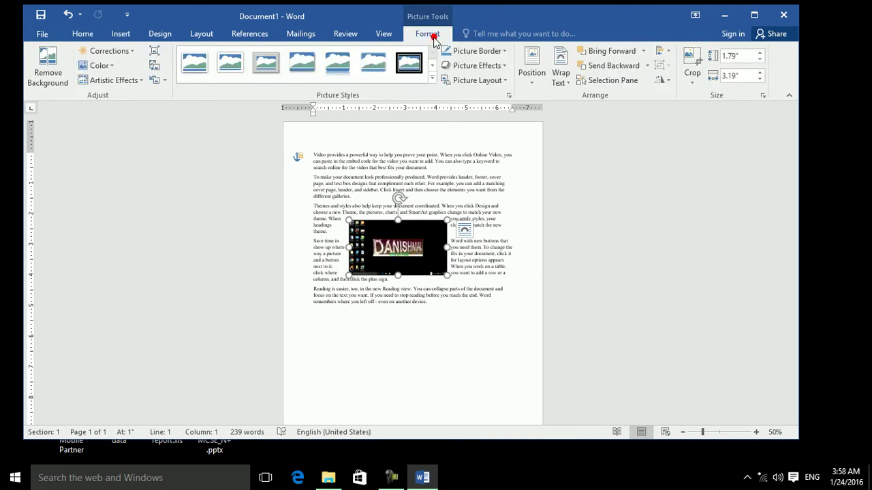
click(531, 71)
click(554, 236)
click(531, 74)
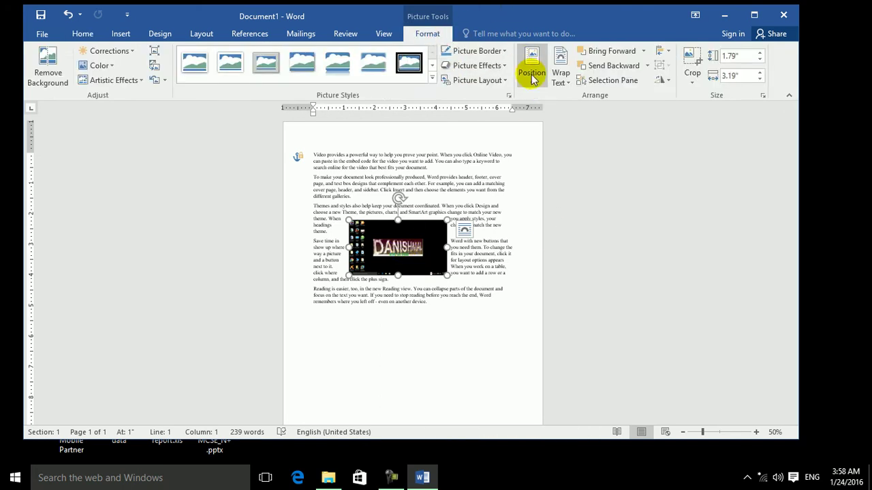
click(565, 275)
click(406, 300)
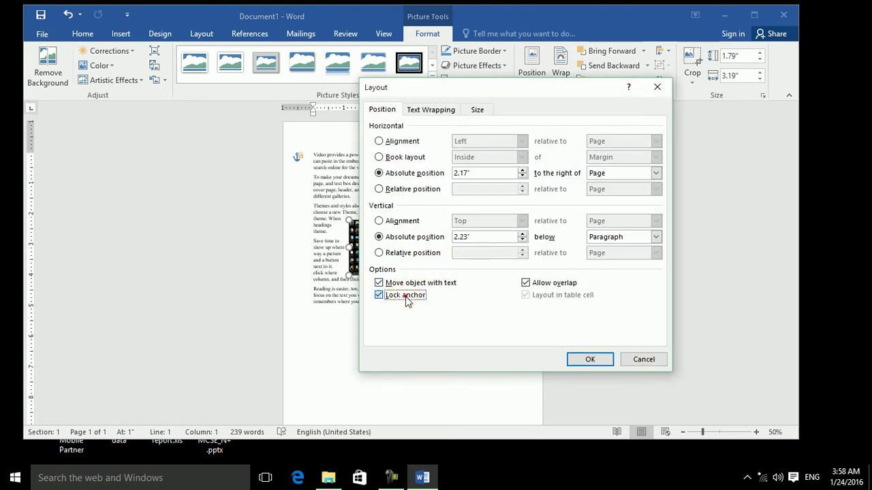
click(555, 290)
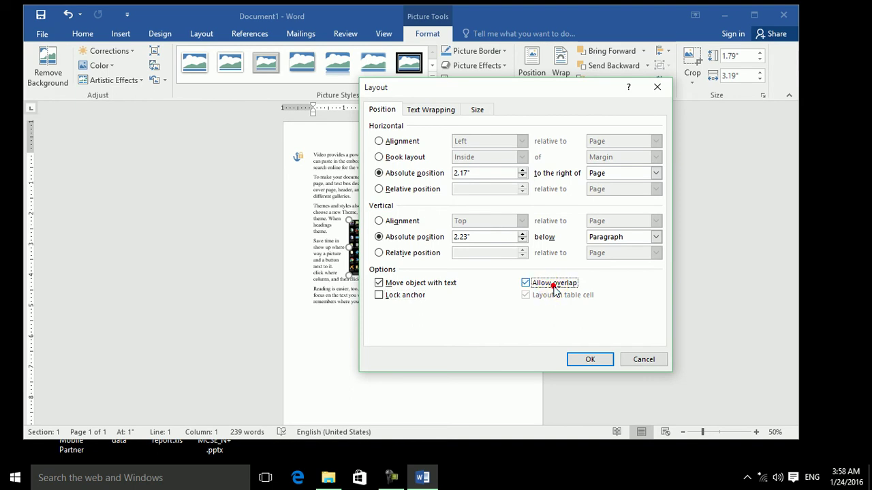
click(576, 359)
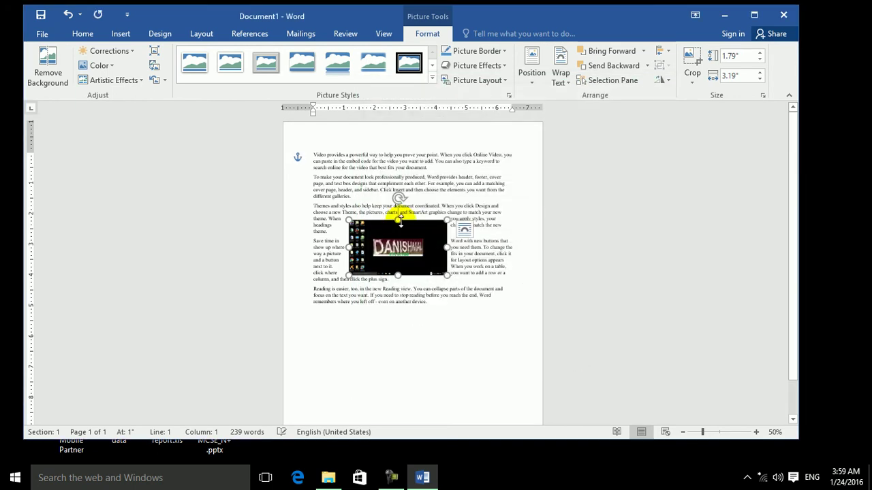
Step: Paste a copy of the picture, align the two vertically, and turn on Allow overlap for the lower picture
key(ctrl+v)
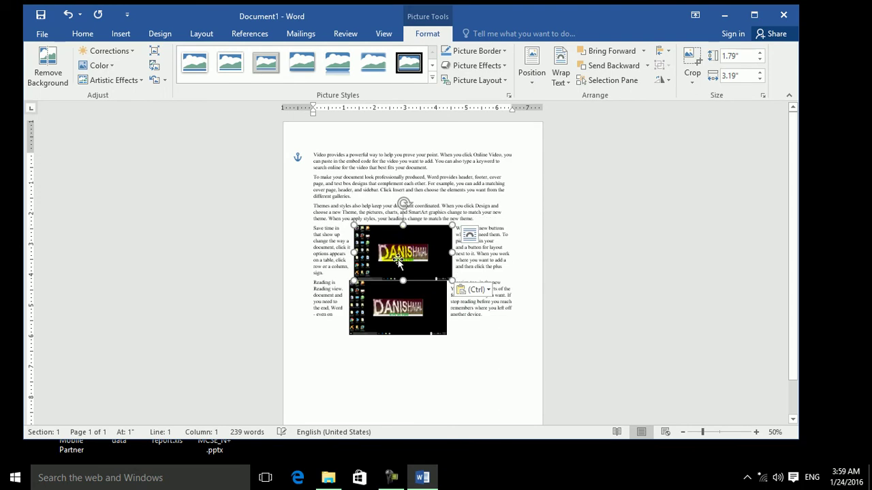
drag(383, 282, 385, 282)
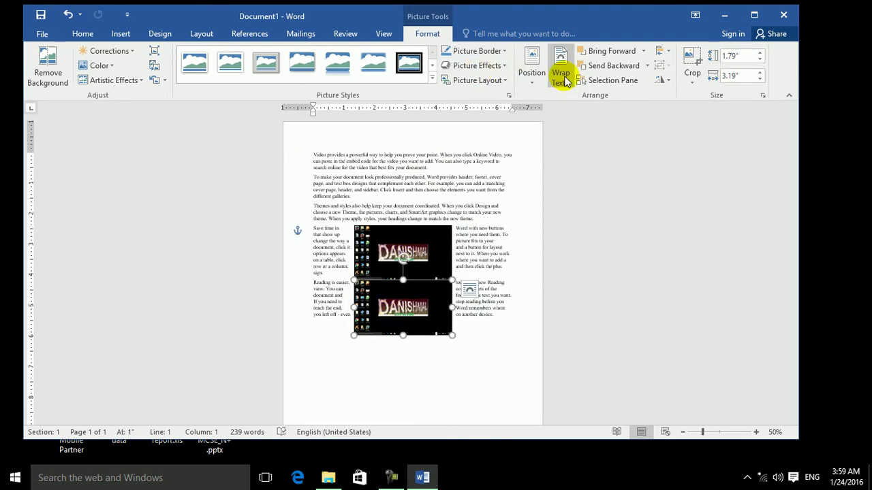
click(563, 79)
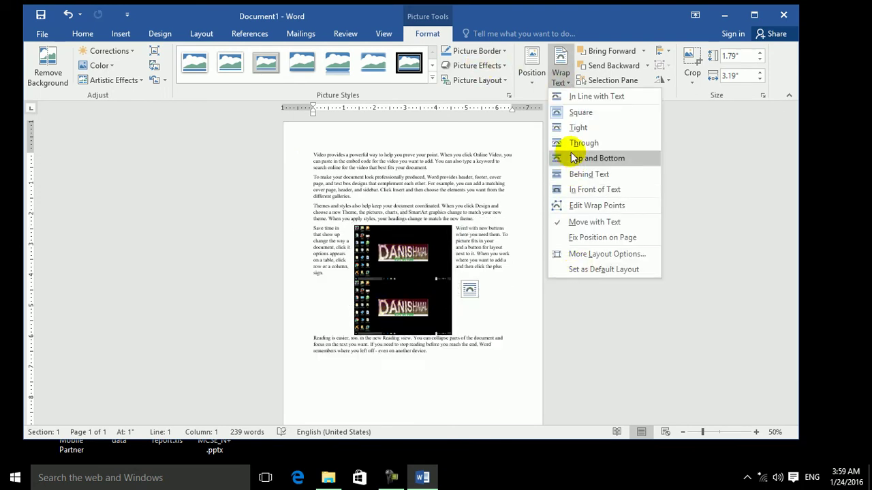
click(529, 72)
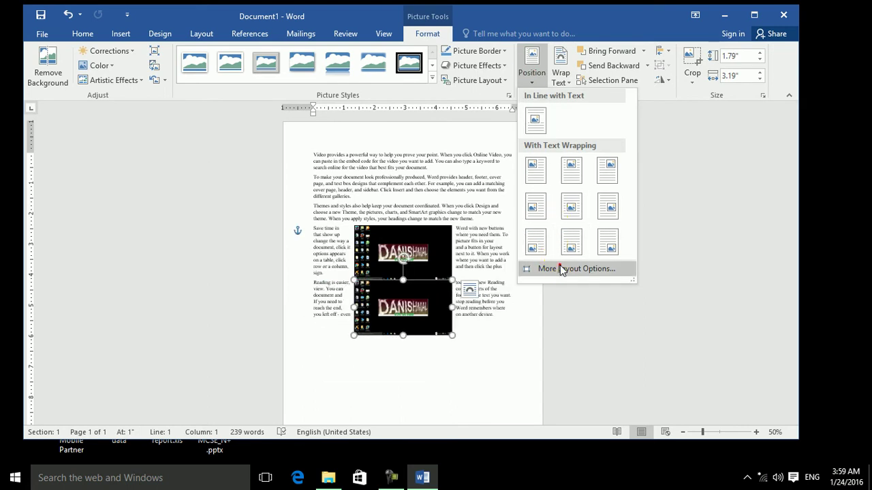
click(559, 267)
click(543, 286)
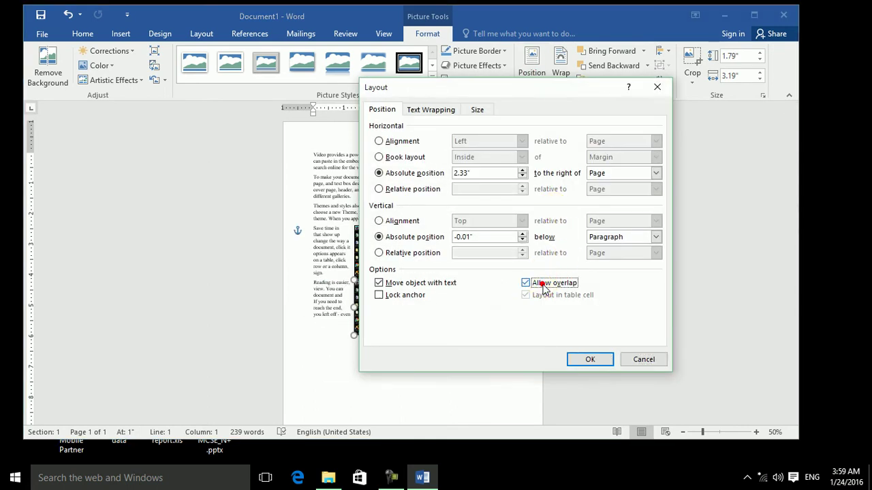
click(590, 360)
Step: Turn on Allow overlap for the upper picture and arrange the two pictures so one partly covers the other
click(410, 231)
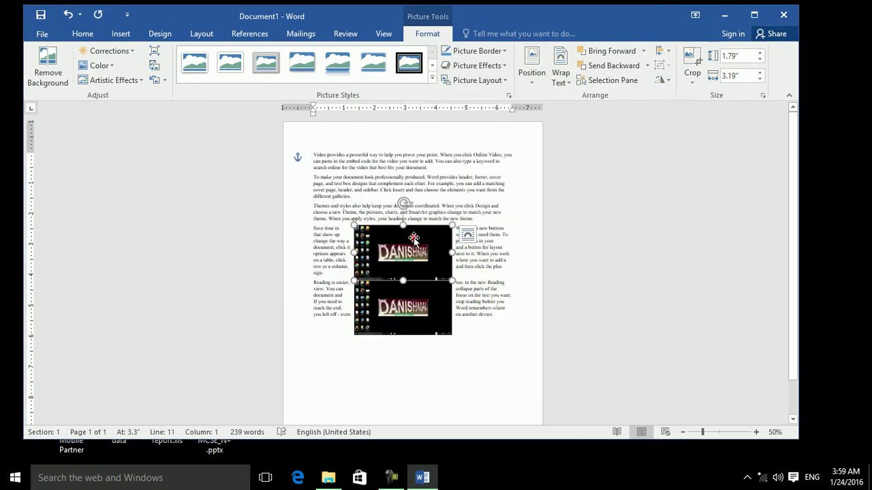
click(531, 68)
click(551, 269)
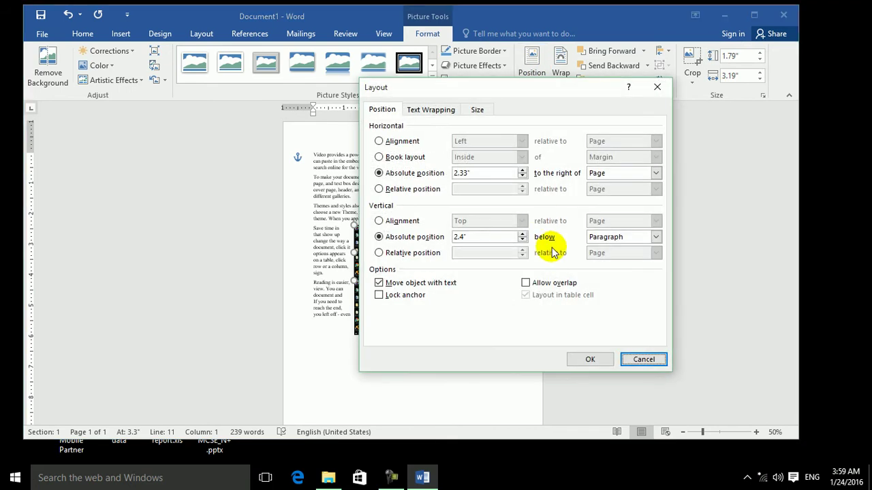
click(538, 283)
click(588, 357)
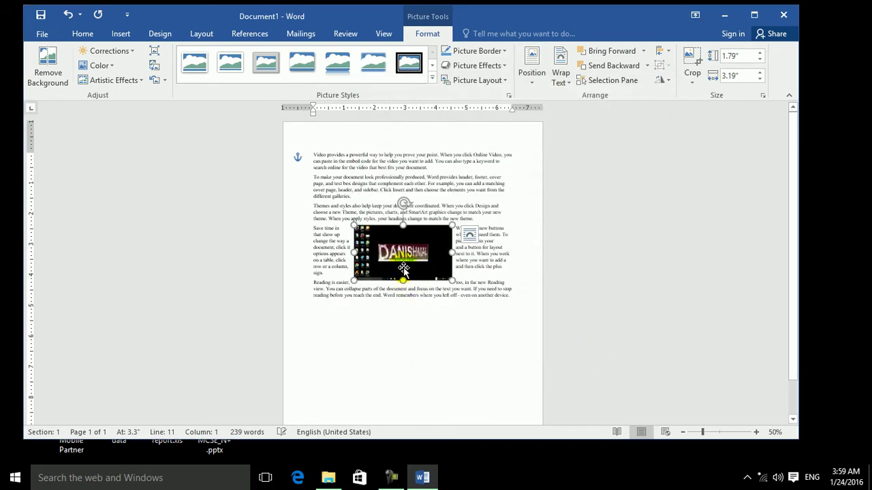
mouse_move(440, 275)
mouse_down()
mouse_move(415, 281)
mouse_move(424, 265)
mouse_move(435, 282)
mouse_up()
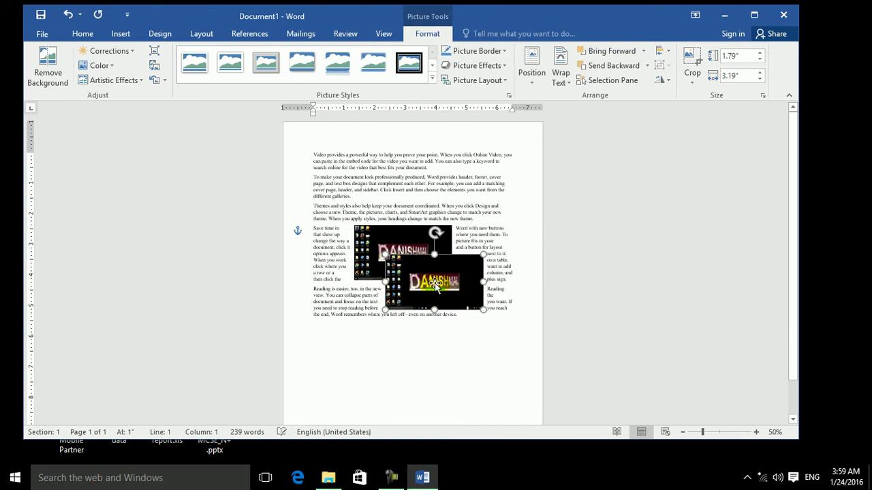
Step: Insert a two-column, seven-row table inside the first paragraph and move the upper picture into its first cell
click(359, 168)
click(121, 34)
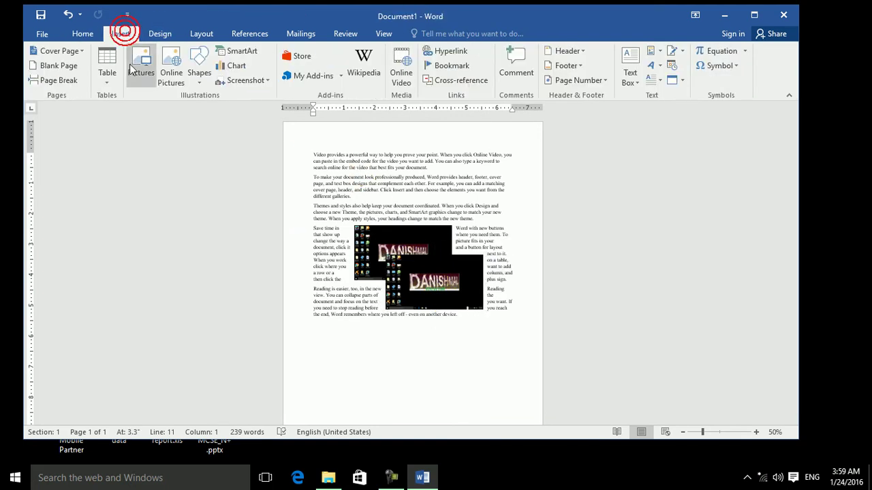
click(106, 63)
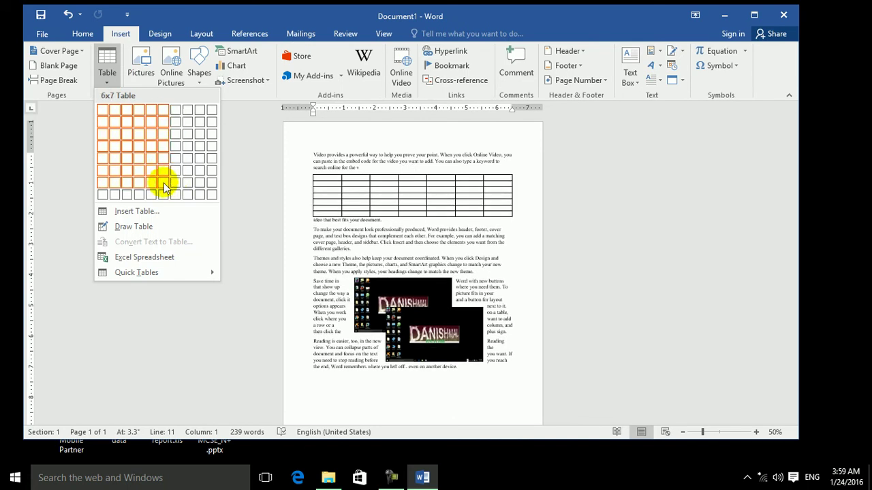
click(120, 176)
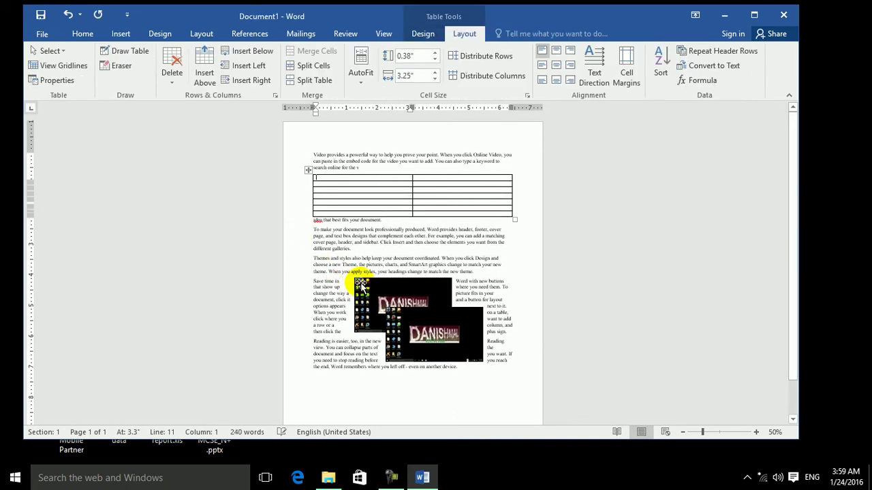
drag(350, 280, 329, 203)
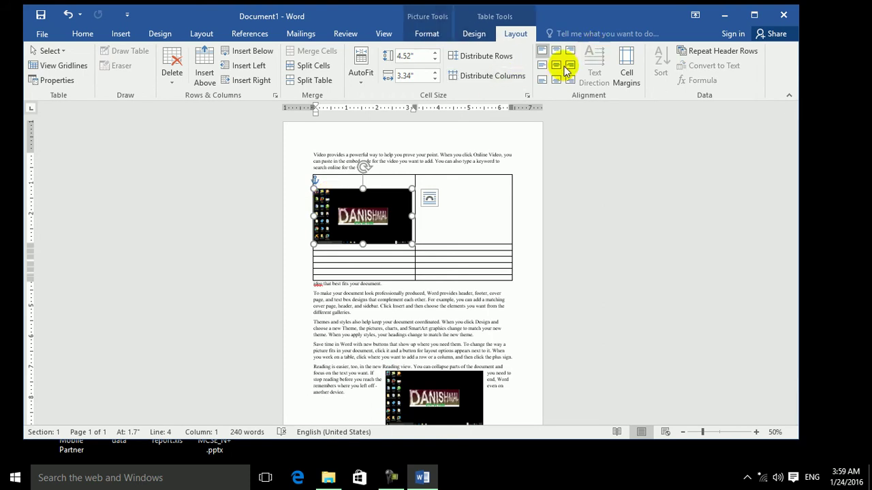
Step: Set the picture in the first table cell to Tight wrapping and check its Layout in table cell option
click(478, 35)
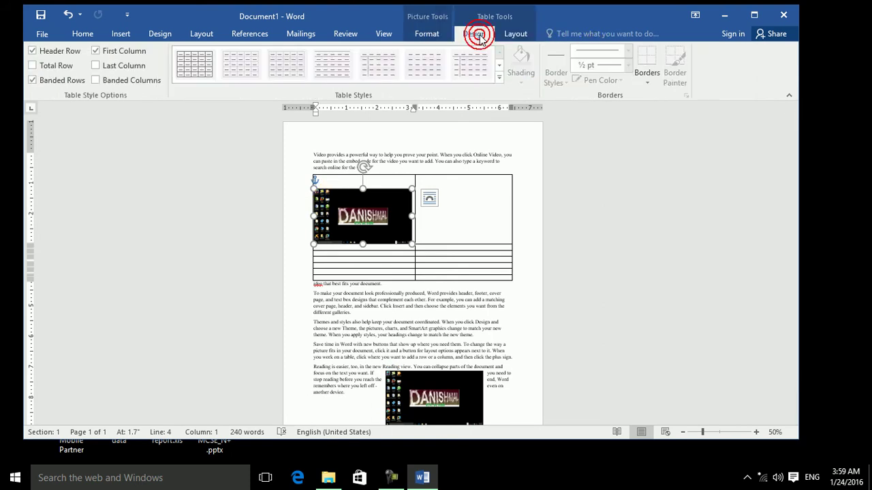
click(434, 30)
click(561, 79)
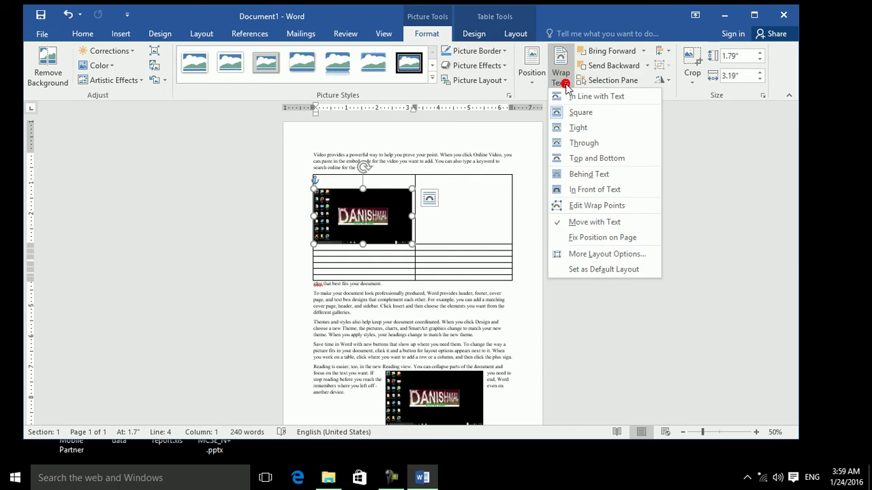
click(585, 126)
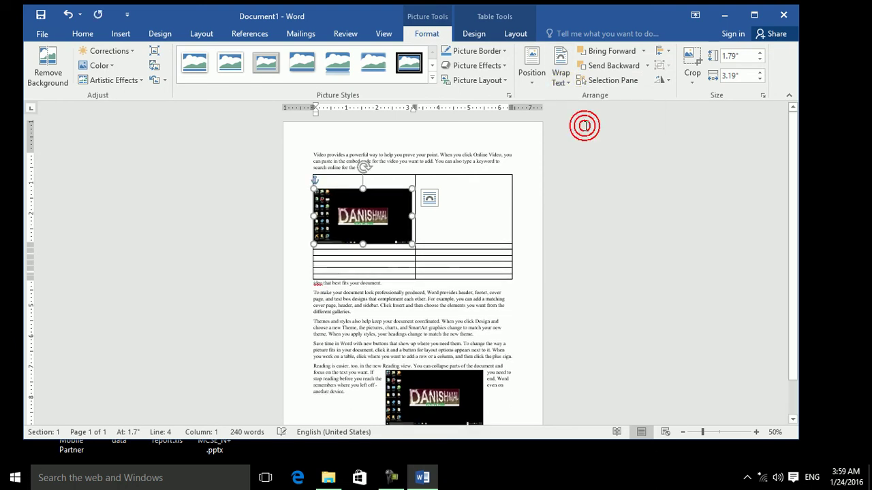
click(531, 85)
click(549, 268)
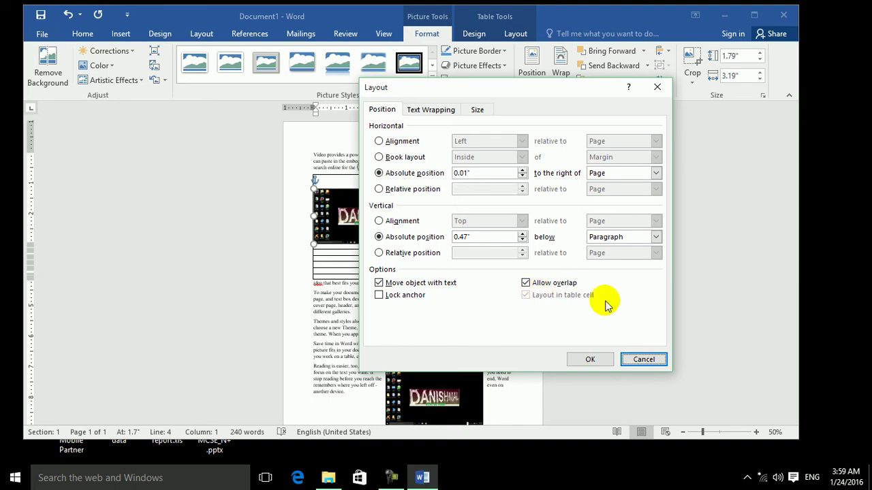
click(643, 359)
Step: Move the picture up to the top edge of its table cell and set its wrapping to Top and Bottom
drag(357, 219, 364, 156)
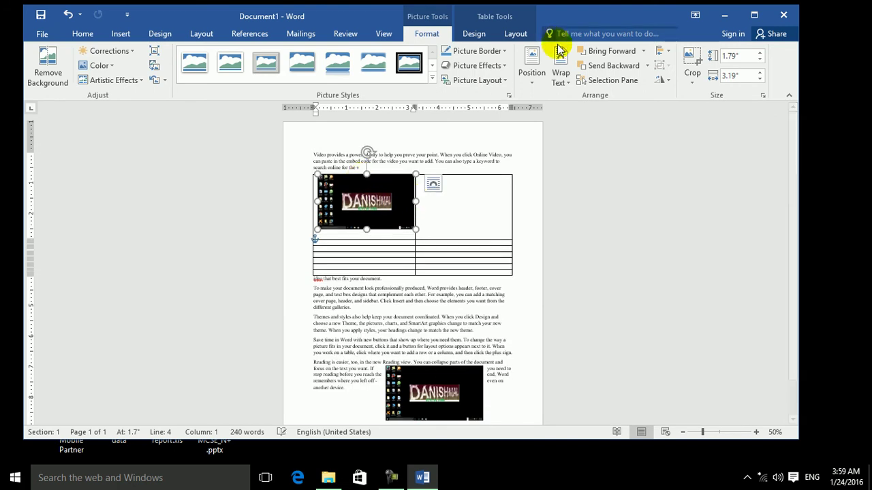
click(559, 69)
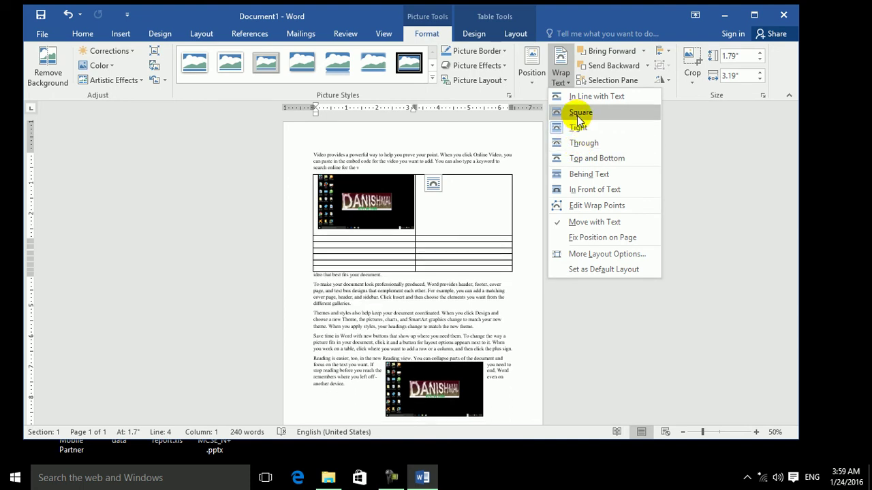
click(580, 158)
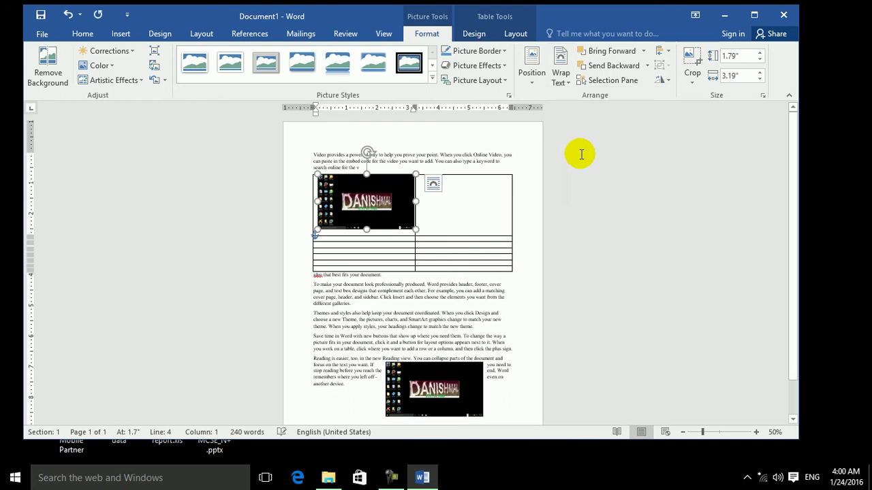
Step: Examine the position and text wrapping layout options of the picture in the table cell
click(533, 77)
click(560, 268)
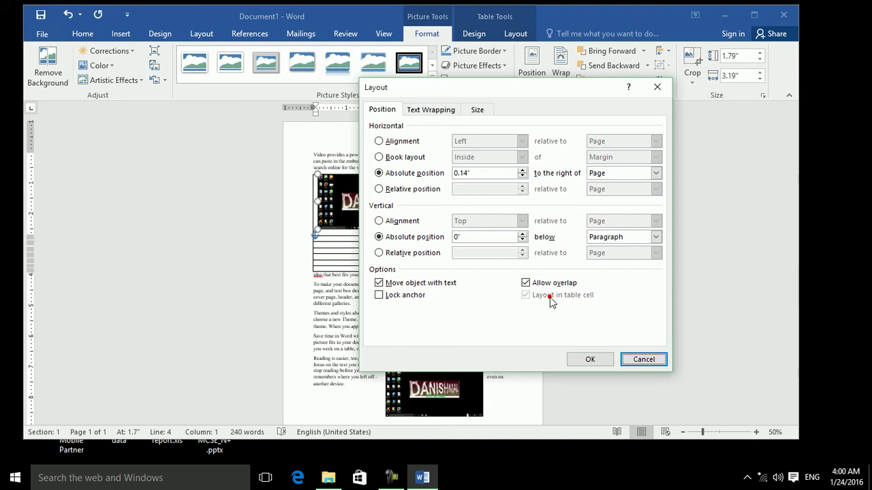
click(421, 112)
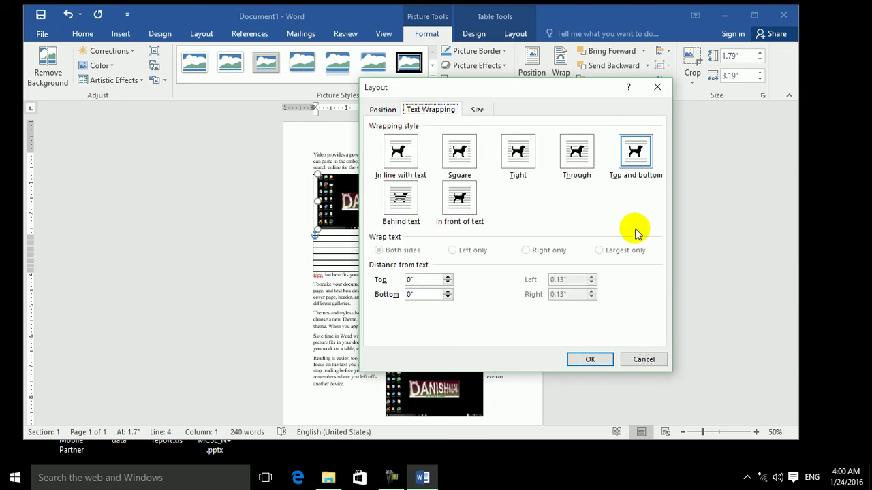
click(643, 359)
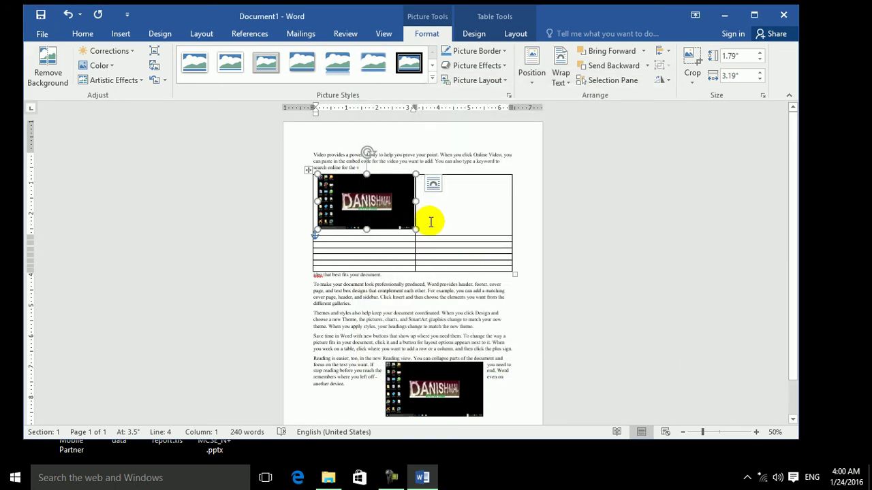
Step: Undo the table insertion together with the picture changes made inside it
key(ctrl+z)
key(ctrl+z)
key(ctrl+z)
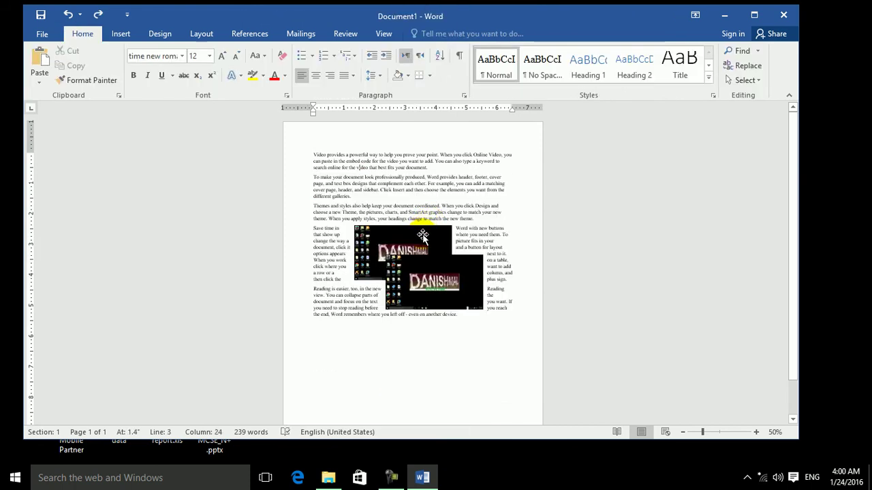
Step: Move the upper picture up into the second and third paragraphs and preview the text wrapping styles on it
drag(420, 234, 413, 192)
click(426, 34)
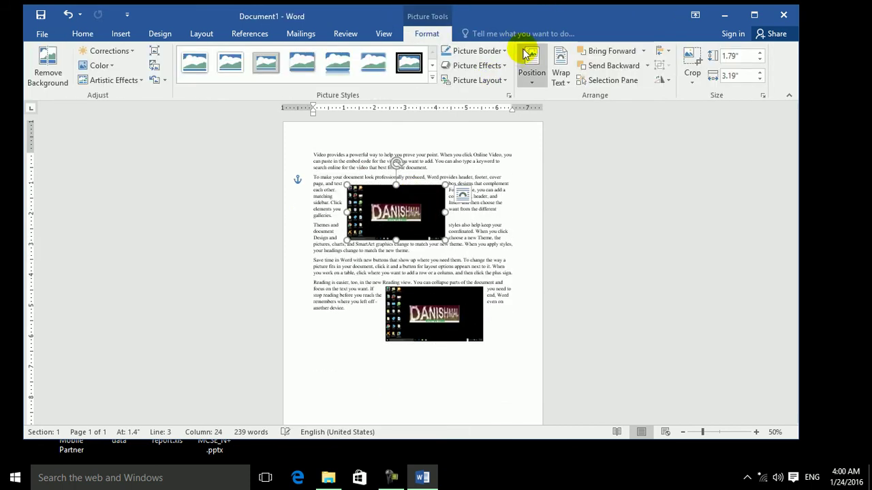
click(559, 75)
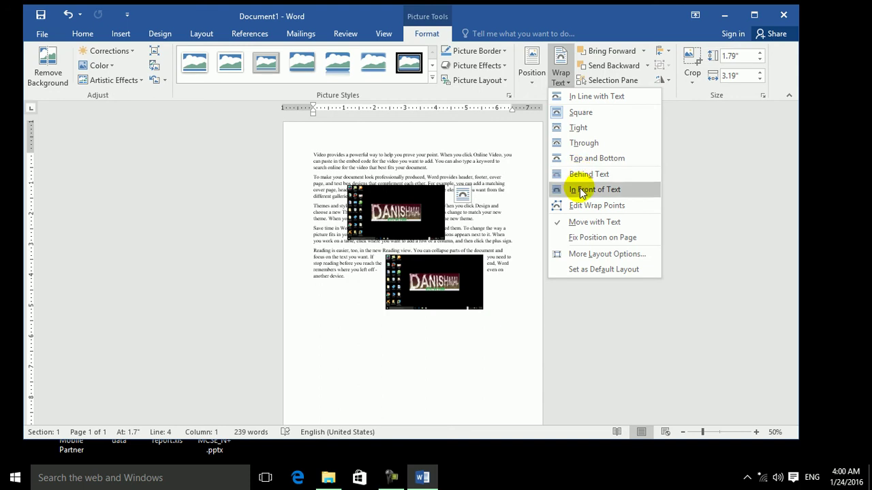
click(502, 237)
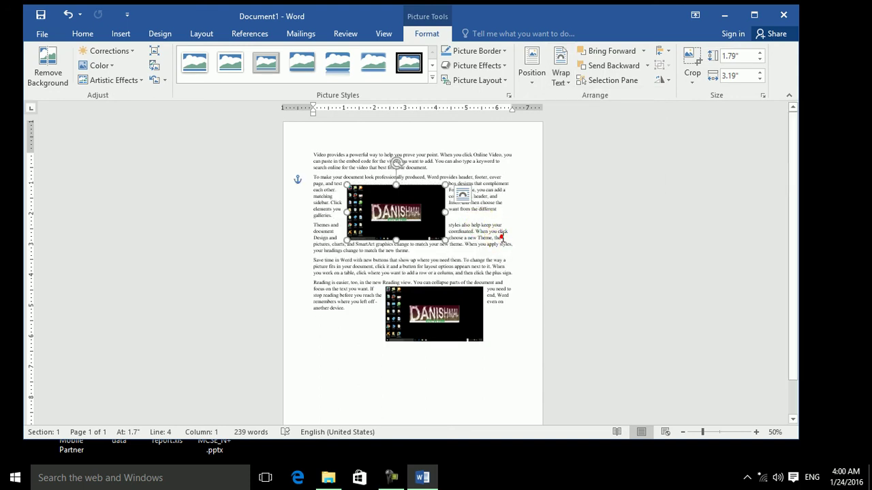
Step: Colour the text red from "powerful" in the first paragraph through the end of the third paragraph
drag(502, 237, 350, 155)
click(274, 76)
drag(499, 255, 315, 233)
click(274, 76)
Step: Edit the upper picture's wrap points, pulling its top outline up into the first paragraph on both sides
click(409, 208)
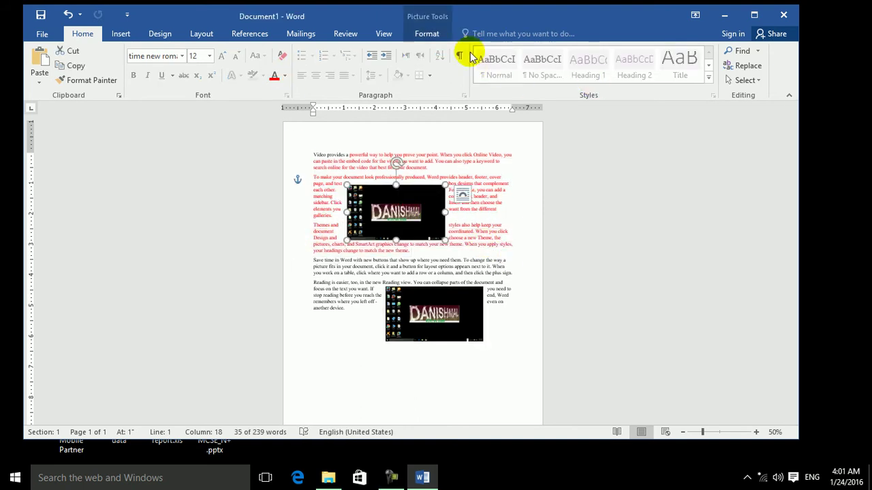
click(431, 33)
click(562, 74)
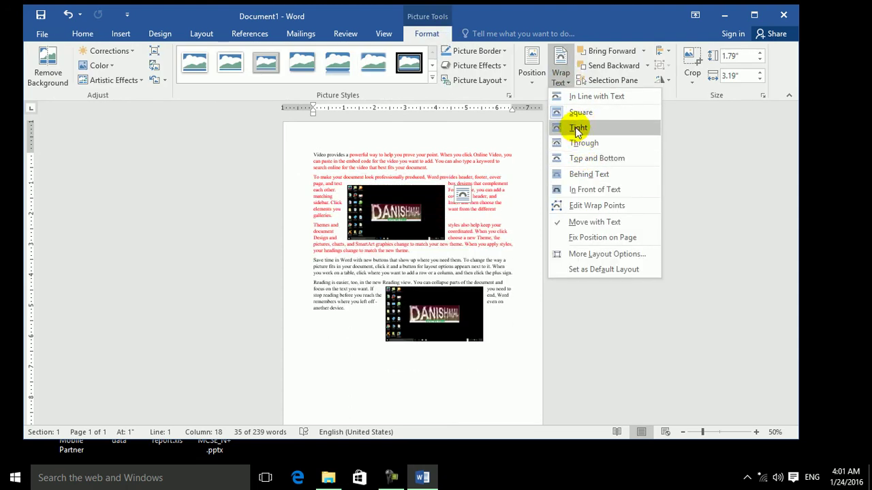
click(581, 204)
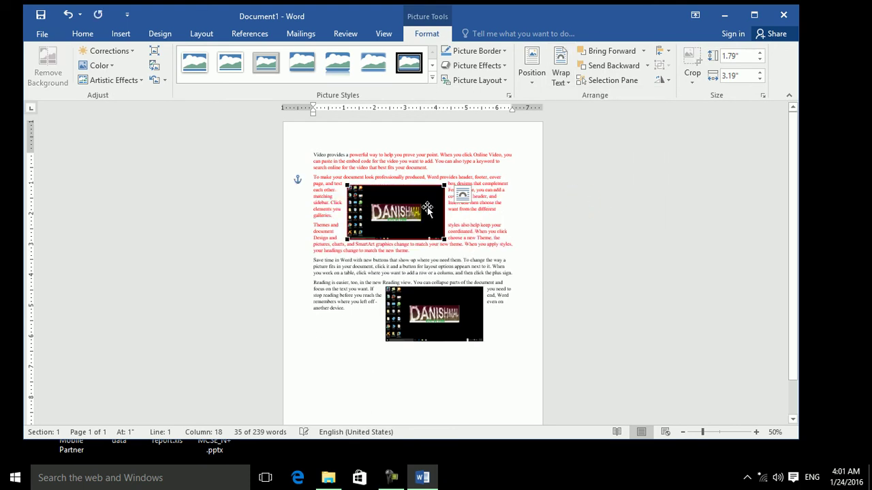
drag(403, 182, 493, 146)
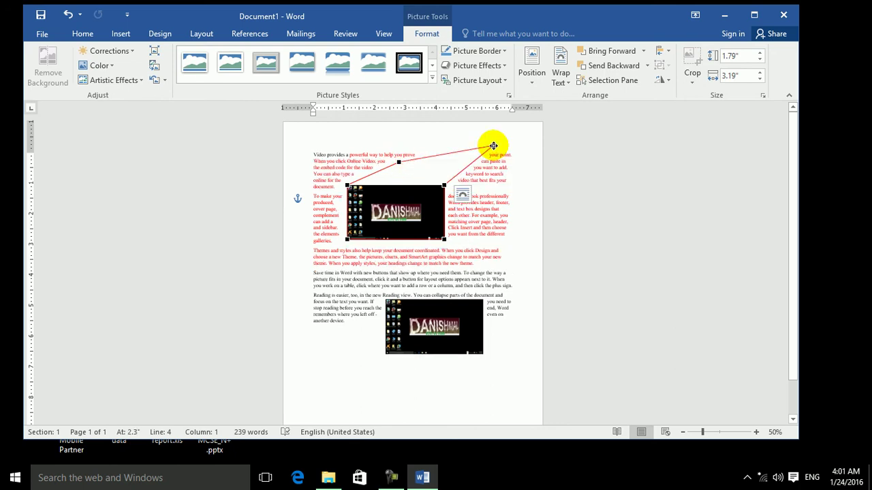
click(408, 213)
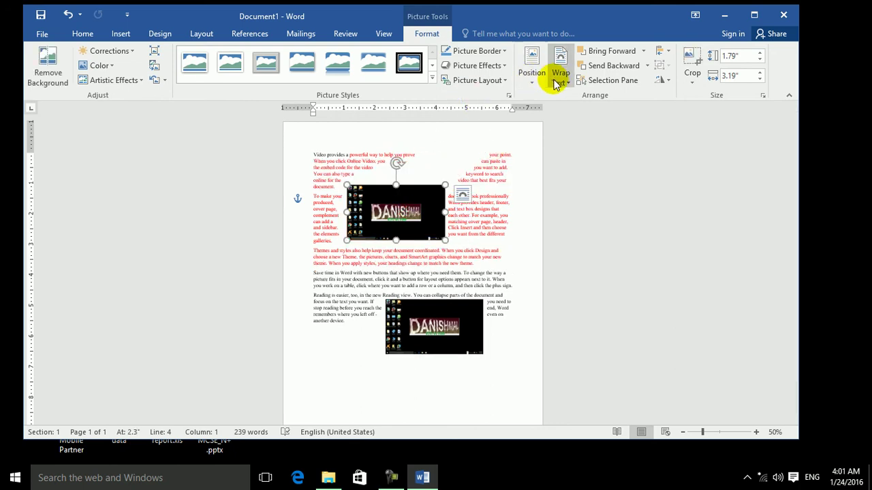
Step: Set the upper picture to Fix Position on Page and shift it slightly within the red text
click(560, 80)
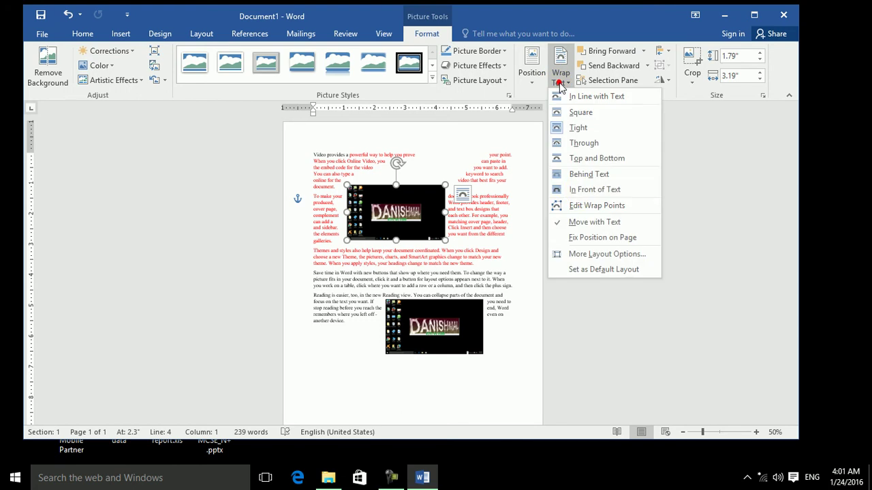
click(571, 237)
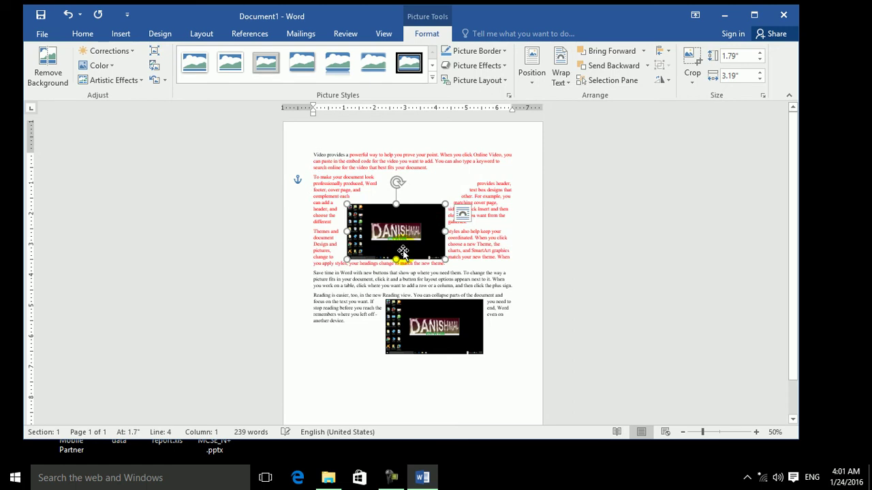
mouse_move(402, 240)
mouse_down()
mouse_move(419, 243)
mouse_move(409, 239)
mouse_up()
Step: Set the upper picture back to Move with Text and shift it slightly down
click(561, 78)
click(570, 223)
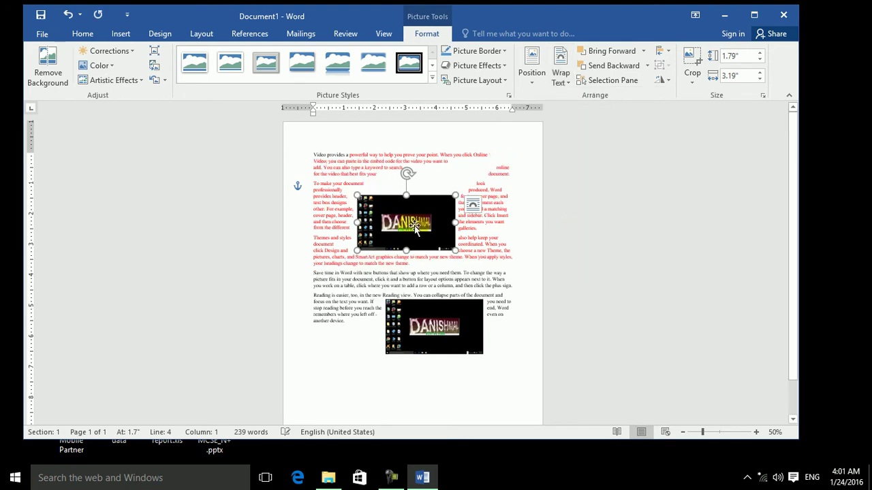
mouse_move(409, 235)
mouse_down()
mouse_move(402, 250)
mouse_move(400, 211)
mouse_move(410, 235)
mouse_up()
Step: Try the wrapping styles in the upper picture's advanced layout options and apply Through
click(561, 73)
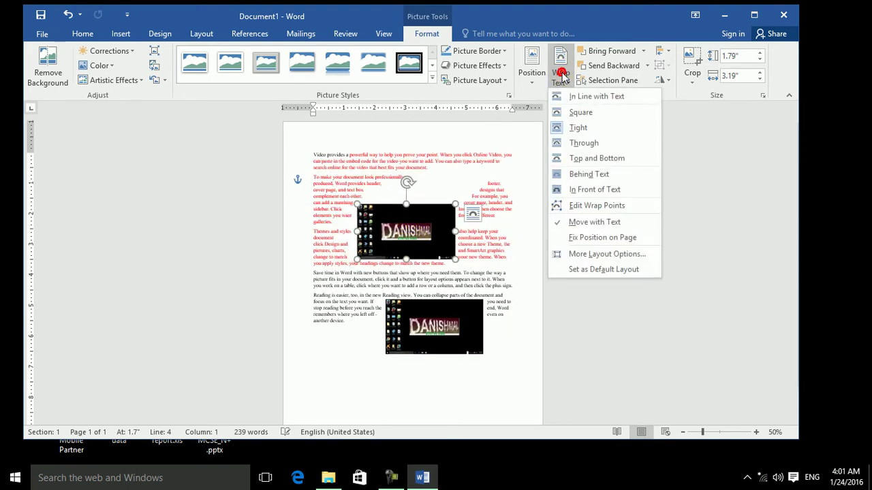
click(589, 264)
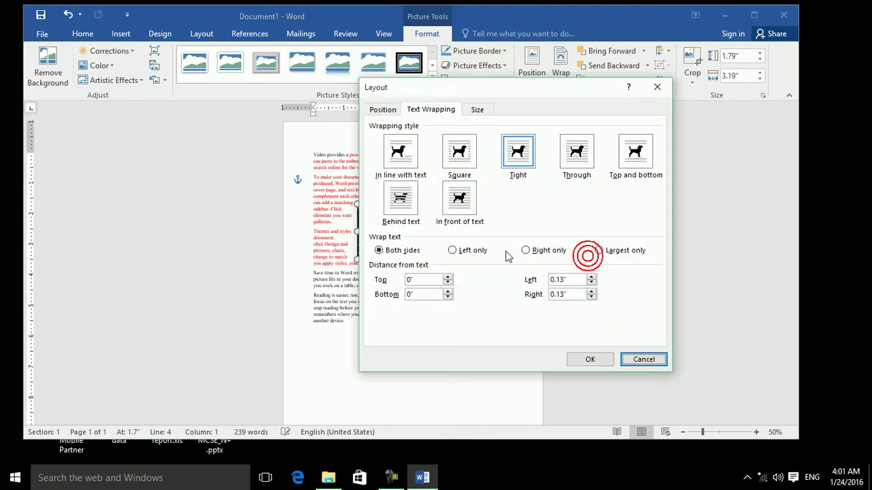
click(409, 156)
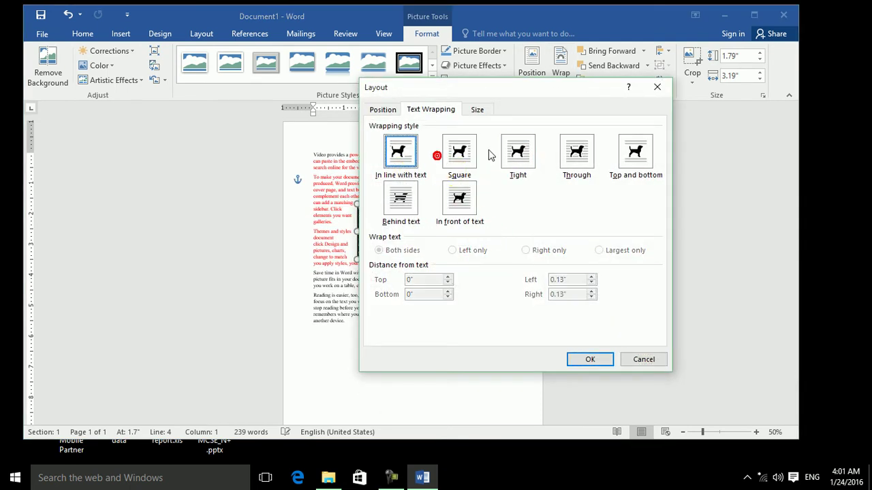
click(516, 152)
click(575, 152)
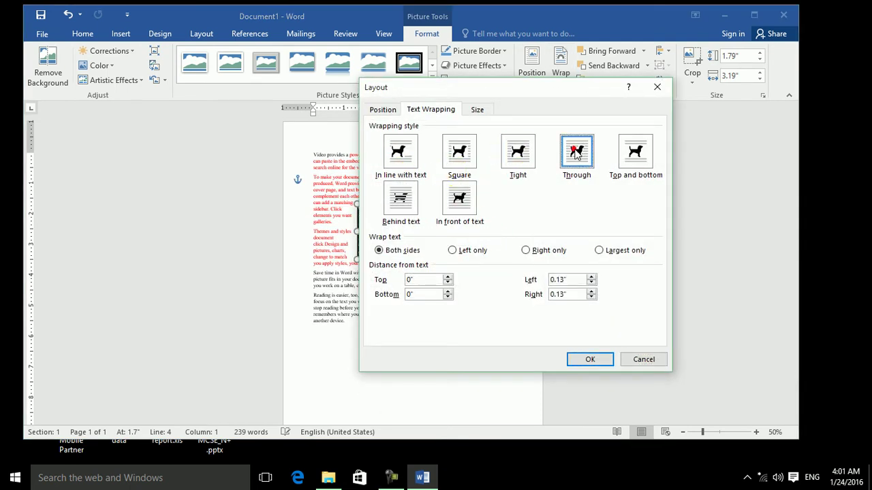
click(591, 360)
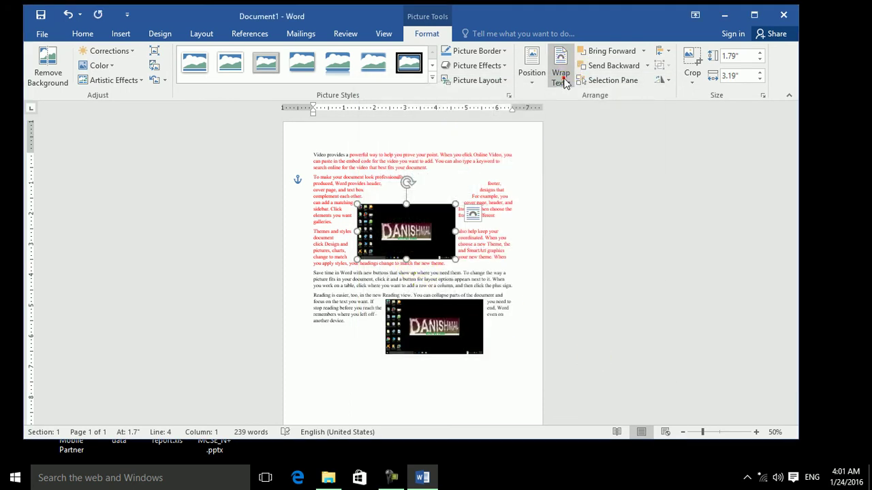
Step: Apply the Behind Text wrapping style to the upper picture through its advanced layout options
click(561, 75)
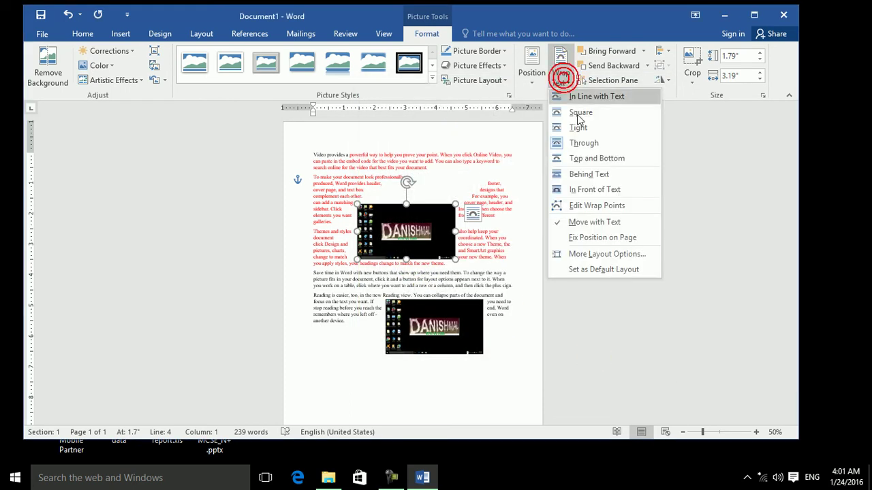
click(594, 254)
click(401, 199)
click(590, 360)
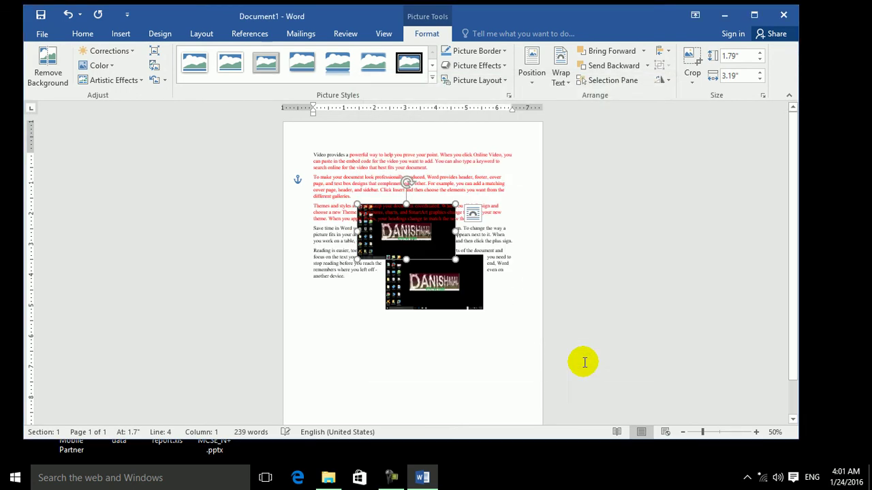
Step: Undo the Behind Text wrapping of the upper picture
click(560, 86)
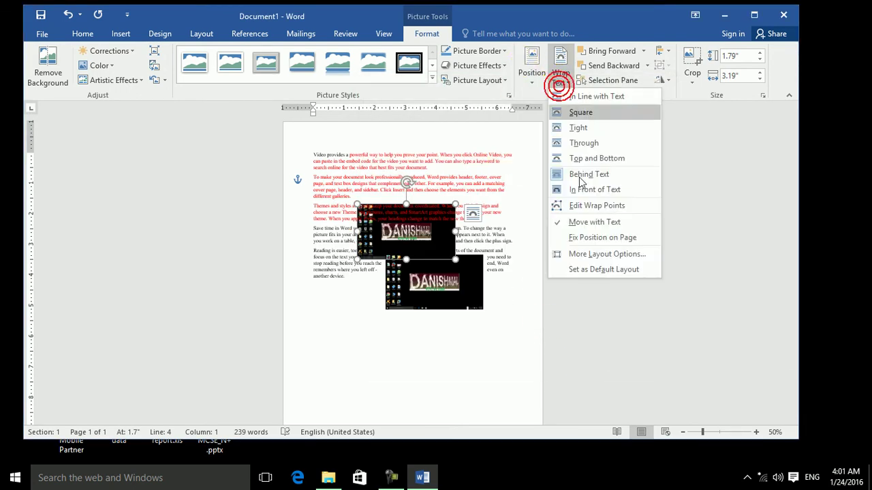
click(573, 272)
drag(574, 275, 562, 229)
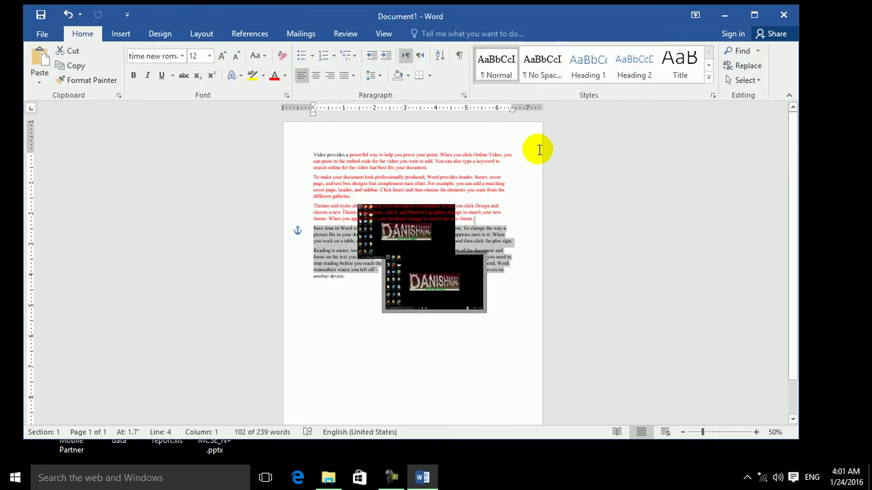
click(404, 239)
click(394, 205)
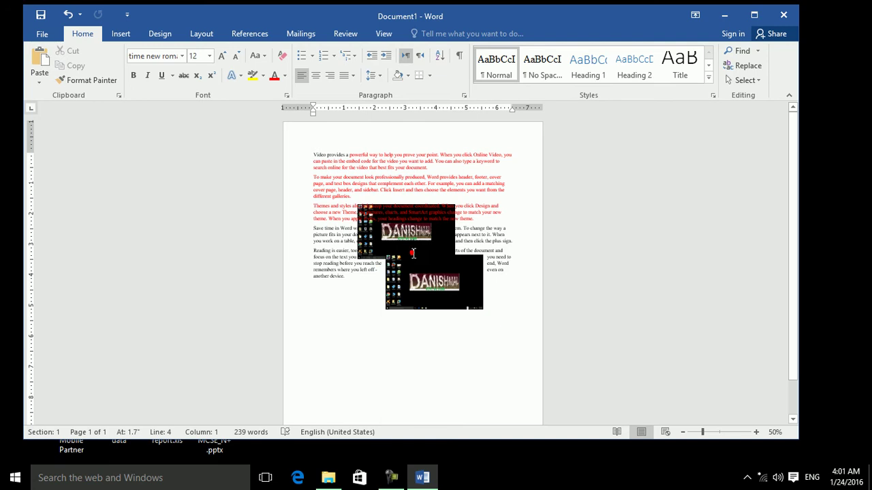
drag(450, 235, 453, 234)
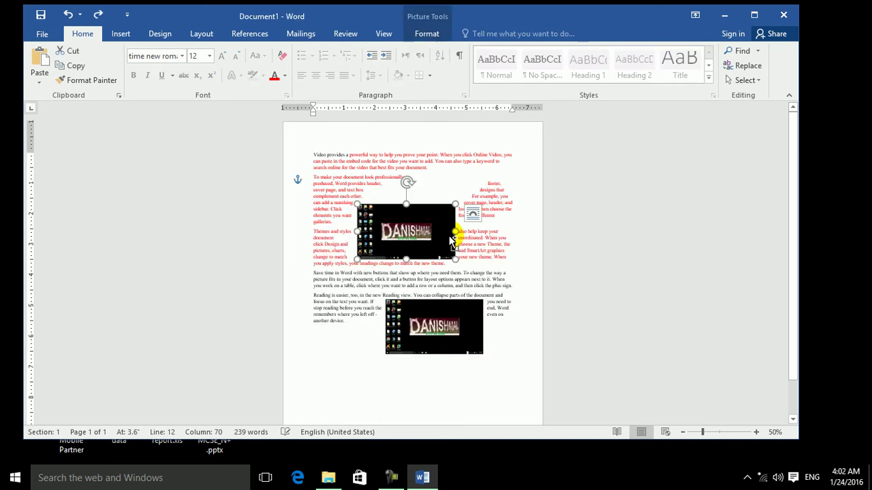
Step: Try Left only text wrapping in the upper picture's advanced layout options, and apply Both sides
click(435, 33)
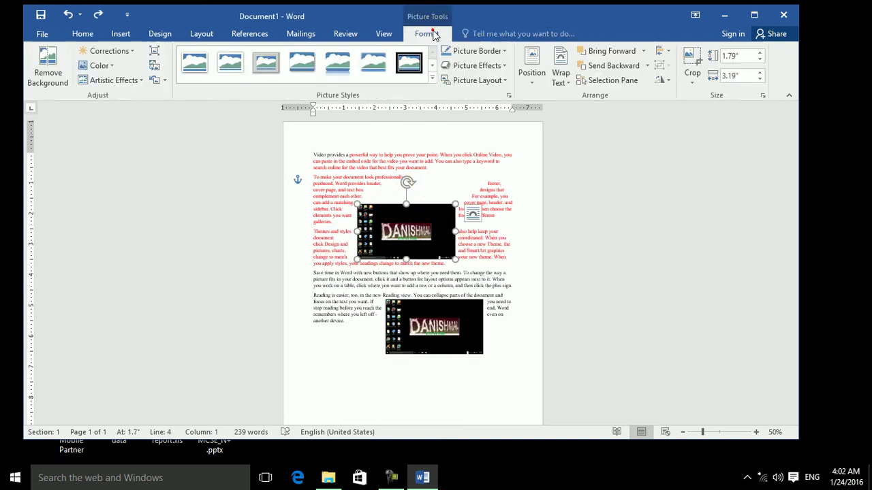
click(559, 81)
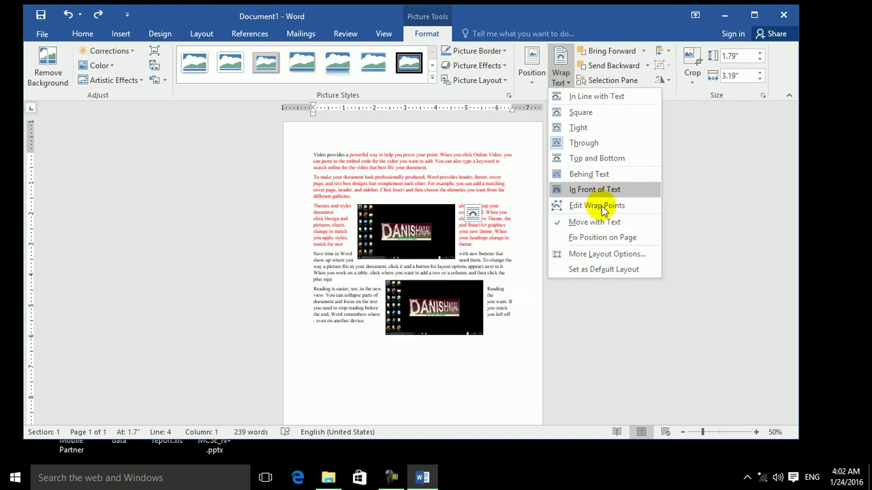
click(589, 254)
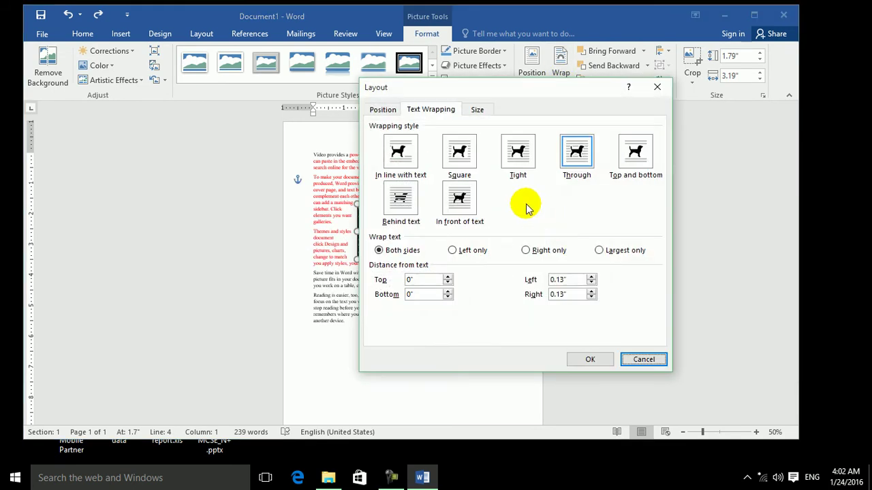
click(458, 251)
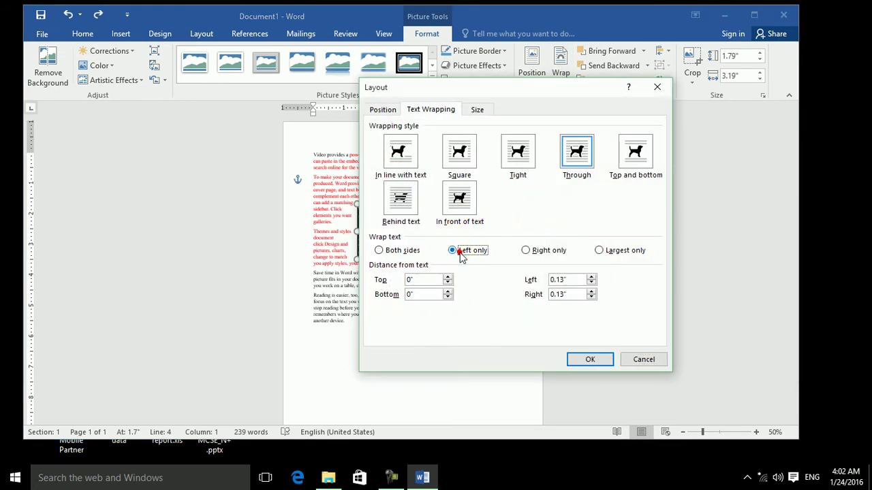
click(382, 250)
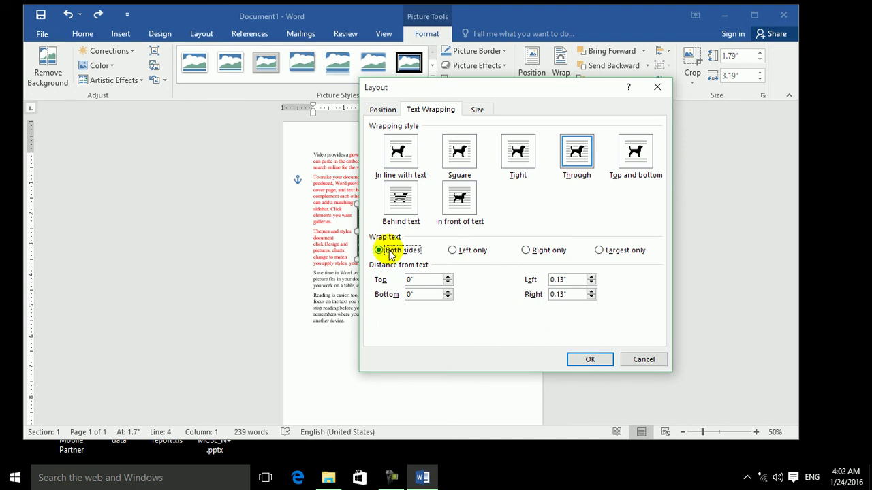
click(579, 360)
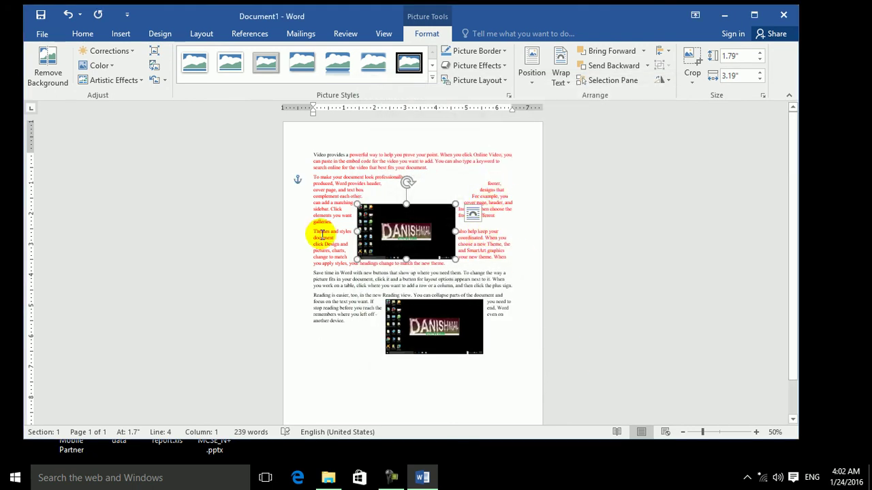
Step: Wrap text on the left side only of the upper picture through its advanced layout options
click(534, 68)
click(559, 273)
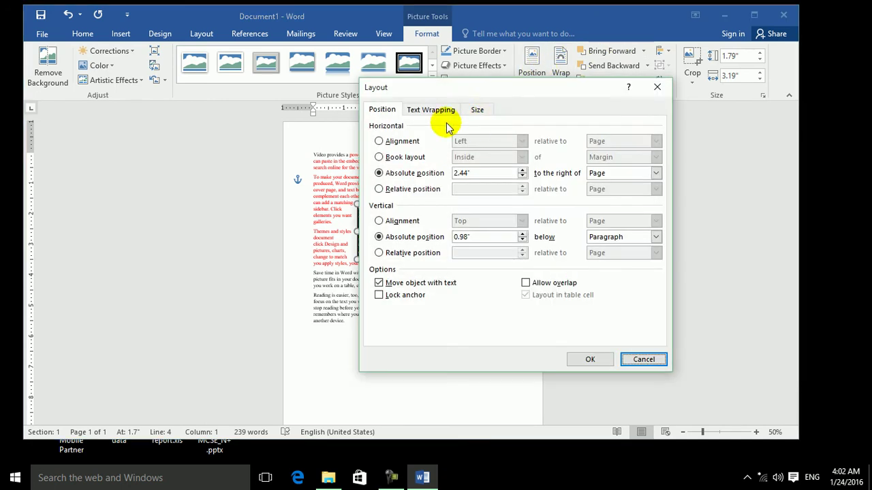
click(431, 110)
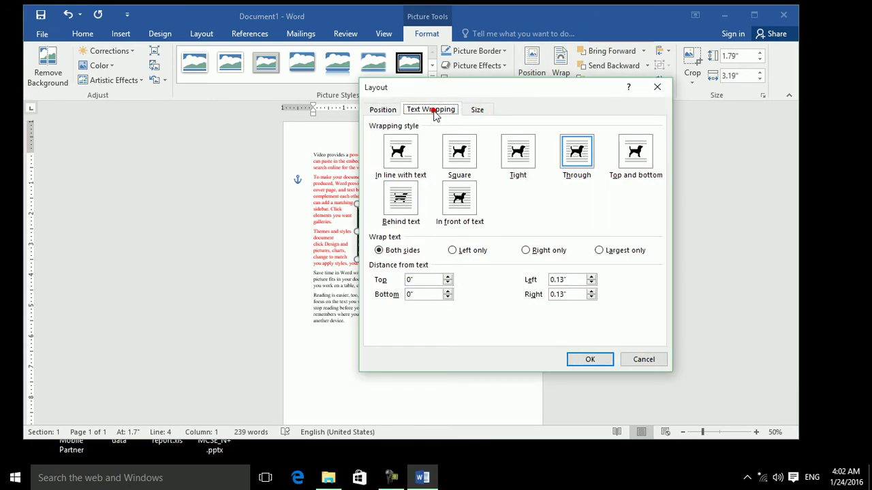
click(455, 251)
click(588, 359)
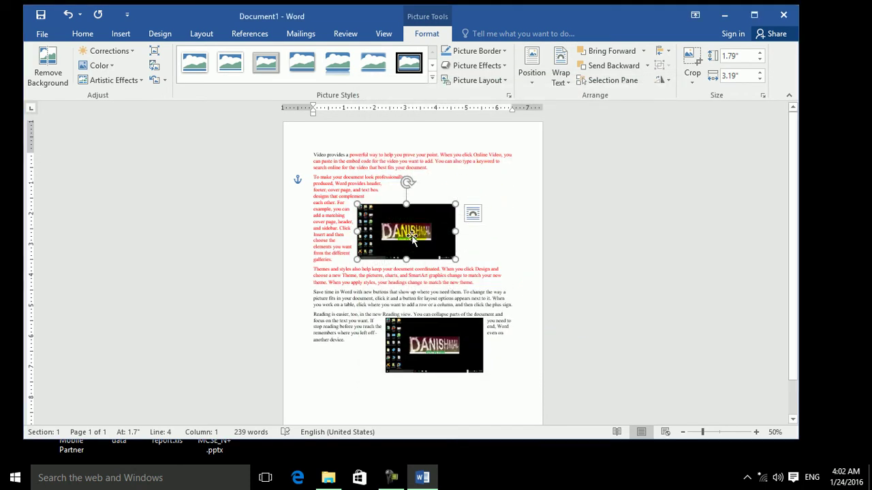
Step: Change the upper picture's text wrapping to Right only in its advanced layout options
click(560, 75)
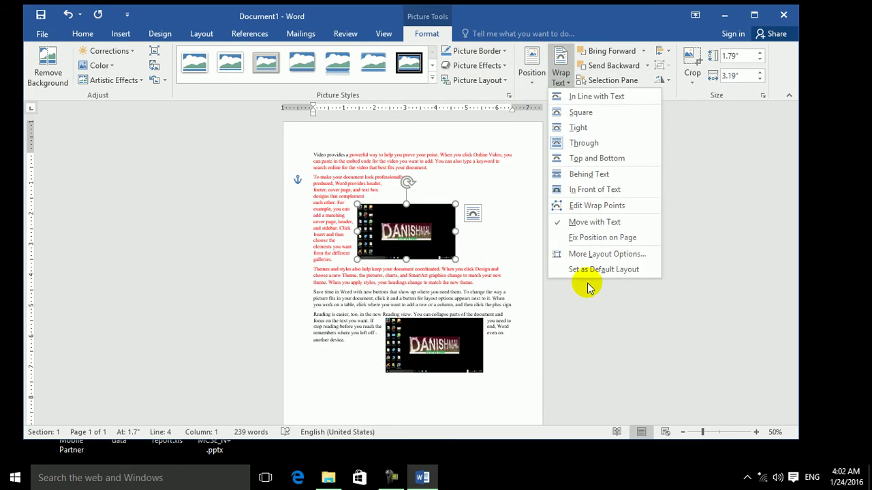
click(586, 254)
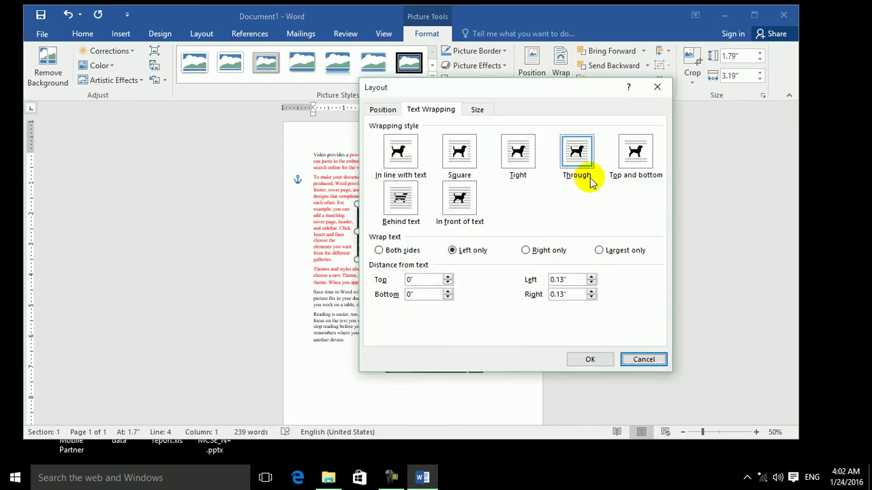
click(536, 250)
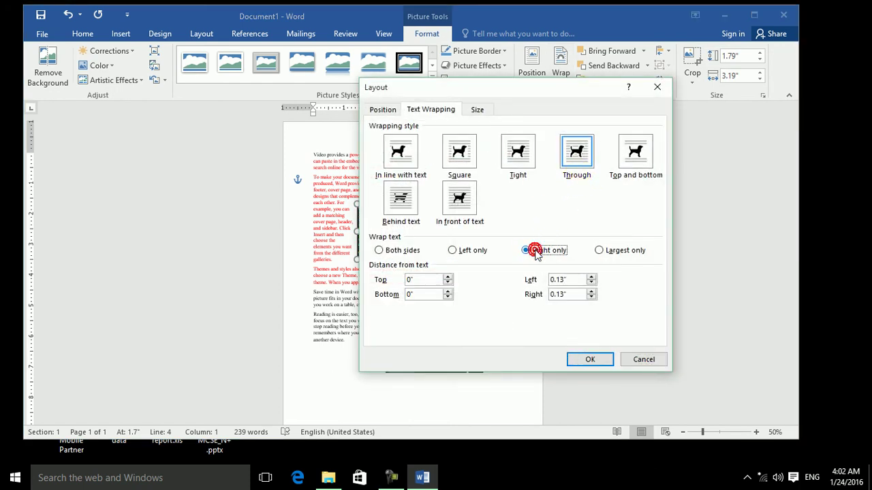
click(590, 359)
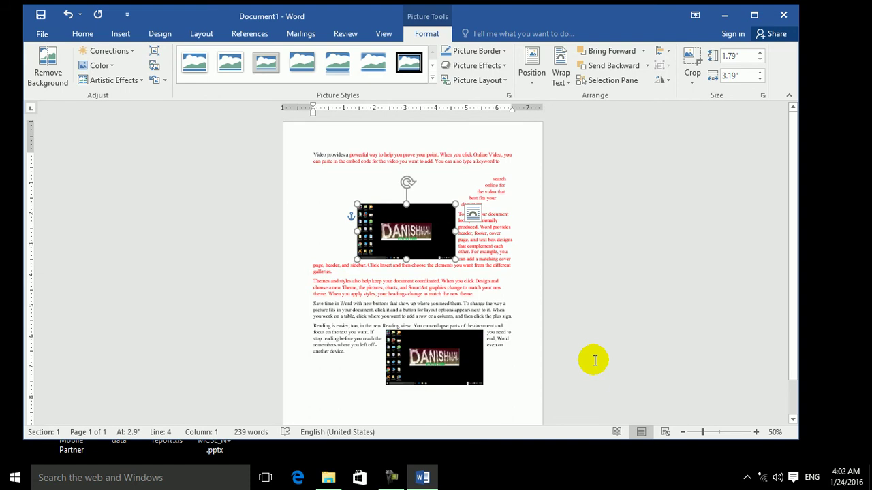
Step: Set the upper picture's text wrapping to Largest only in its advanced layout options
click(560, 68)
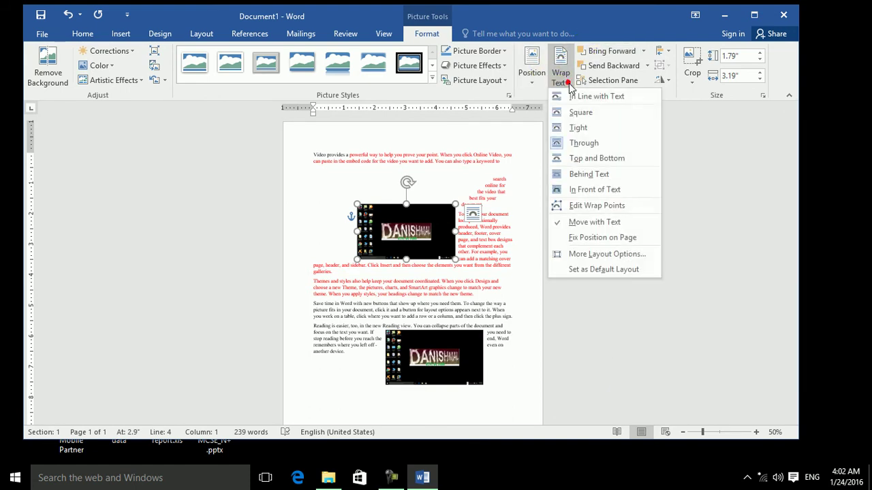
click(584, 255)
click(614, 253)
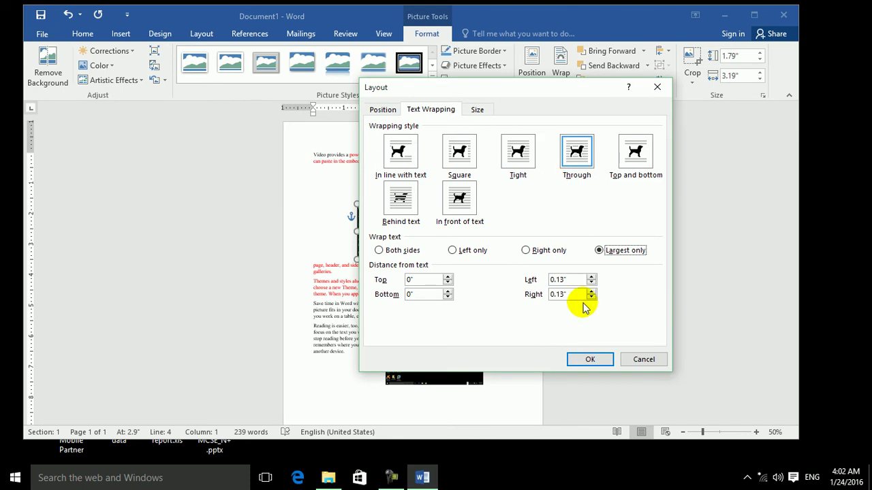
click(583, 361)
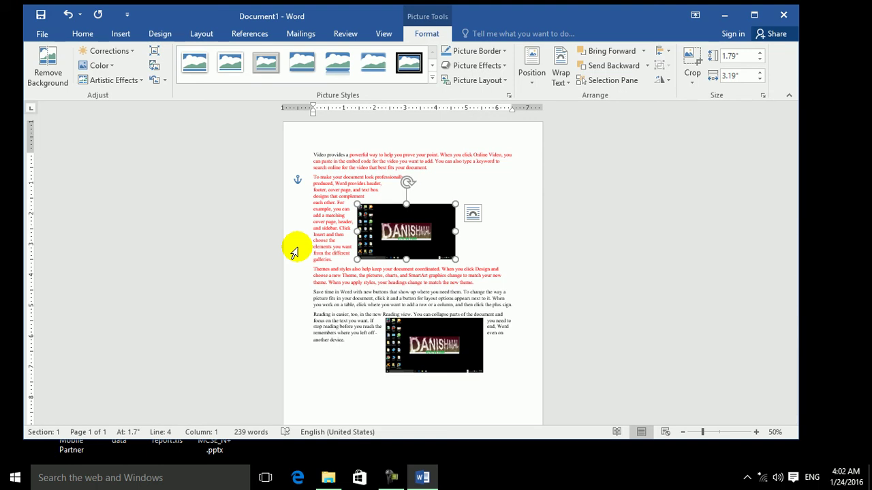
click(561, 78)
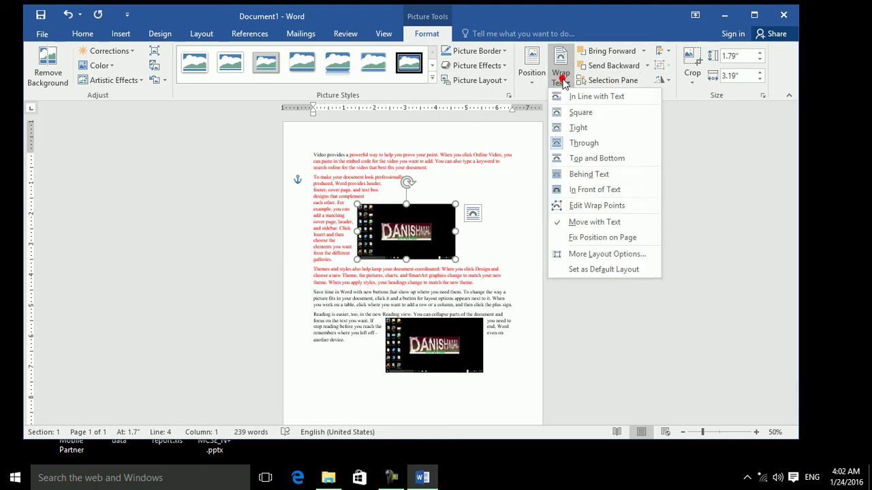
click(586, 254)
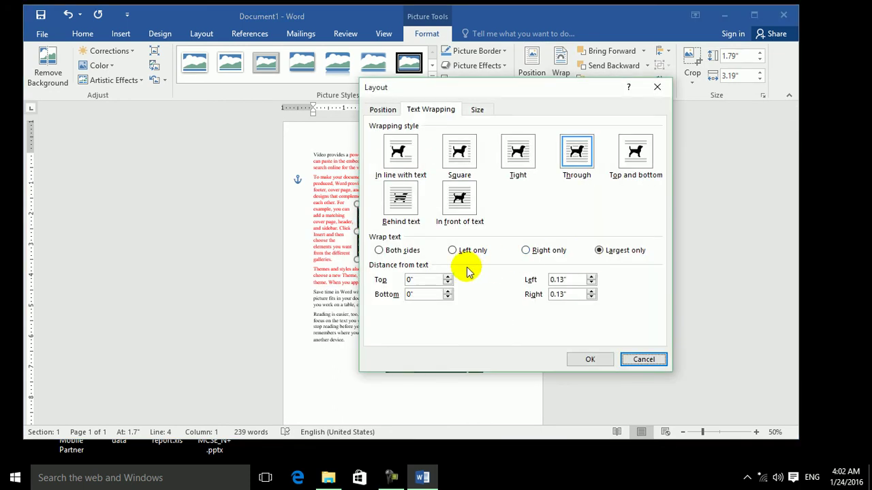
click(665, 357)
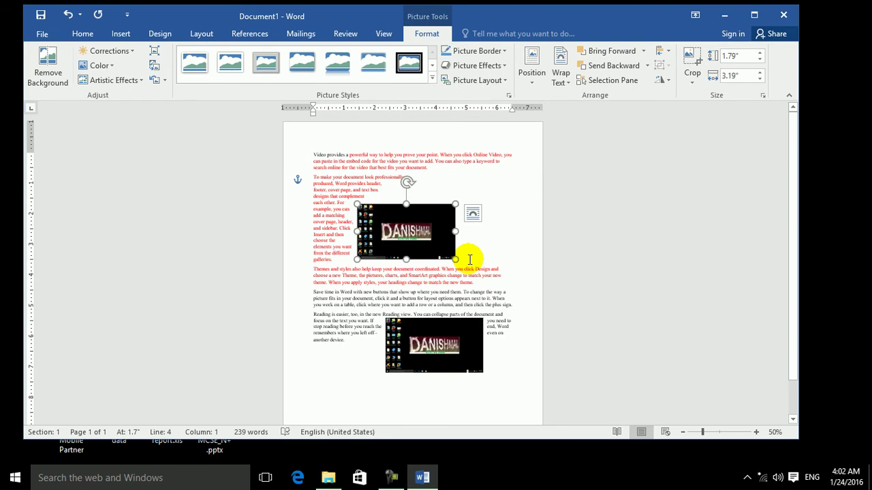
Step: Delete the upper picture and move the remaining picture up between the second and third paragraphs
click(473, 213)
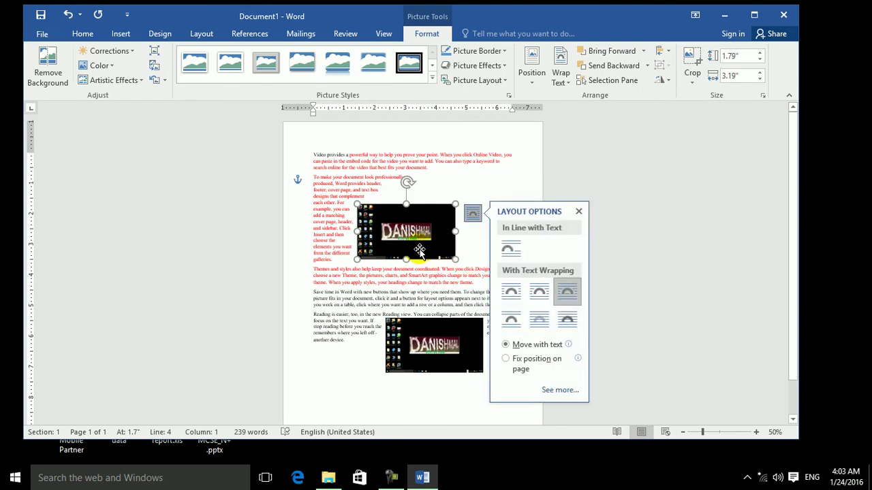
key(Delete)
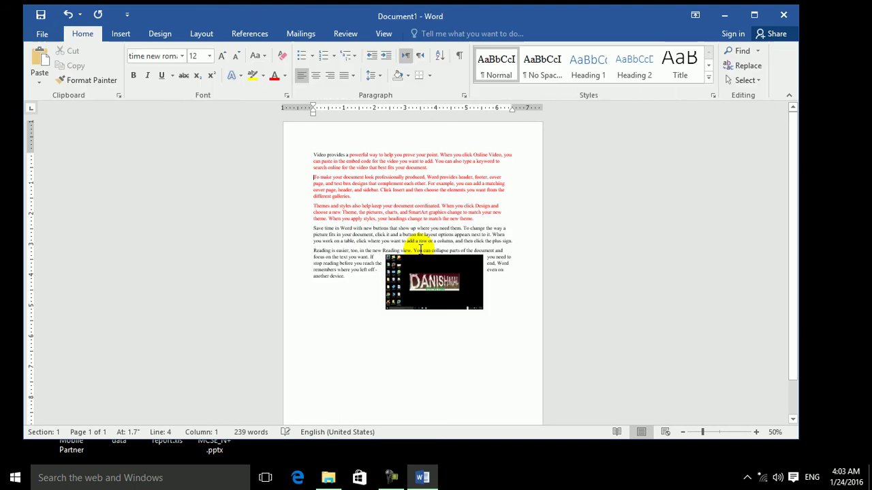
drag(425, 278, 396, 213)
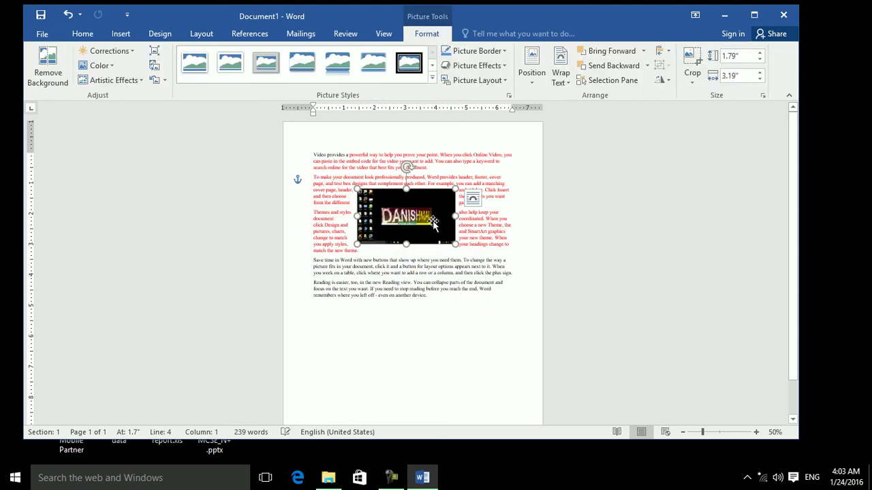
Step: Set the picture's top distance from text to 1" in its advanced text wrapping options
click(571, 85)
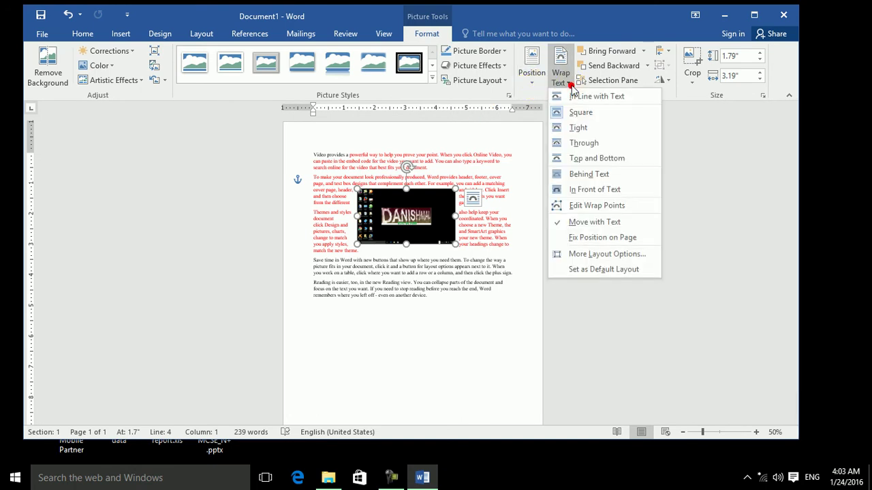
click(580, 253)
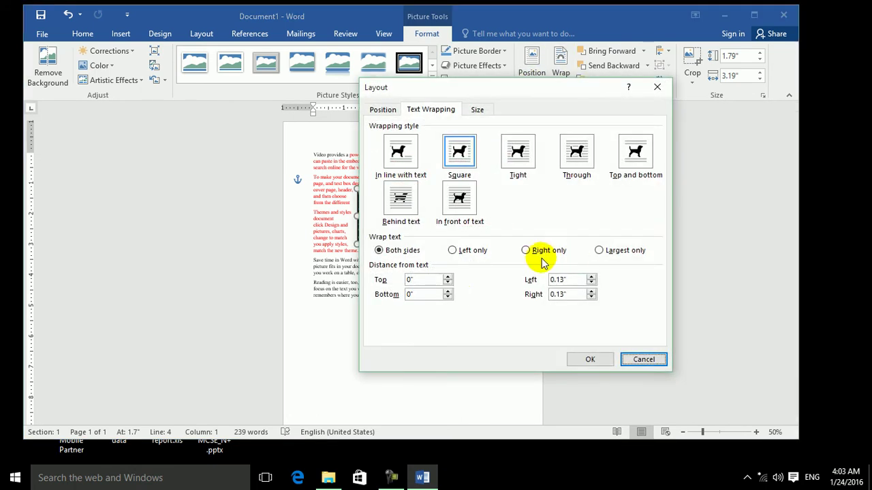
click(448, 276)
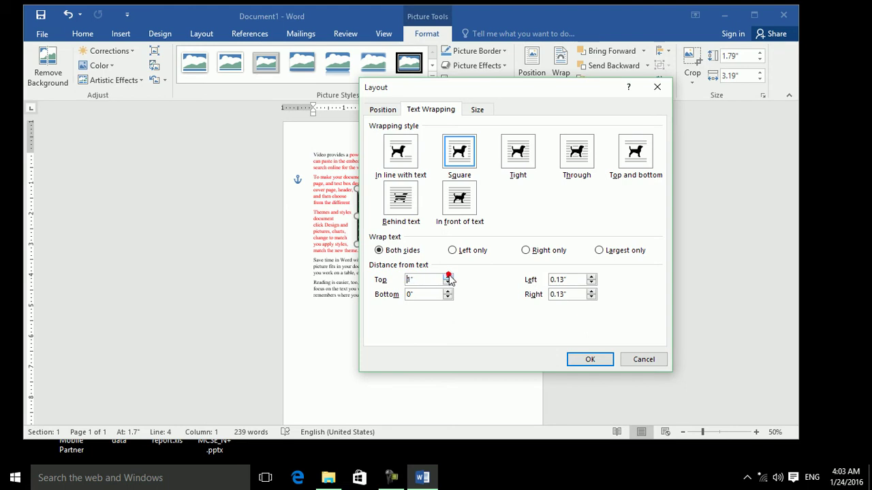
click(587, 360)
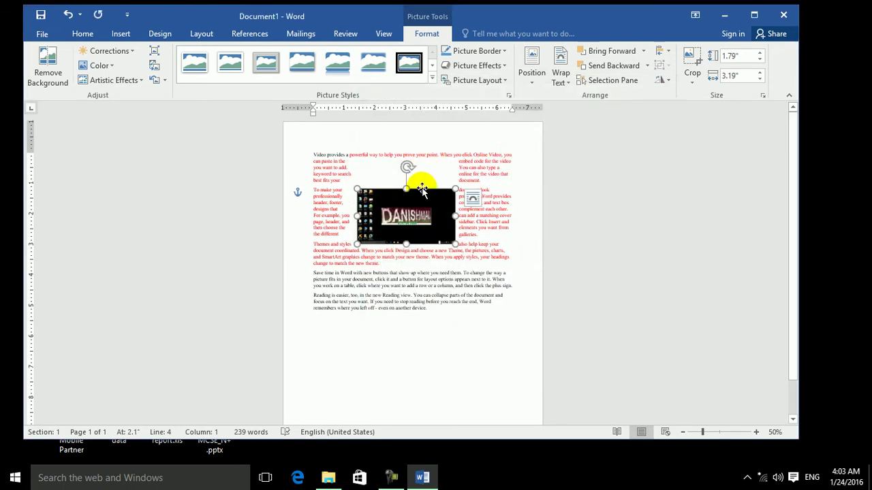
Step: Open the picture's advanced text wrapping options again
click(560, 78)
click(569, 254)
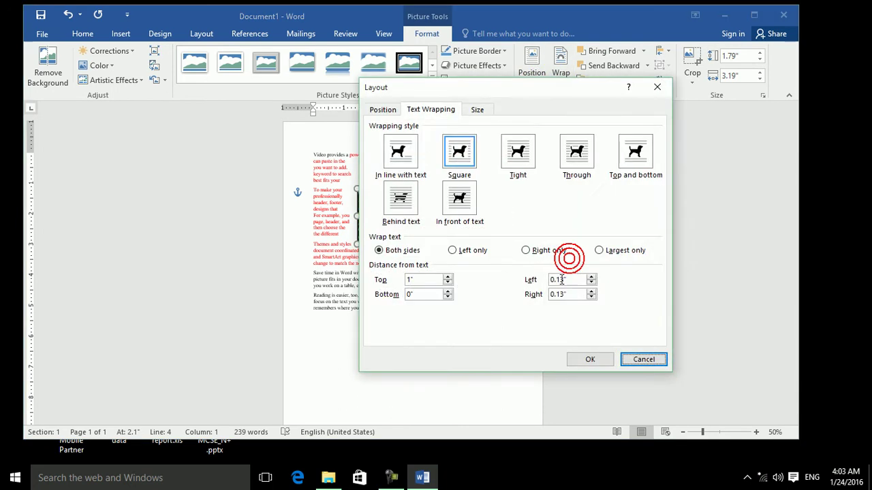
Step: Set the picture's wrapping distance from text to 0" on the left and 0.5" on the right
click(591, 277)
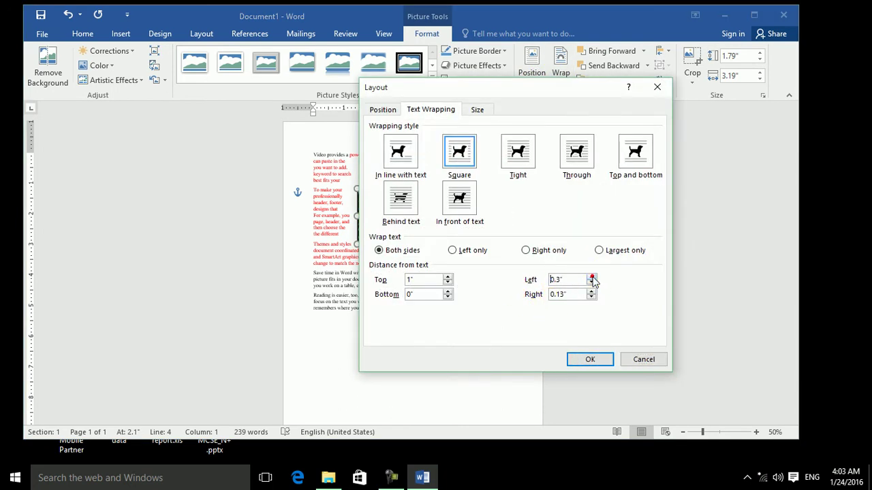
click(447, 292)
click(590, 291)
click(592, 291)
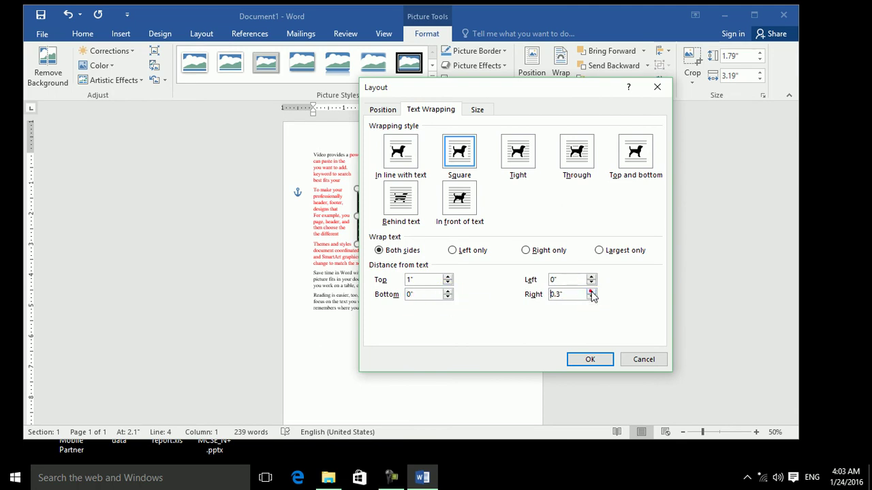
click(591, 298)
click(590, 359)
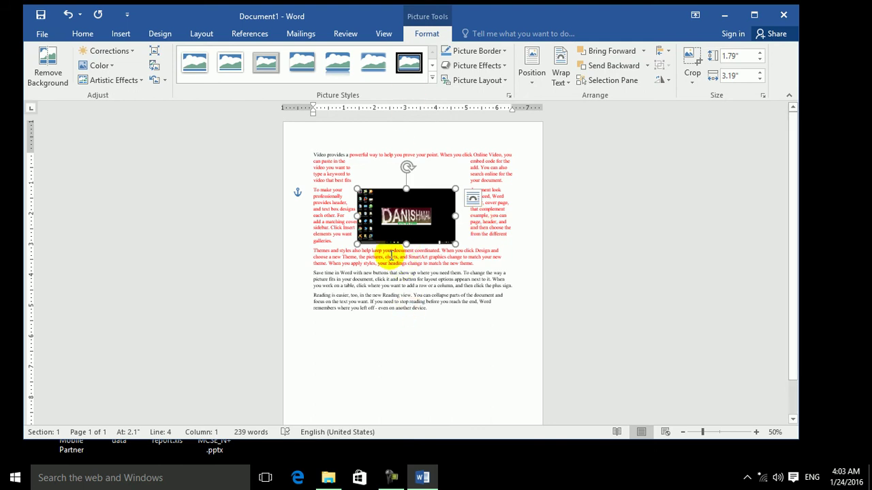
Step: In the picture's layout options, keep Square wrapping and enlarge the picture proportionally to a width of 3.9"
click(561, 76)
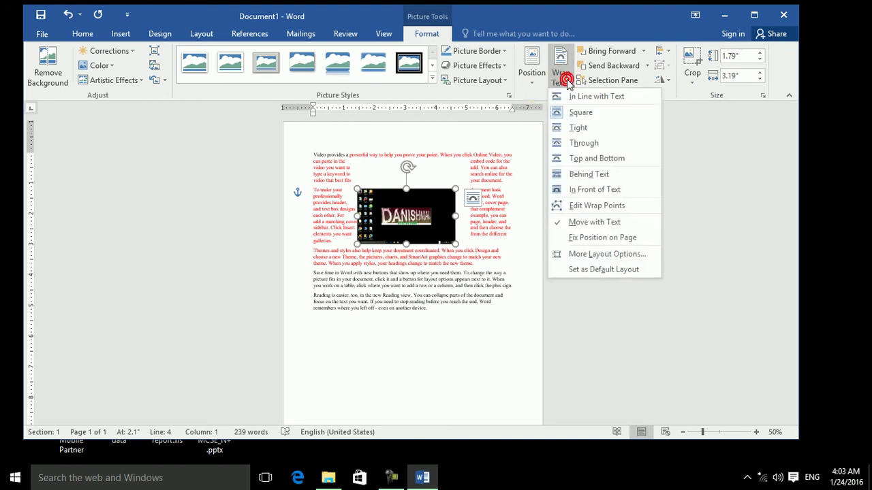
click(590, 262)
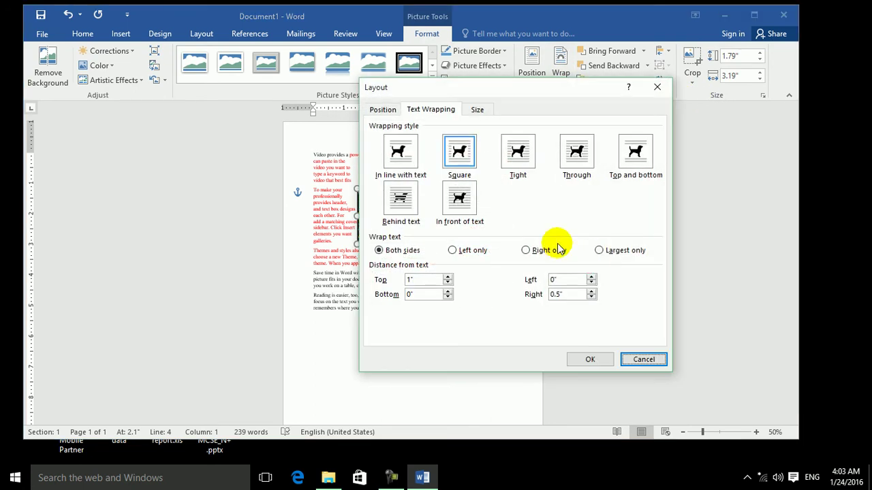
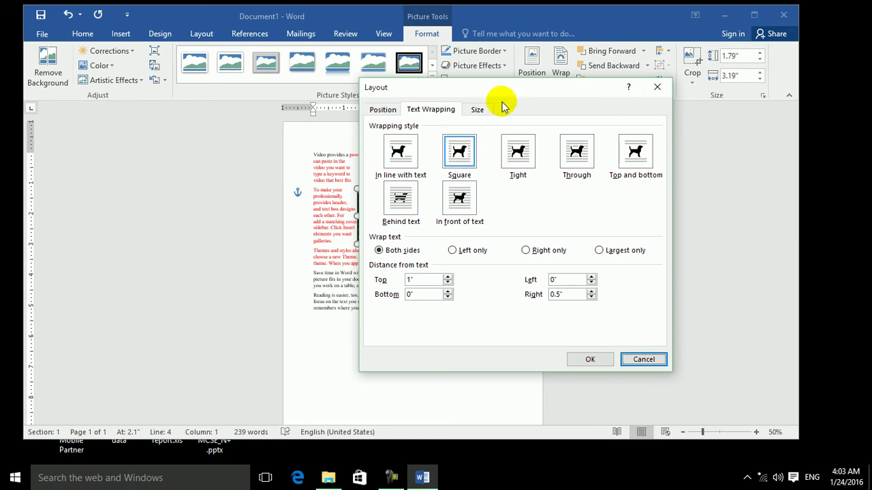
click(455, 196)
click(461, 172)
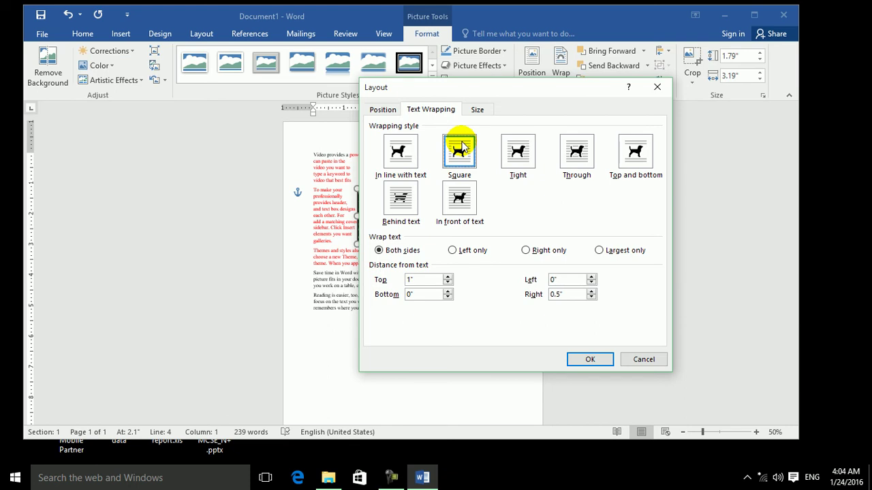
click(479, 109)
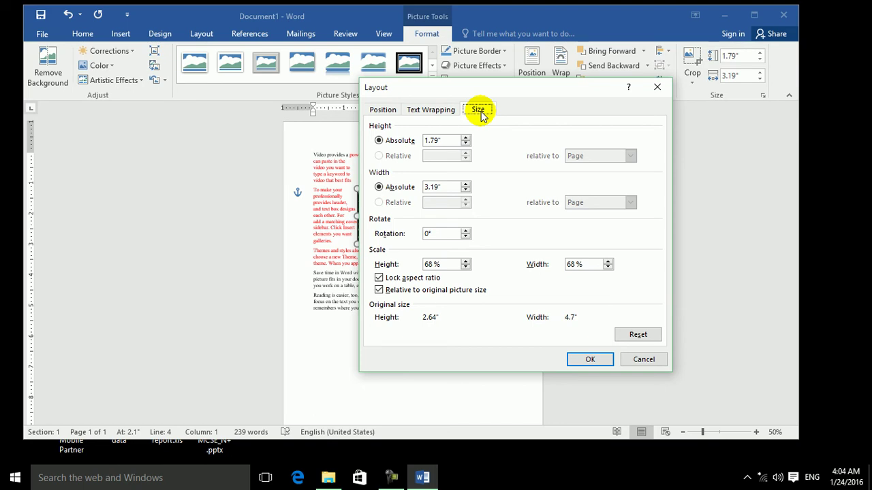
click(465, 137)
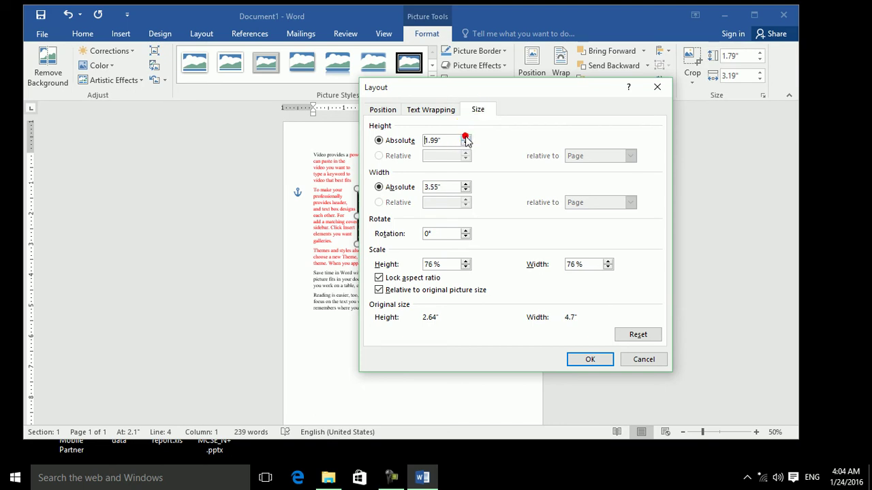
Step: Unlock the picture's aspect ratio, set its height to 2.49", and lock the aspect ratio again
click(402, 279)
click(466, 138)
click(466, 138)
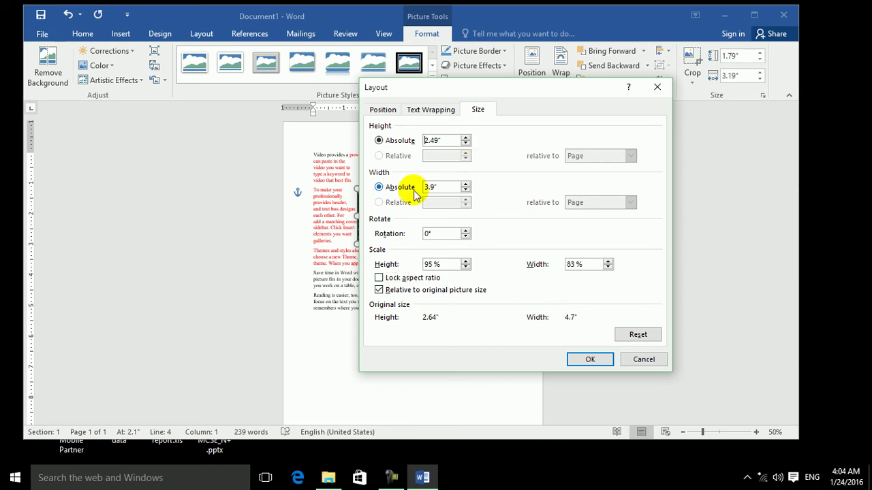
click(384, 278)
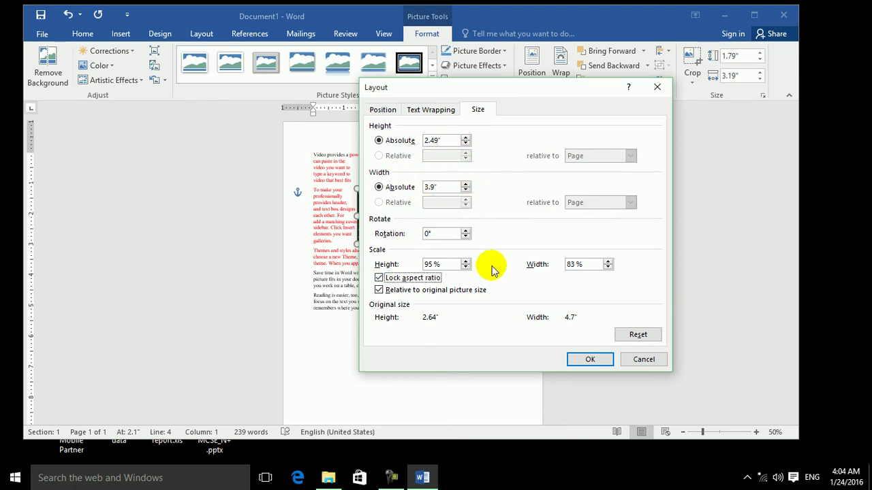
click(448, 293)
click(601, 360)
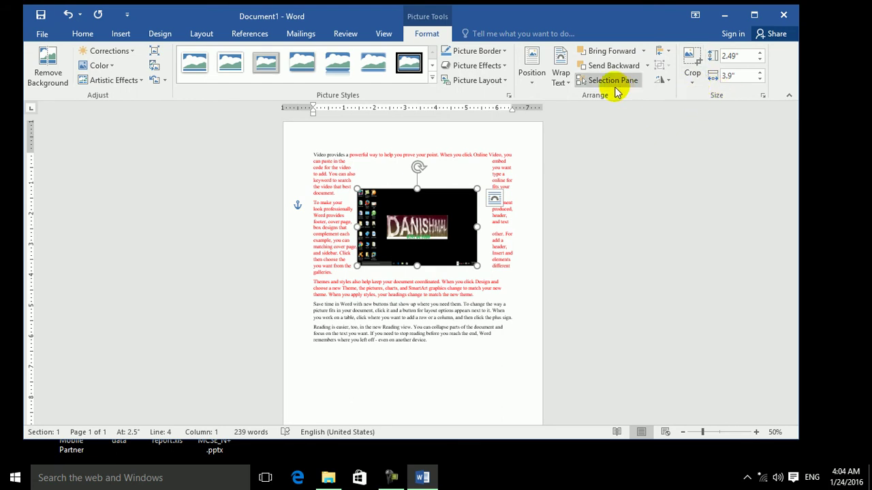
click(568, 83)
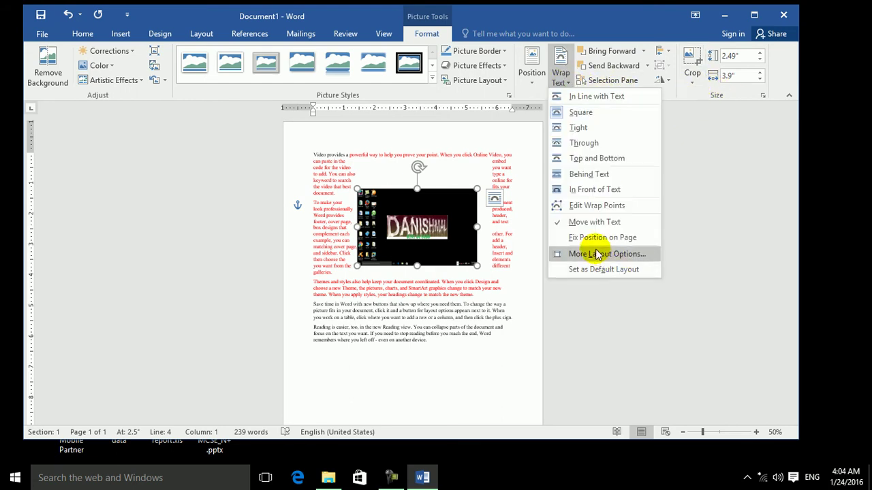
click(586, 252)
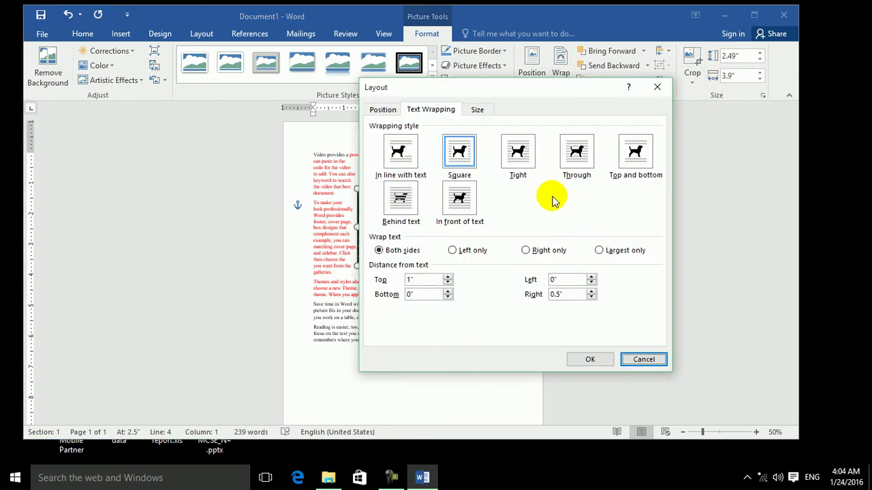
click(657, 86)
Step: Draw a rectangle shape about 2.48" wide and 1.02" high over the text just below the picture
click(121, 33)
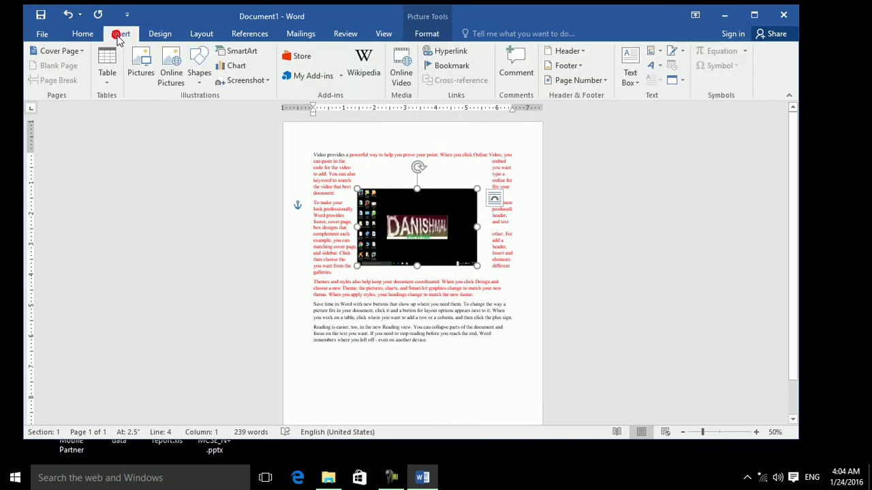
click(198, 70)
click(229, 111)
drag(362, 290, 437, 321)
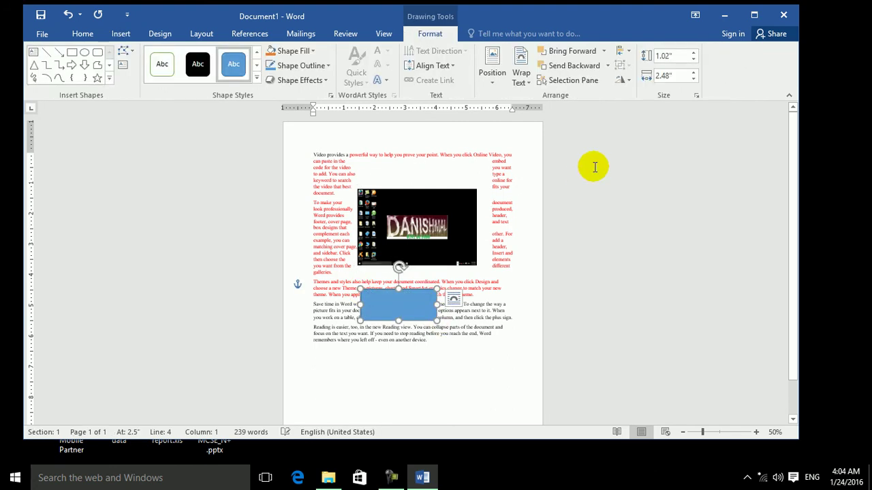
Step: Set the rectangle's height to a relative size of 26% of the margin
click(696, 95)
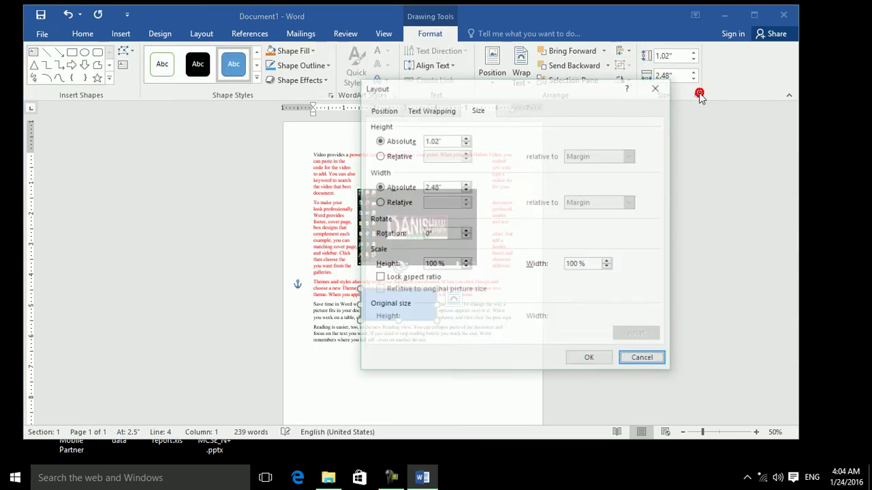
click(393, 156)
click(466, 153)
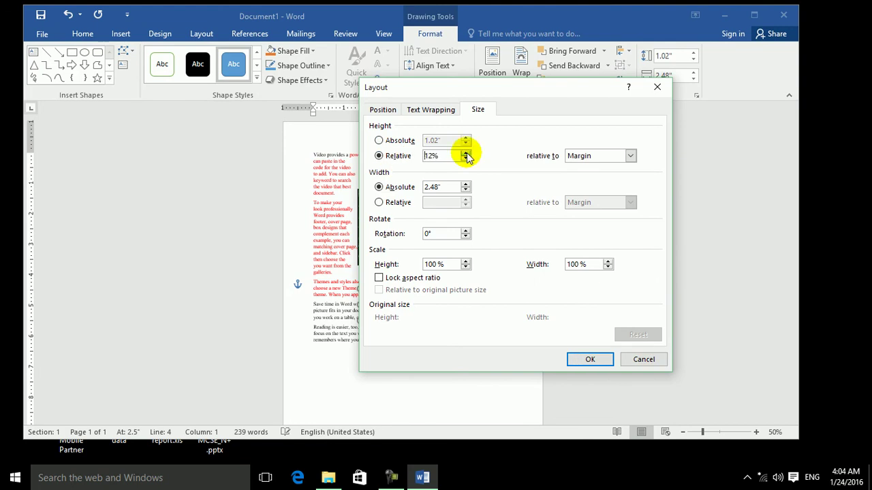
click(590, 360)
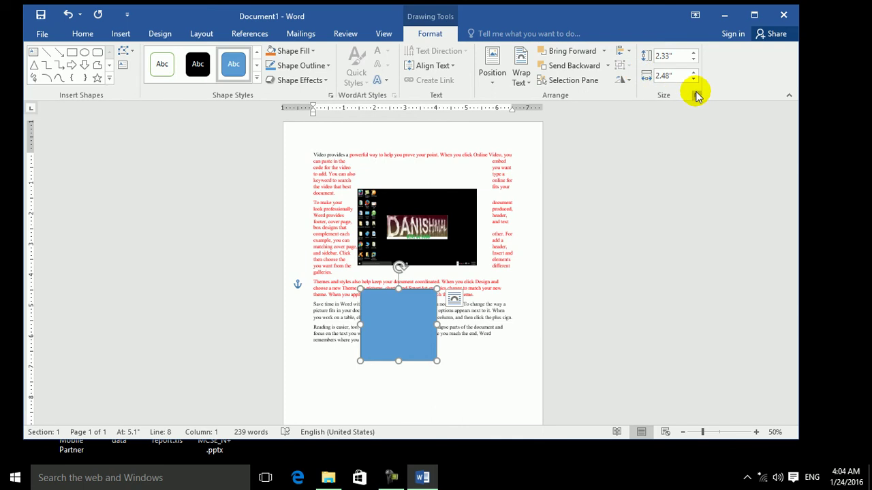
Step: Scale the rectangle's height to 158%
click(696, 94)
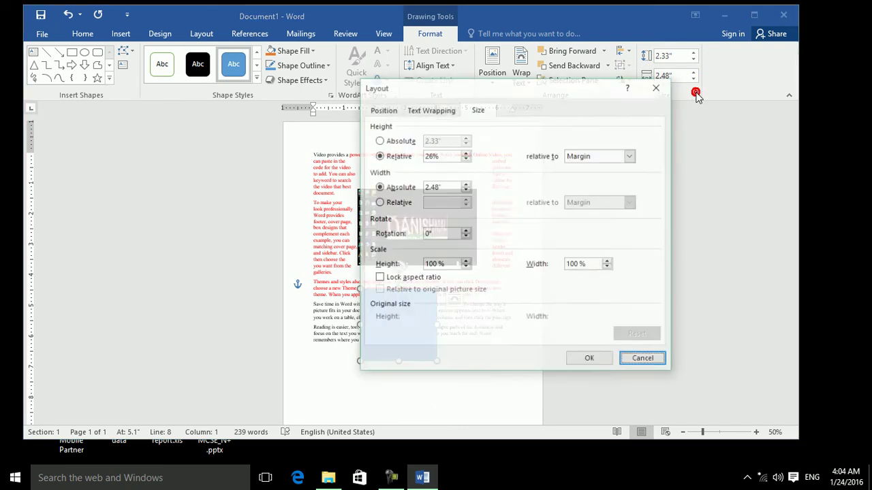
click(465, 262)
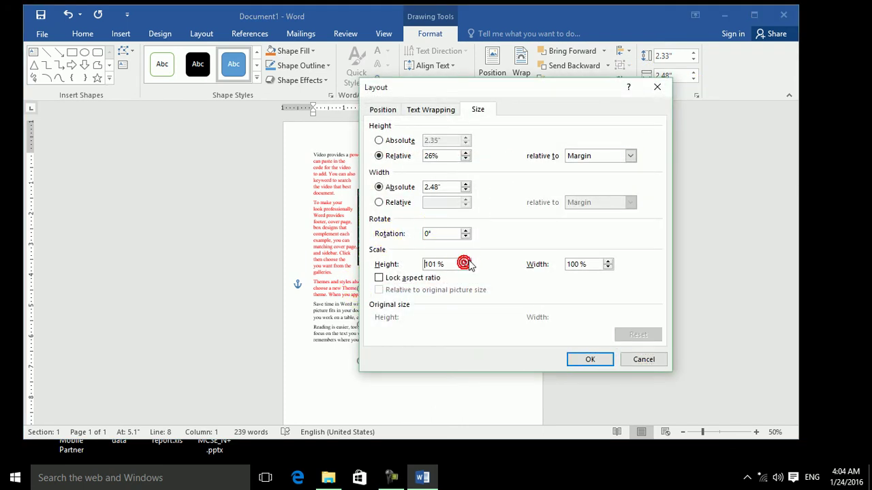
click(465, 262)
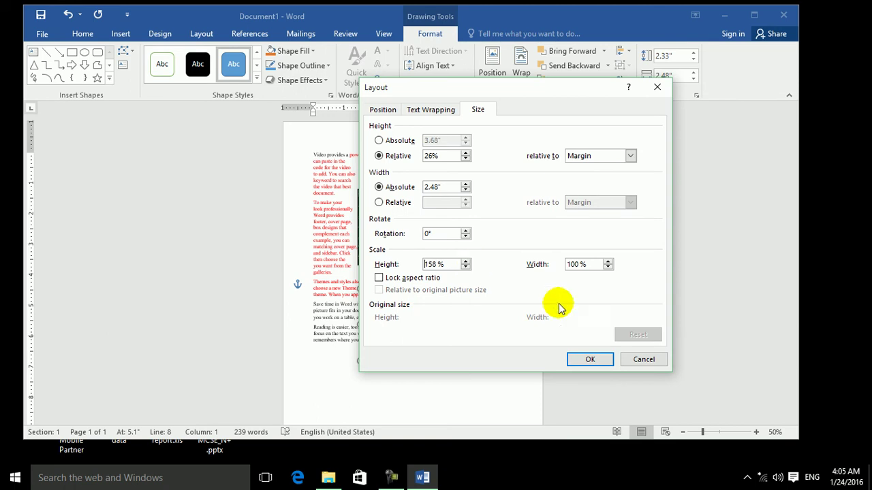
click(591, 357)
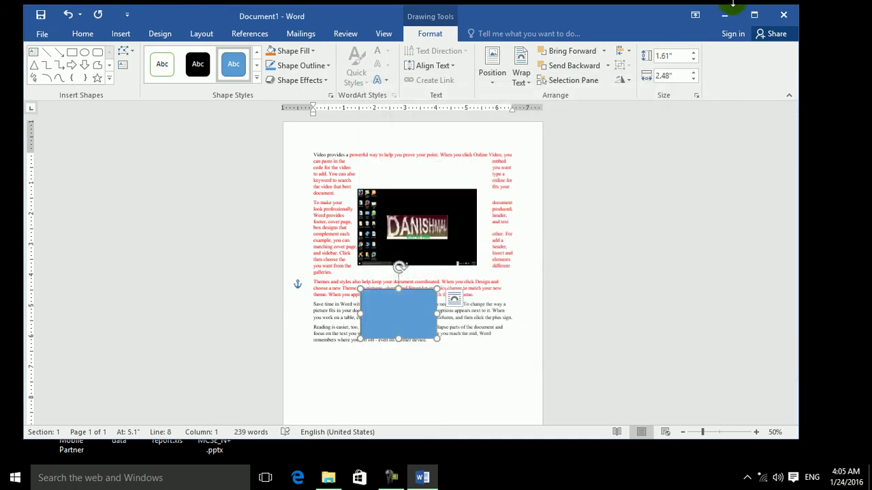
Step: Scale the rectangle's width down so that the shape is 0.3" wide
click(696, 95)
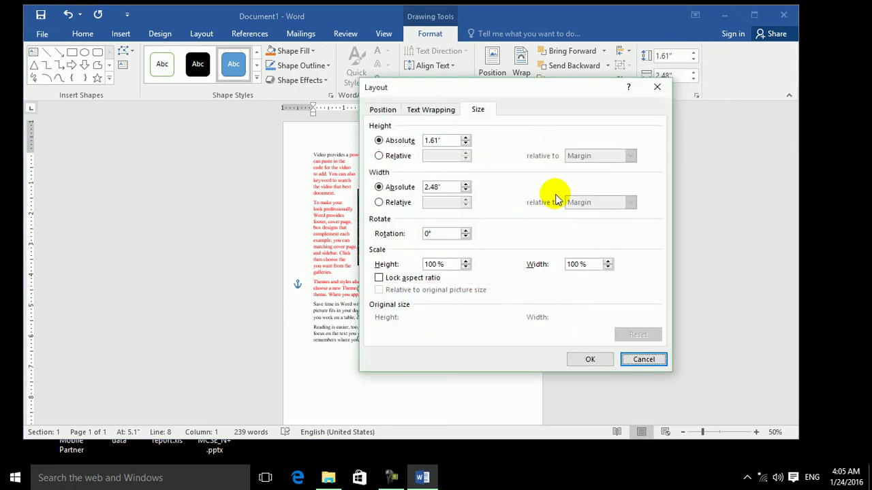
drag(590, 264, 554, 263)
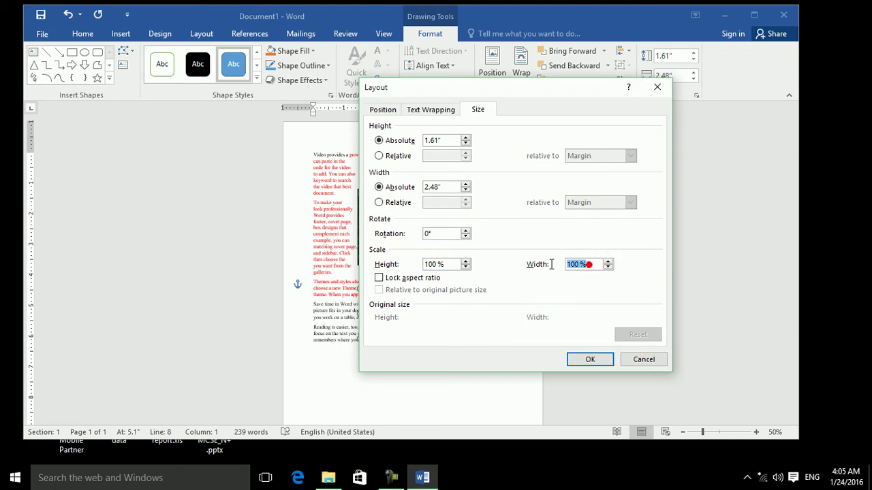
text(1)
key(Return)
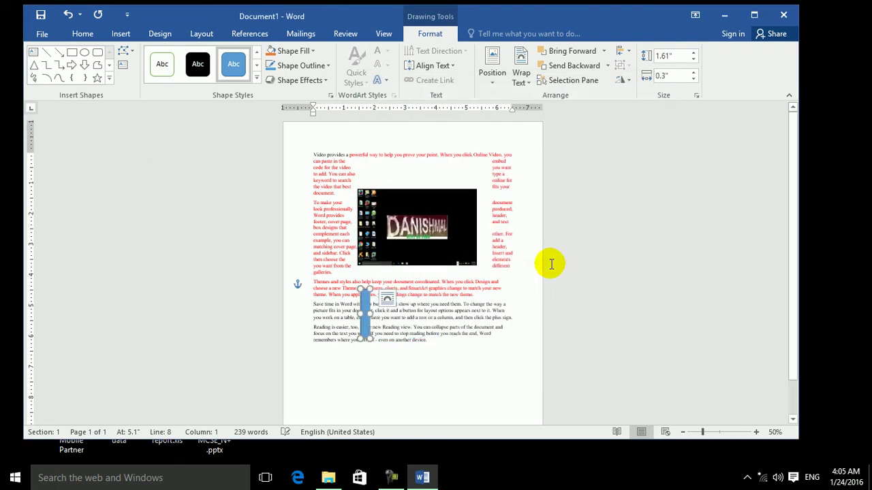
Step: Rotate the narrow rectangle by about 45°
click(697, 95)
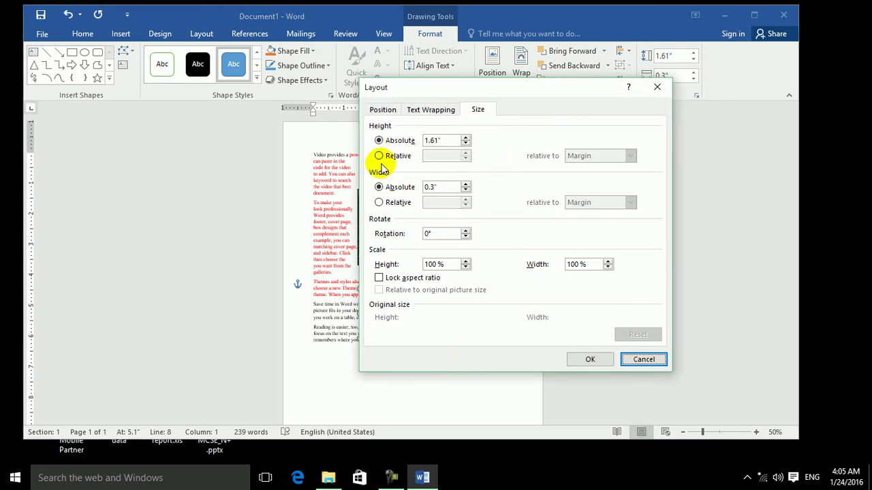
click(466, 230)
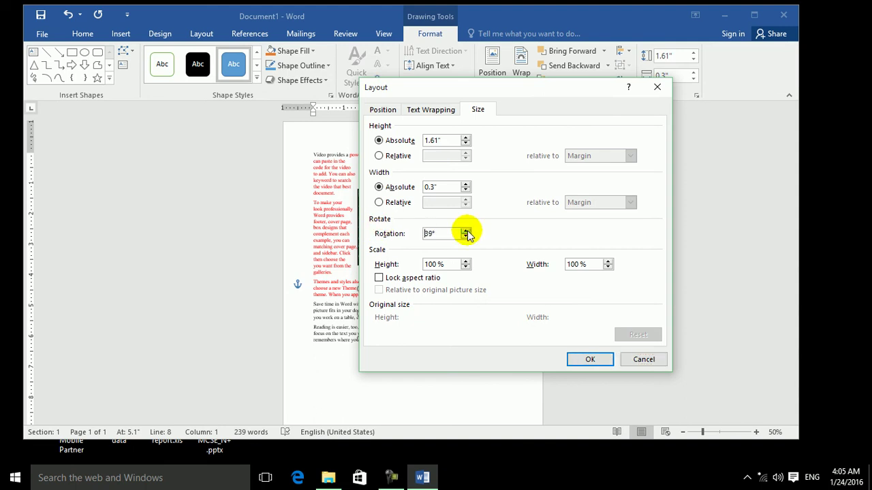
double_click(466, 237)
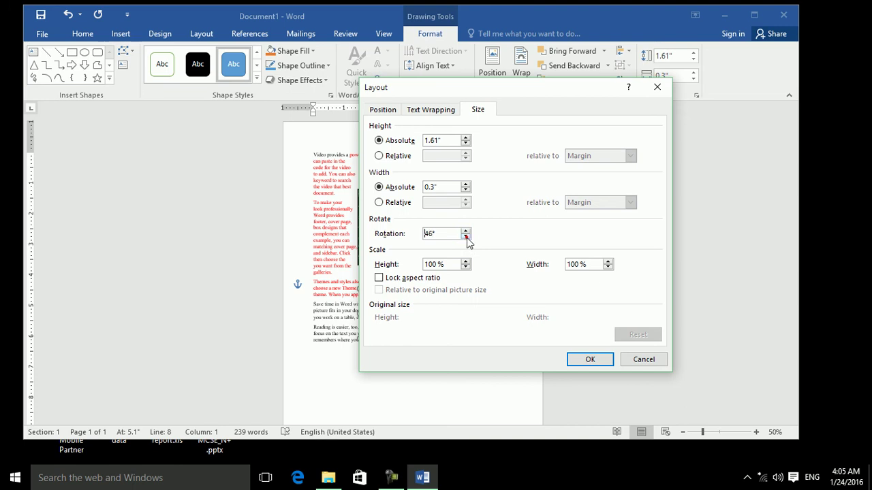
click(580, 361)
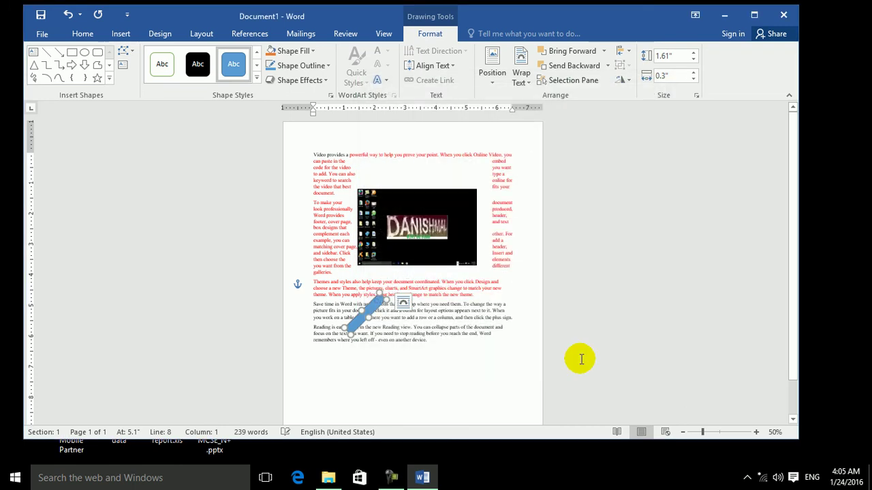
Step: Select the picture and paste four copies of it into the document
click(446, 232)
click(429, 34)
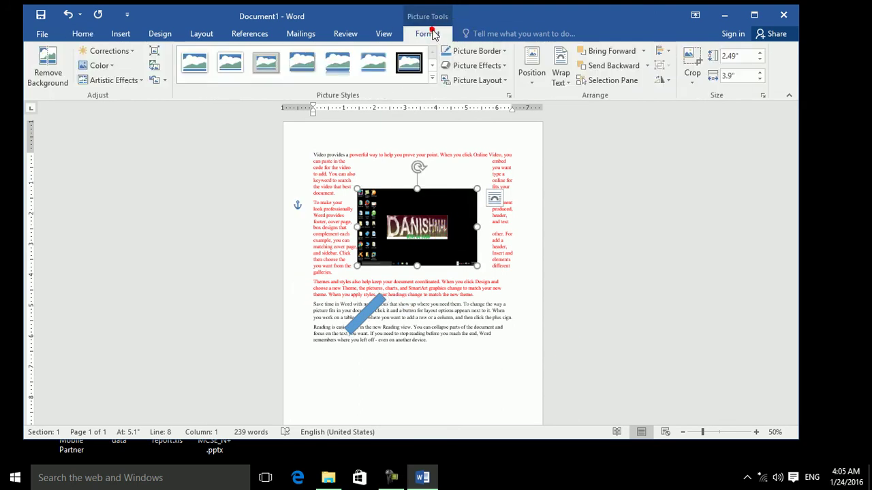
click(643, 51)
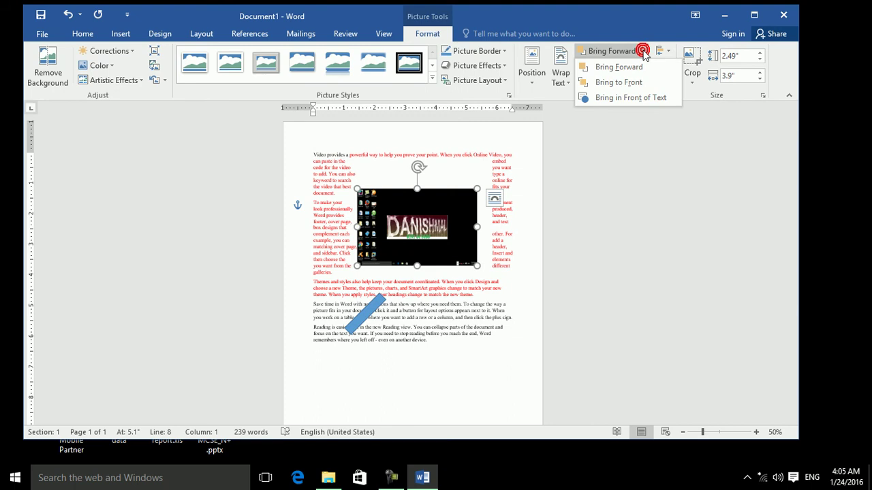
click(431, 201)
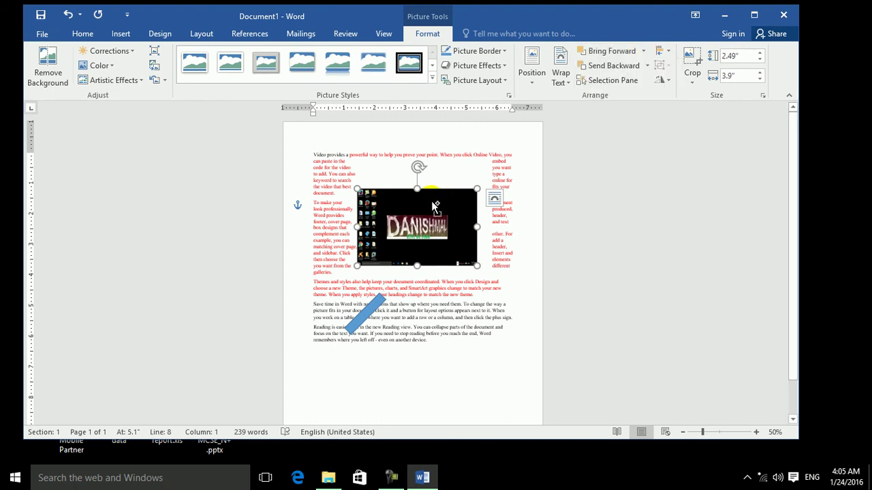
key(ctrl+v)
key(ctrl+v)
key(ctrl+v)
key(ctrl+v)
Step: Spread the picture copies into an overlapping cascade running from the original toward the page's lower right
drag(419, 223, 438, 273)
drag(394, 236, 393, 272)
drag(370, 238, 377, 247)
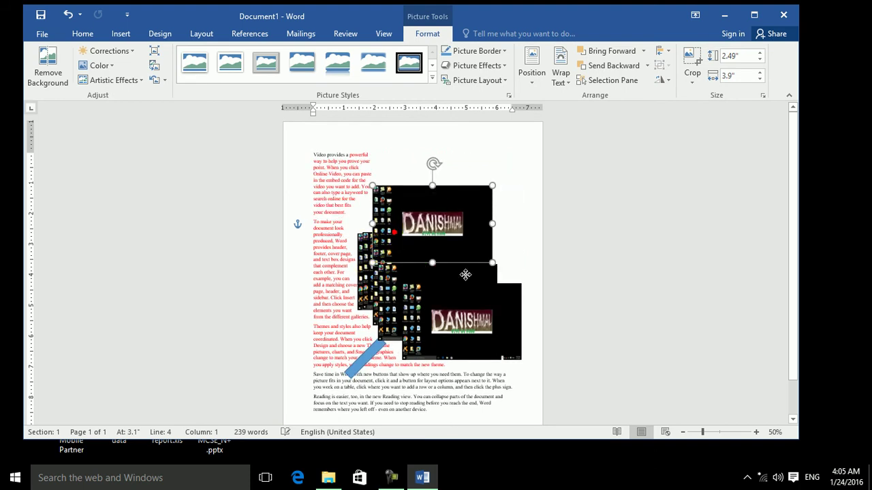
drag(459, 250, 467, 330)
drag(397, 213, 492, 344)
click(490, 305)
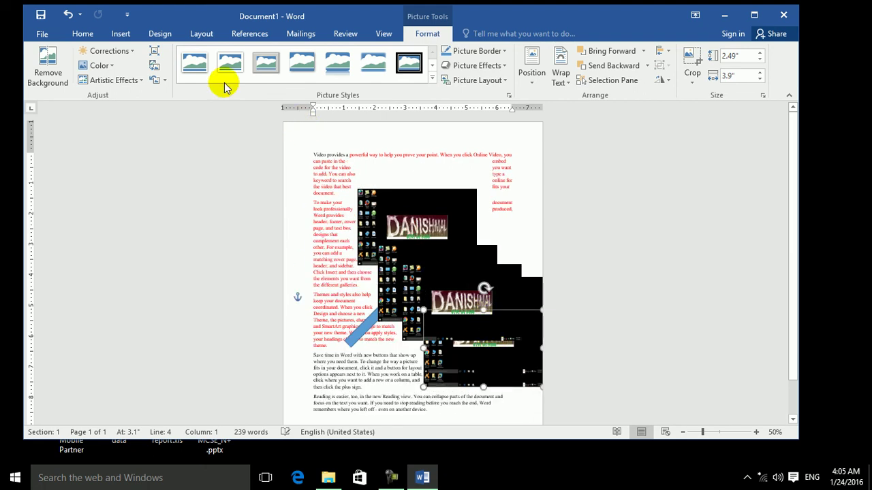
Step: Recolor the frontmost picture copy with Gray-50%, Accent color 3 Dark and the uppermost picture with the light orange variation
click(99, 65)
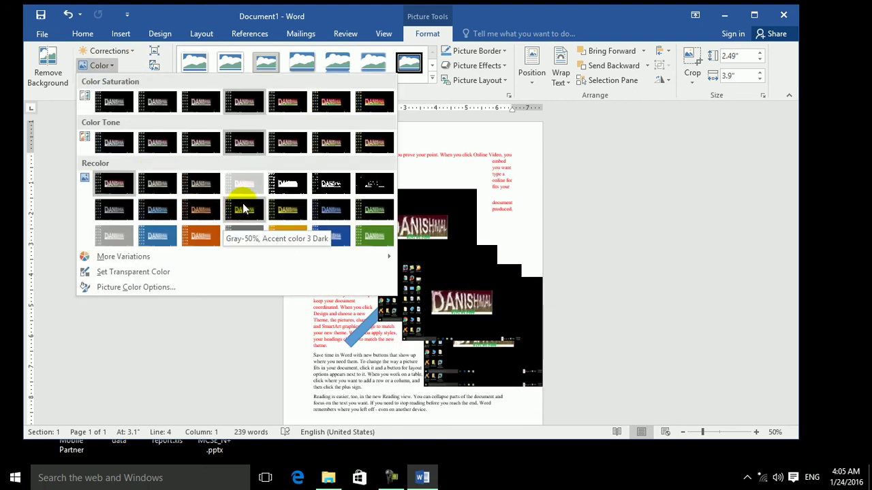
click(237, 208)
click(374, 218)
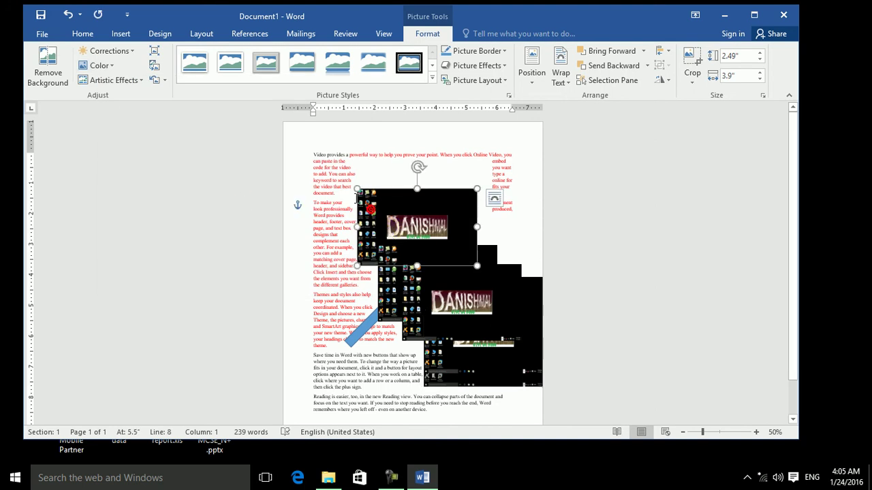
click(101, 65)
click(200, 235)
Step: Reposition the black picture copies around the orange picture and move the orange picture up toward the page's upper left
click(420, 221)
drag(420, 222, 427, 218)
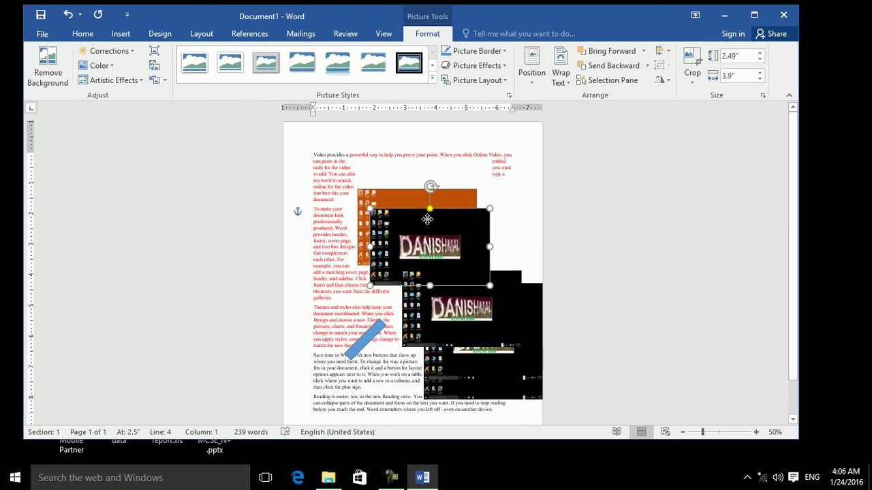
drag(324, 222, 328, 282)
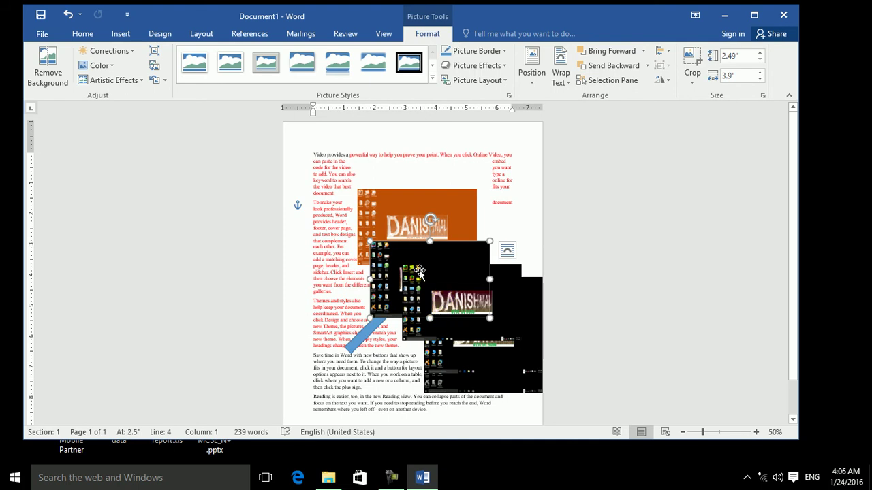
key(ctrl+z)
drag(477, 284, 475, 306)
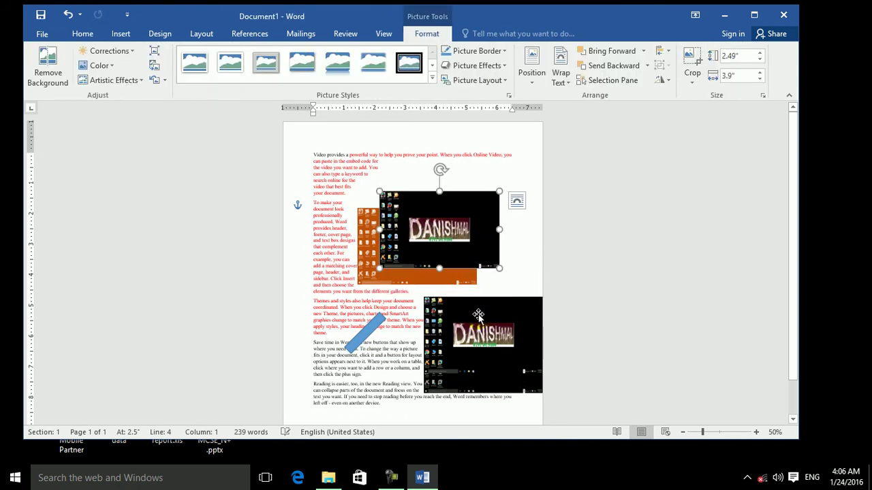
drag(374, 261, 348, 233)
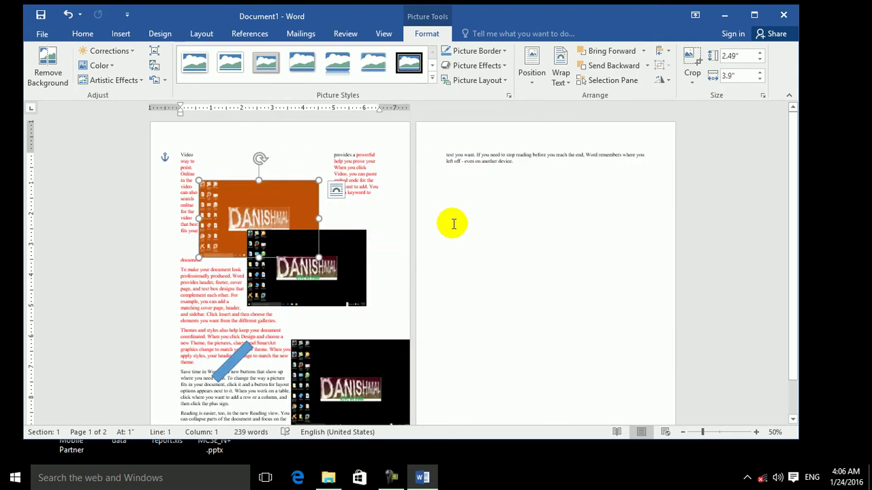
Step: Review the orange picture's horizontal and vertical position settings in the advanced layout options
click(536, 83)
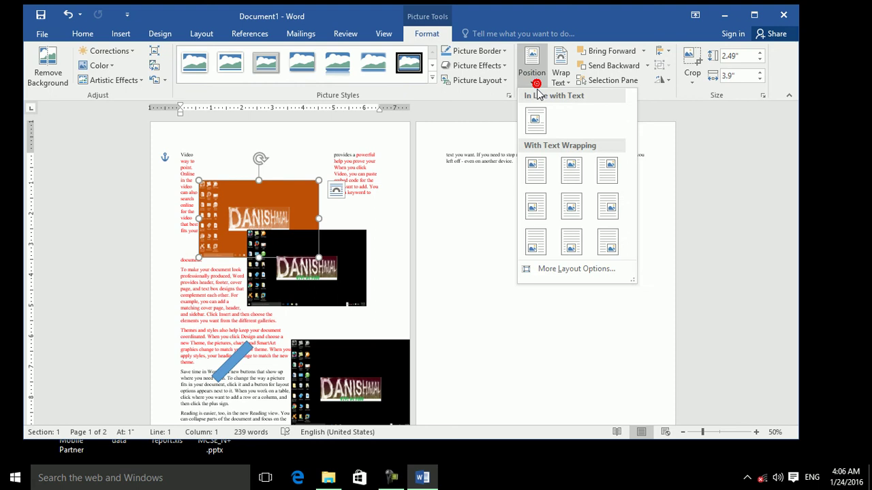
click(551, 269)
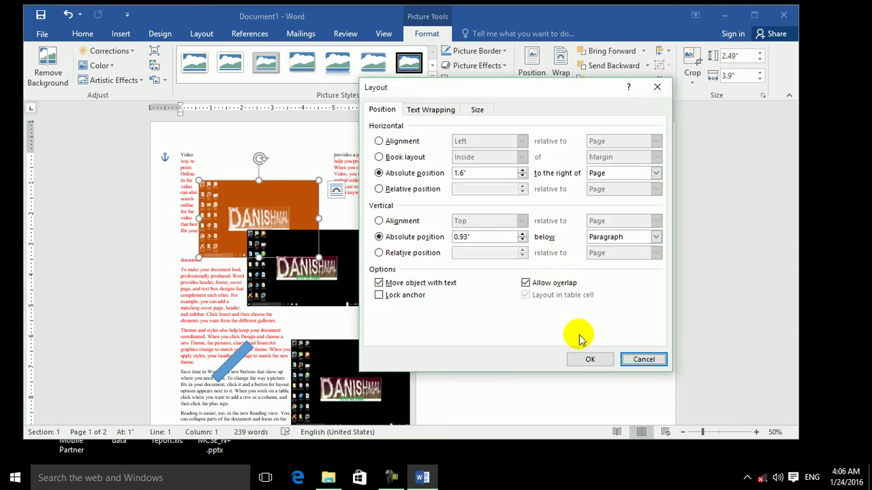
click(590, 360)
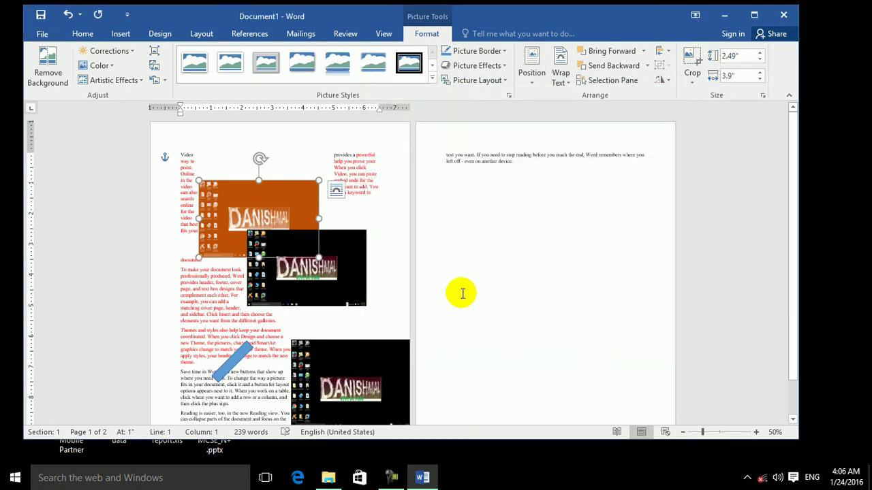
Step: Move the gray copy over the lower right part of the orange picture and recolor it with the light blue variation
drag(361, 347, 343, 280)
drag(335, 254, 304, 227)
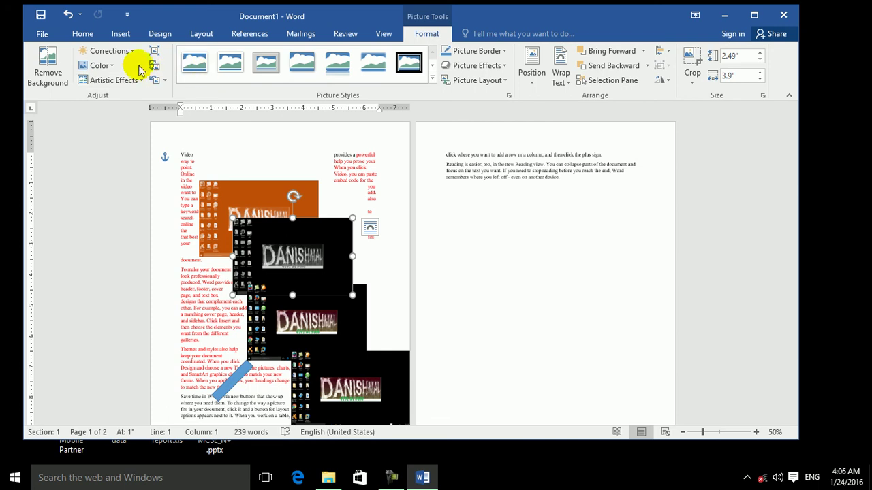
click(99, 65)
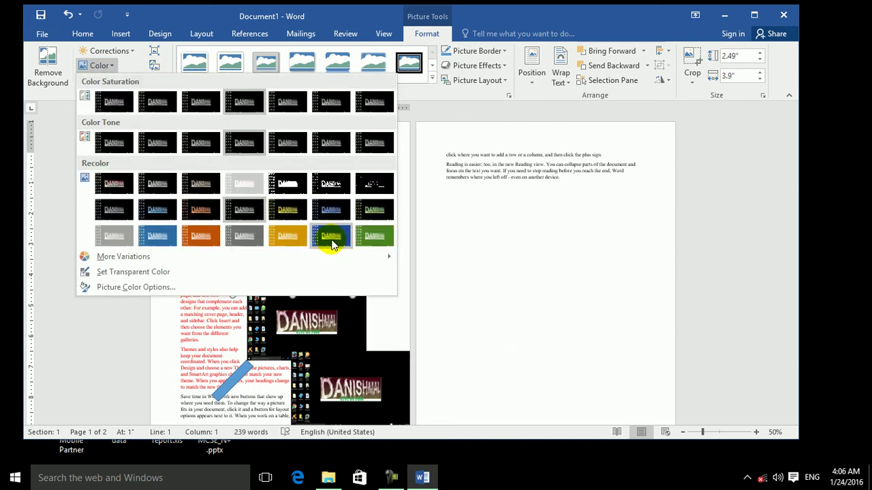
click(331, 238)
Step: Arrange the orange, blue and two black pictures into a tight overlapping cascade around the middle of the page's text
click(316, 315)
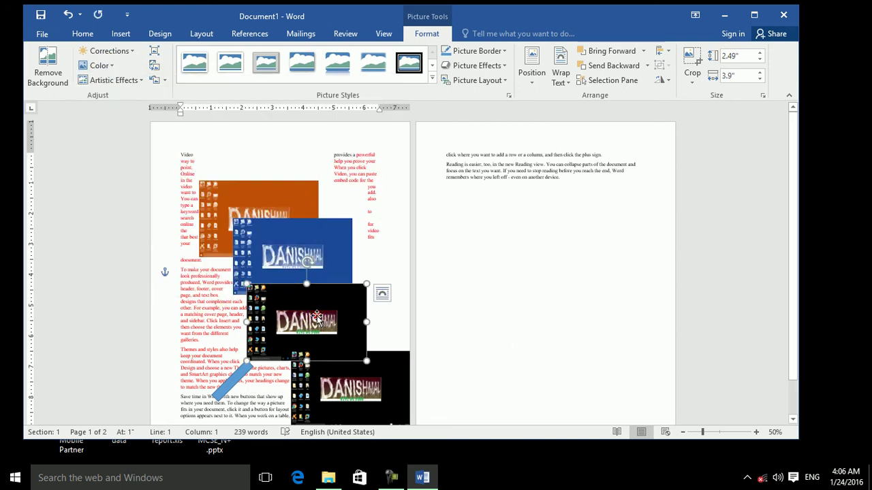
drag(324, 335, 319, 285)
drag(241, 210, 256, 226)
drag(488, 319, 461, 303)
Step: Bring the orange picture forward level by level, above the blue picture and the adjacent black copy
click(364, 205)
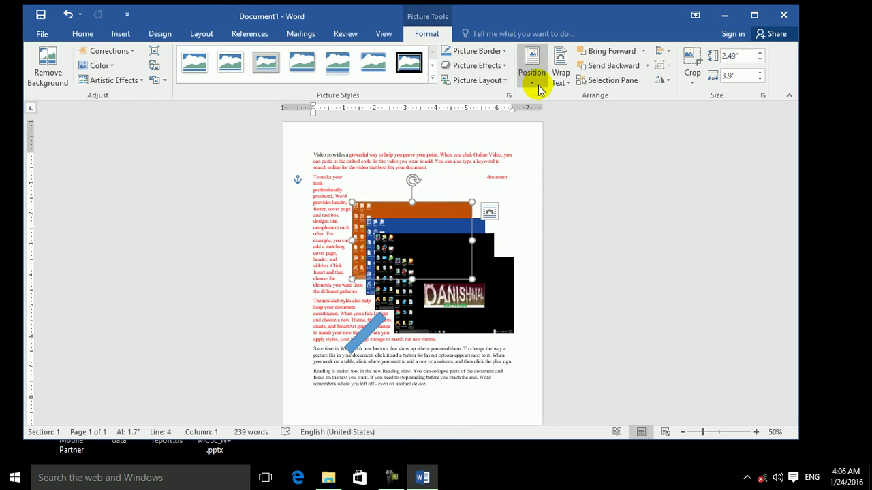
click(643, 52)
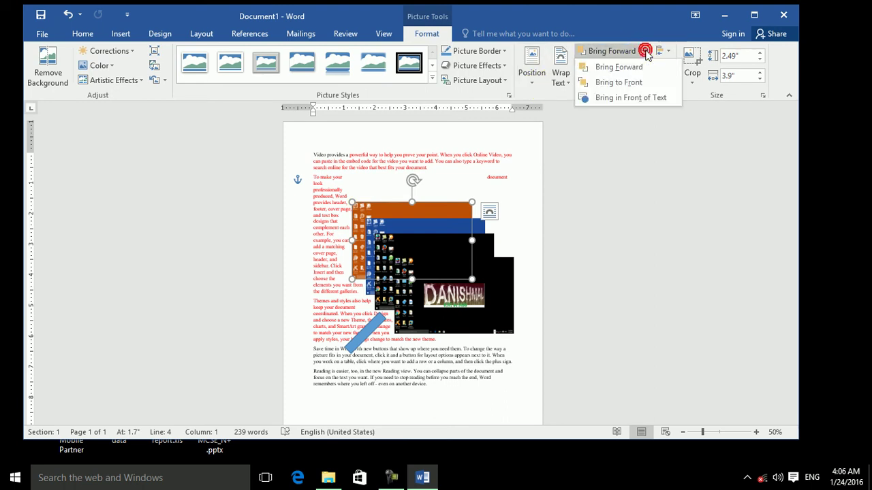
click(636, 68)
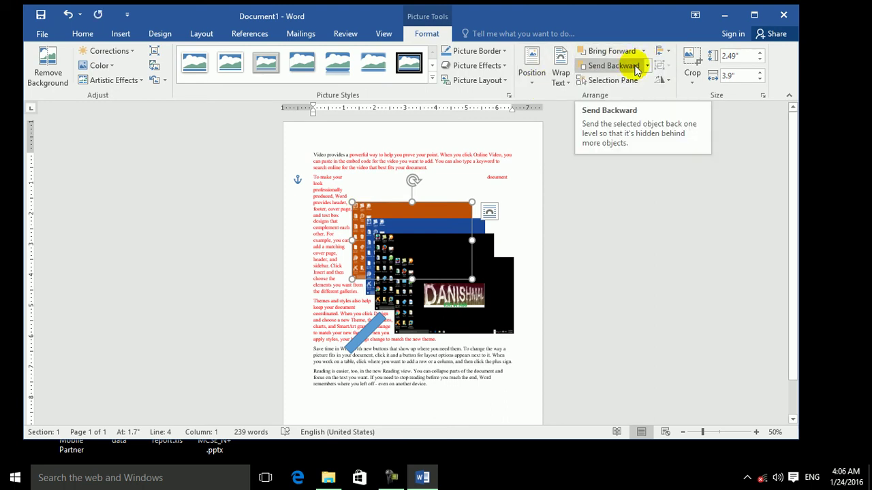
click(643, 52)
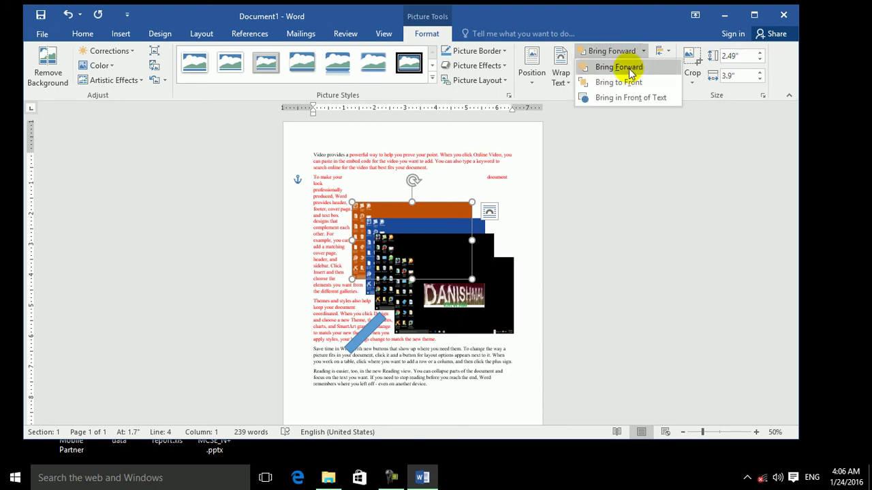
click(629, 68)
click(628, 53)
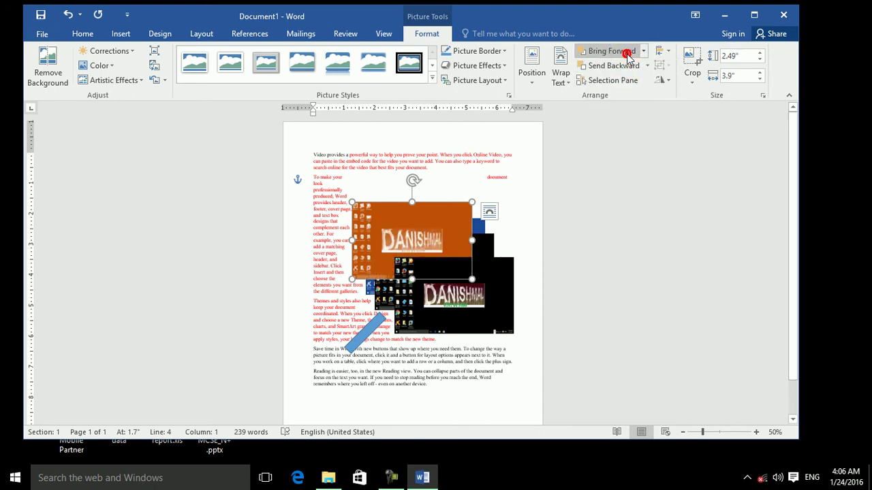
click(627, 54)
Step: Send the orange picture backward level by level until it is behind the other pictures
click(626, 66)
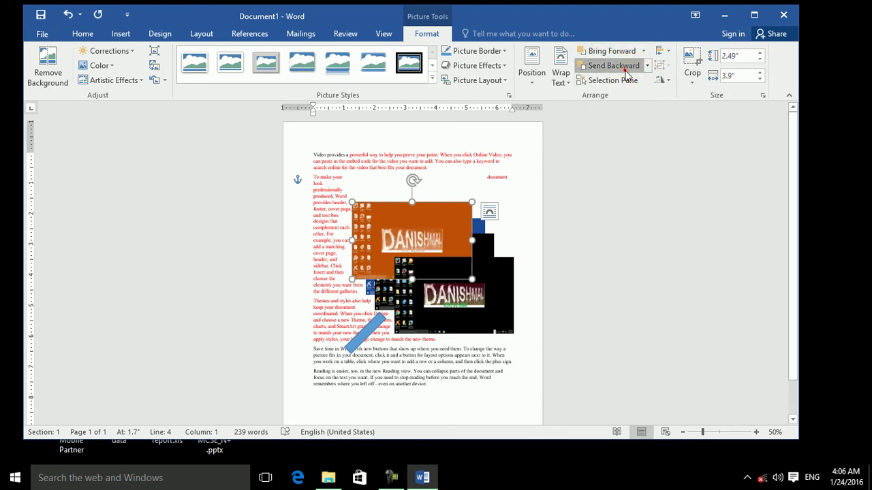
click(625, 66)
click(625, 68)
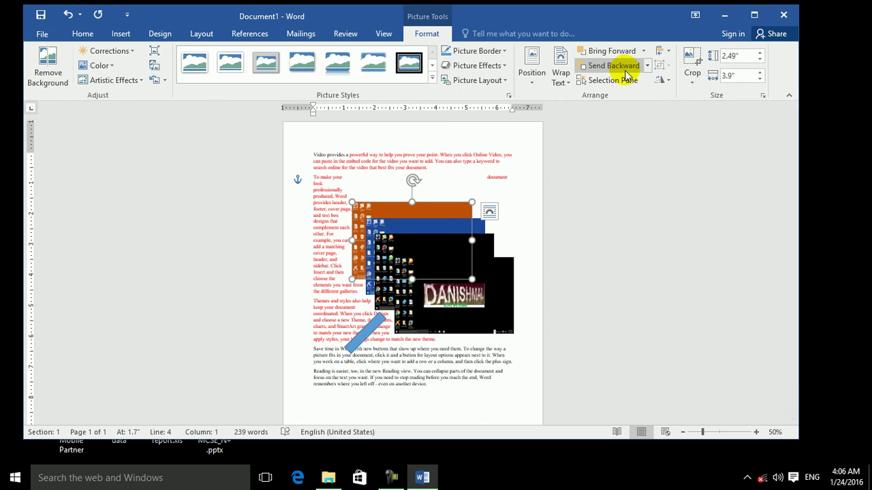
Step: Bring the orange picture to the front of the whole stack, and send it directly to the back again
click(643, 51)
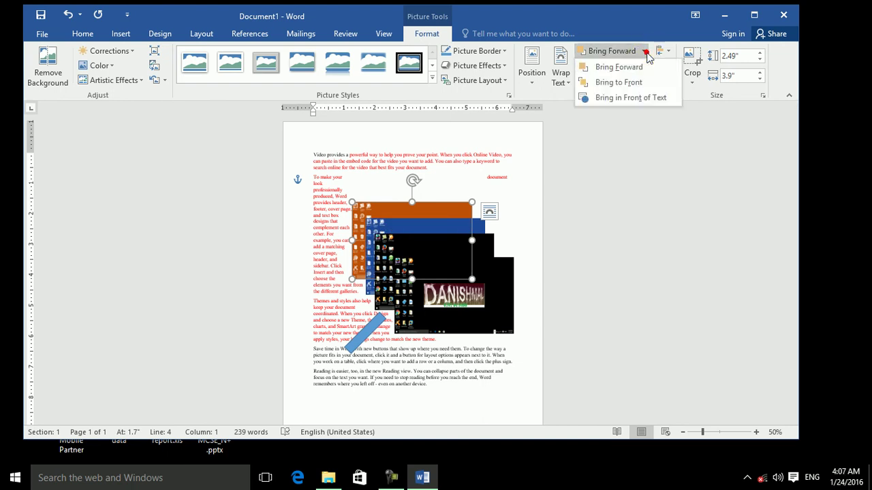
click(638, 81)
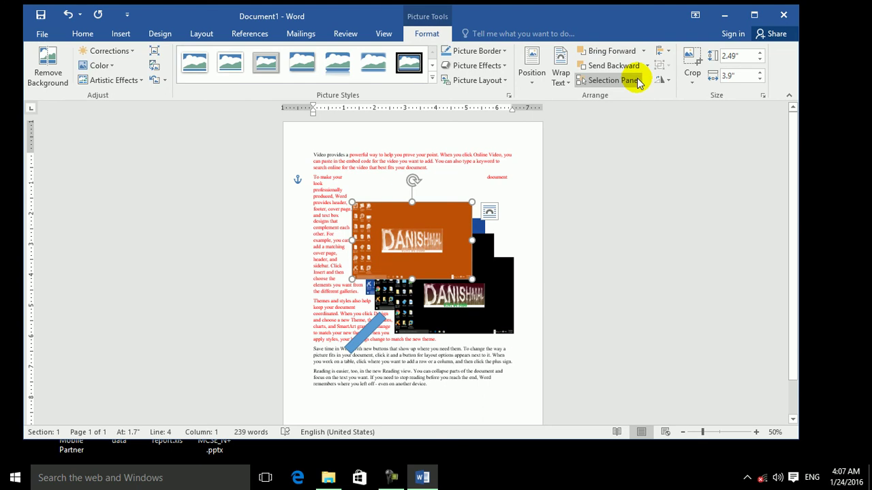
click(647, 66)
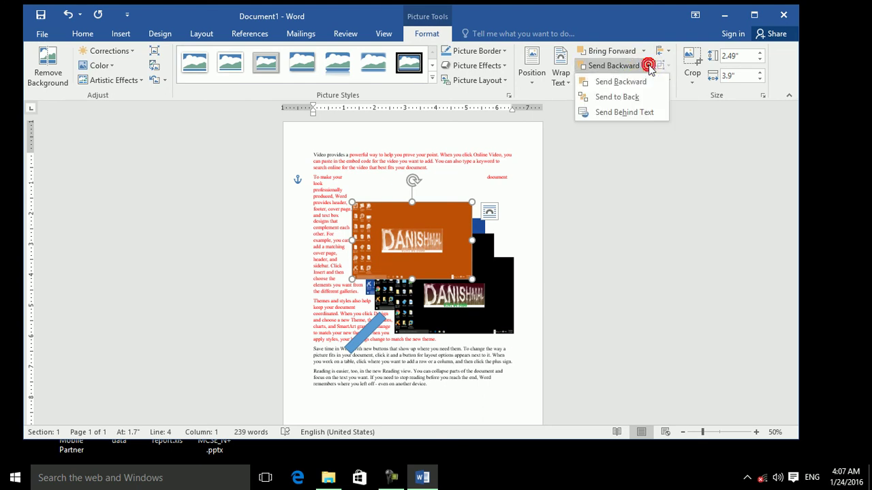
click(635, 98)
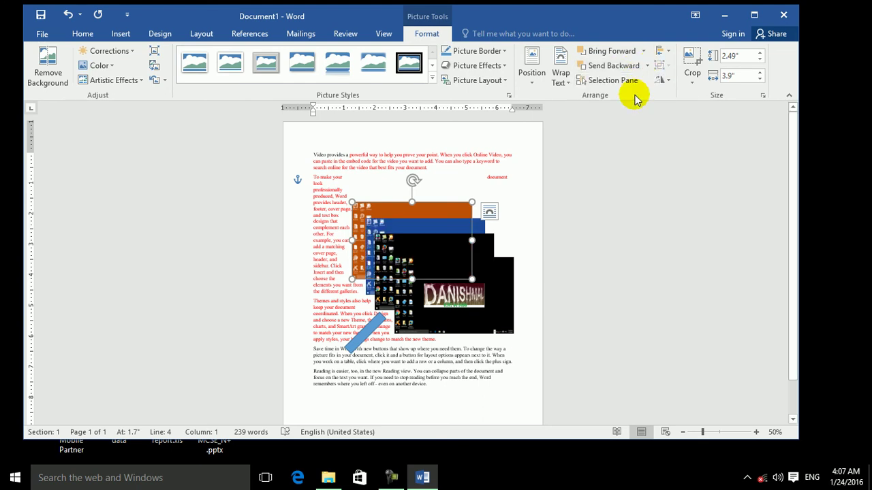
Step: Set the orange picture's text wrapping to Behind Text and move it up and left over the opening paragraphs
click(644, 52)
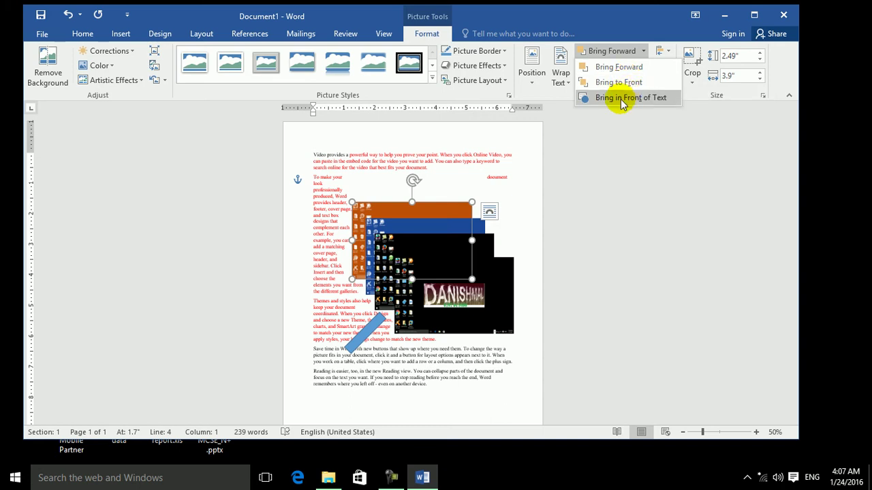
click(643, 51)
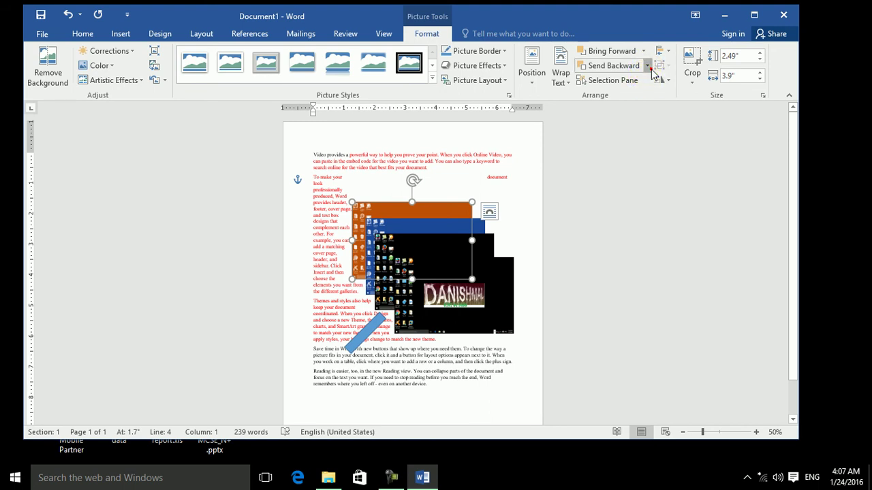
click(648, 66)
click(635, 114)
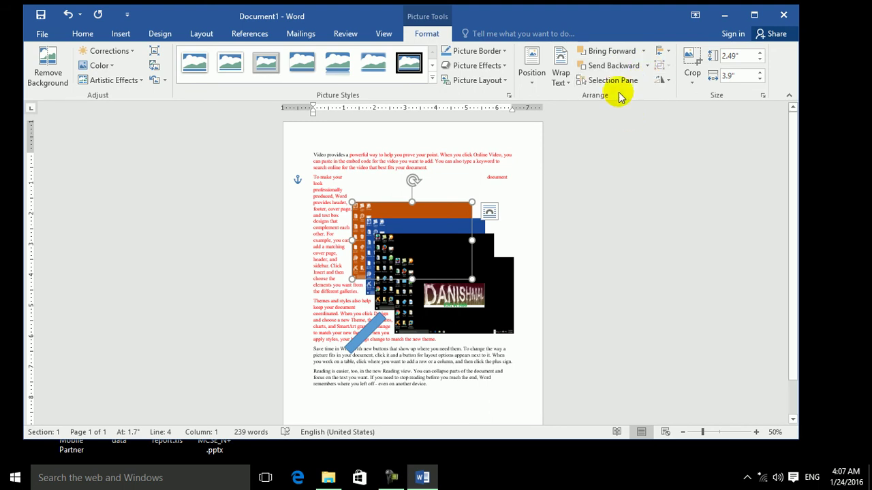
click(564, 87)
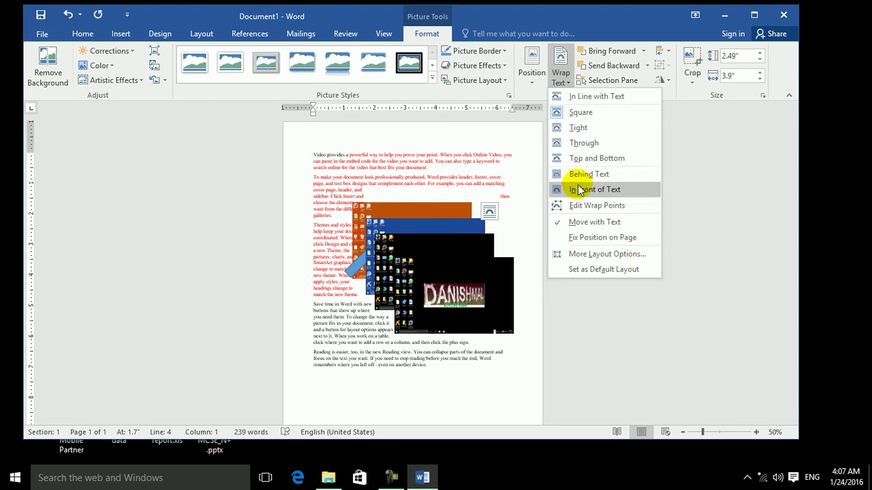
click(578, 175)
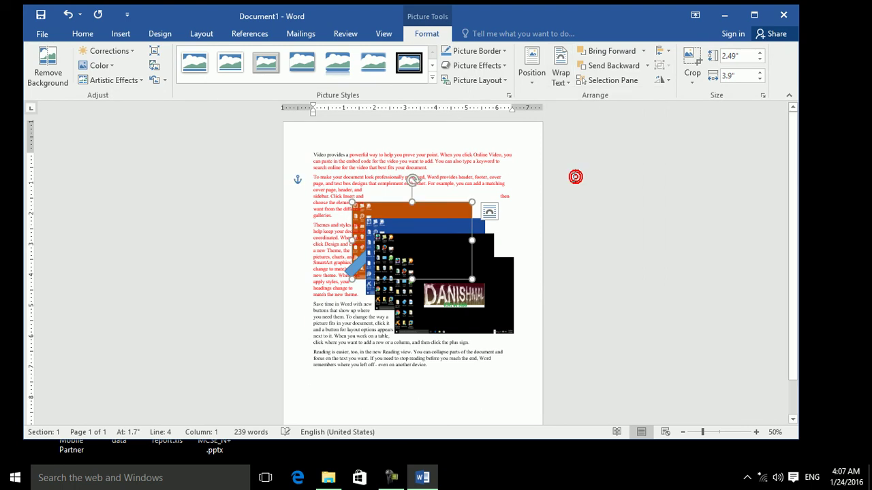
drag(413, 211, 373, 173)
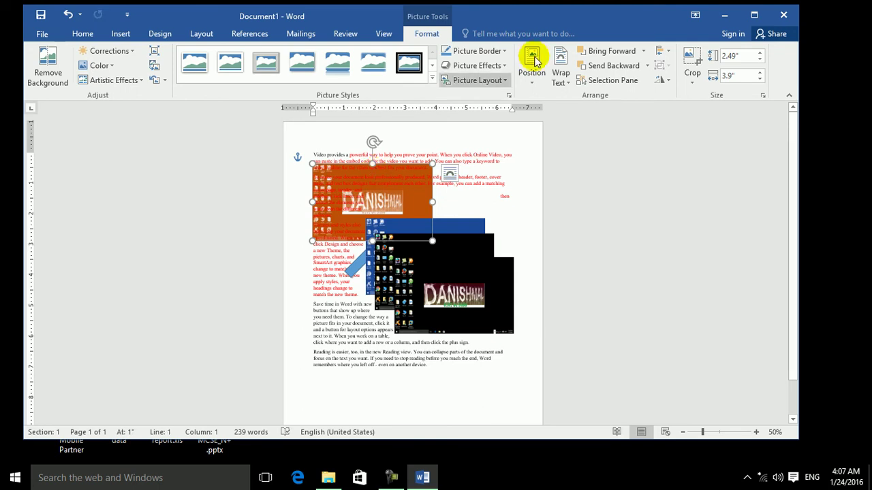
Step: Bring the orange picture in front of the text and send it behind the text again
click(643, 51)
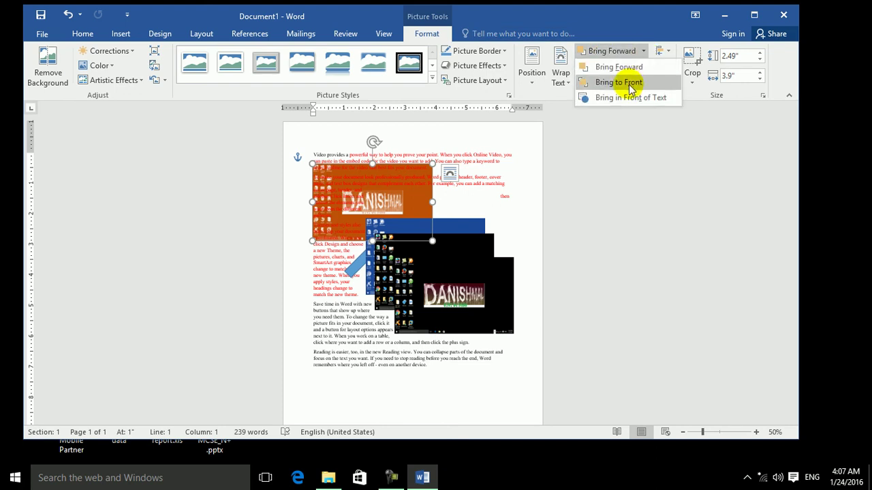
click(632, 84)
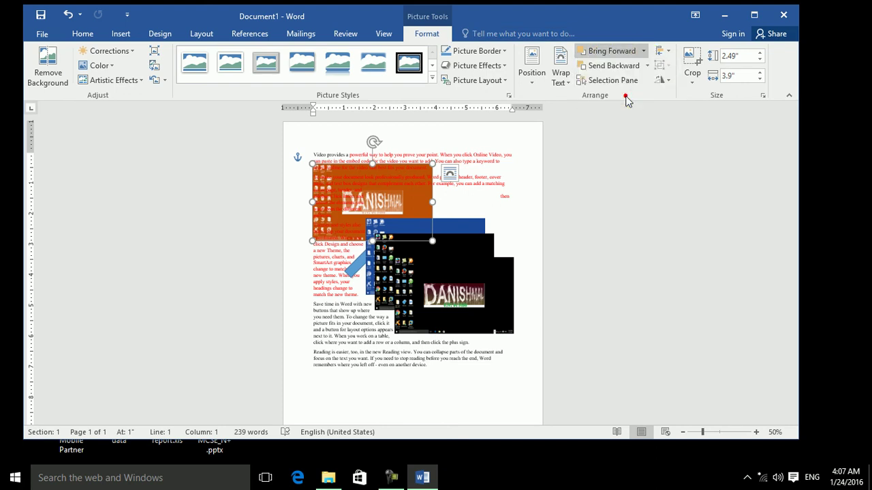
click(646, 66)
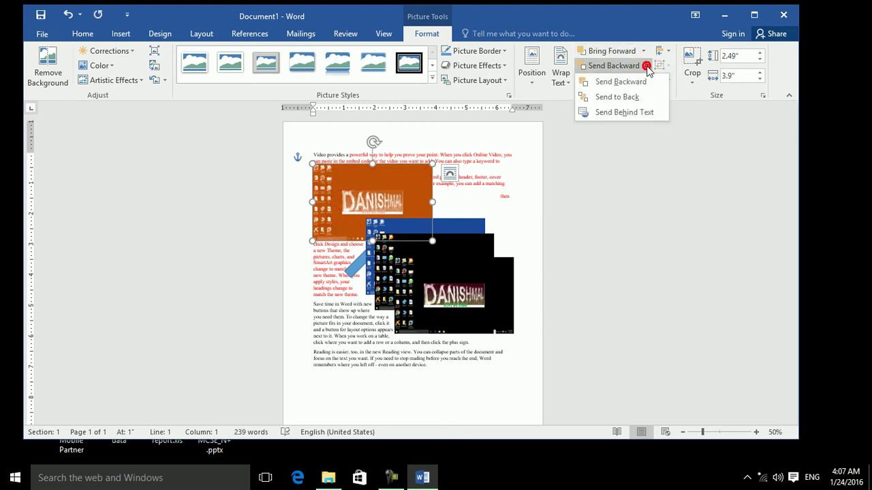
click(632, 112)
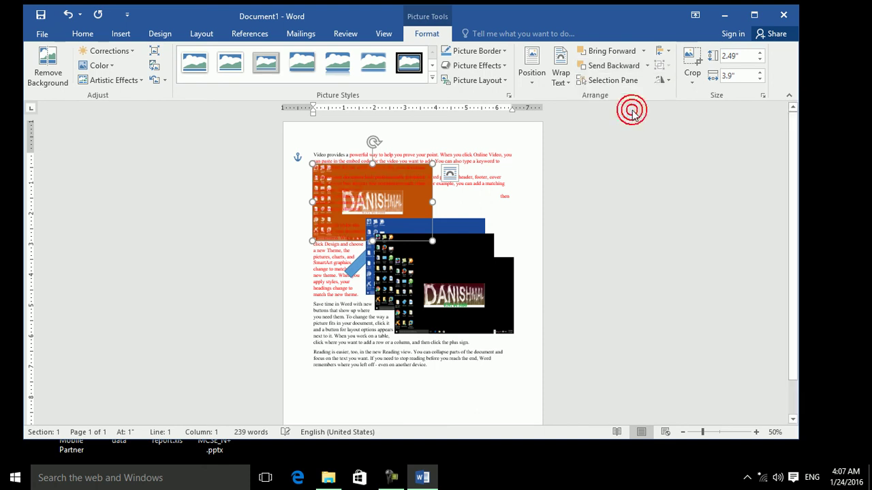
Step: Bring the orange picture in front of the paragraphs it overlaps
click(643, 51)
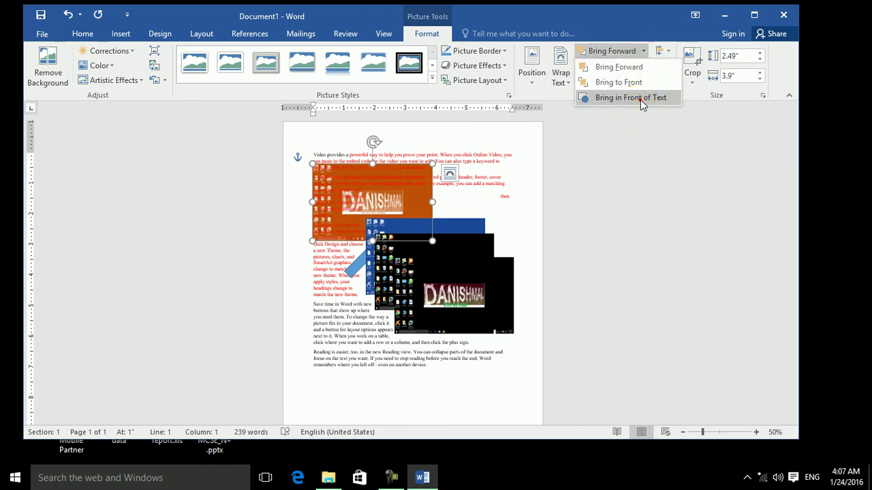
click(638, 99)
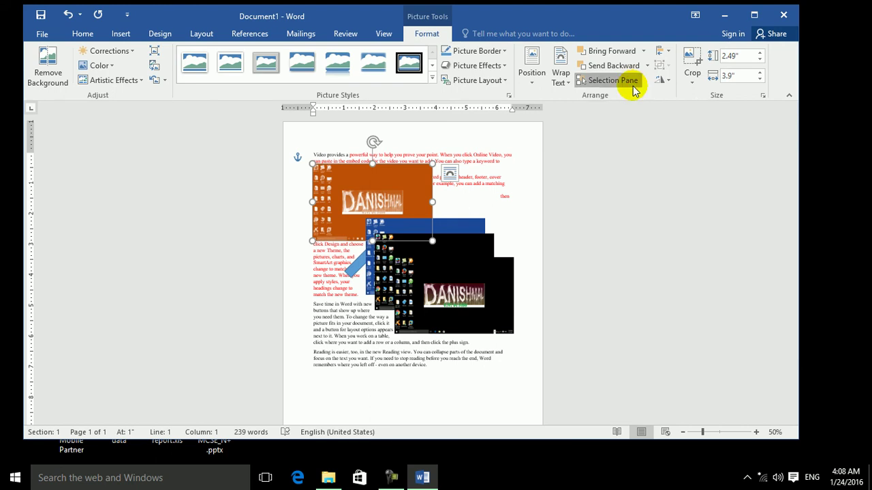
Step: Open the Selection pane and move Picture 2 up to the top of the stacking order
click(632, 88)
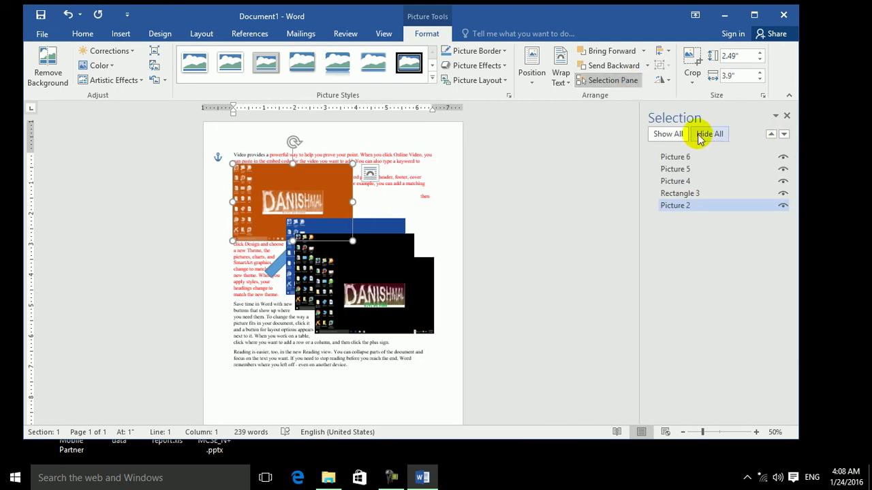
click(784, 136)
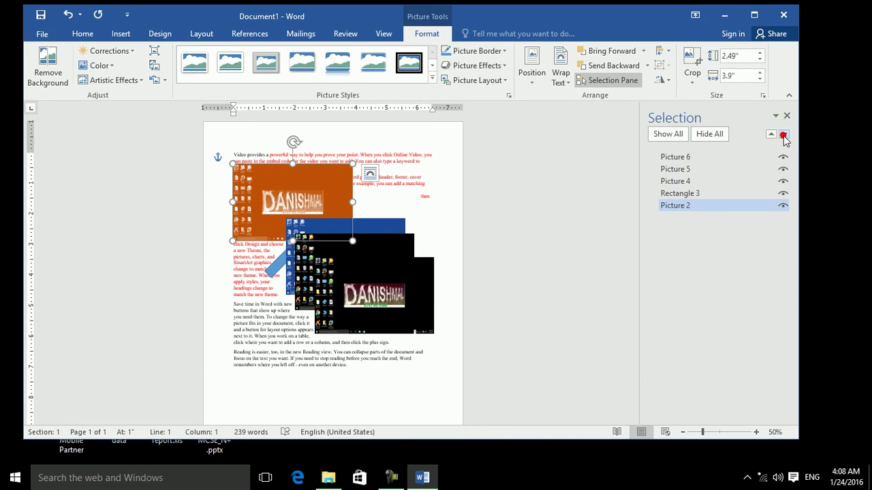
click(772, 136)
click(773, 136)
click(772, 136)
click(772, 136)
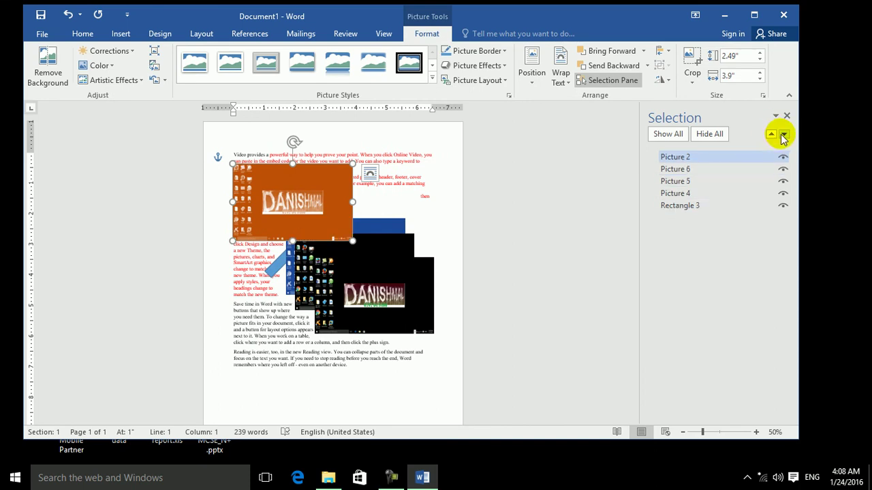
Step: Move Picture 2 back down to the end of the stacking order, below Rectangle 3
click(784, 136)
click(783, 136)
click(783, 136)
click(783, 135)
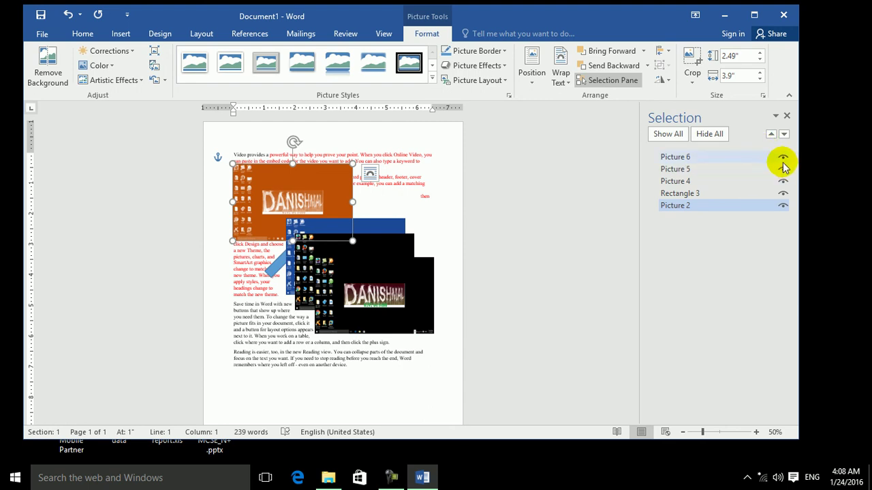
Step: Hide all pictures and shapes in the document and show them all again
click(709, 133)
click(671, 135)
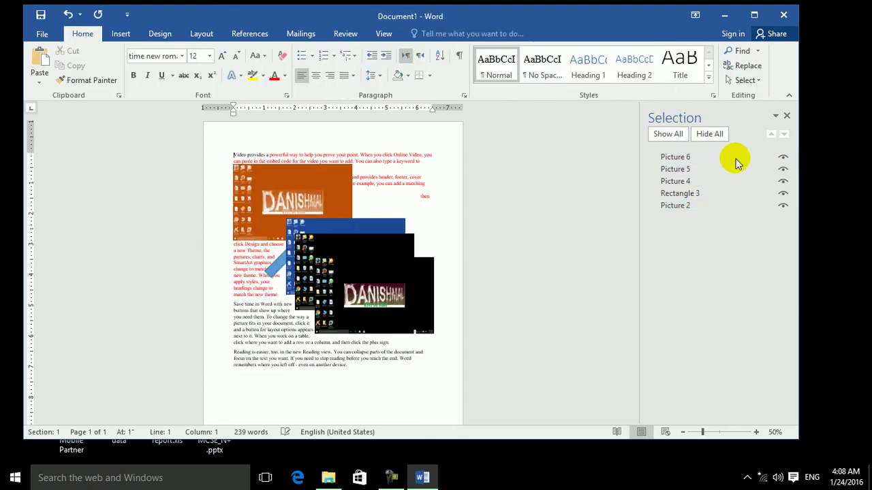
Step: Toggle the visibility of Picture 5 off and on repeatedly, leaving it hidden
click(783, 171)
click(782, 171)
click(782, 170)
click(782, 170)
click(782, 170)
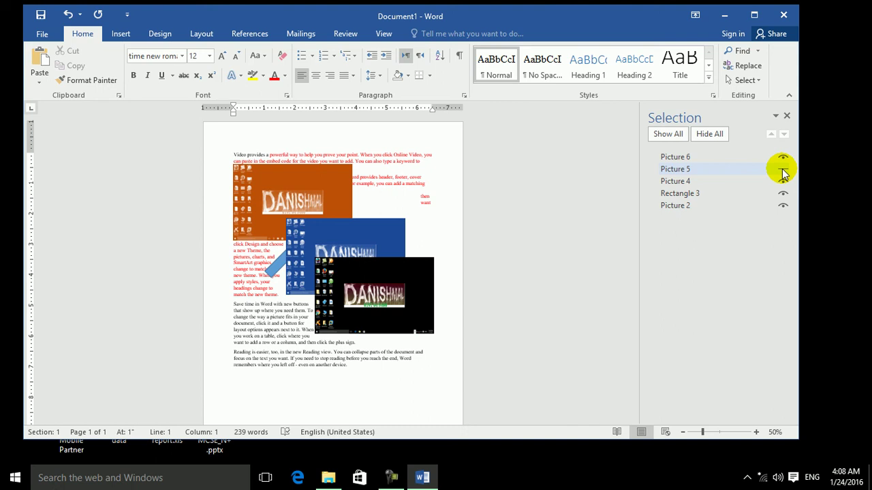
Step: Close the Selection pane with the orange picture selected and look through its alignment options
click(322, 203)
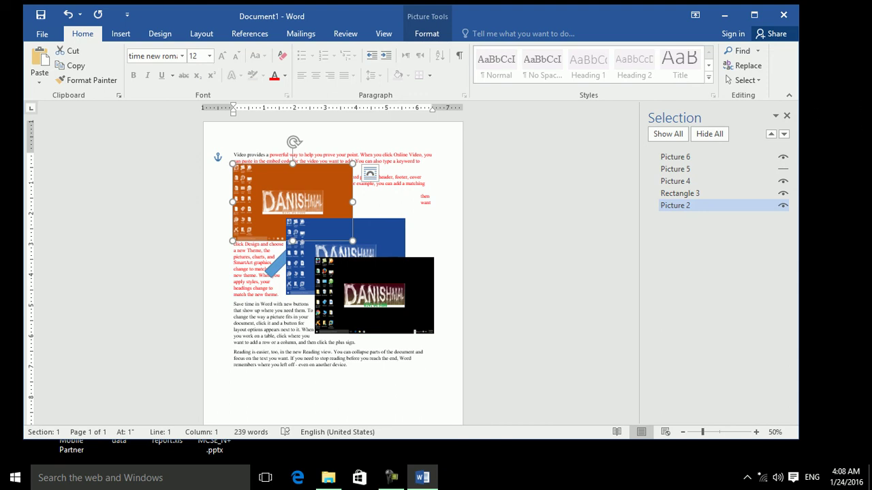
click(787, 117)
click(427, 33)
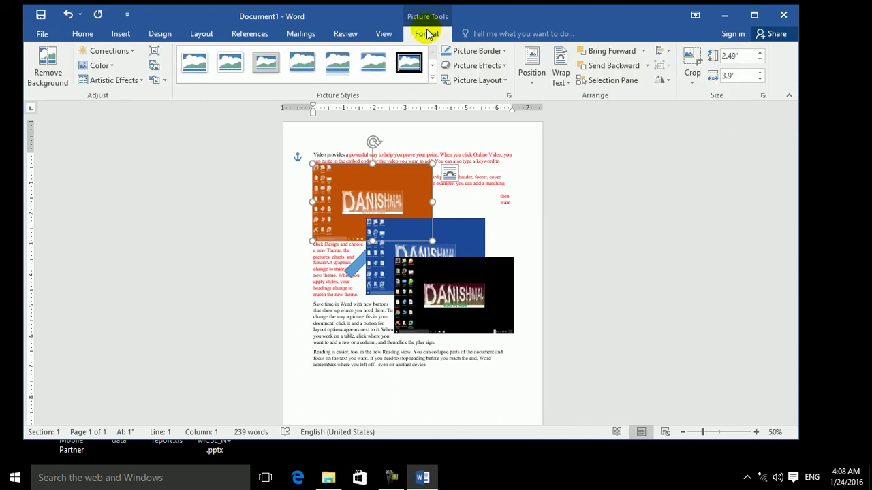
click(668, 53)
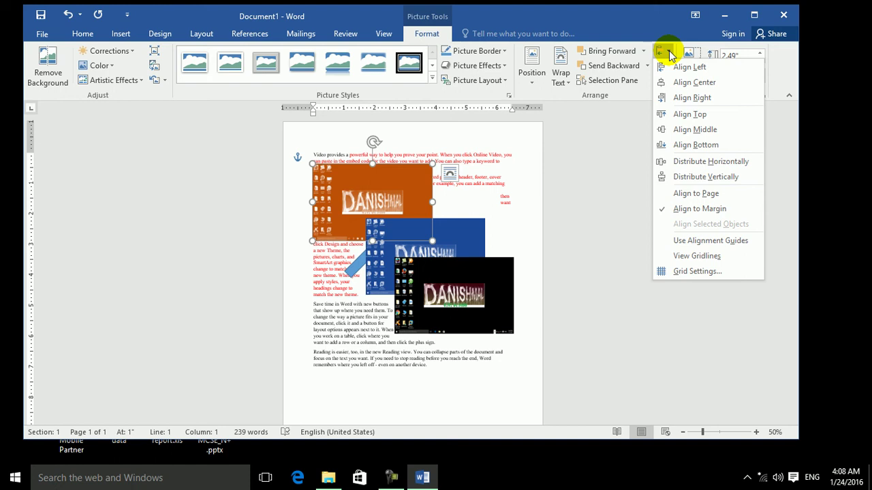
click(487, 150)
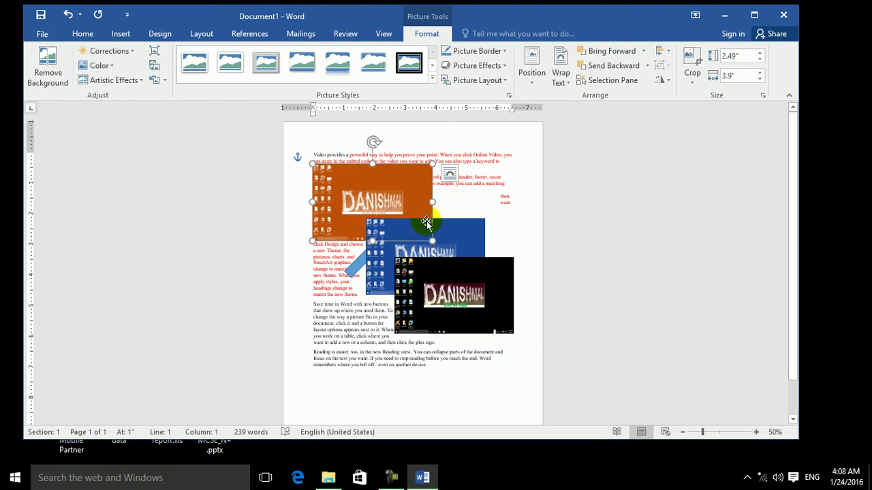
Step: Shrink the orange, blue and black pictures so they stop overlapping, making the black one about 0.23" high and 2.6" wide
drag(431, 239, 391, 190)
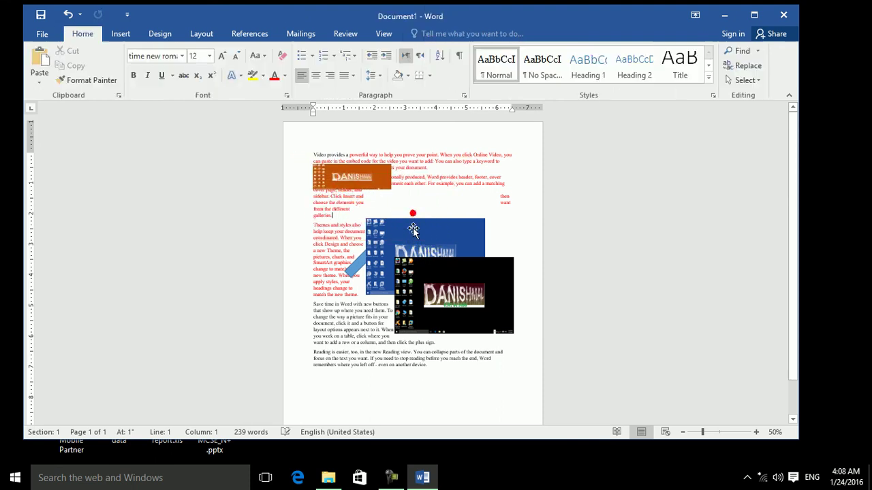
click(416, 224)
drag(417, 218, 444, 263)
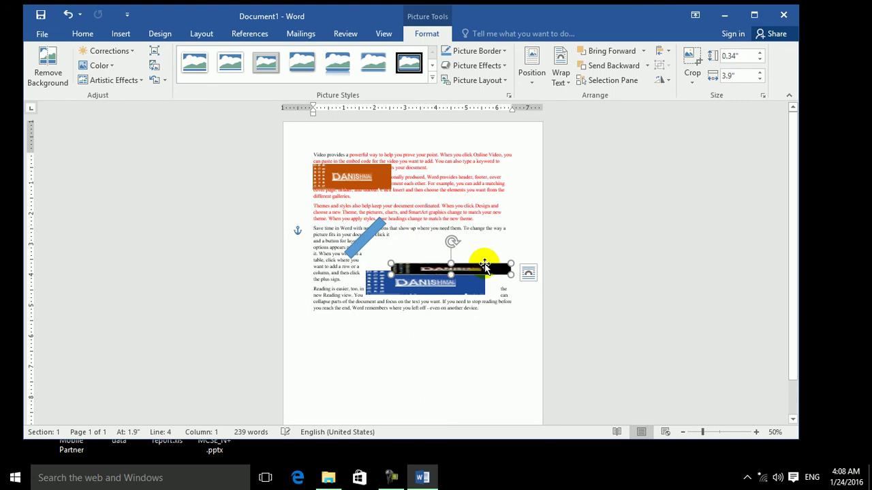
drag(510, 269, 411, 225)
Step: Move the orange and black pictures together slightly up and left, and move the blue picture below the last paragraph
click(359, 184)
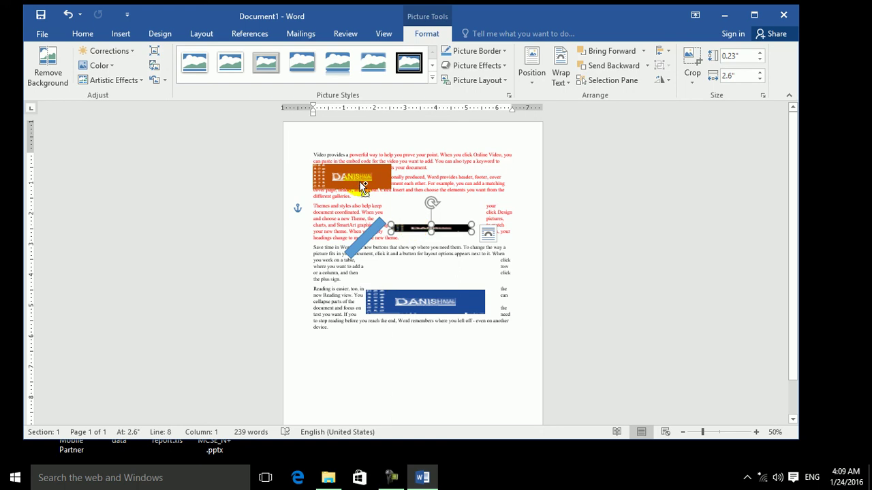
click(418, 228)
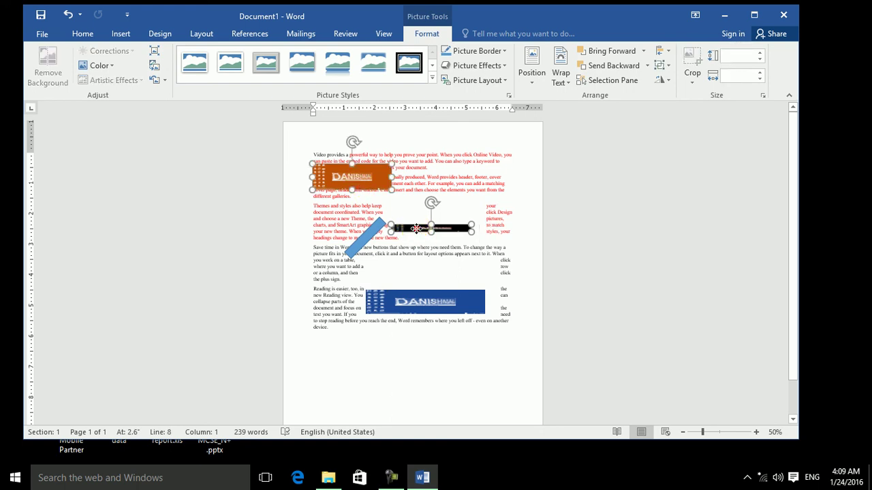
drag(416, 228, 410, 221)
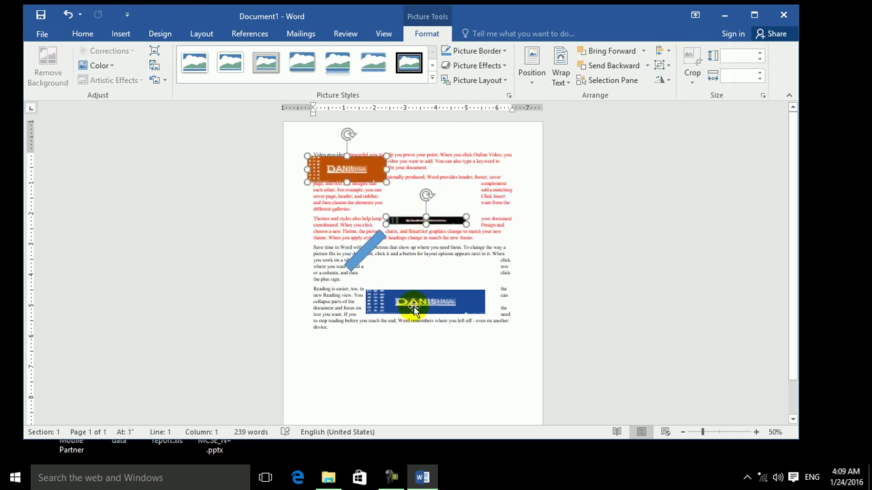
drag(413, 307, 413, 333)
Step: Select the blue, black and orange pictures together and align them with Align Left
shift+click(417, 221)
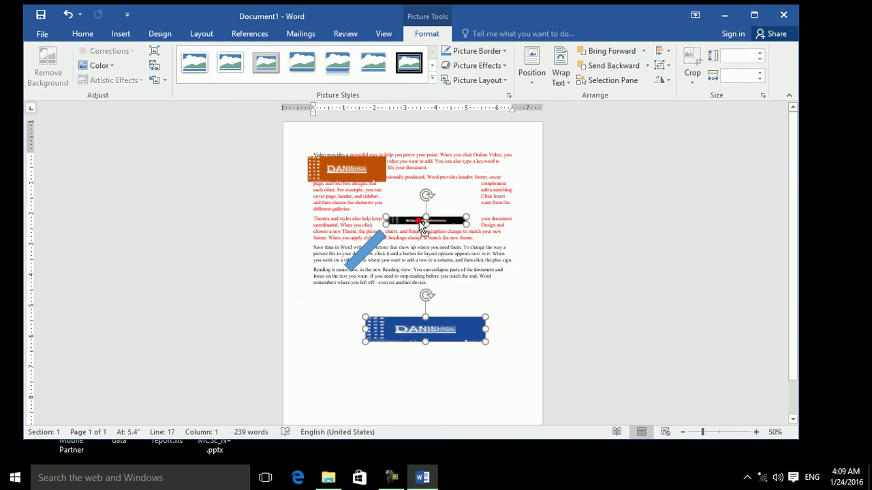
shift+click(346, 170)
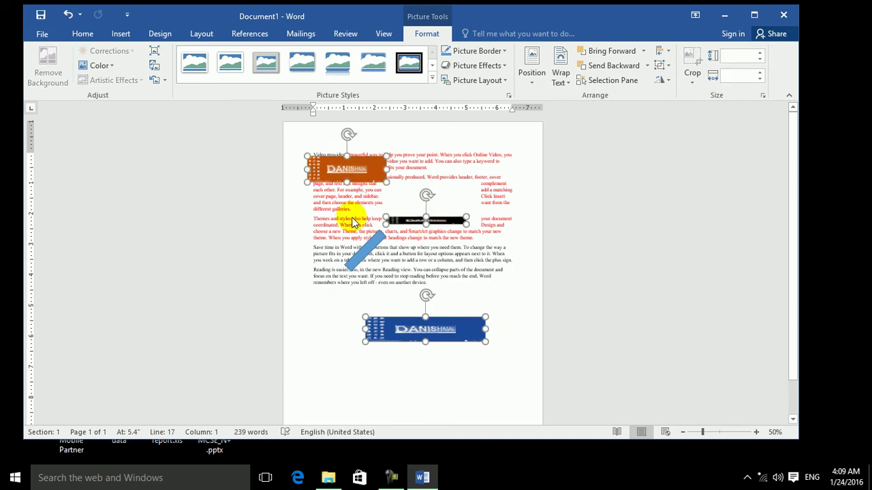
click(625, 50)
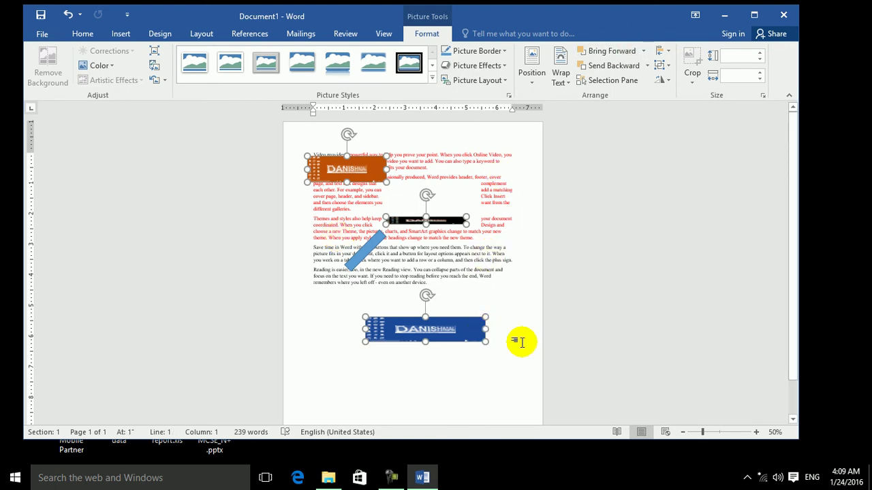
click(672, 55)
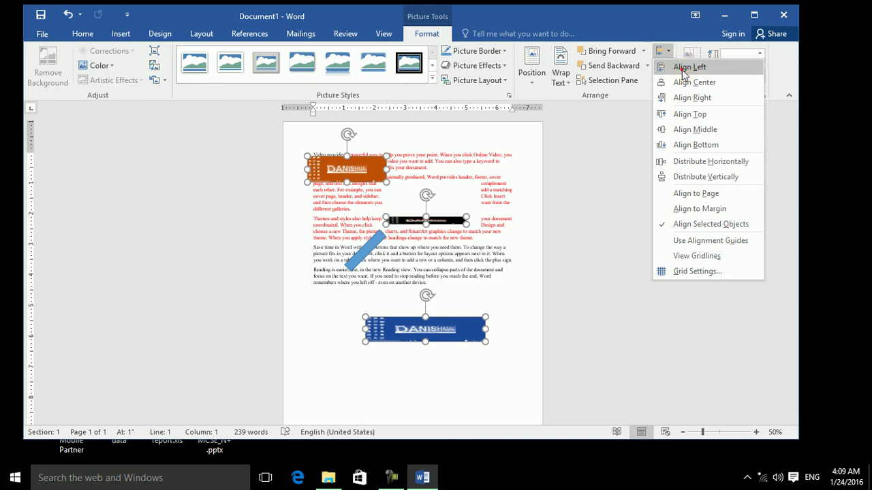
click(683, 68)
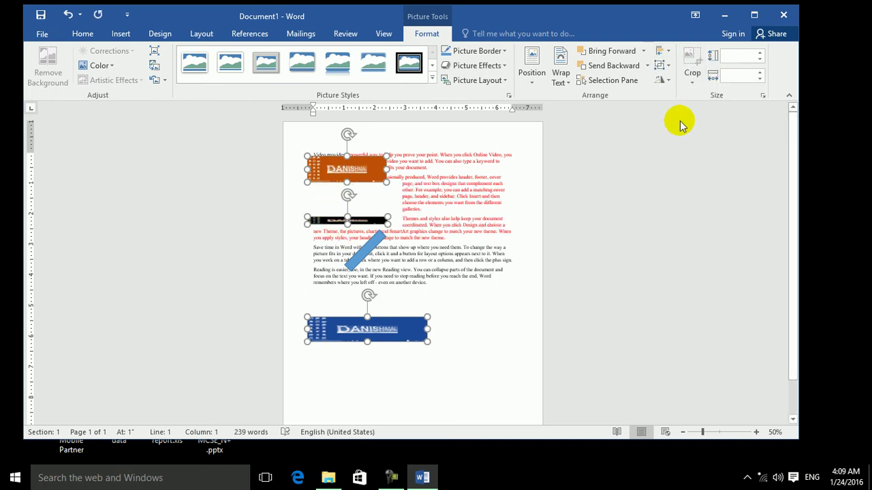
Step: Align the three selected pictures with Align Center, followed by Align Right
click(670, 56)
click(685, 82)
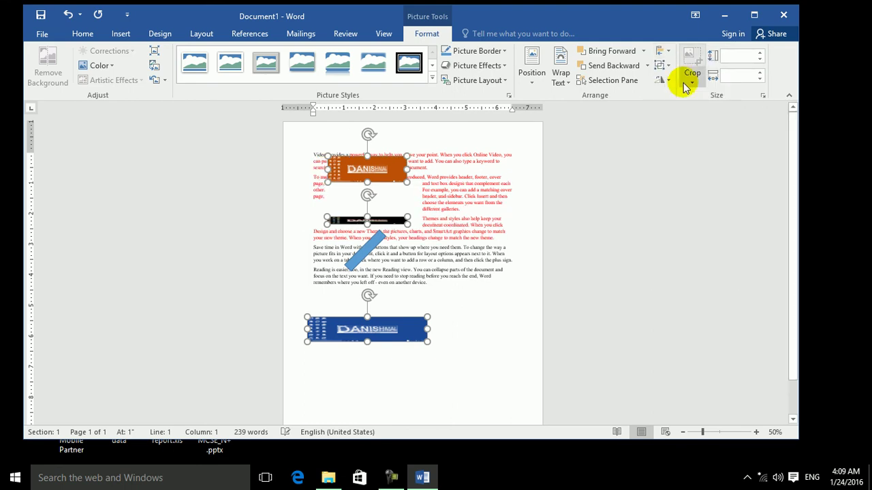
click(667, 52)
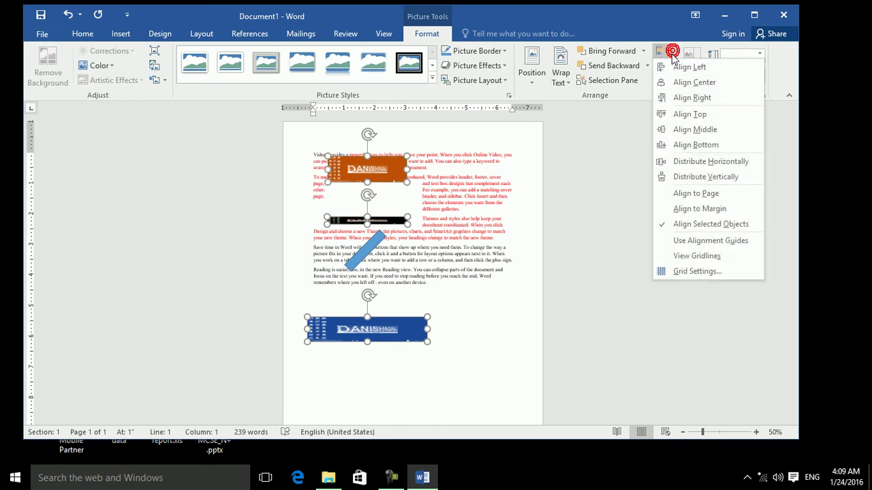
click(690, 99)
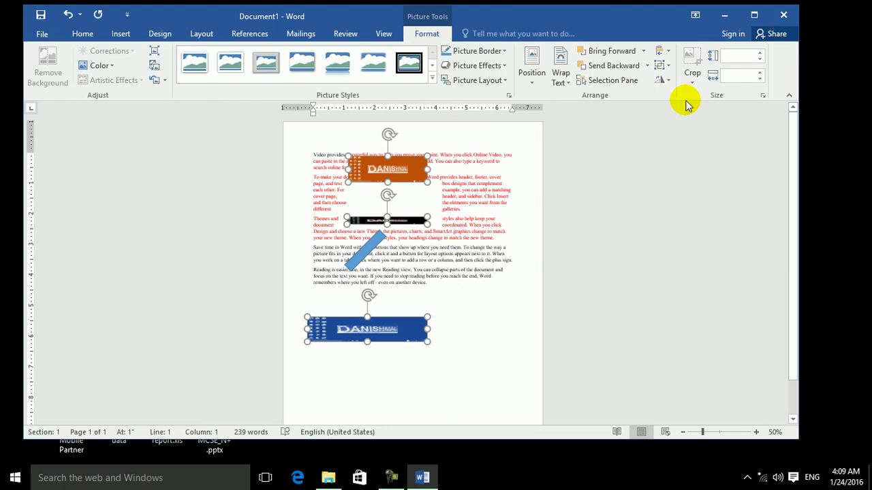
Step: Rotate the three pictures 90° counterclockwise and spread them side by side across the text, with blue, orange and black in order
drag(389, 134, 347, 168)
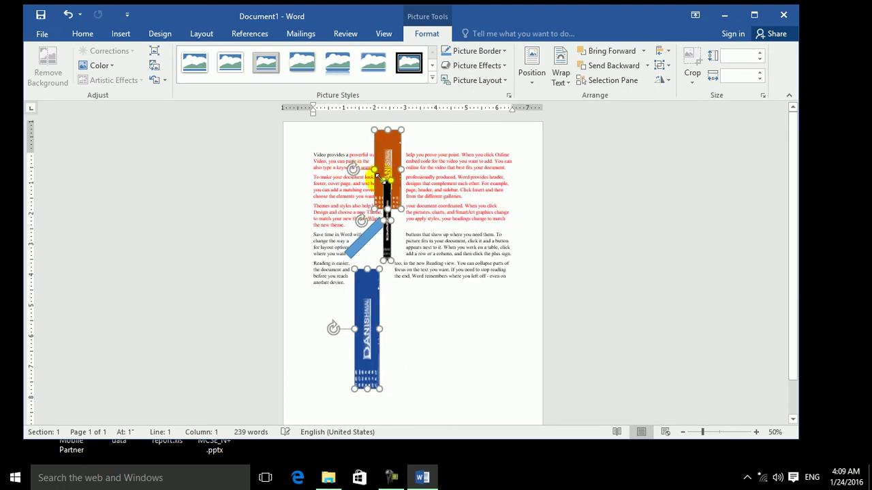
drag(387, 216, 455, 224)
drag(388, 189, 426, 243)
drag(375, 305, 342, 233)
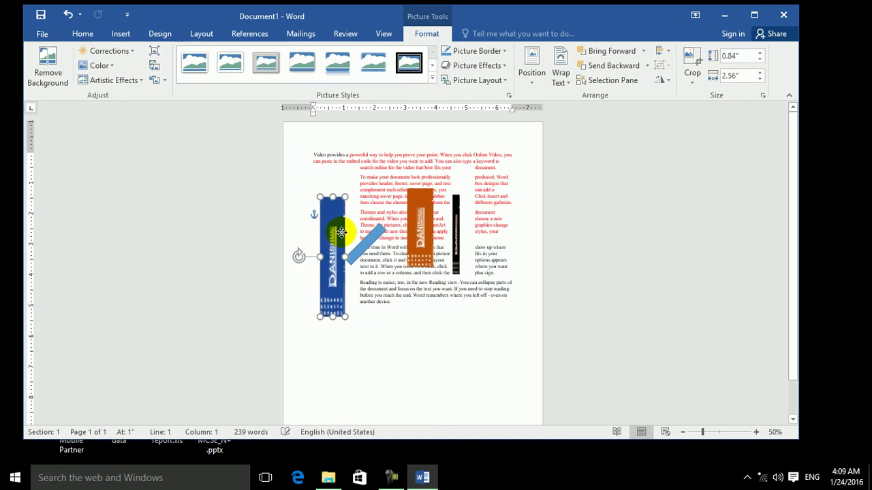
Step: Select all three pictures, set their alignment reference to Align to Page and center them horizontally on the page
shift+click(423, 237)
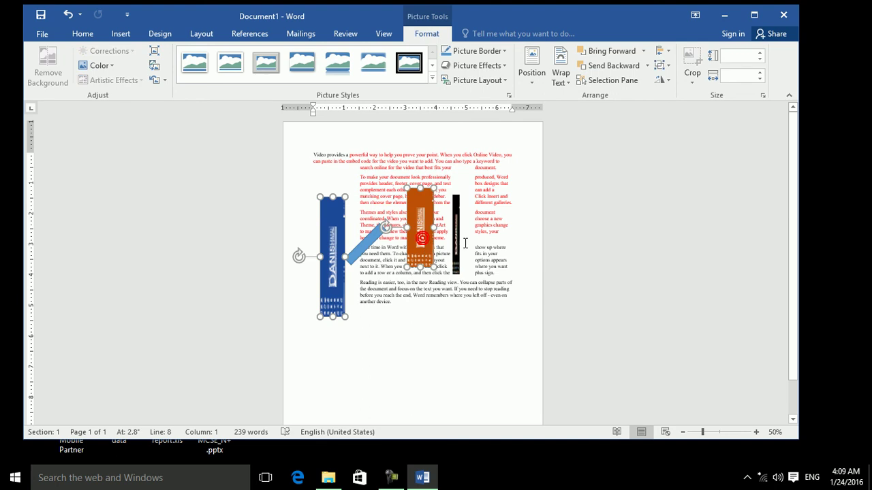
shift+click(455, 247)
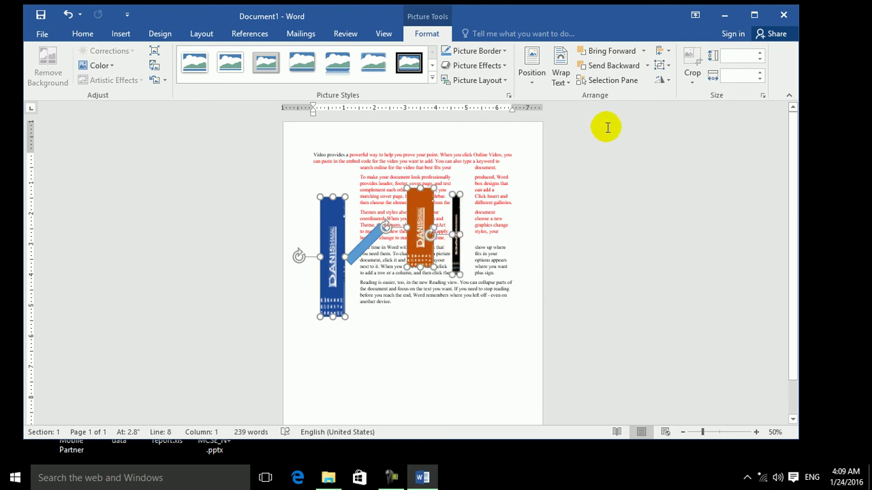
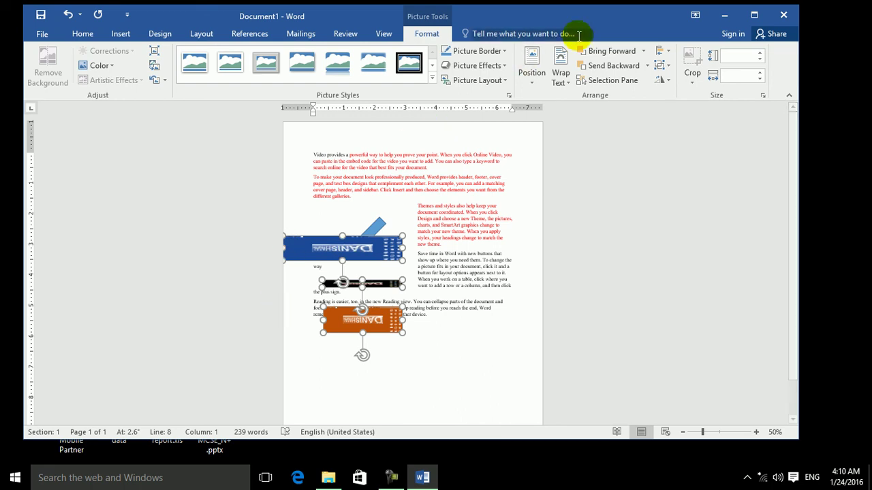
click(670, 51)
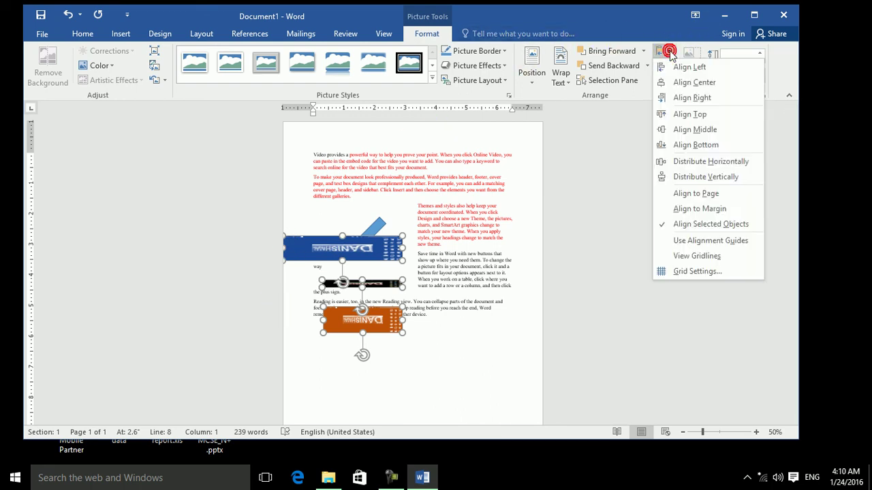
click(677, 194)
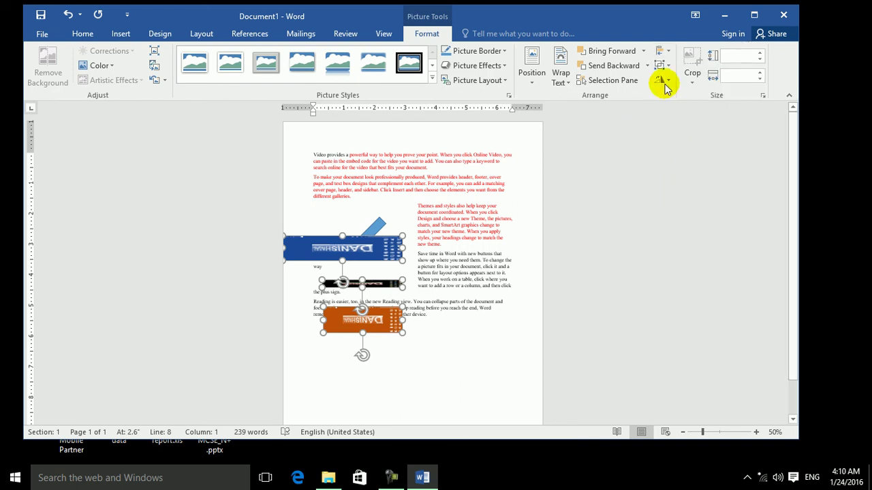
click(661, 52)
click(681, 81)
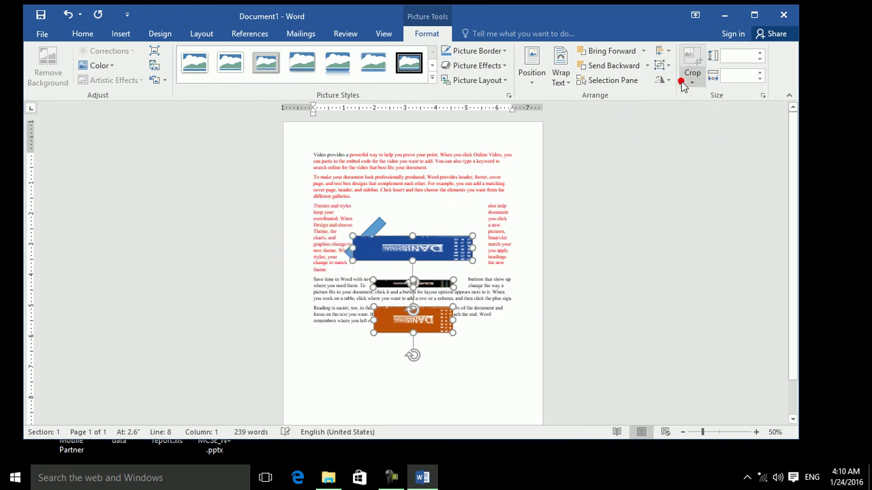
Step: Align the three selected pictures to the right edge of the page, and after that to its left edge
click(669, 52)
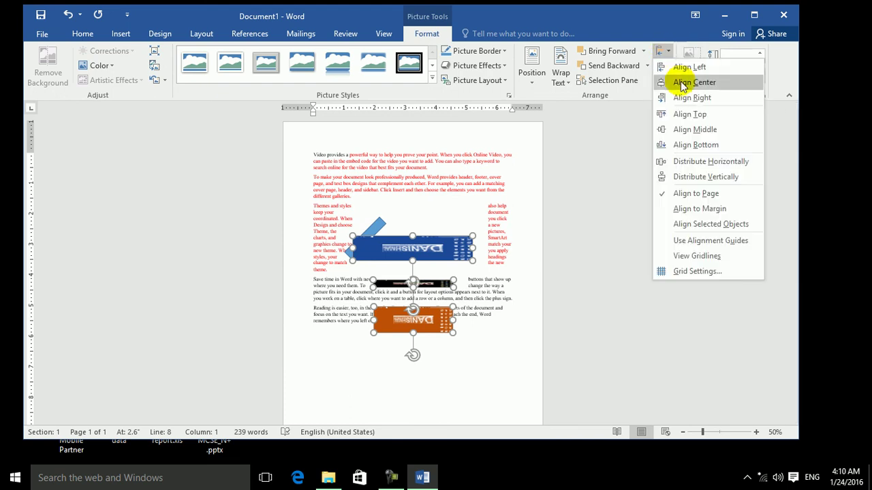
click(686, 98)
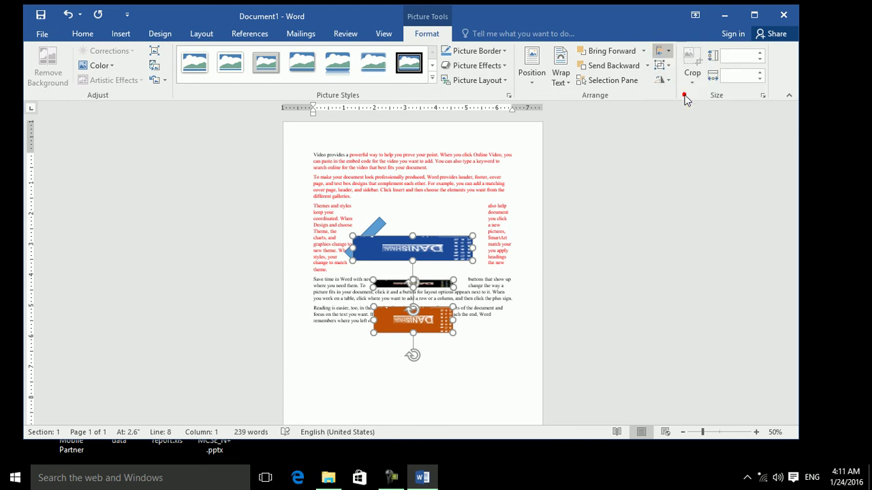
click(669, 53)
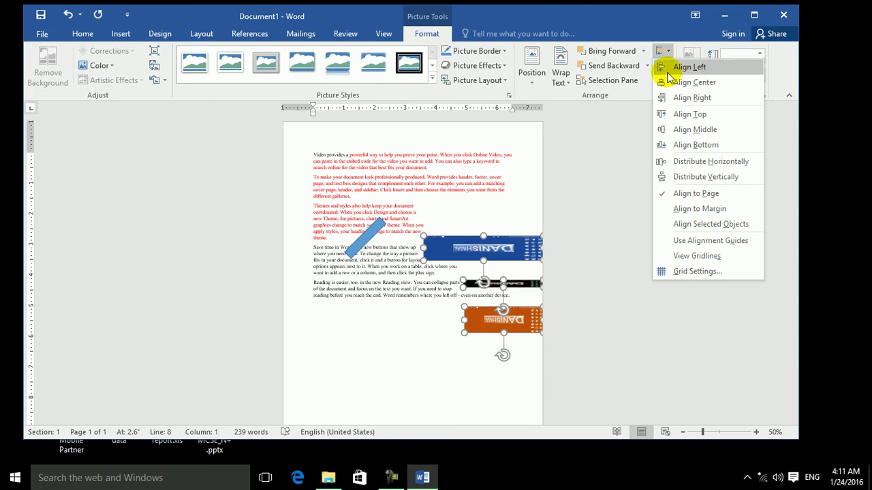
click(666, 68)
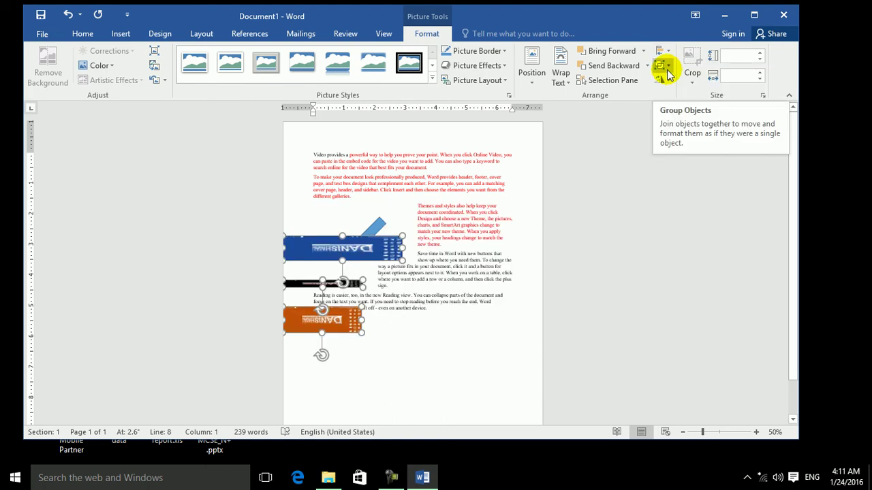
Step: Set the three selected pictures' alignment reference to Align to Margin and center them horizontally
click(669, 53)
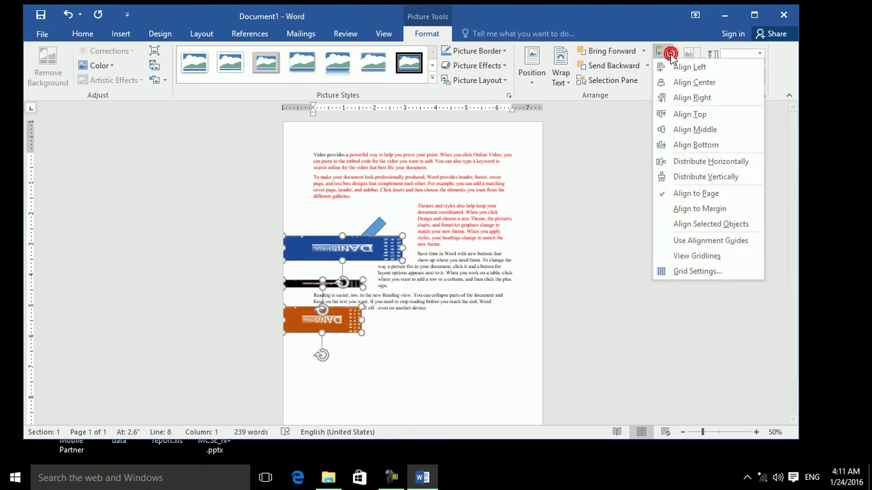
click(686, 210)
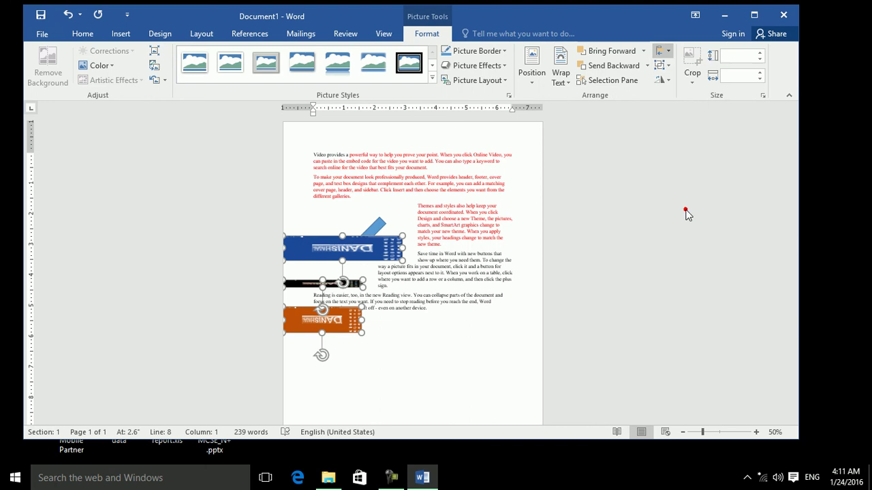
click(669, 51)
click(694, 82)
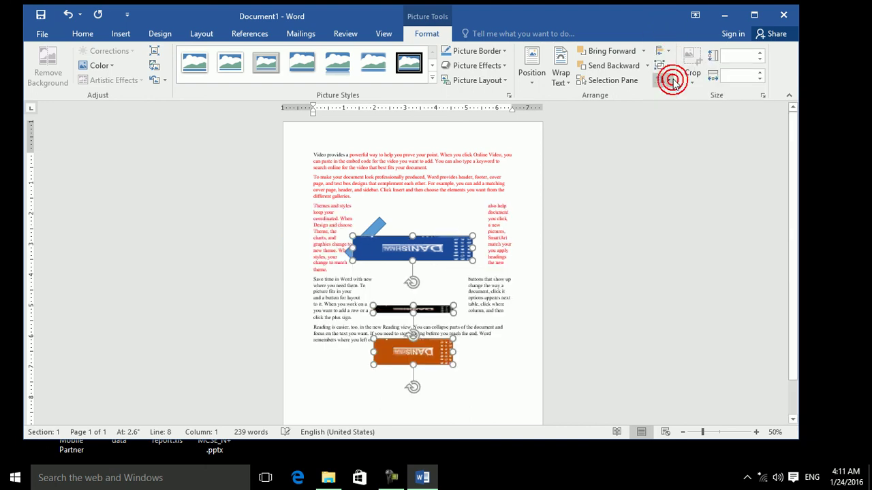
Step: Align the three selected pictures to the left margin, and after that to the right margin
click(666, 58)
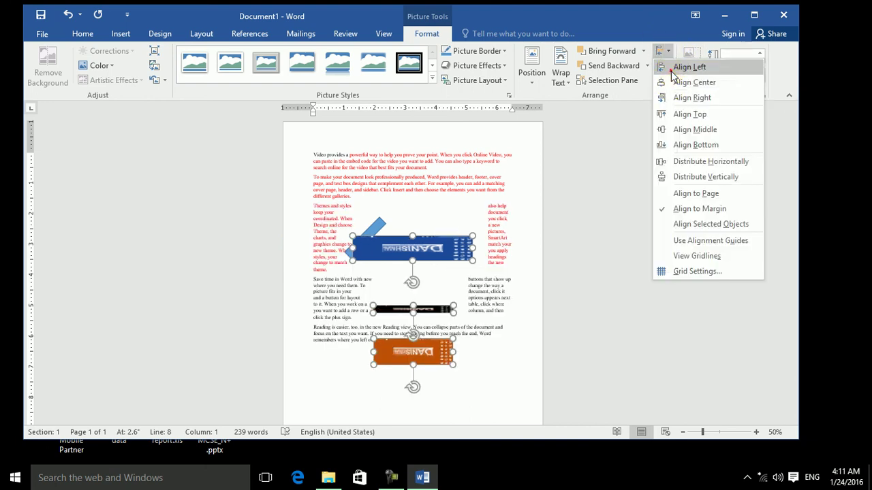
click(669, 67)
click(667, 55)
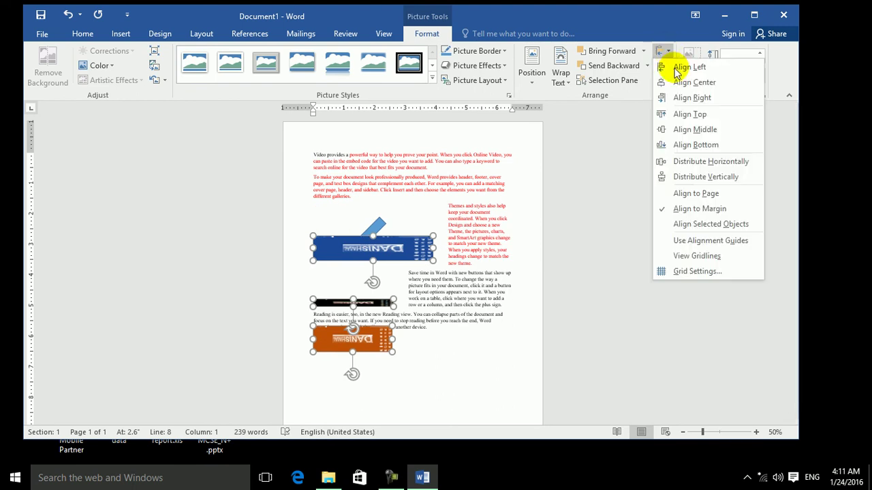
click(683, 97)
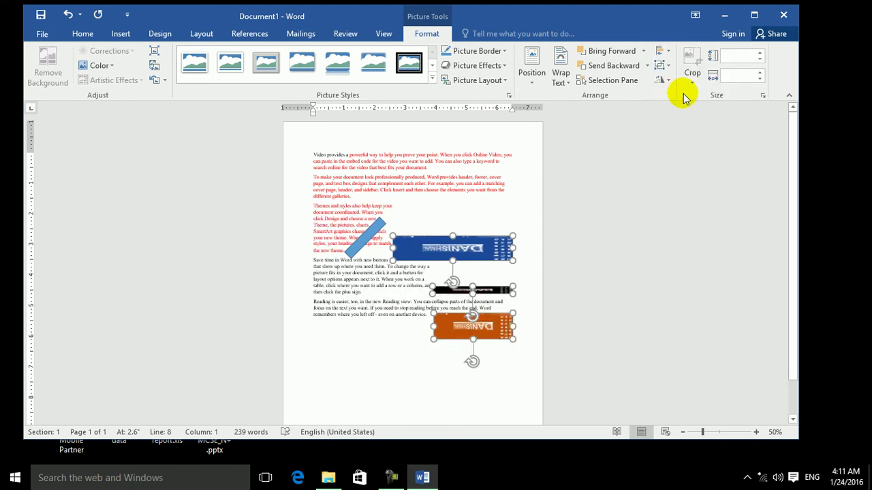
Step: Set the alignment reference to Align Selected Objects and align the three pictures to their left edges
click(671, 55)
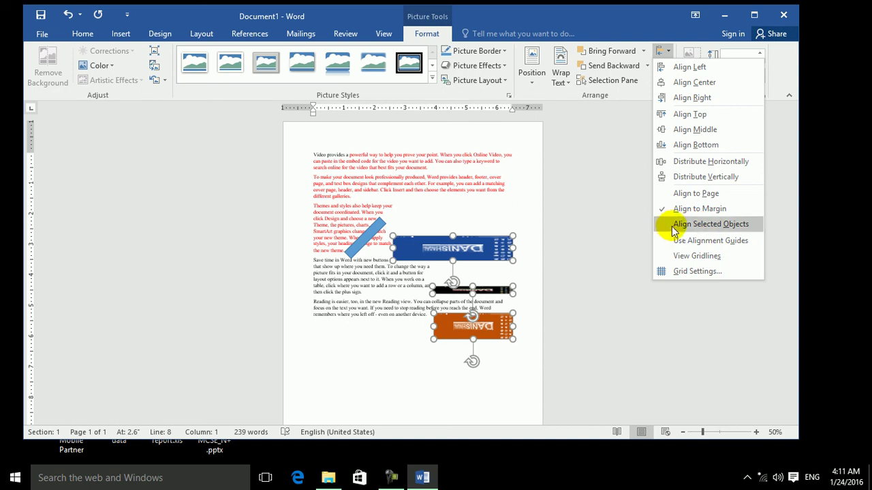
click(709, 224)
click(671, 49)
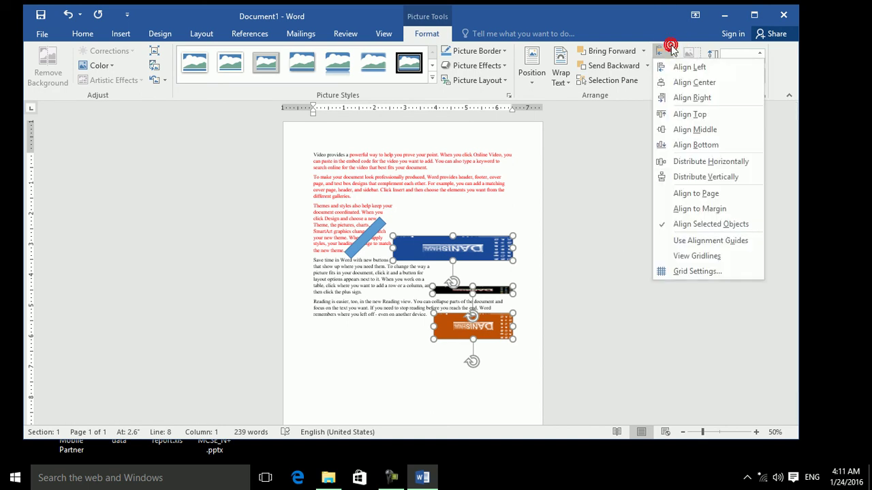
click(677, 67)
Step: Align the three selected pictures to each other with Align Center, followed by Align Right
click(670, 53)
click(673, 82)
click(666, 51)
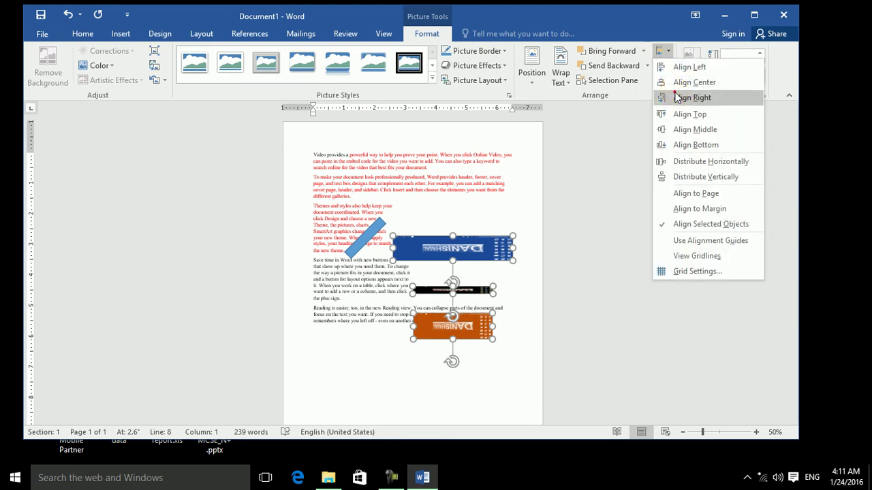
click(677, 98)
Step: Turn on Use Alignment Guides and move the three pictures up along the right margin, starting beside the first paragraph
click(667, 51)
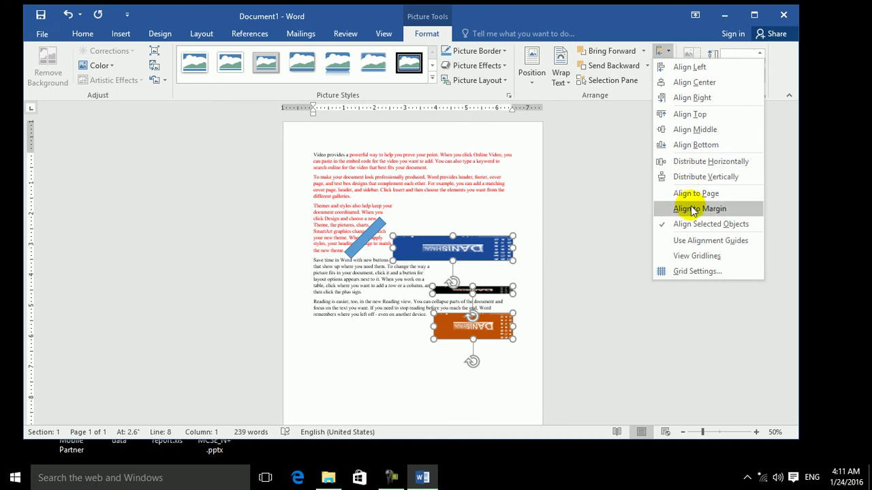
click(688, 242)
drag(483, 245, 469, 158)
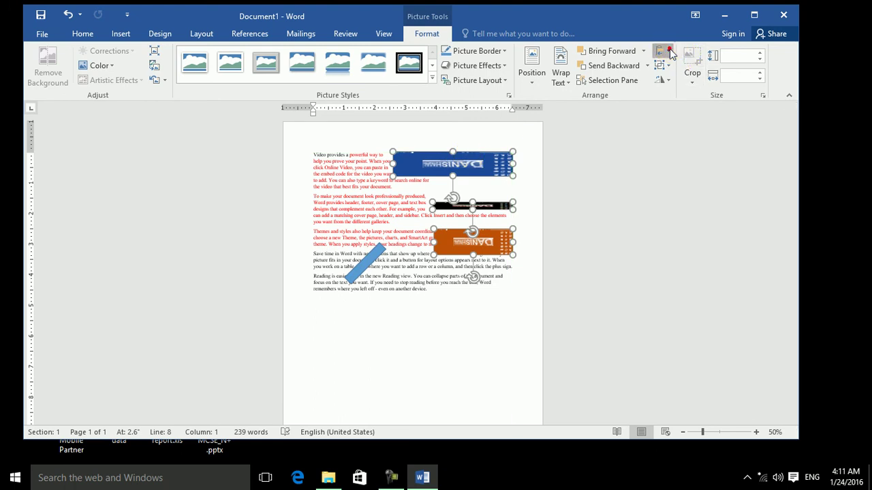
Step: Turn off Use Alignment Guides and move the three pictures down so the blue one sits beside the second paragraph
click(669, 53)
click(675, 239)
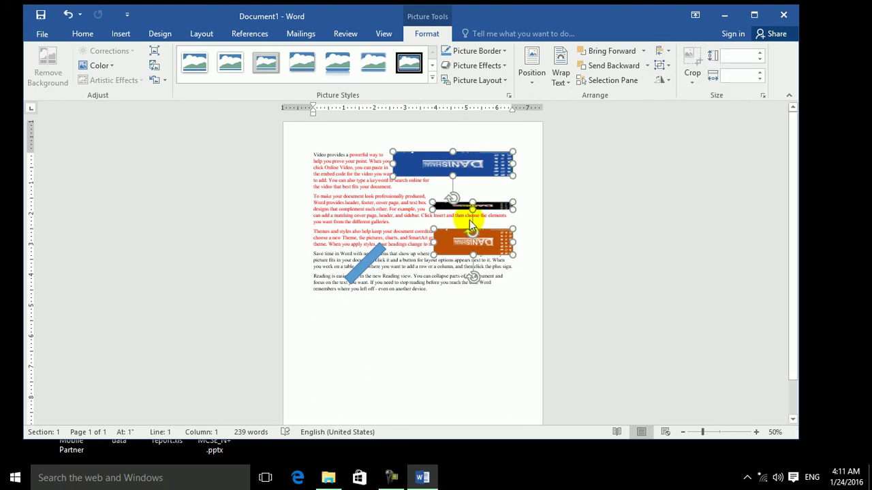
drag(469, 170, 472, 232)
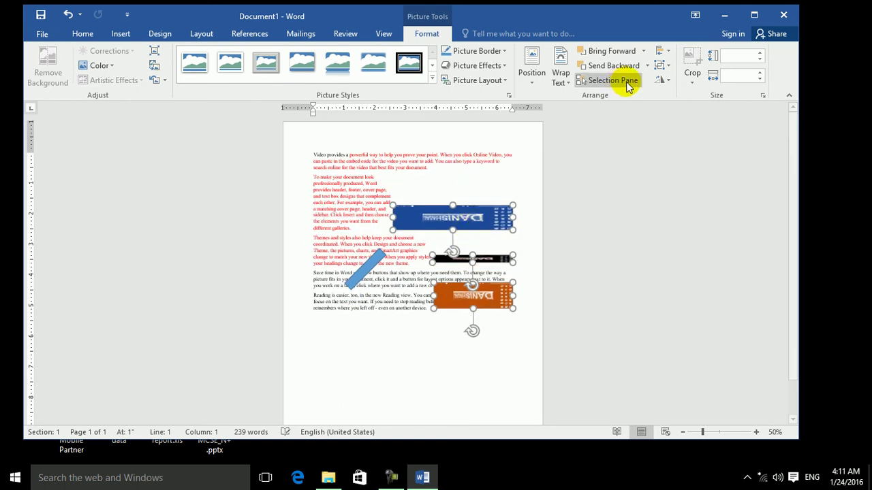
Step: Display the drawing gridlines on the page and delete the three selected pictures
click(670, 54)
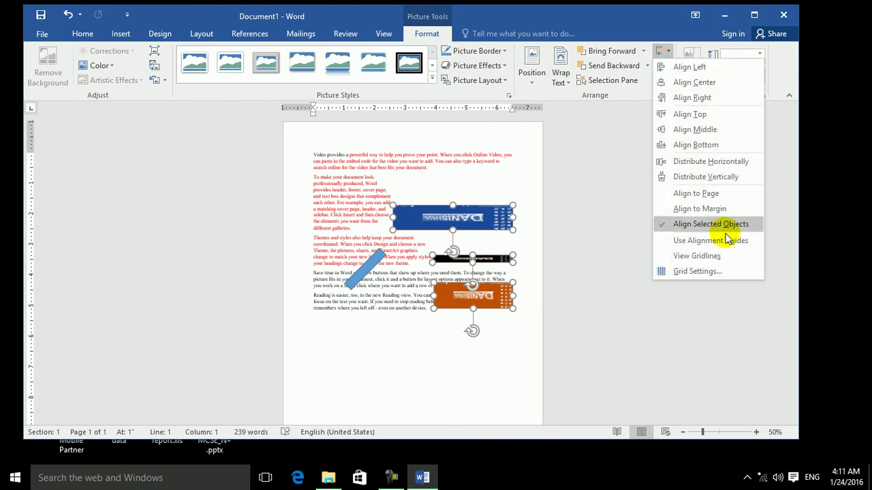
click(696, 256)
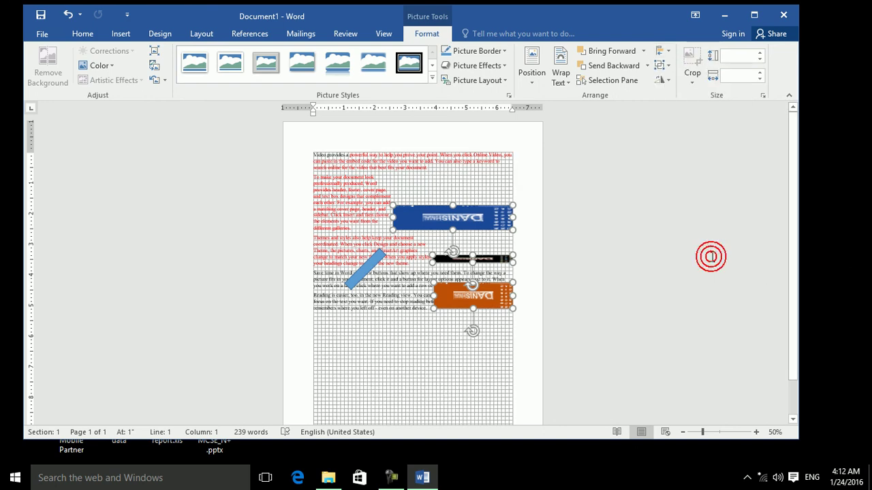
click(722, 434)
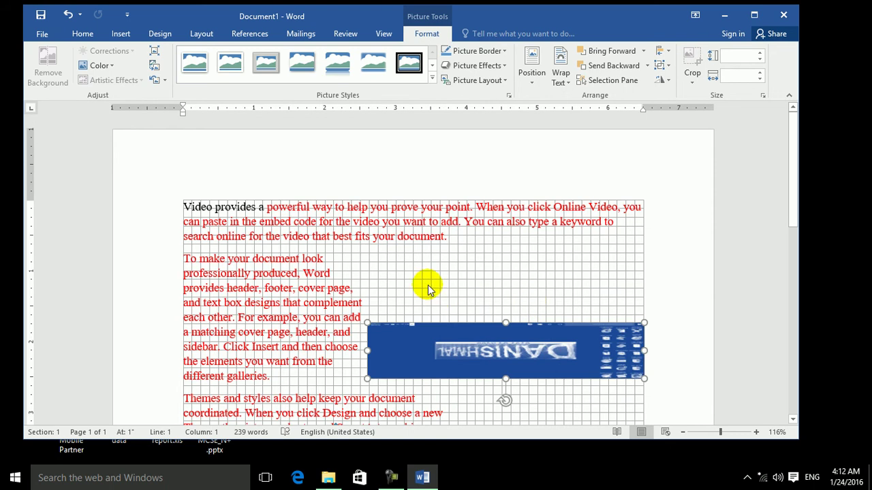
click(422, 261)
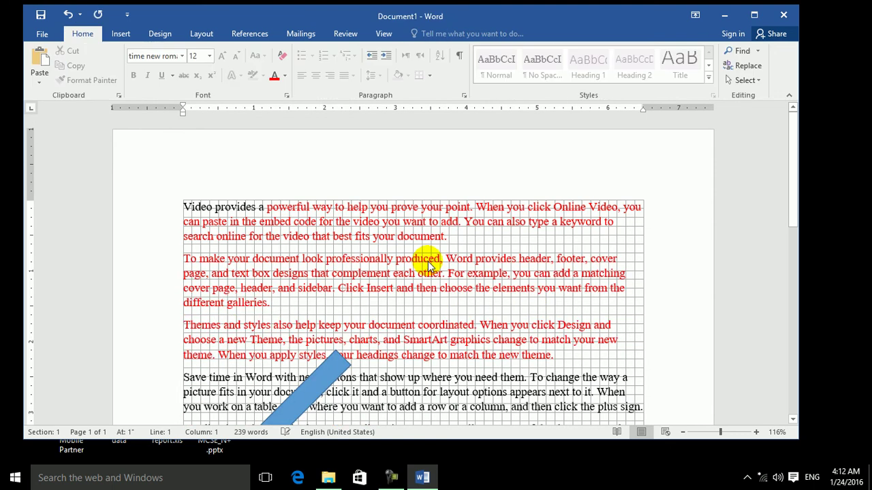
Step: Draw a rectangle about 1.13" high and 1.5" wide and place it over the middle of the second paragraph
click(133, 35)
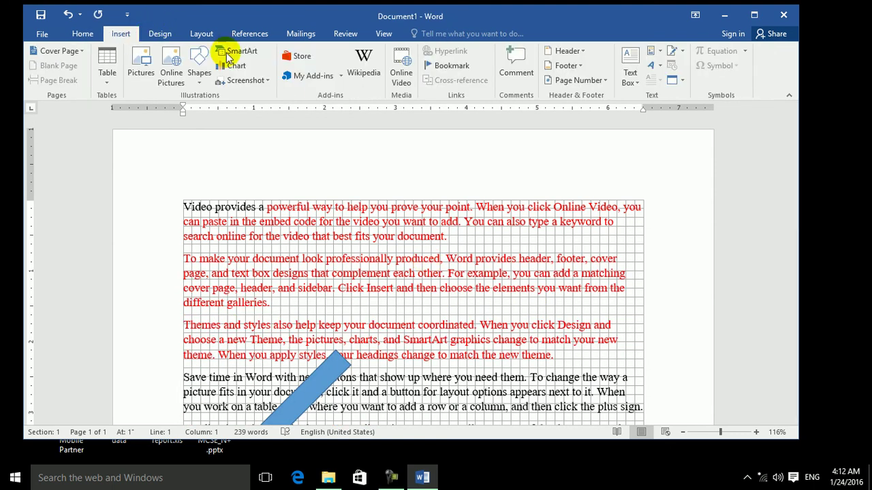
click(204, 77)
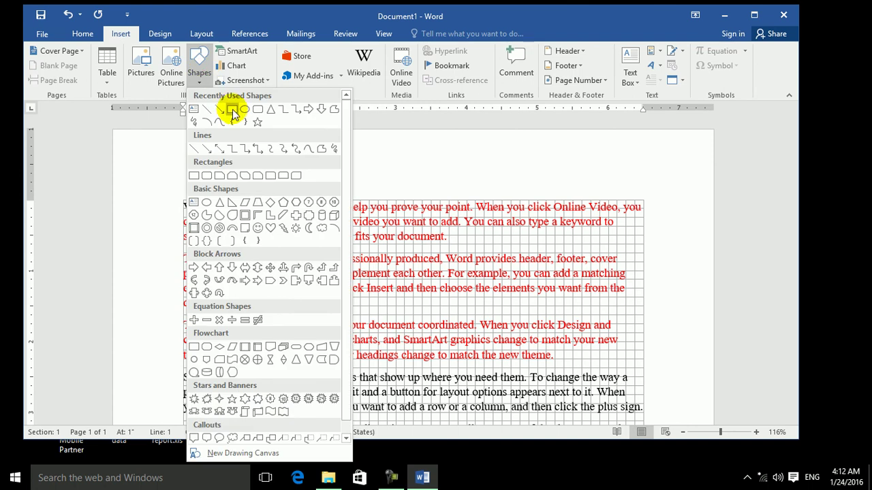
click(231, 112)
drag(403, 282, 510, 362)
drag(465, 333, 412, 303)
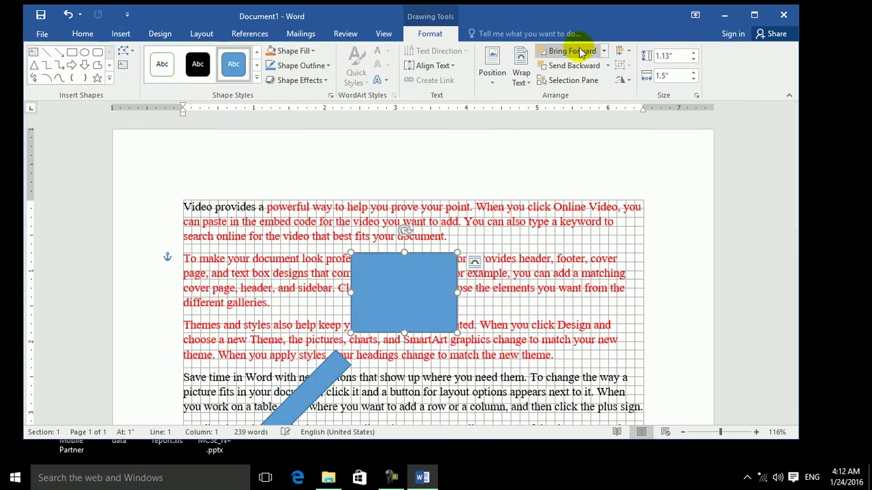
Step: Toggle the page gridlines off and back on with the Gridlines view option
click(383, 33)
click(182, 65)
click(183, 64)
click(182, 65)
click(183, 65)
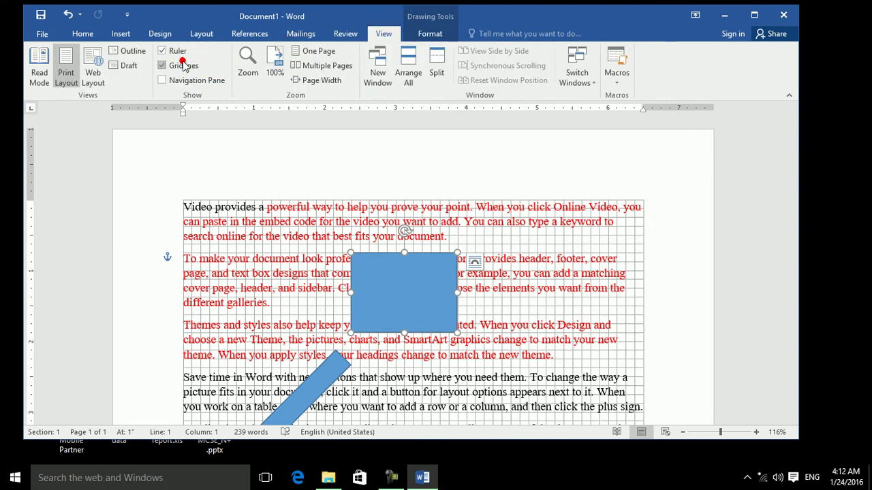
Step: In the grid settings, hide the on-screen gridlines and enable the alignment guides, and move the rectangle up toward the left margin
click(430, 33)
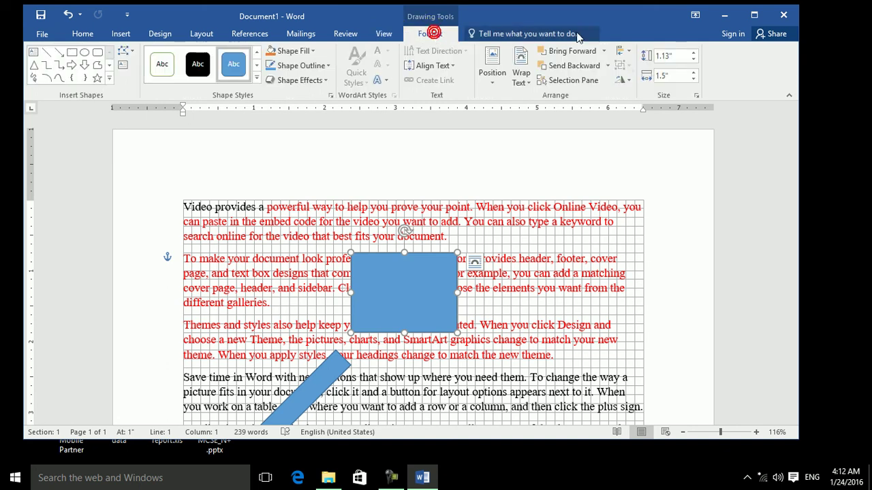
click(624, 52)
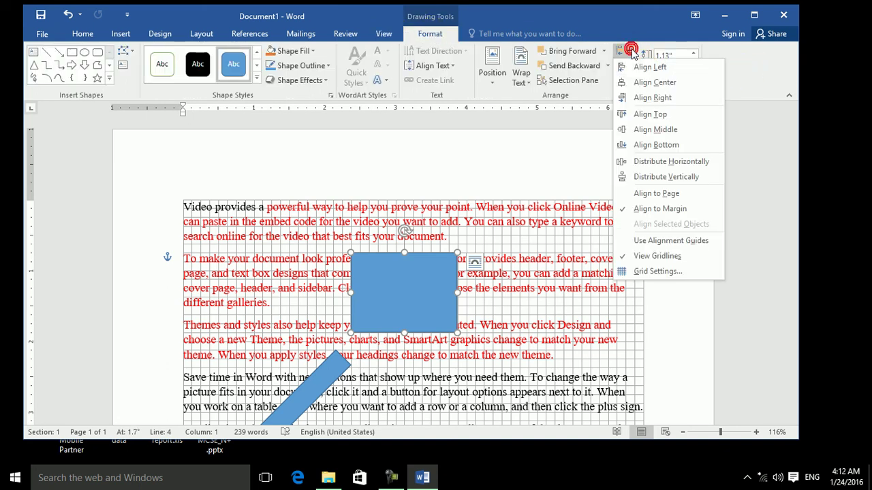
click(657, 272)
key(alt+l)
click(317, 98)
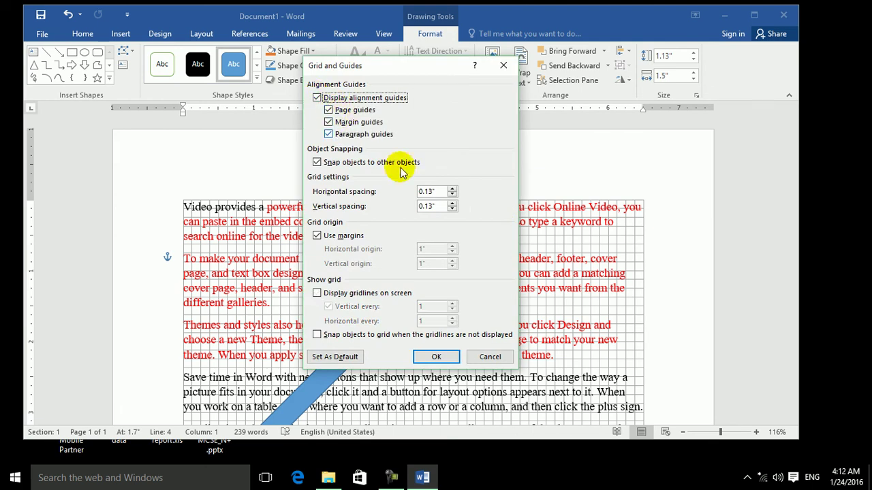
click(437, 356)
drag(402, 295, 295, 268)
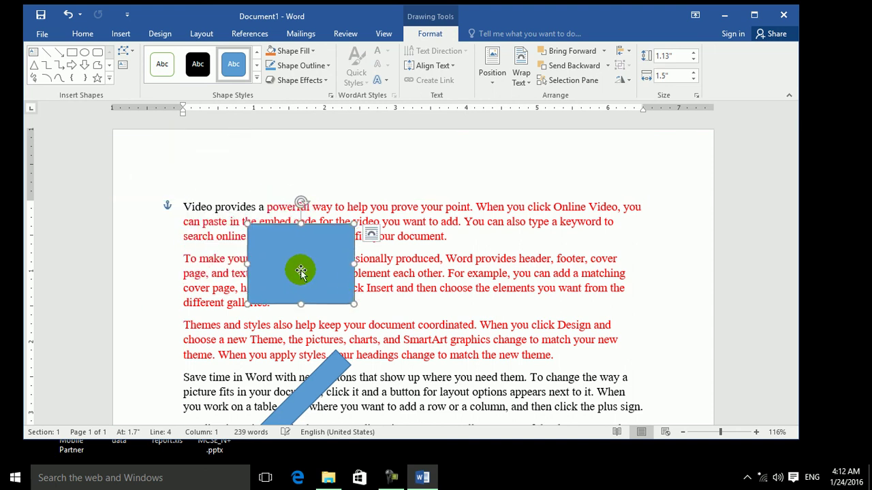
Step: Disable the paragraph guides in the grid settings and move the rectangle toward the middle of the second paragraph
click(623, 52)
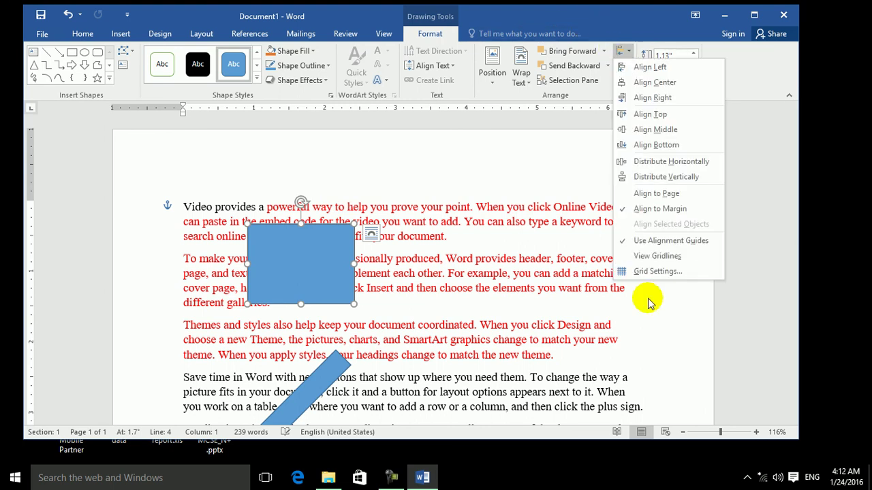
click(648, 276)
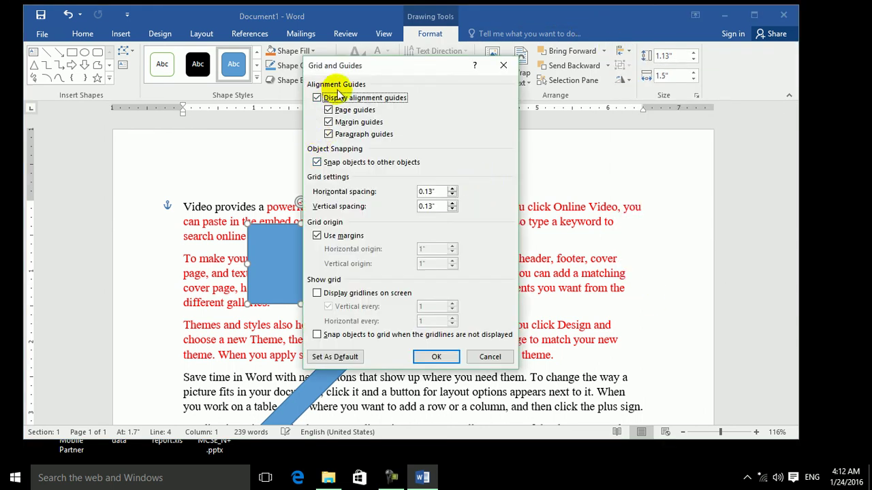
click(342, 136)
click(436, 356)
drag(273, 262, 353, 282)
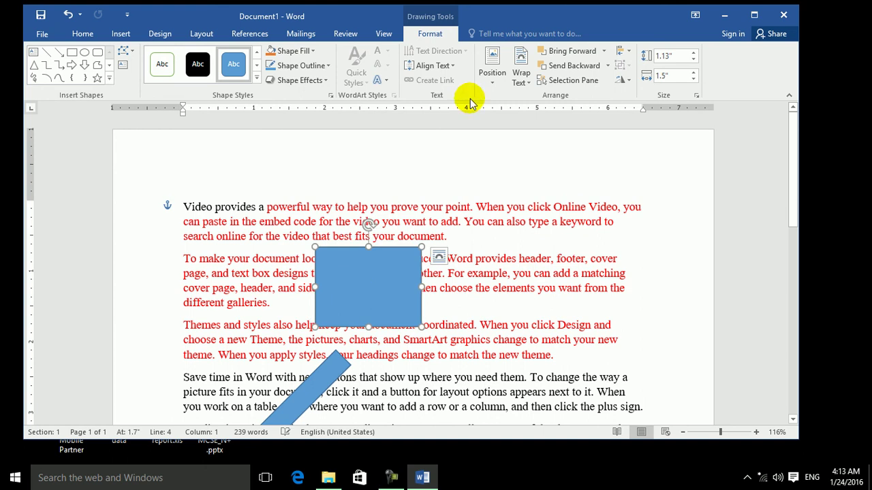
Step: Re-enable the paragraph guides in the grid settings and move the rectangle up over the first two paragraphs
click(621, 51)
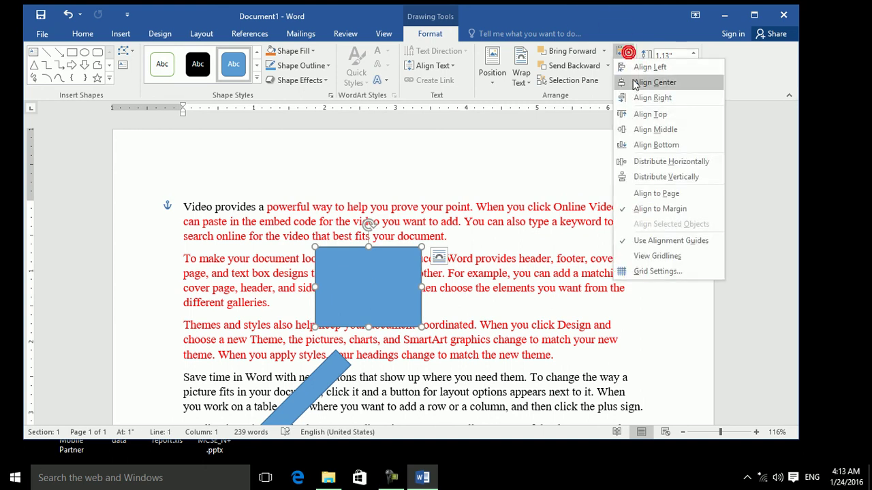
click(654, 271)
click(329, 134)
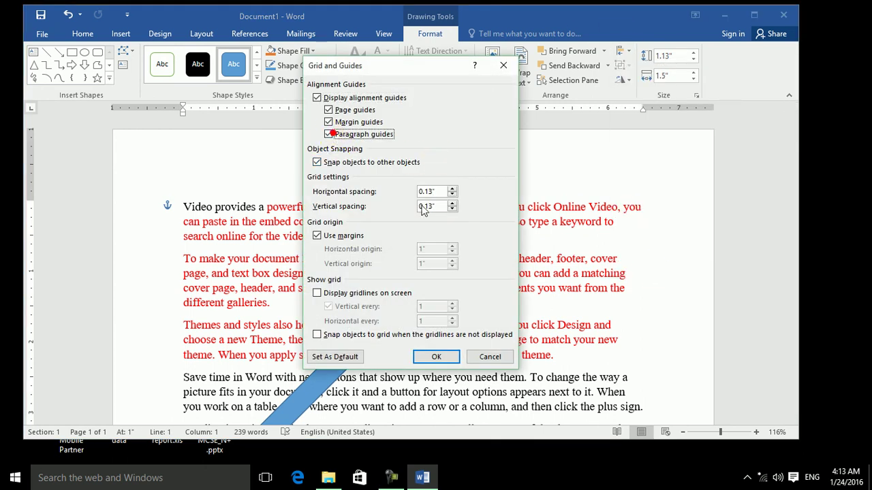
click(443, 357)
drag(370, 293, 376, 250)
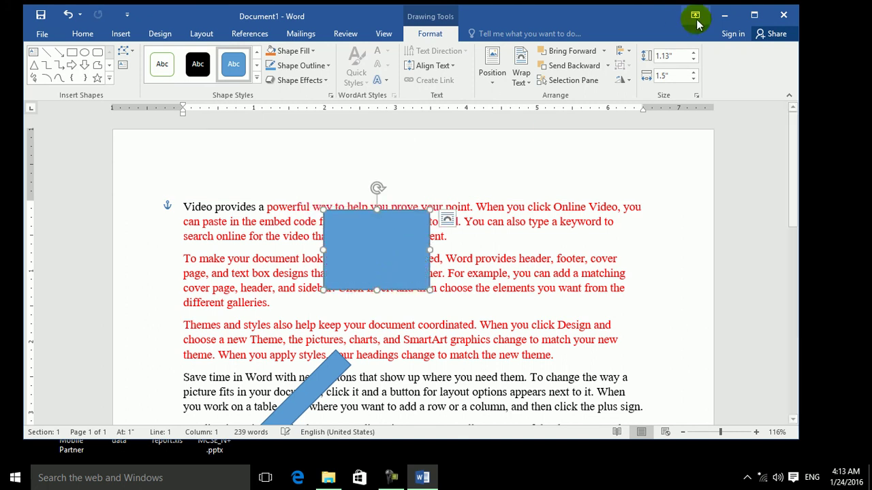
Step: Disable the page guides in the grid settings and move the rectangle up across the page's top margin
click(631, 53)
click(656, 271)
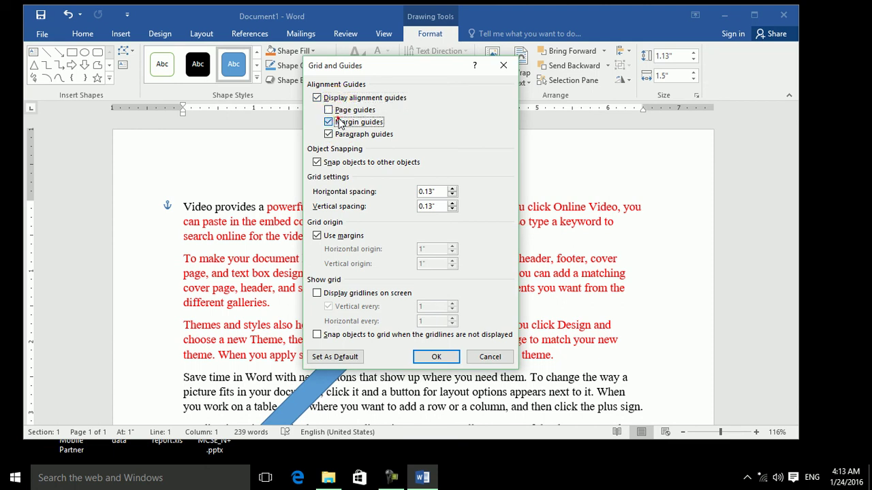
click(434, 355)
drag(376, 271, 362, 243)
Step: Re-enable the page guides in the grid settings and place a copy of the rectangle to its right, slightly lower
click(631, 52)
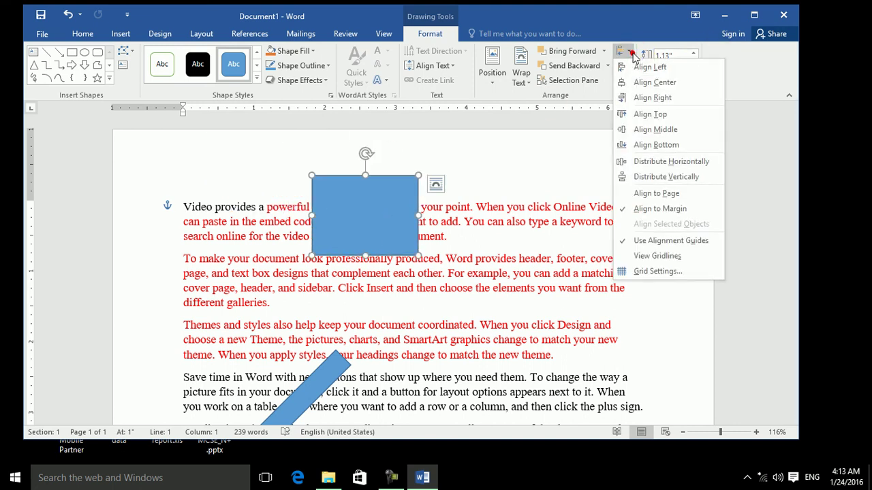
click(653, 271)
click(330, 111)
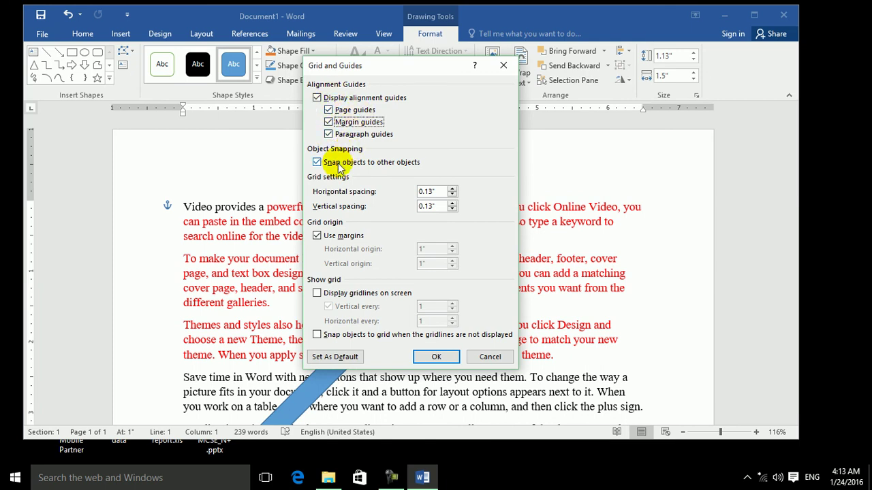
click(338, 162)
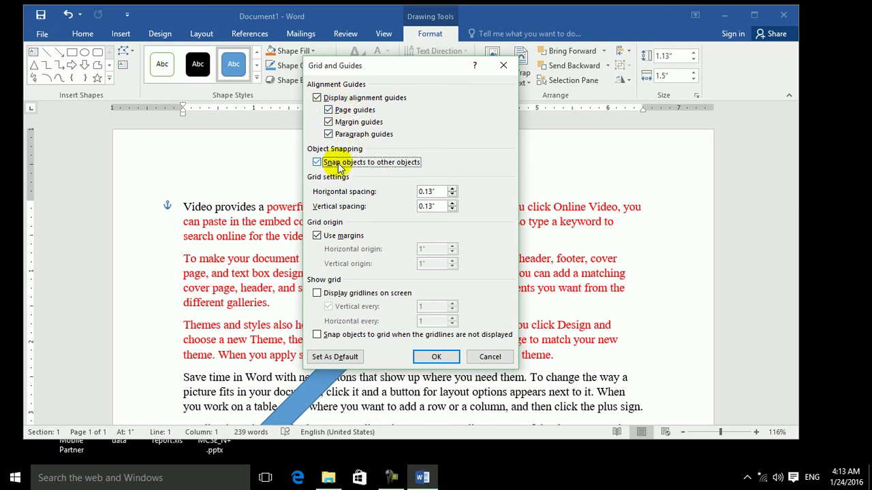
click(419, 357)
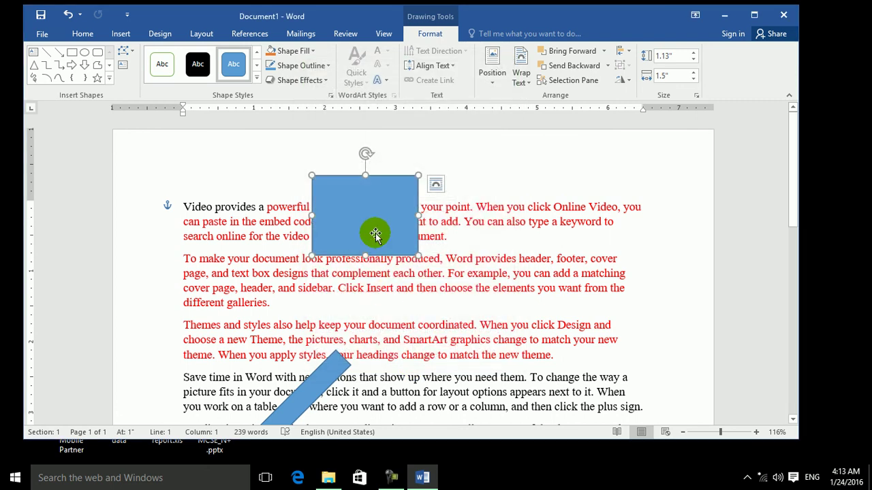
drag(375, 233, 472, 239)
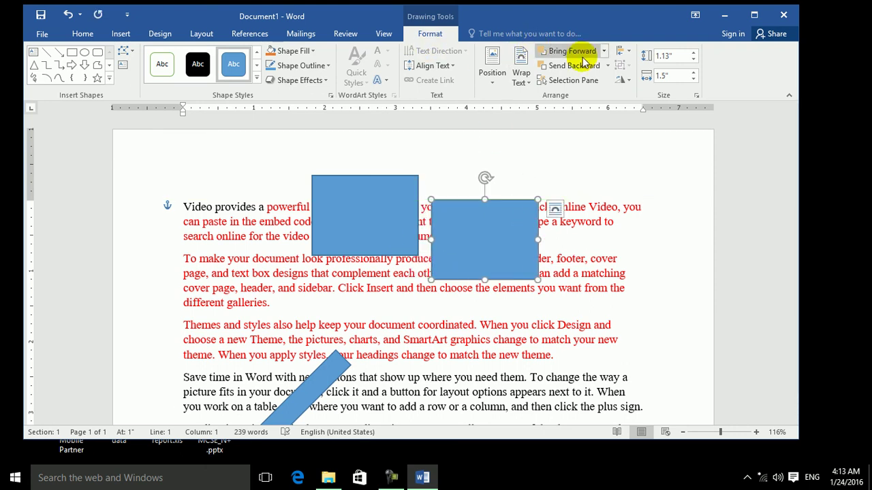
Step: Show the gridlines and move the copied rectangle up across the page's top margin
click(627, 52)
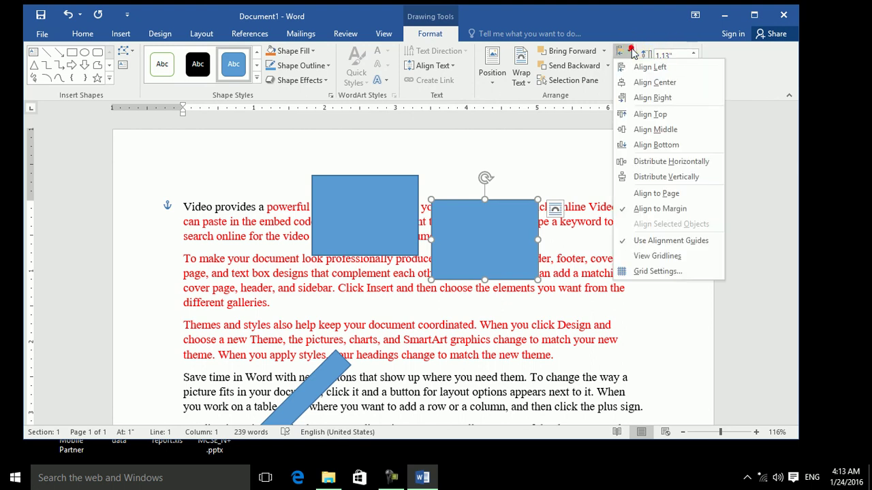
click(652, 261)
drag(520, 250, 529, 180)
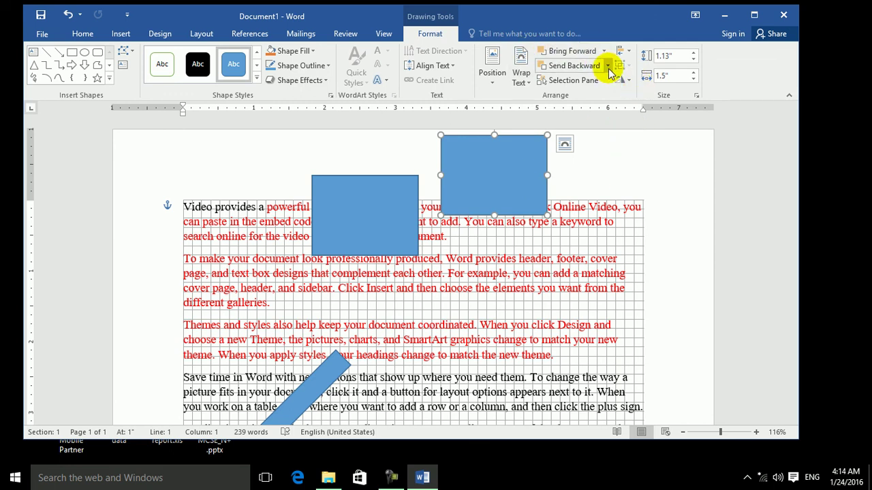
Step: In the grid settings, set the horizontal spacing to 0.6" and increase the vertical spacing, and move the original rectangle down over the second paragraph
click(623, 55)
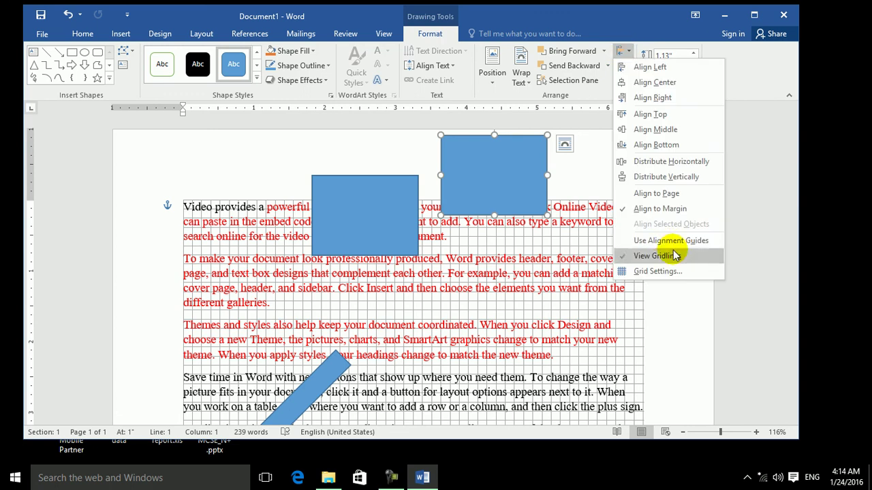
click(664, 268)
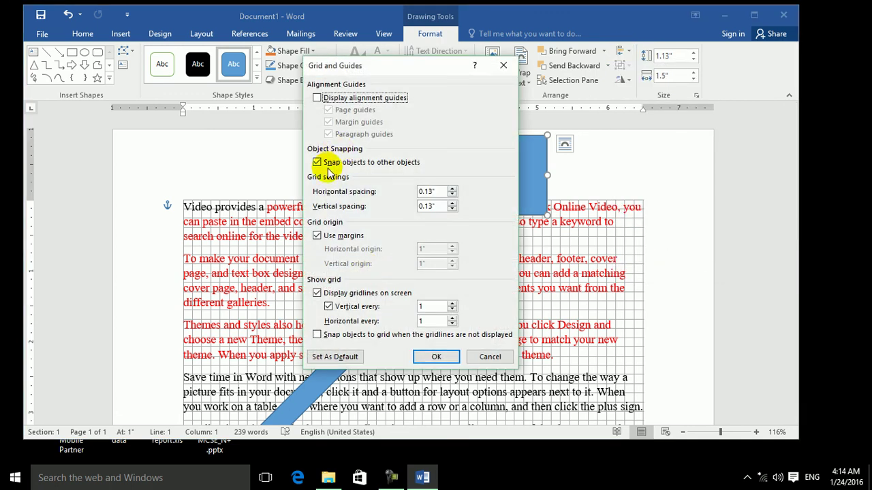
click(452, 188)
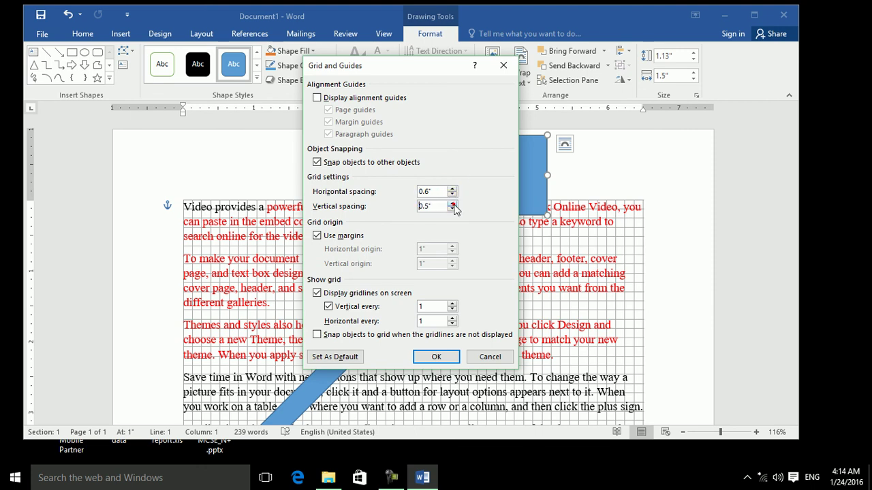
click(426, 357)
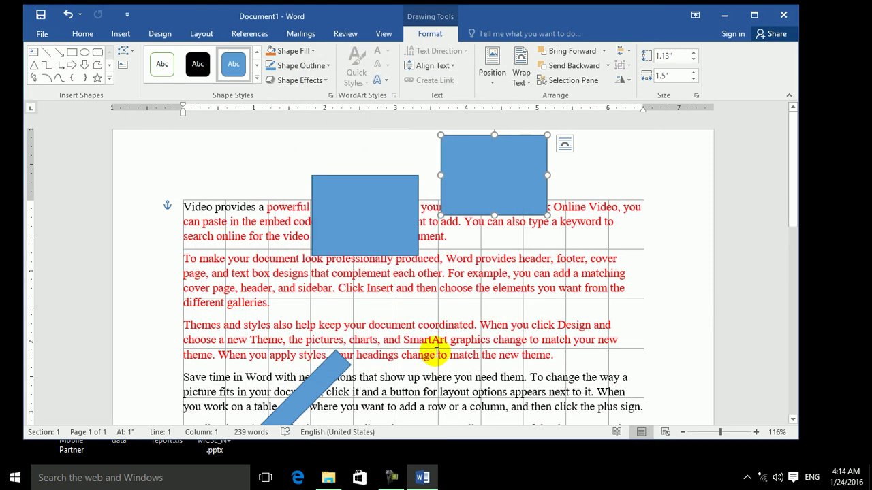
drag(381, 252, 383, 284)
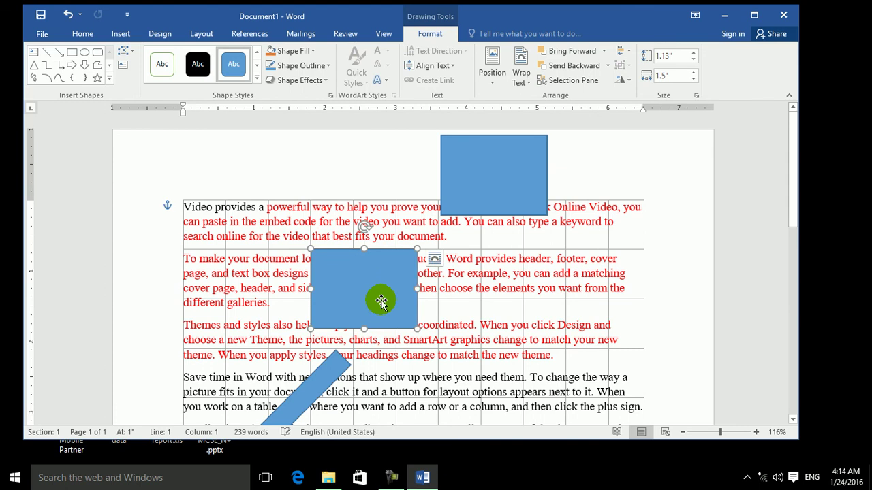
Step: Set the grid's horizontal and vertical spacing to 1" and move the original rectangle up and slightly right over the first two paragraphs
click(626, 52)
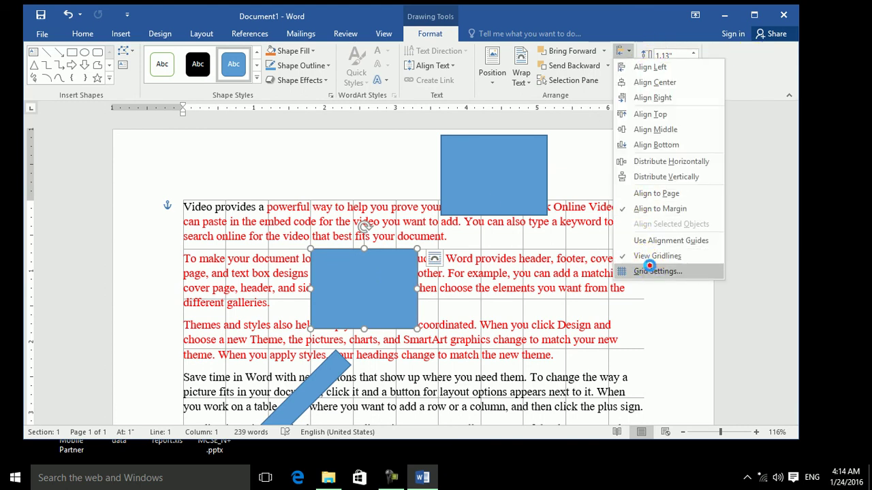
click(650, 272)
click(453, 189)
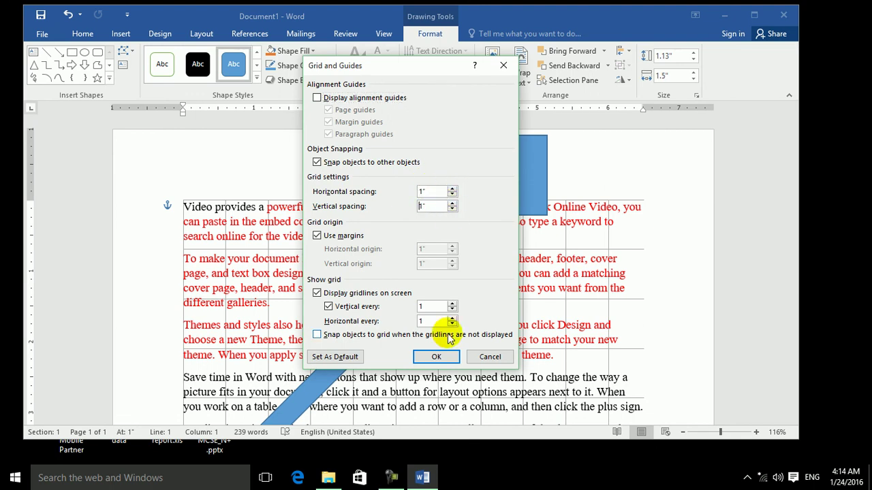
click(436, 357)
click(367, 289)
drag(398, 299, 395, 253)
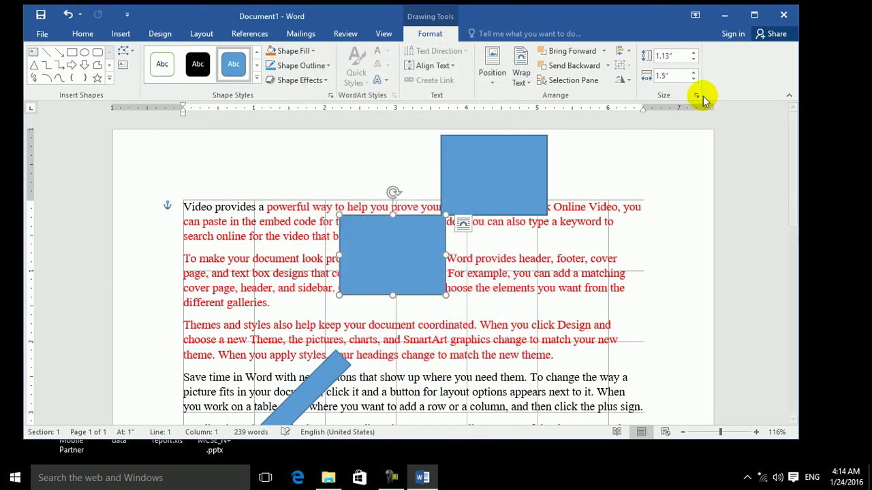
Step: Turn off the use of margins as the grid origin in the grid settings
click(630, 53)
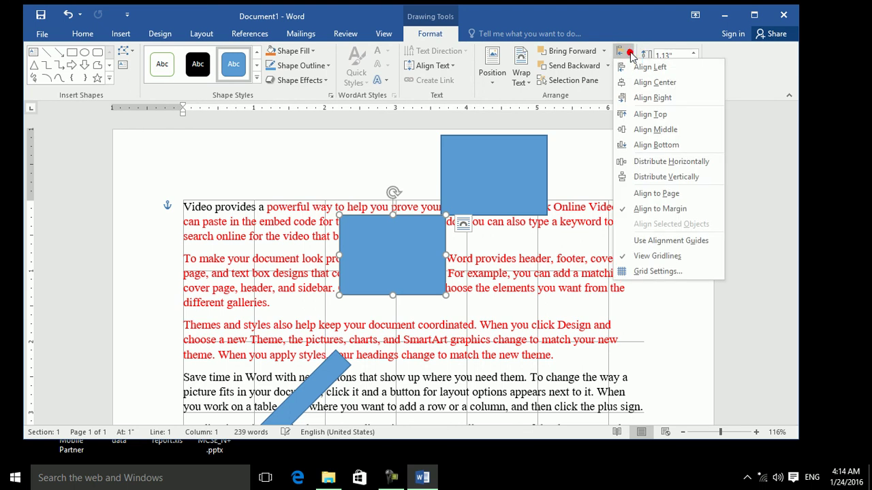
click(644, 267)
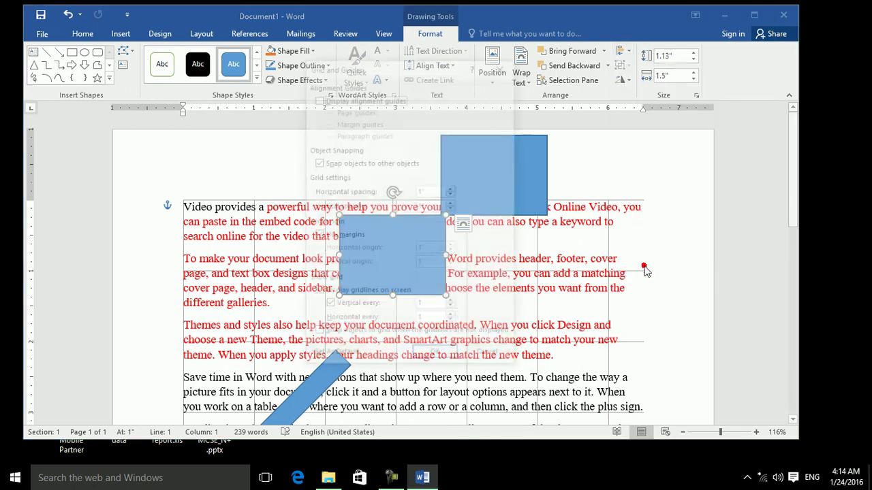
click(343, 236)
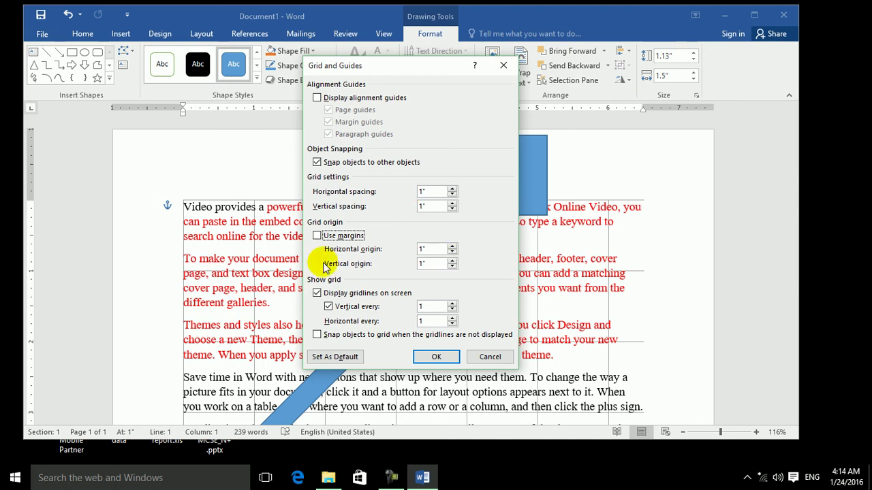
click(433, 357)
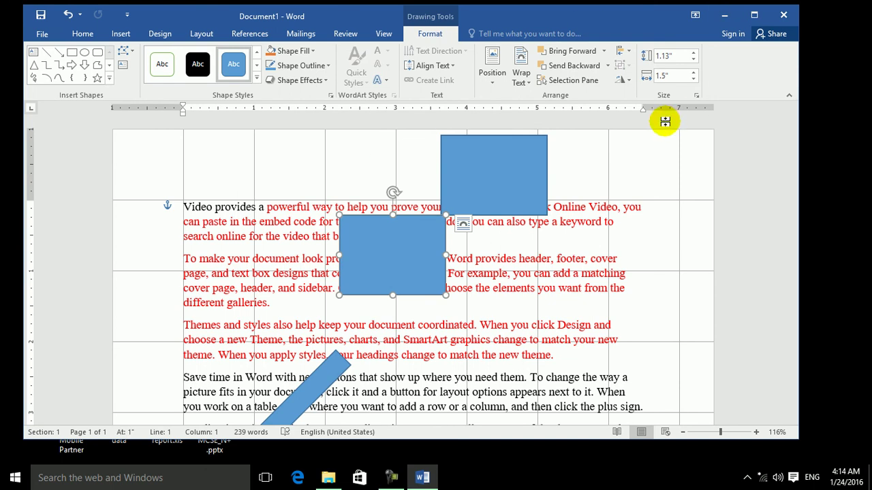
Step: Set the horizontal origin of the grid to 3.7" in the grid settings
click(697, 96)
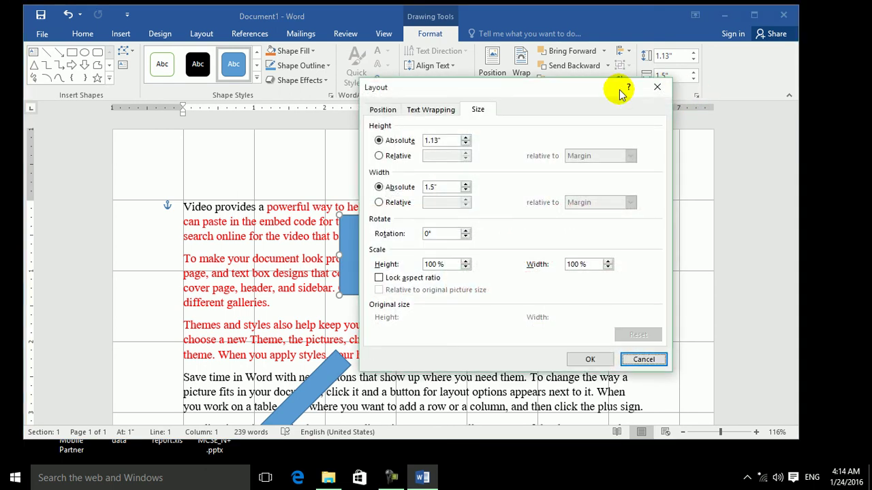
click(658, 87)
click(624, 52)
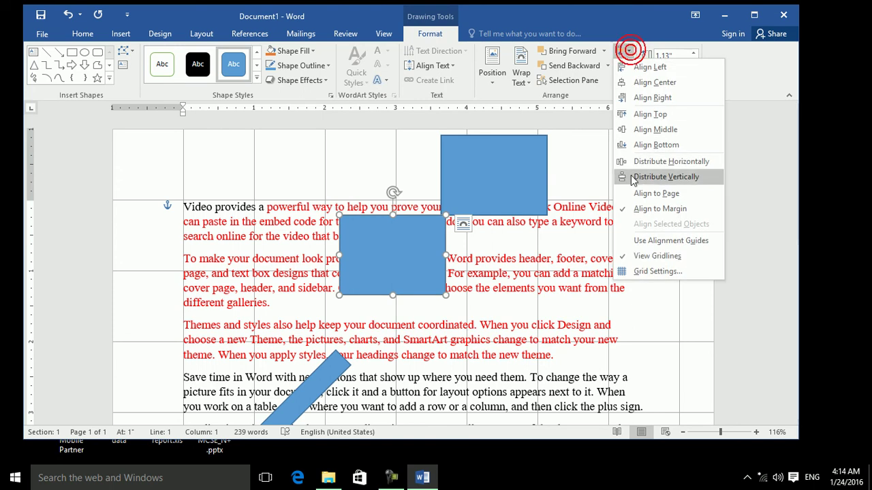
click(656, 272)
click(452, 246)
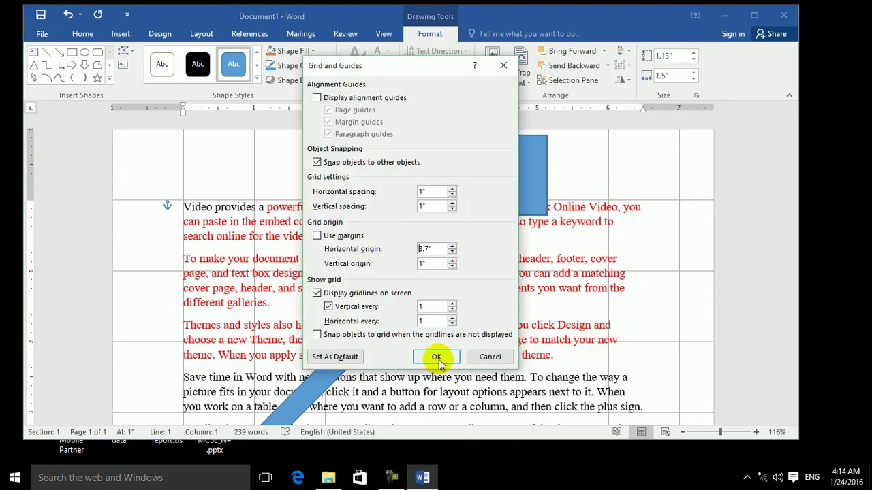
click(436, 358)
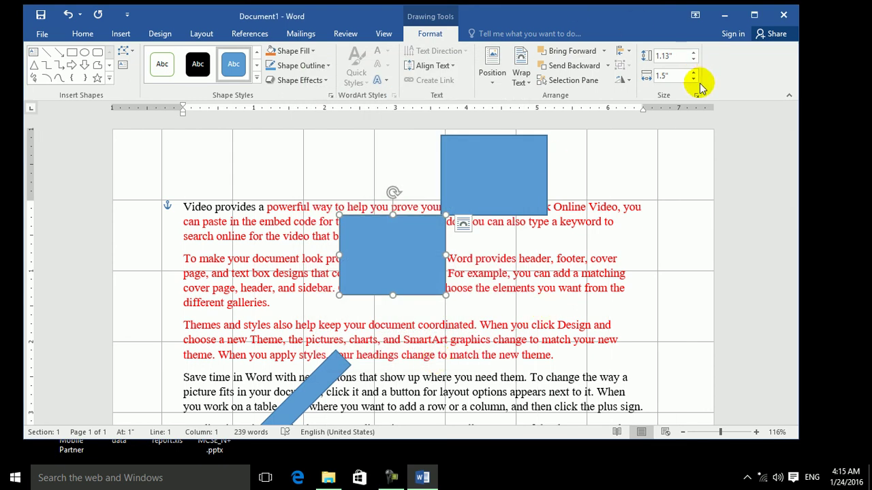
Step: Disable the display of gridlines on screen in the grid settings
click(626, 51)
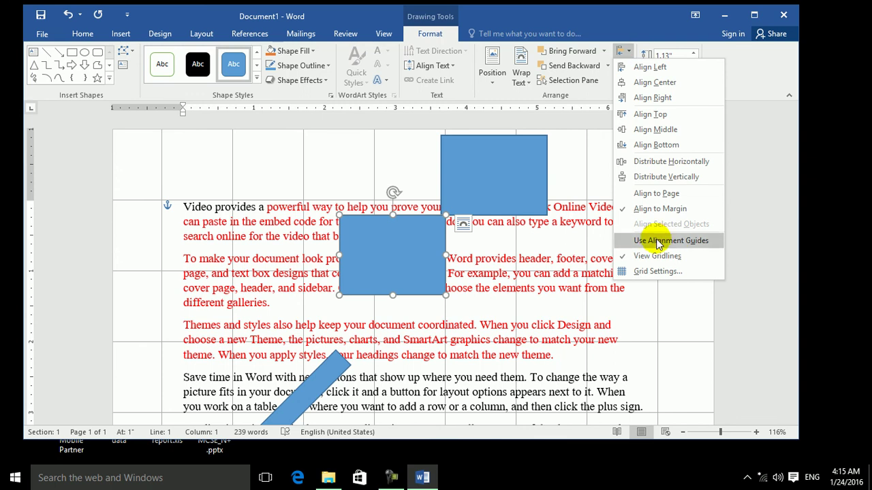
click(648, 274)
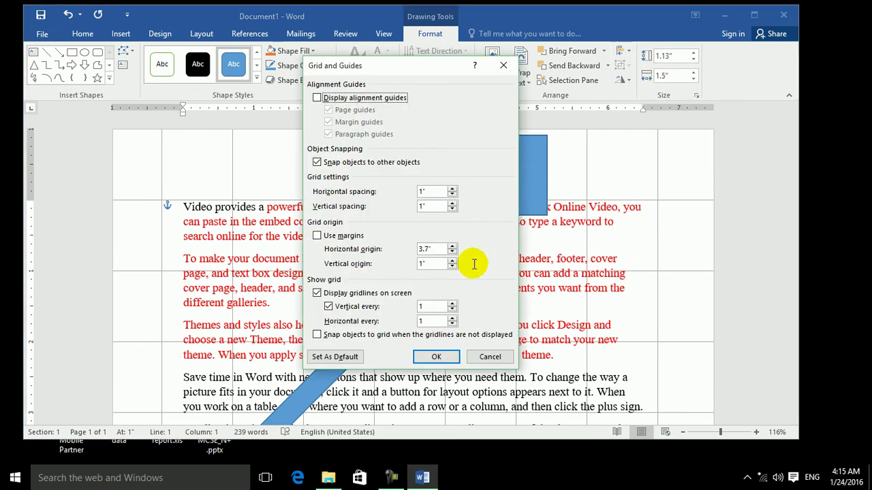
click(339, 295)
click(434, 356)
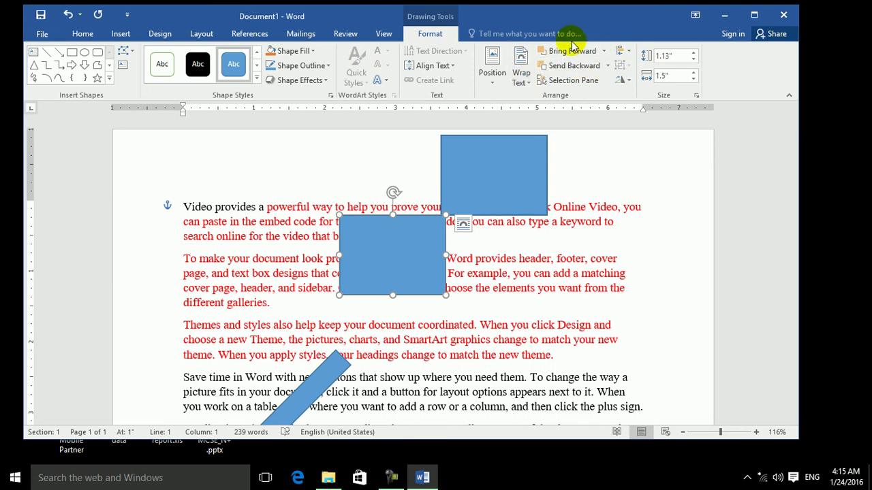
Step: Re-enable the display of gridlines on screen in the grid settings
click(630, 54)
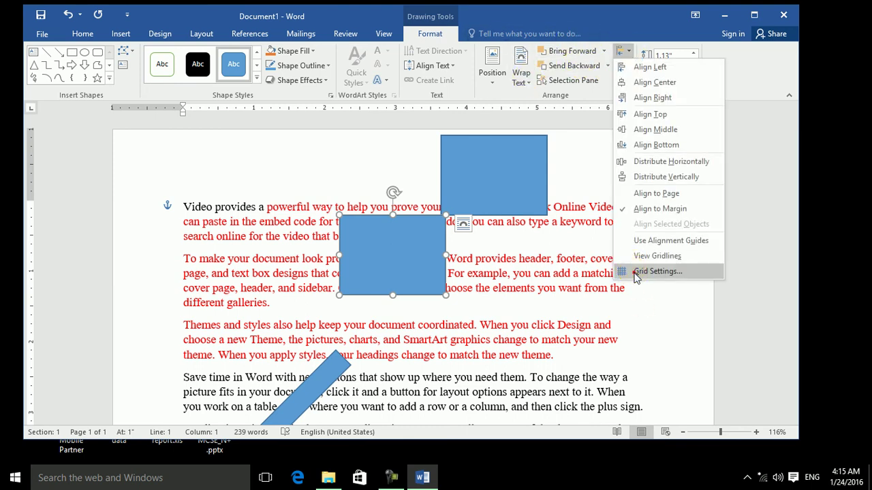
click(634, 272)
click(345, 299)
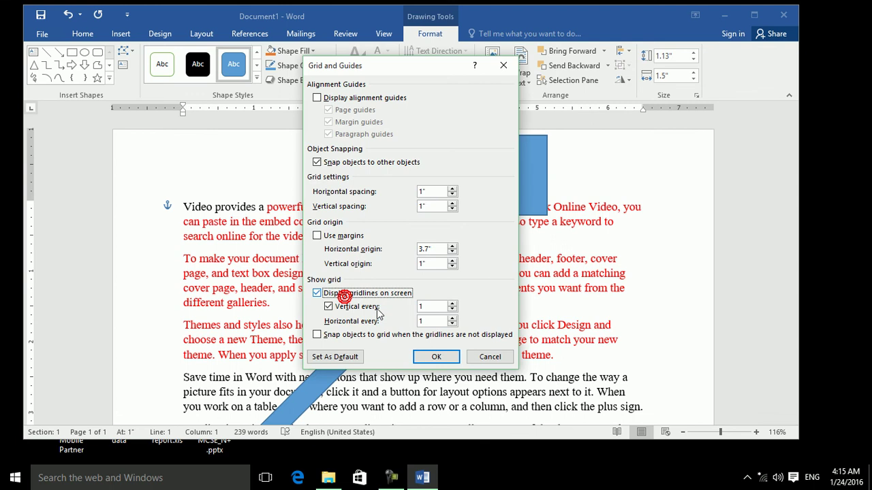
click(436, 357)
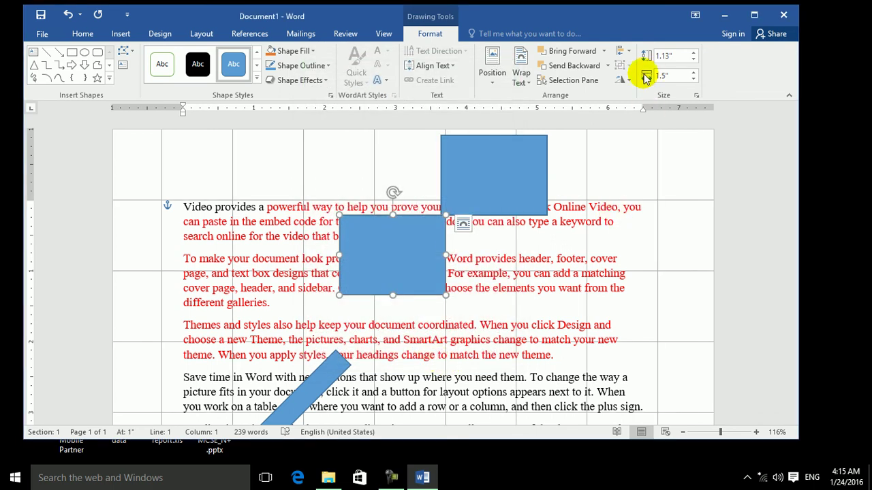
Step: Turn off the vertical gridlines in the grid settings, leaving only the horizontal ones displayed
click(623, 79)
click(623, 52)
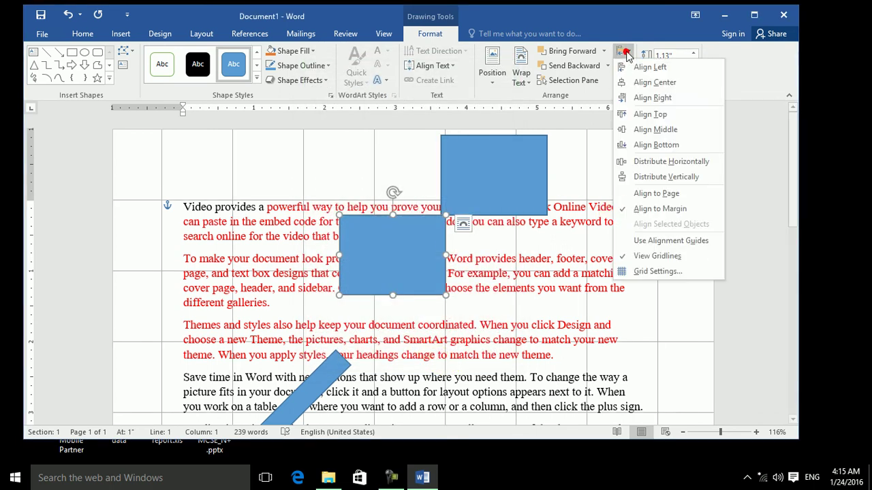
click(659, 273)
click(342, 307)
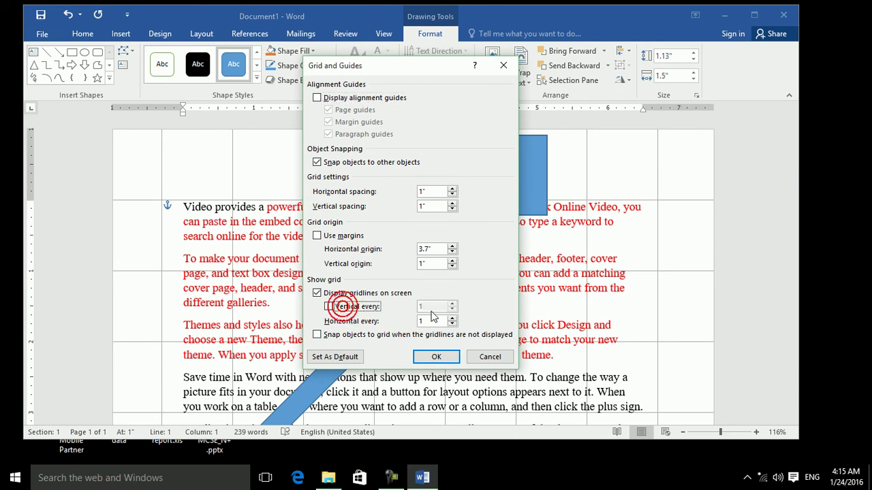
click(436, 357)
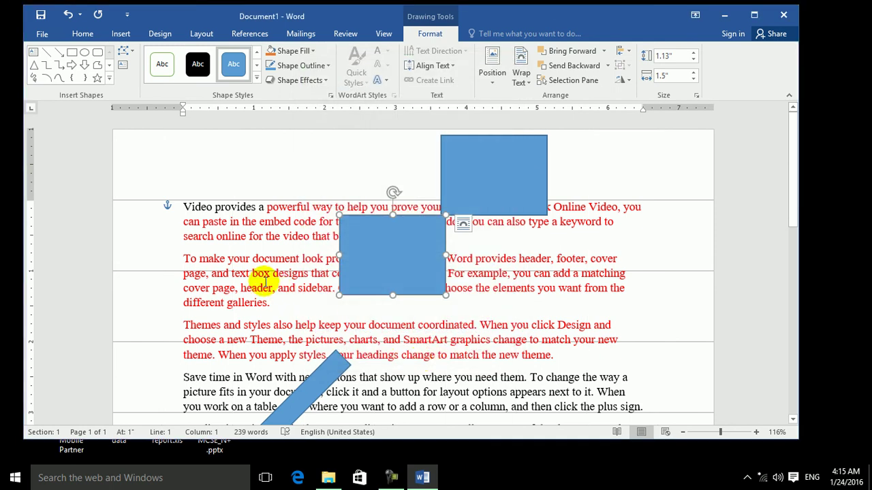
Step: Re-enable the vertical gridlines in the grid settings and suppress the horizontal gridlines
click(630, 58)
click(643, 271)
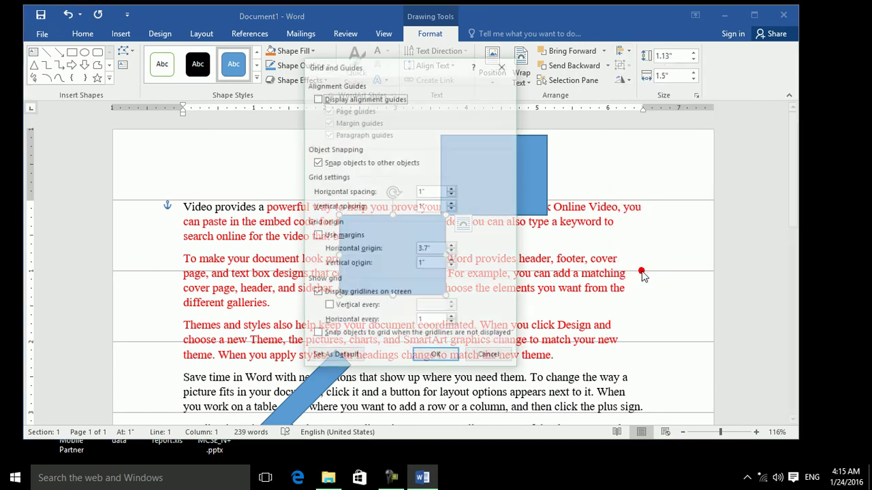
click(343, 308)
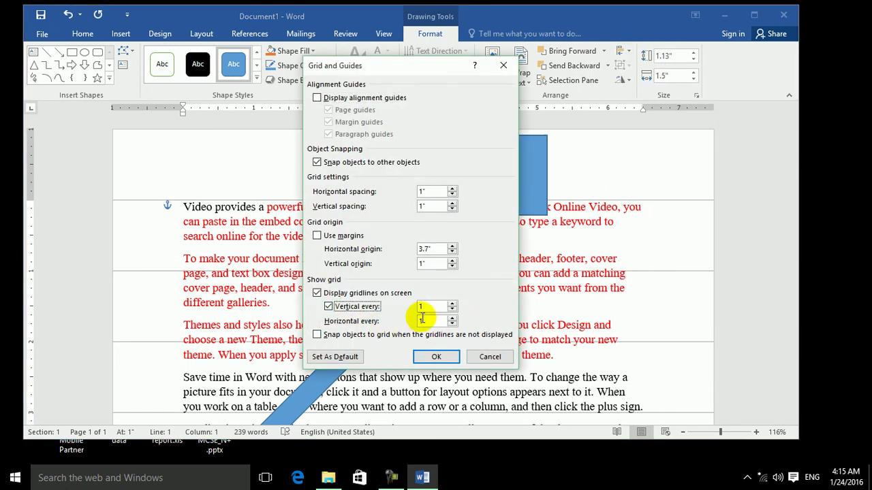
click(436, 357)
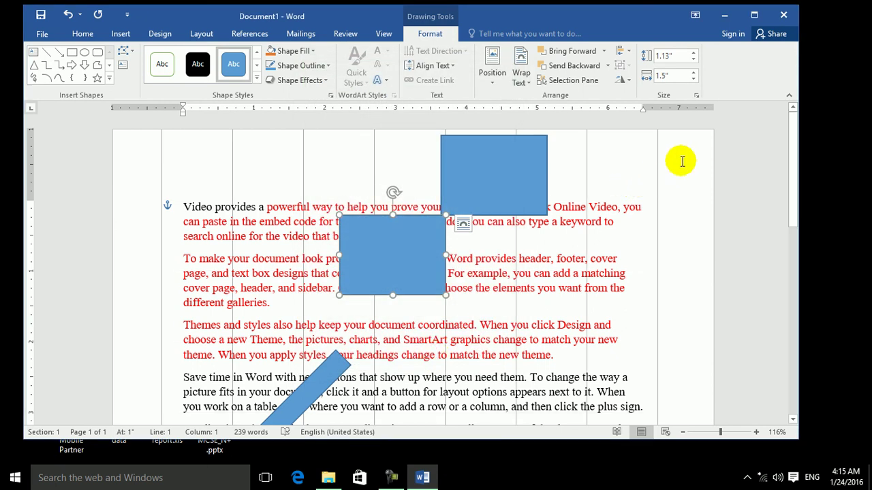
Step: Restore the horizontal gridlines at every 1 in the grid settings, alongside the vertical ones
click(626, 53)
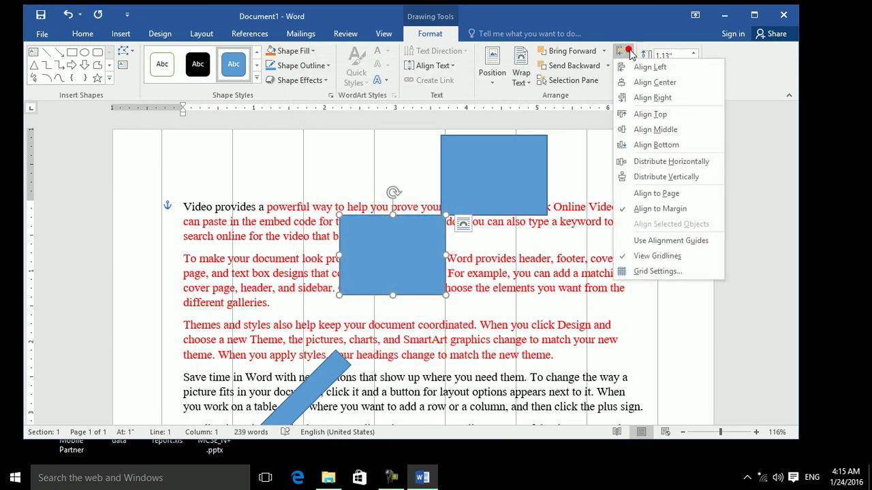
click(644, 270)
click(452, 318)
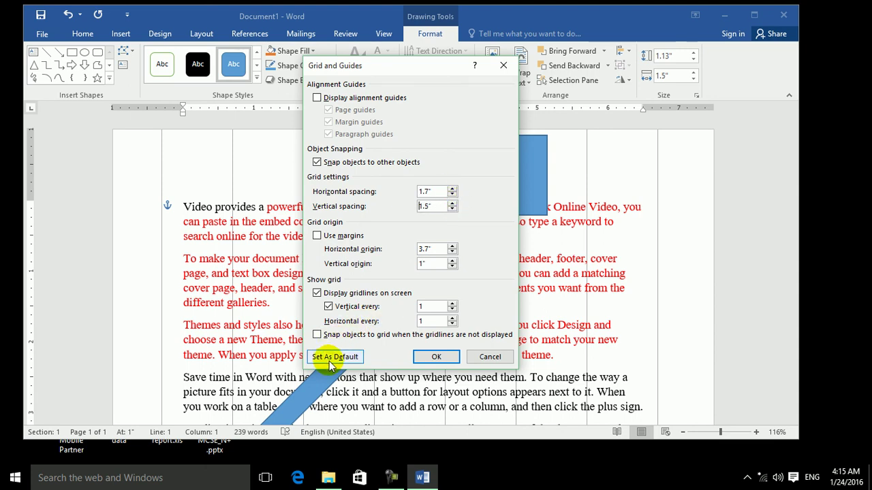
click(436, 354)
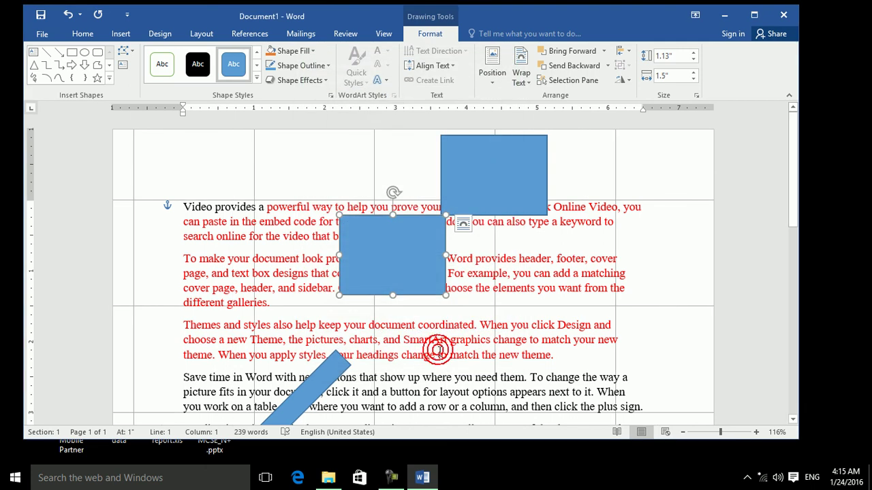
Step: Reposition the blue rectangles along the gridlines, deleting one of them so a single rectangle remains
drag(496, 175, 537, 259)
drag(420, 258, 305, 263)
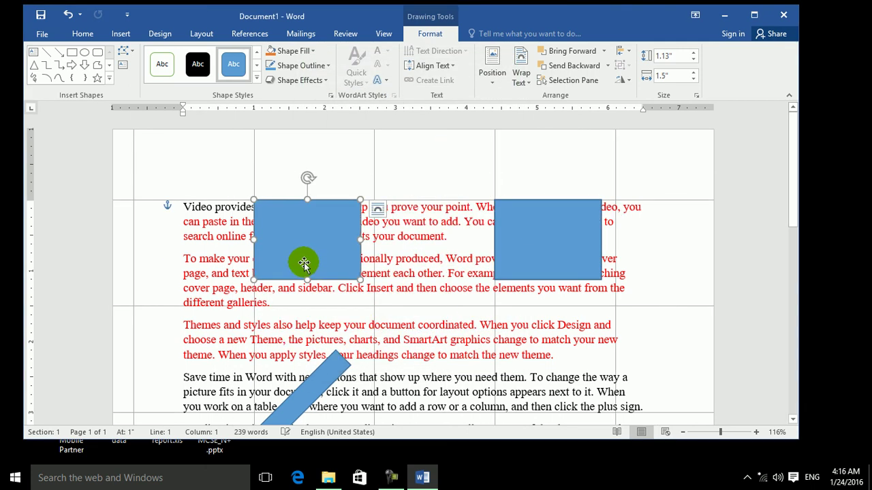
key(Delete)
drag(535, 255, 341, 302)
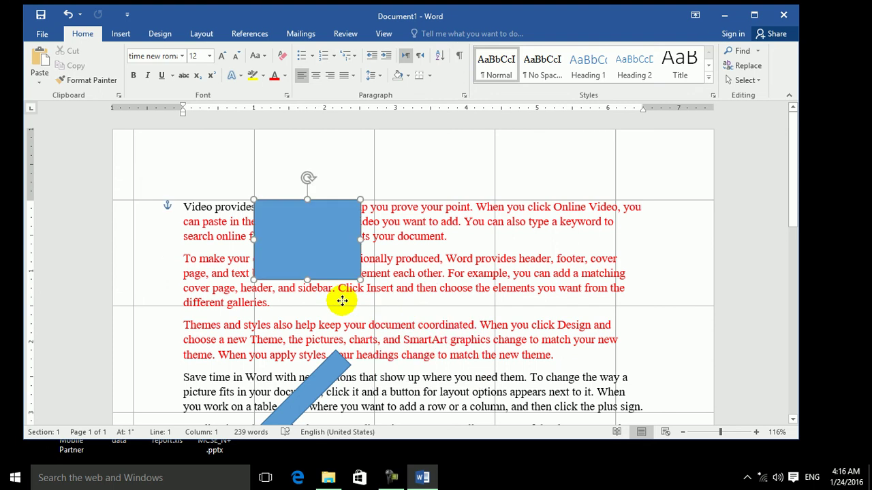
mouse_move(392, 216)
mouse_down()
mouse_move(455, 322)
mouse_move(496, 247)
mouse_move(453, 255)
mouse_up()
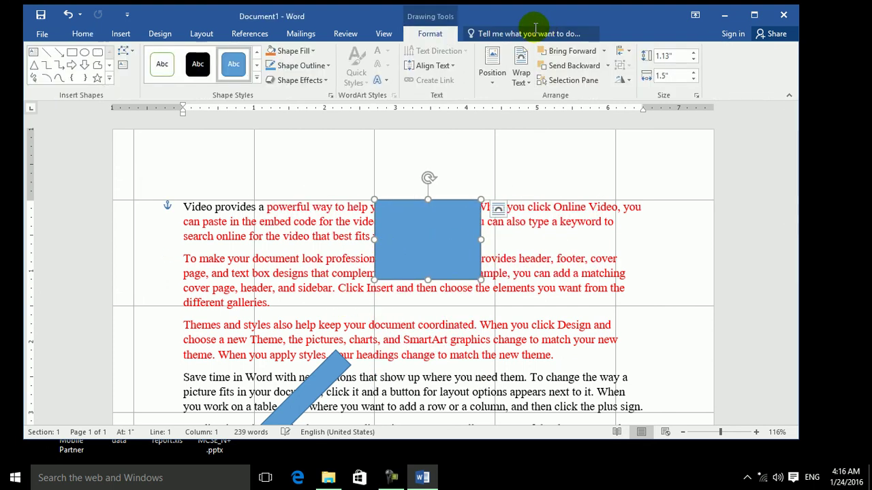
Step: Disable snapping of objects to other objects in the grid settings and nudge the blue rectangle slightly
click(628, 51)
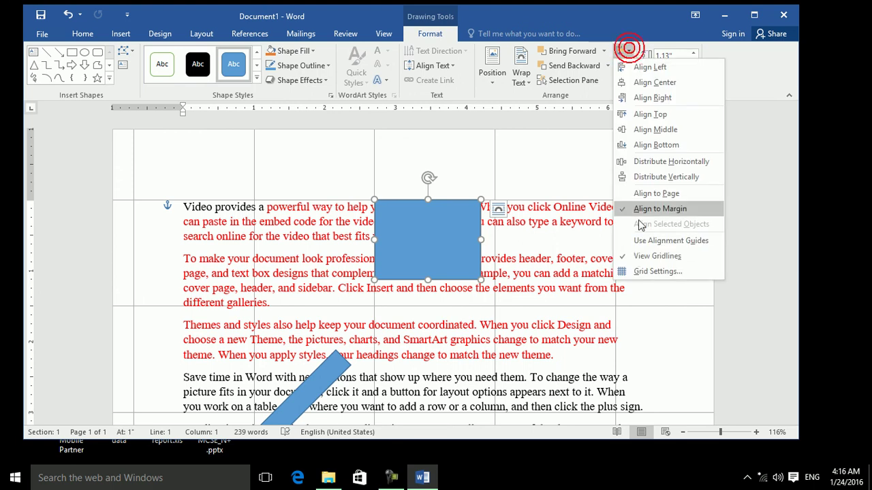
click(639, 269)
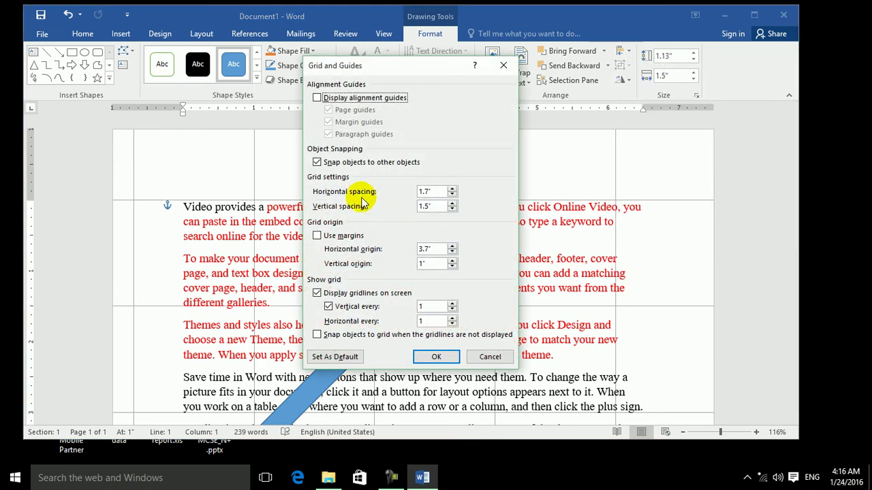
click(337, 162)
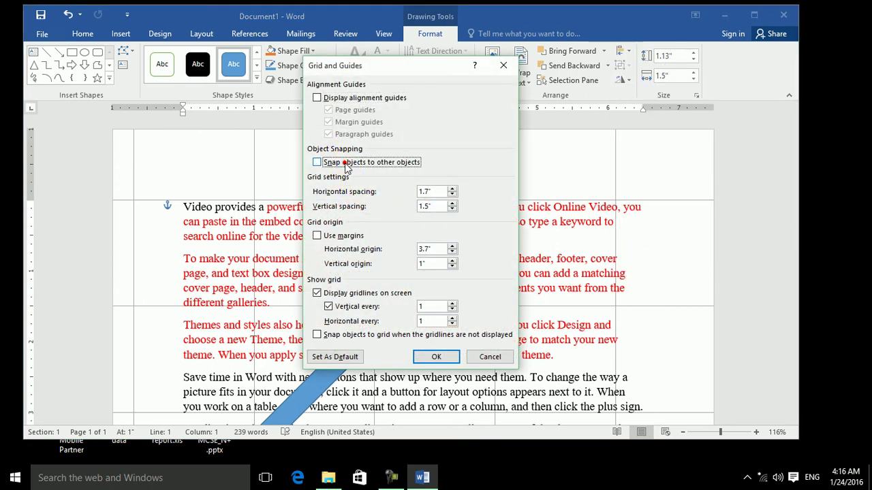
click(437, 357)
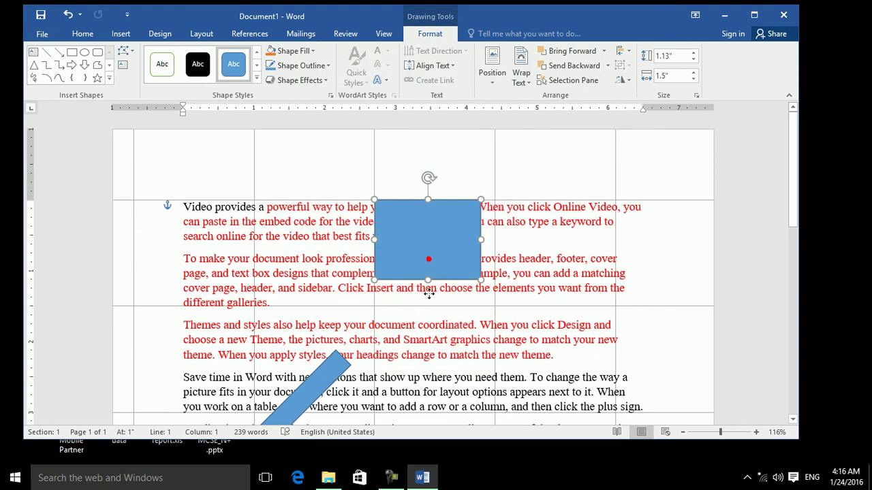
mouse_move(424, 268)
mouse_down()
mouse_move(504, 263)
mouse_move(420, 280)
mouse_up()
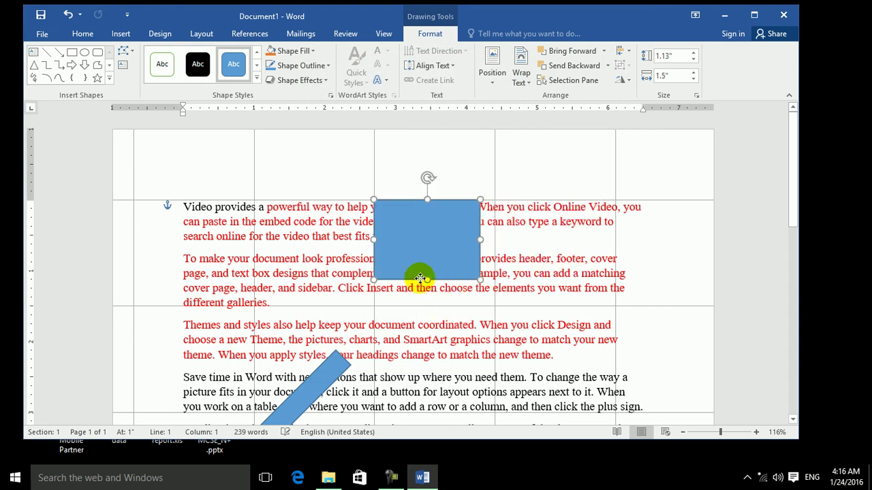
Step: Disable the on-screen gridlines in the grid settings and move the blue rectangle freely down over the second paragraph
click(623, 53)
click(637, 270)
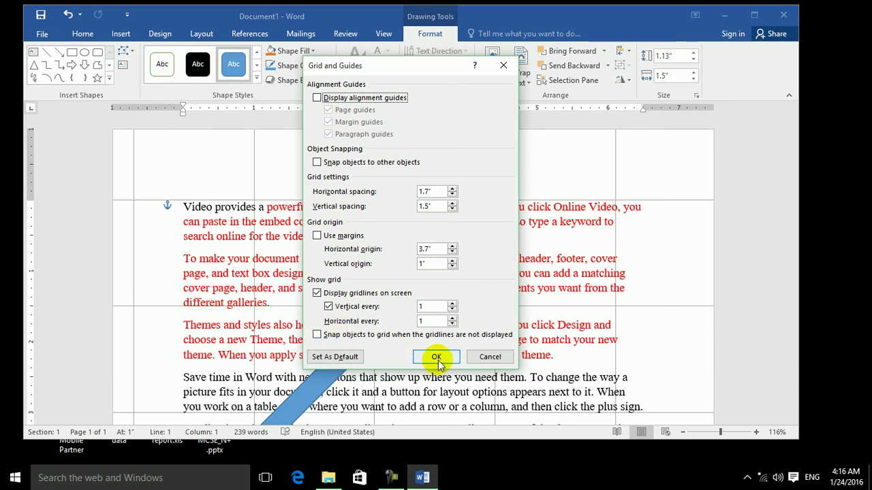
click(371, 293)
click(446, 357)
drag(443, 243, 426, 279)
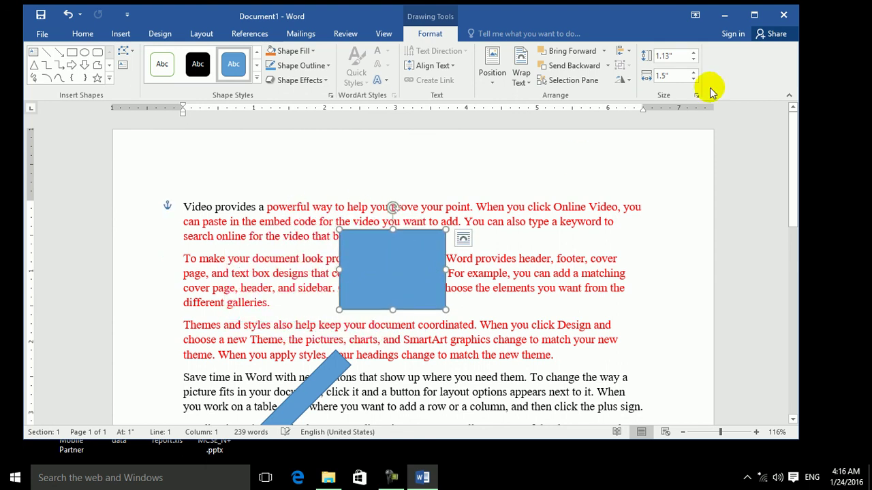
Step: Enable snapping objects to the grid when gridlines are not displayed, and move the blue rectangle around the text
click(627, 49)
click(654, 271)
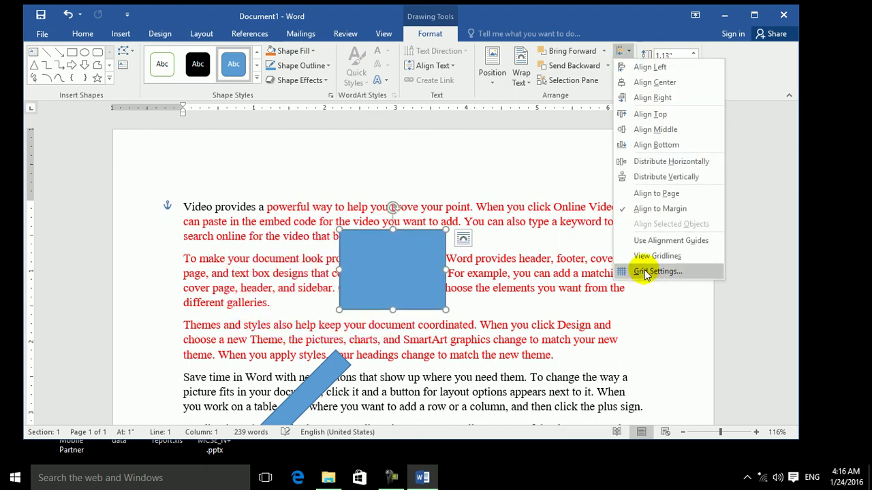
click(340, 334)
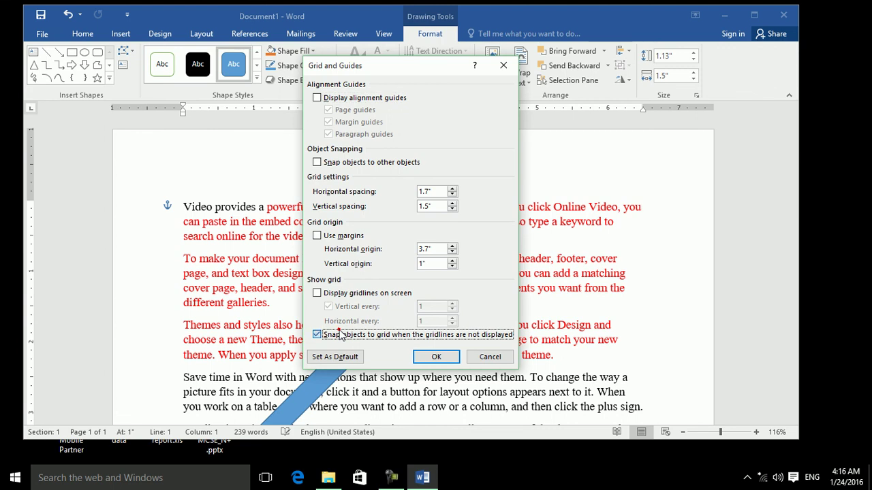
click(424, 356)
drag(366, 223, 419, 235)
drag(405, 308, 333, 284)
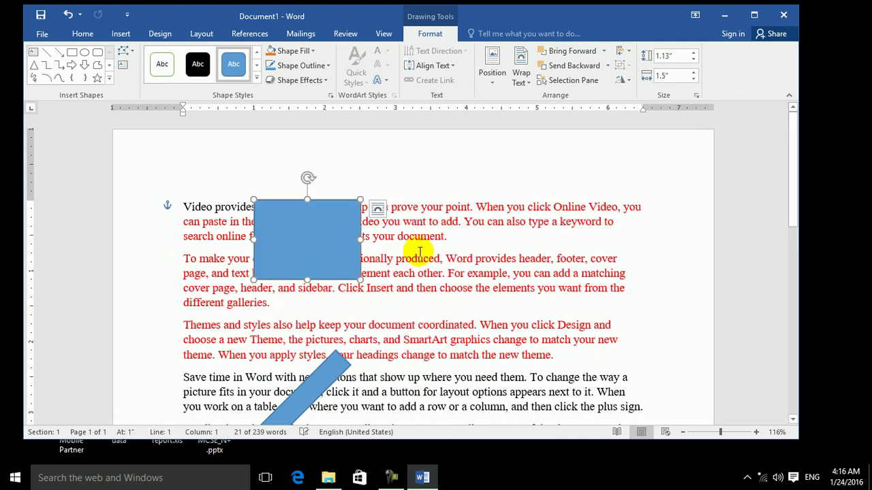
click(630, 53)
click(645, 270)
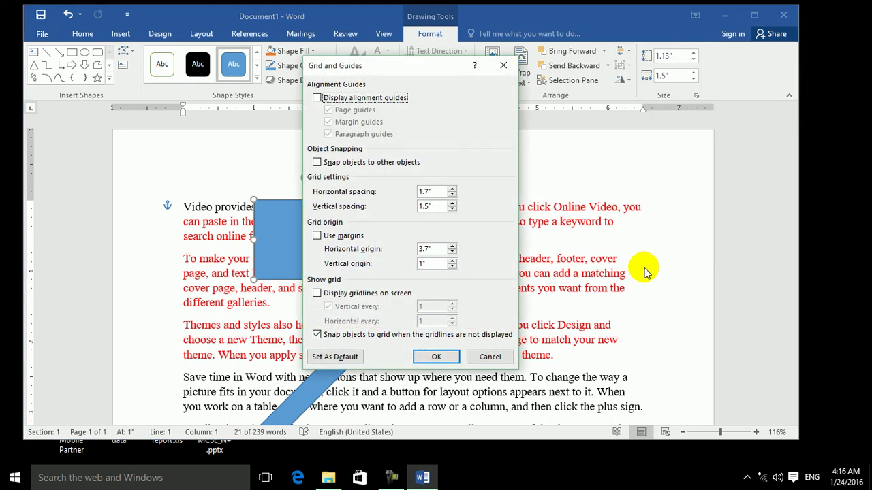
click(486, 357)
Step: Duplicate the blue rectangle, then group it with its copy and move the group across the text
click(285, 246)
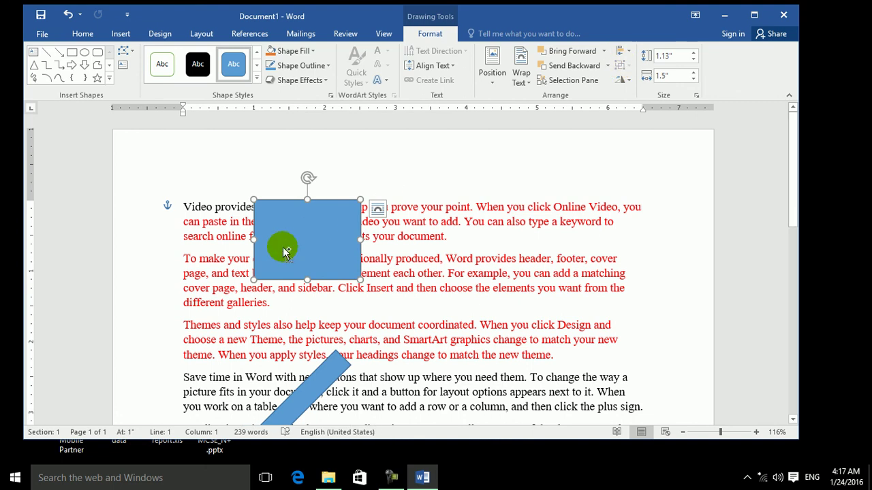
key(ctrl+d)
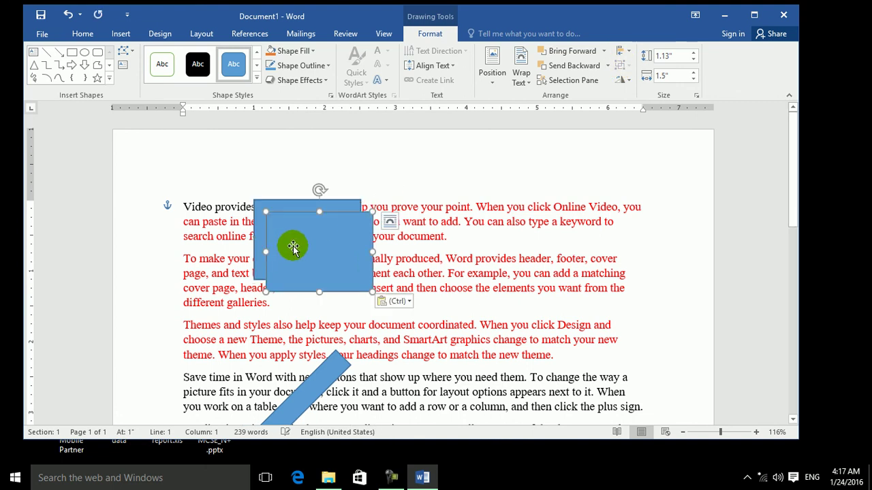
shift+click(258, 214)
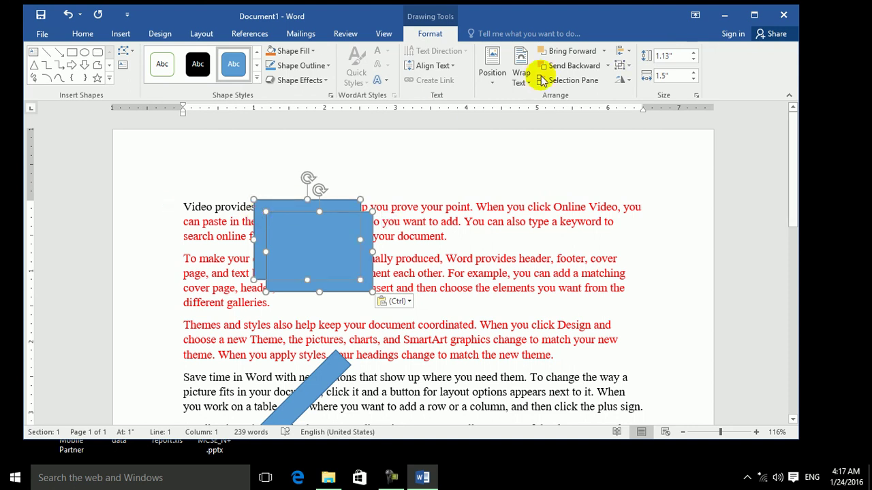
click(622, 65)
click(634, 81)
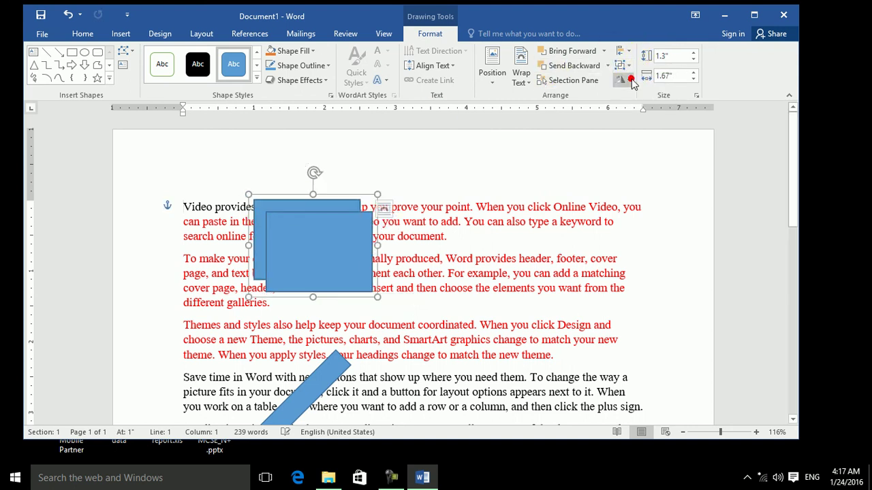
drag(318, 225, 463, 245)
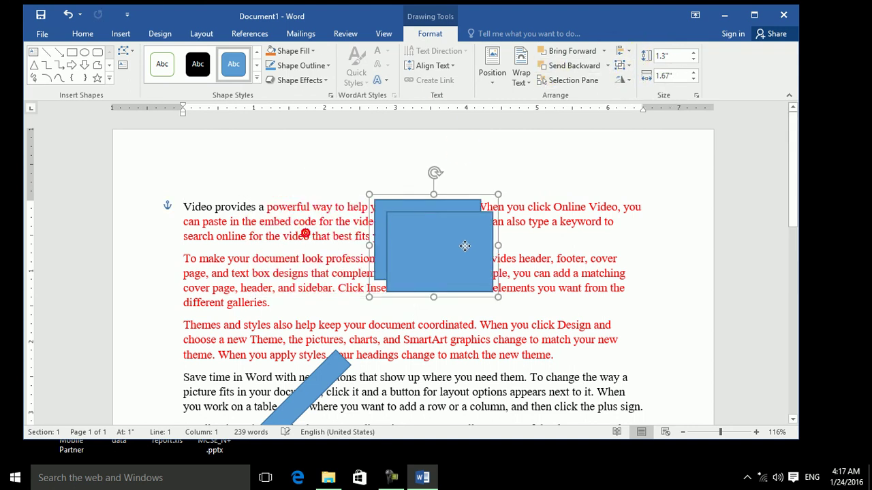
Step: Ungroup the two blue rectangles and place them side by side
click(628, 67)
click(633, 94)
drag(414, 234, 386, 274)
click(278, 271)
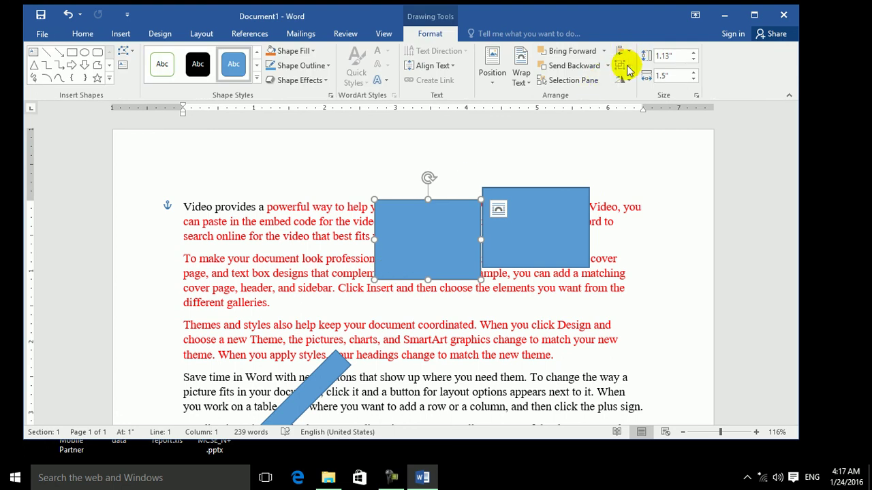
Step: Move the diagonal bar up beside the two blue rectangles and group it with the nearest one
shift+click(523, 212)
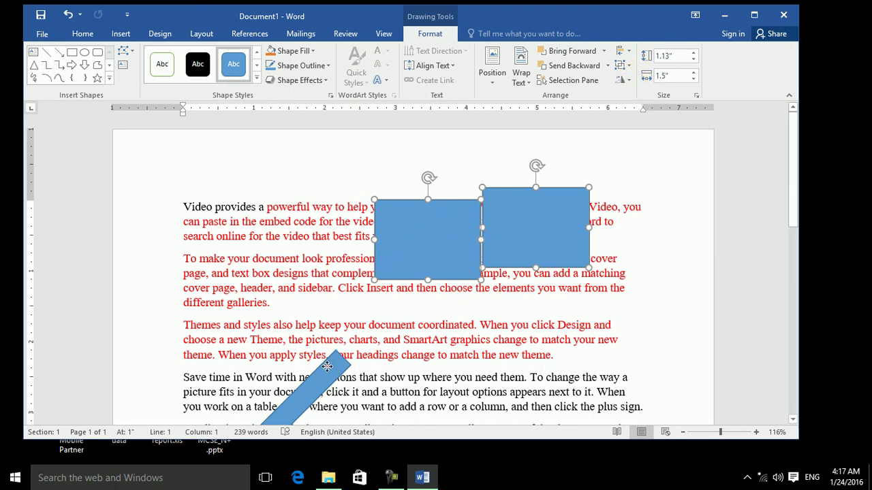
drag(341, 357, 368, 242)
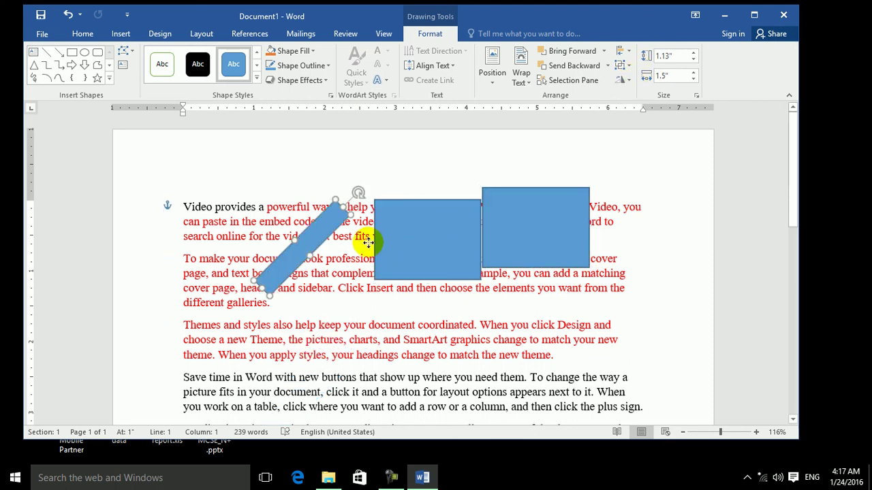
shift+click(412, 236)
click(622, 66)
click(632, 82)
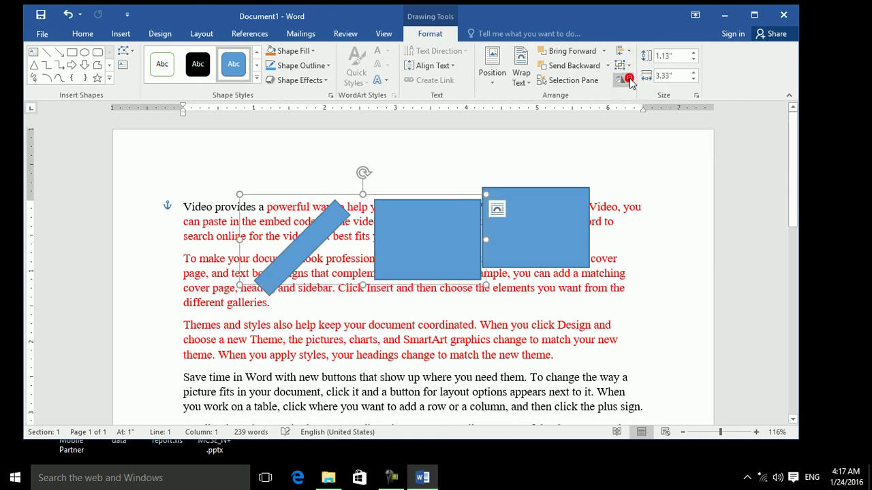
Step: Apply the solid orange shape style to the group and rotate it a few degrees clockwise through the rotation options
click(257, 79)
click(233, 129)
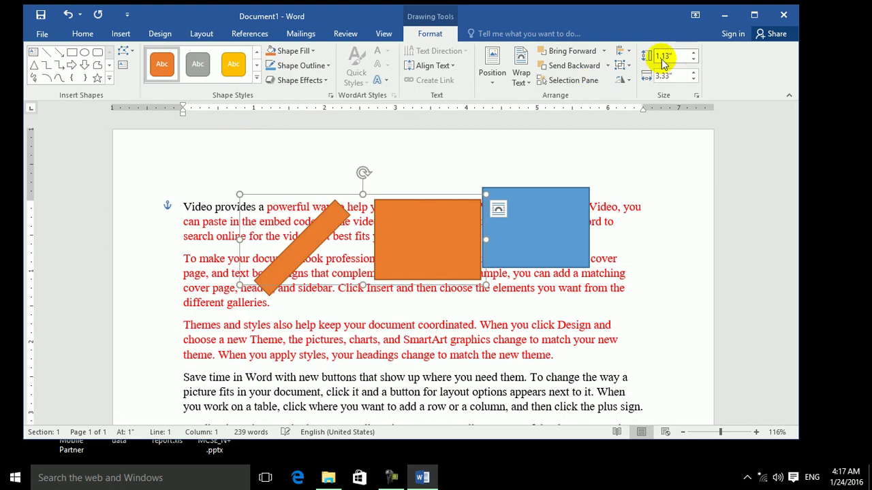
click(626, 80)
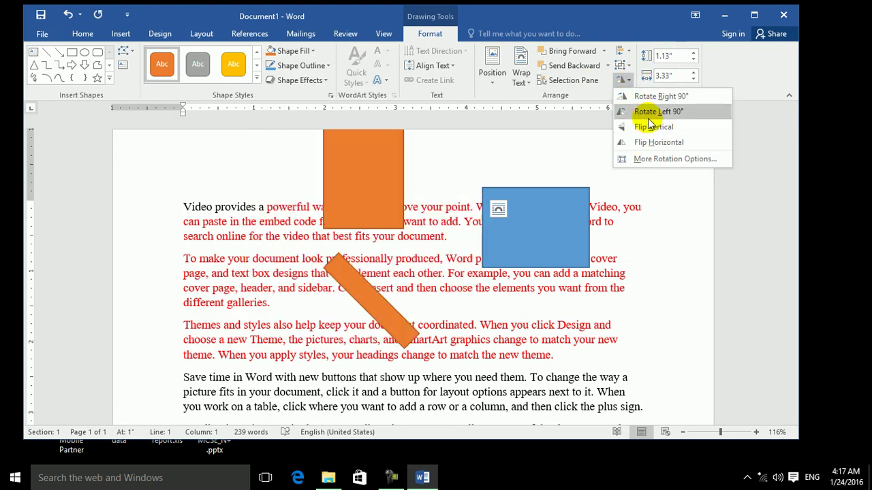
click(667, 162)
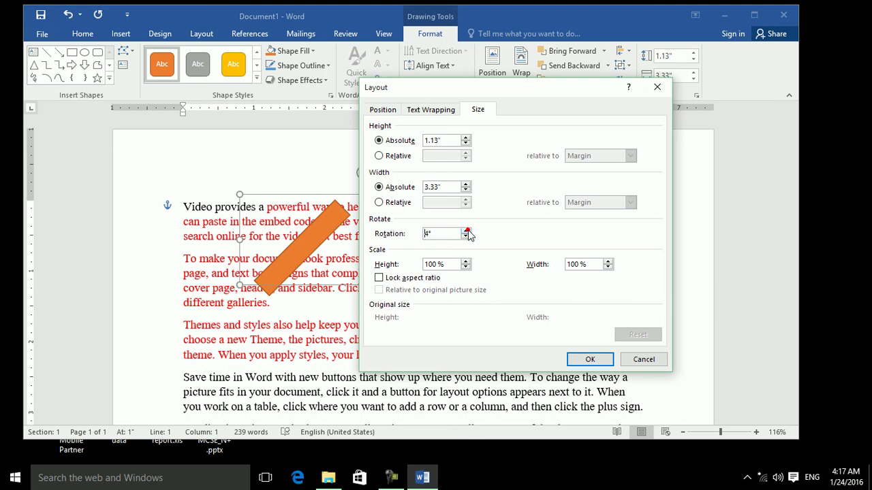
click(589, 359)
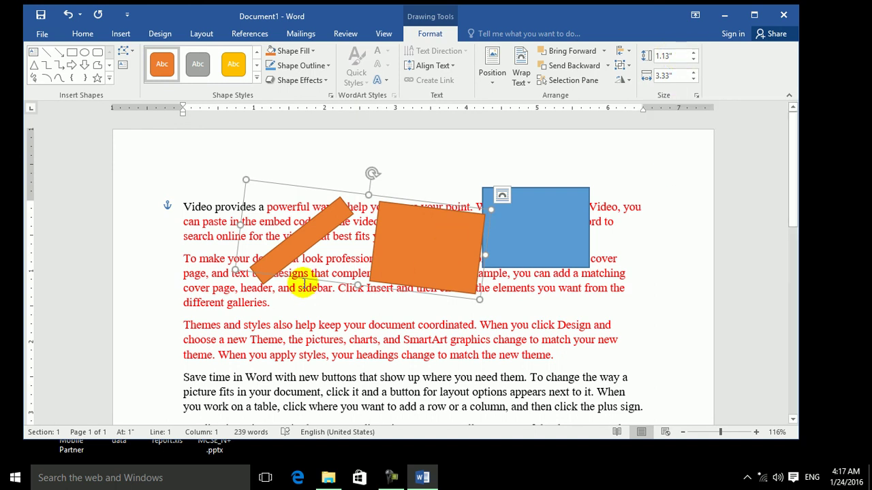
Step: Insert the picture Screenshot (7).png at the third paragraph
click(338, 355)
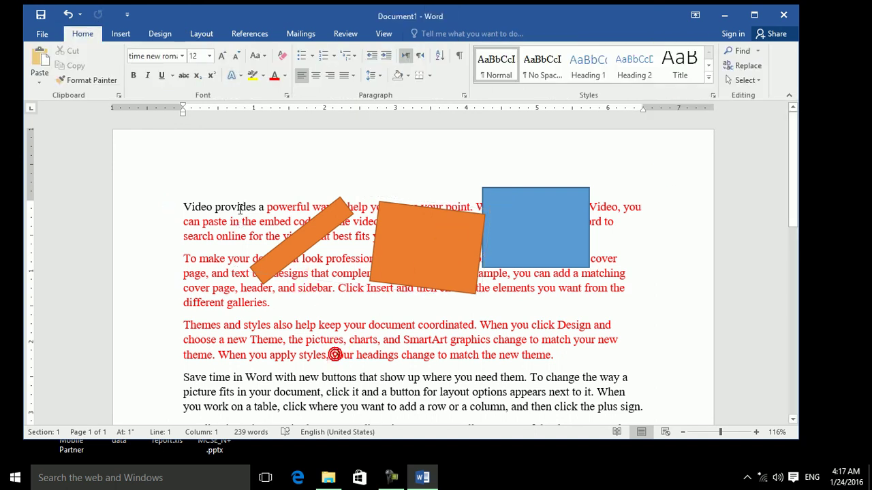
click(128, 37)
click(141, 66)
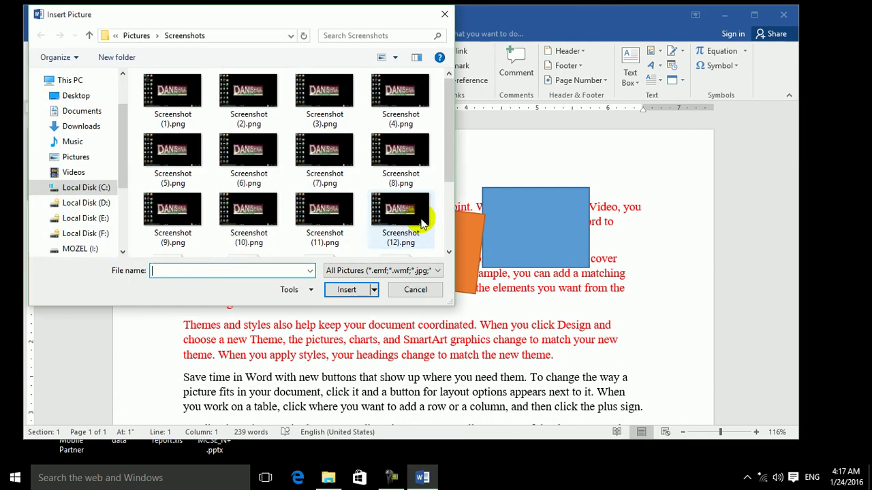
click(330, 164)
click(348, 290)
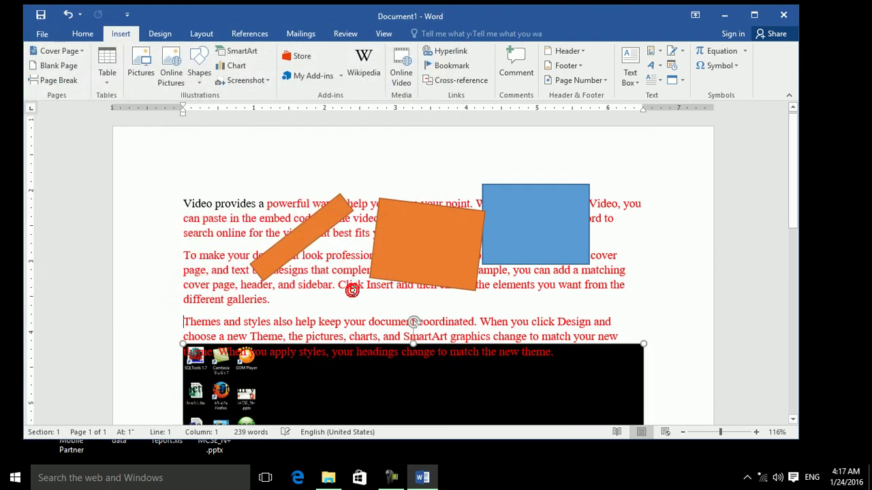
Step: Crop the inserted picture inward from its top-right corner to about 2.92" high by 5.53" wide
click(691, 75)
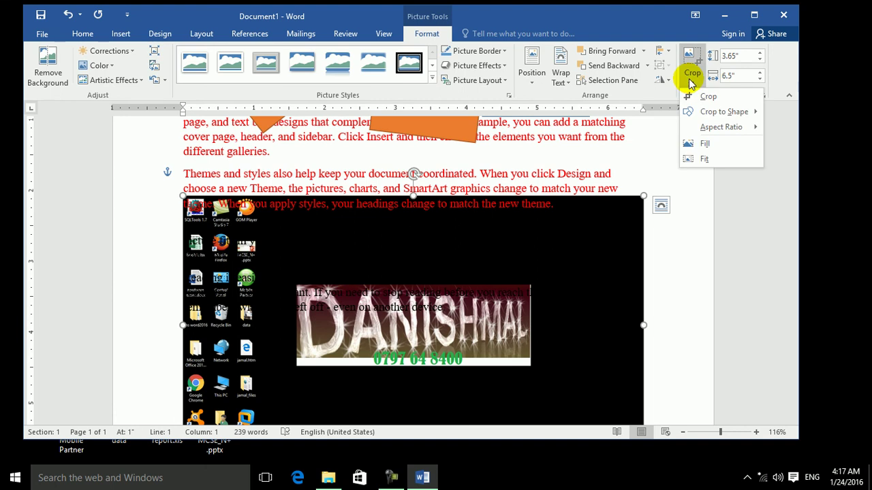
click(711, 95)
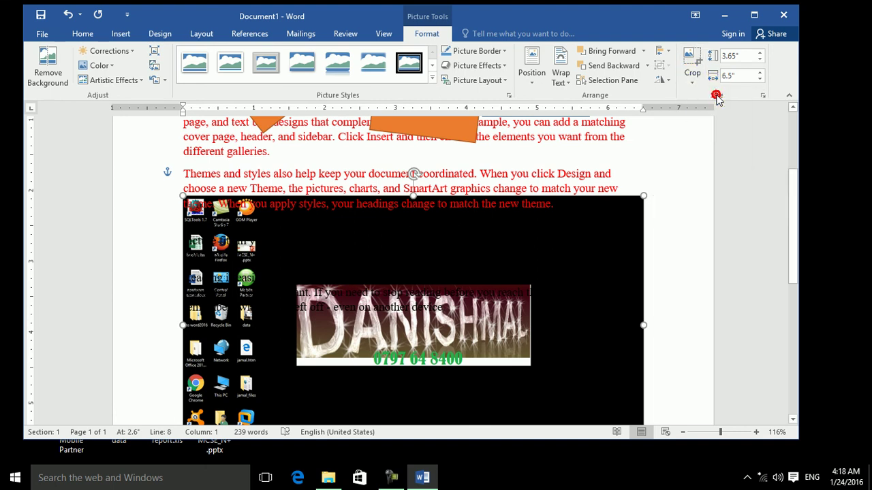
drag(608, 230, 574, 248)
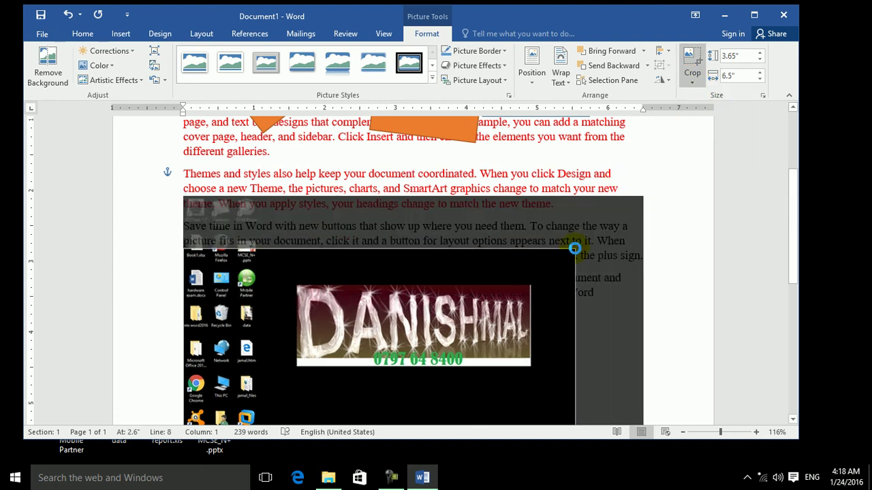
click(686, 57)
Step: Set the picture's text wrapping to Square and move it up and to the right, beside the third paragraph
drag(444, 298, 468, 208)
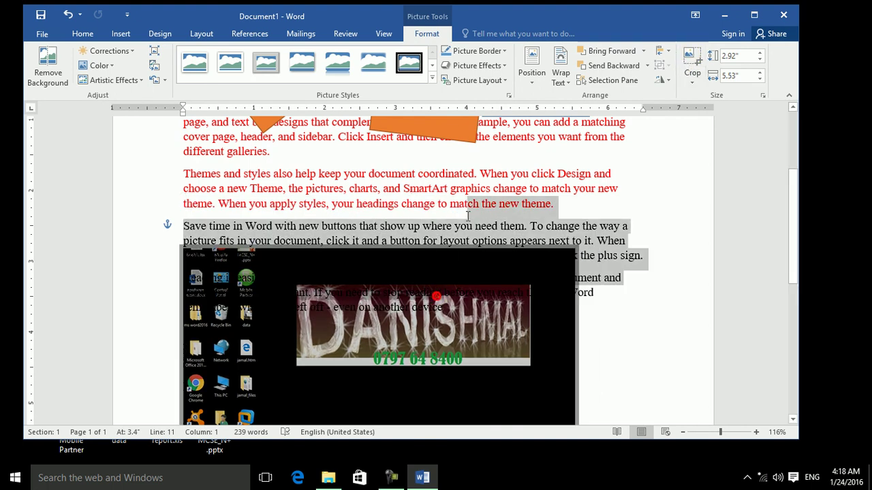
click(451, 300)
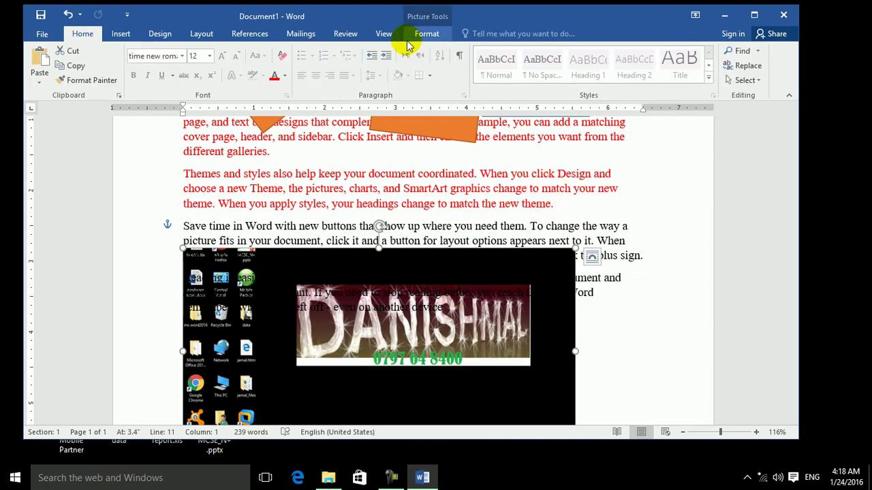
click(426, 33)
click(560, 77)
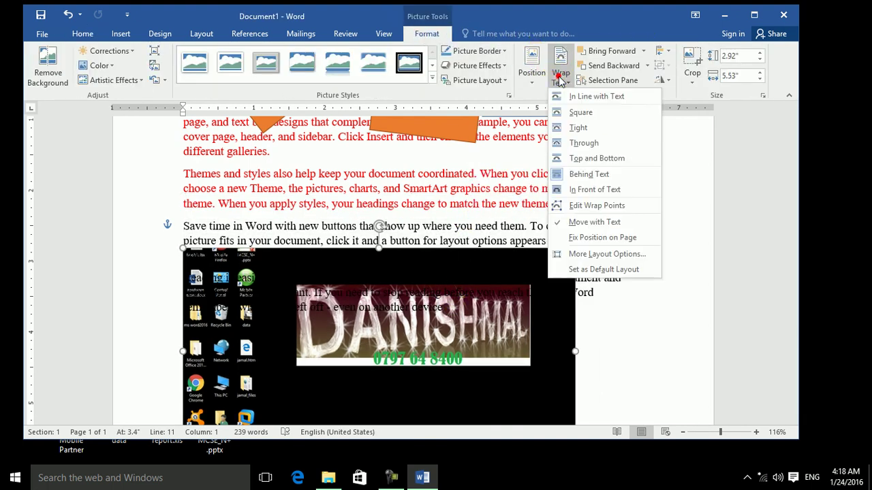
click(577, 111)
drag(451, 213, 459, 203)
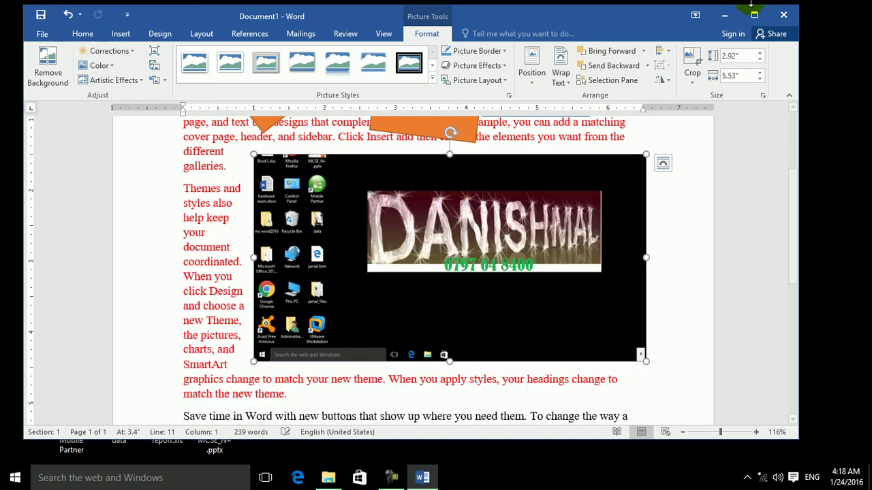
Step: Crop the picture to a heart shape
click(690, 75)
mouse_move(704, 114)
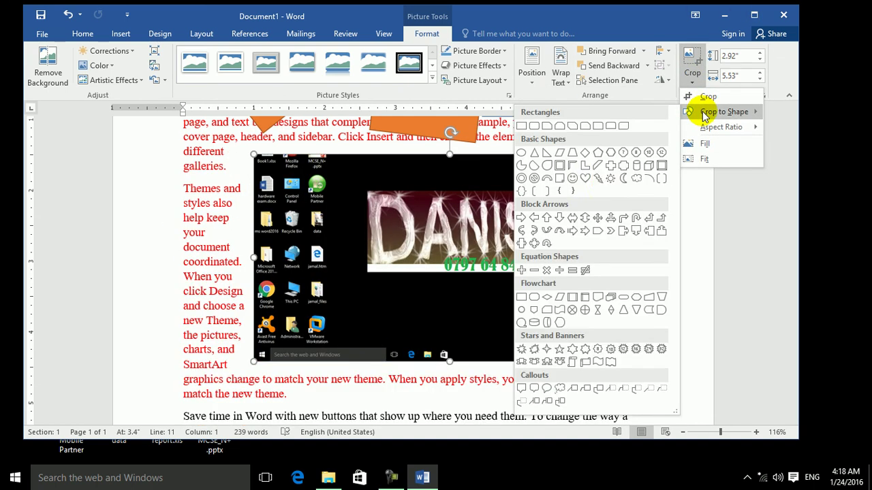
click(586, 177)
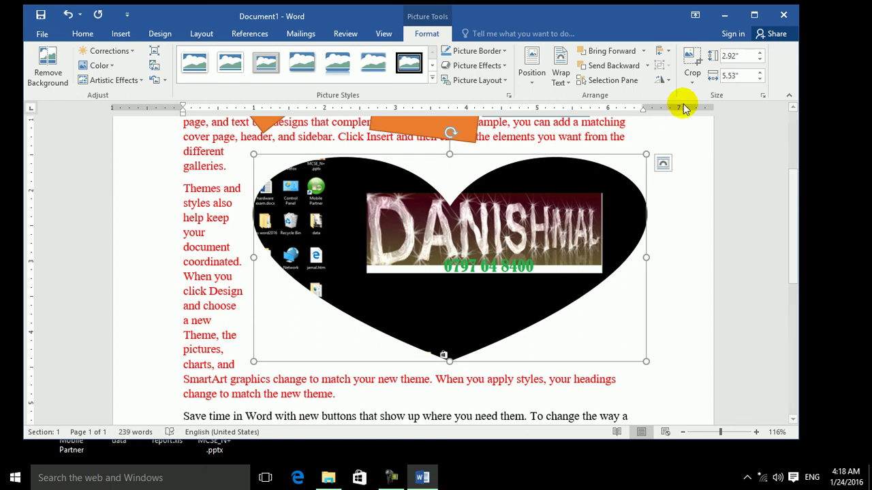
Step: Crop the picture to the chevron block arrow shape
click(691, 74)
mouse_move(702, 115)
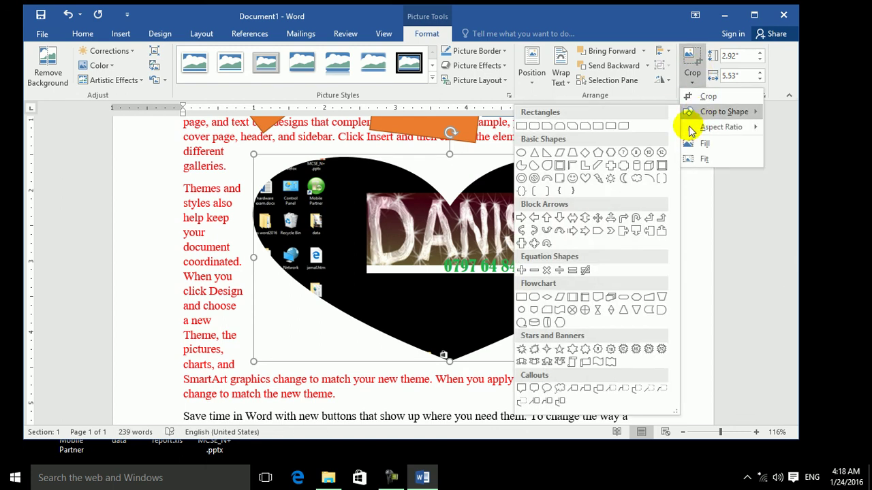
click(611, 232)
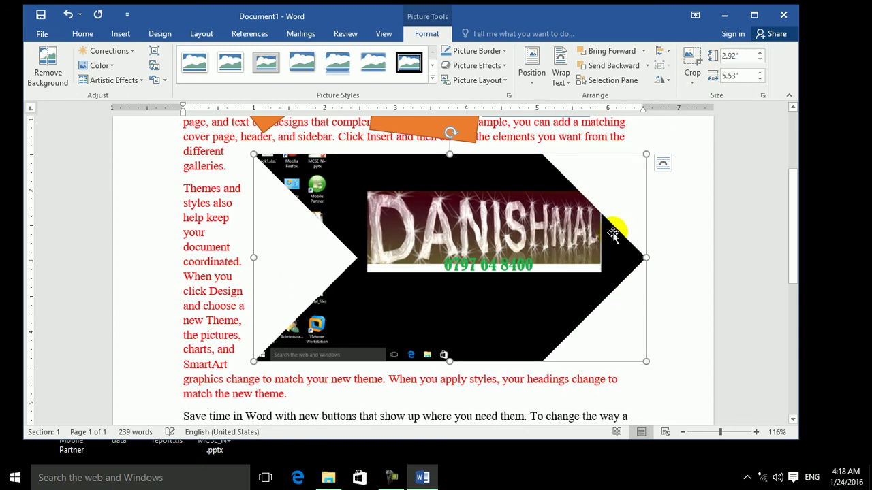
Step: Crop the chevron picture to the 2:3 portrait aspect ratio and apply the crop
click(692, 75)
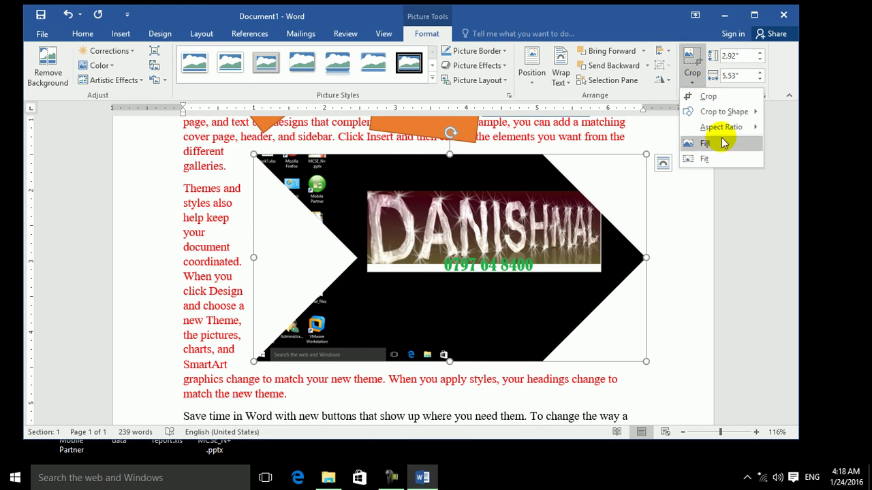
mouse_move(732, 126)
click(779, 173)
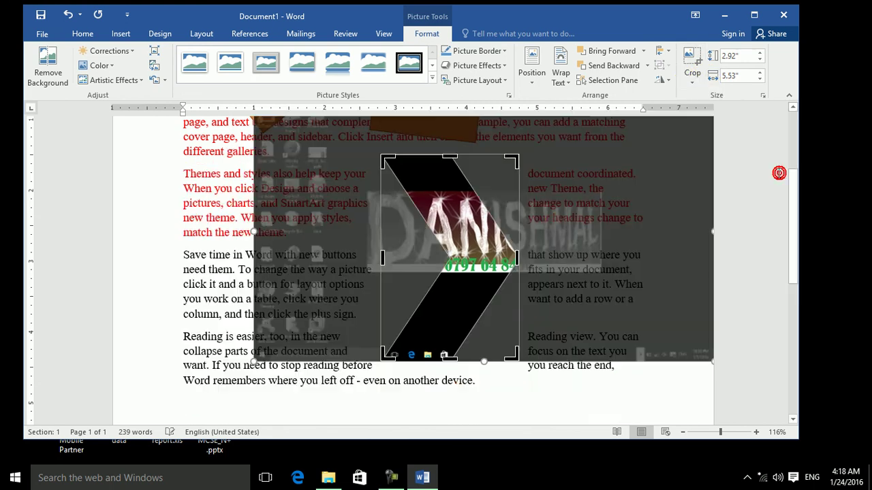
click(691, 51)
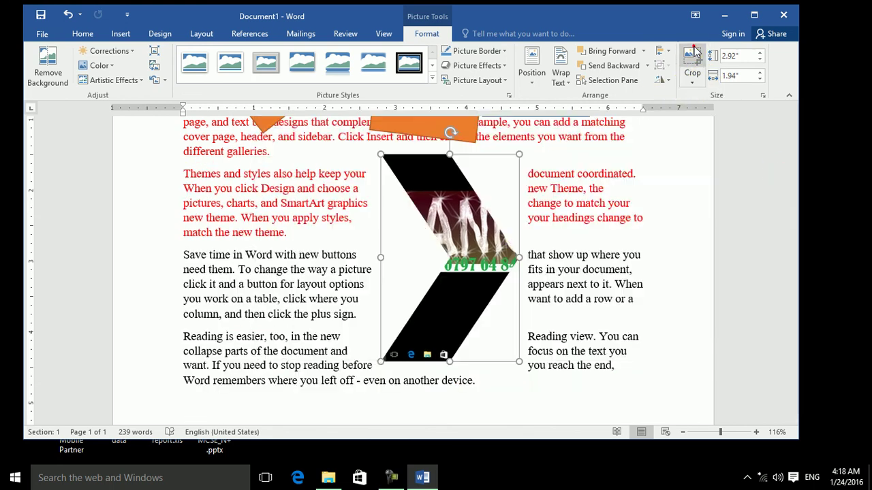
Step: Try the Fit crop option on the picture, replace it with Fill and apply the crop
click(692, 74)
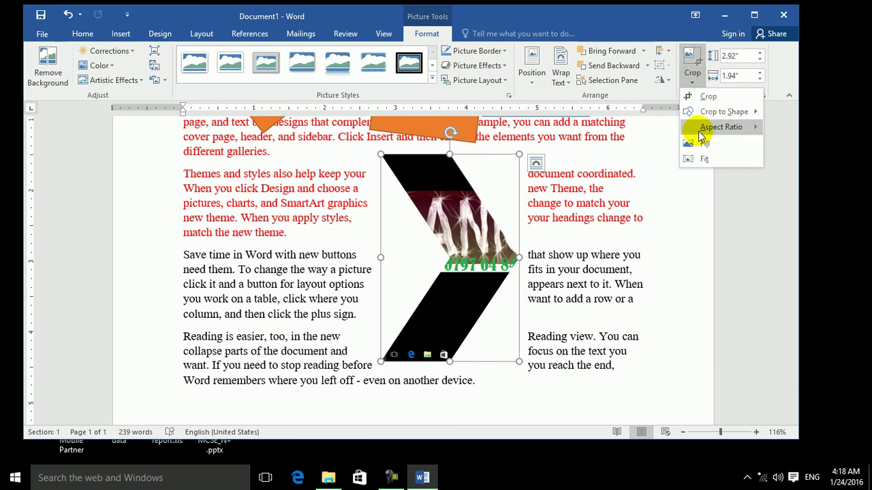
click(701, 159)
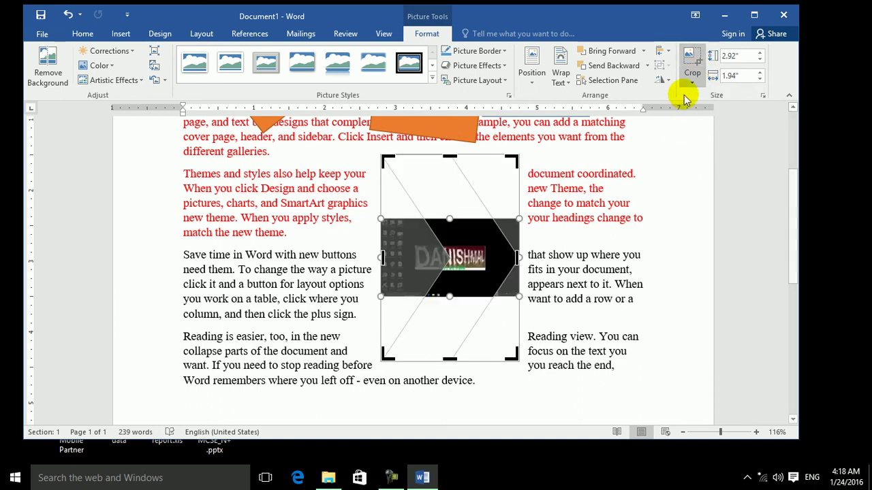
click(692, 76)
click(696, 143)
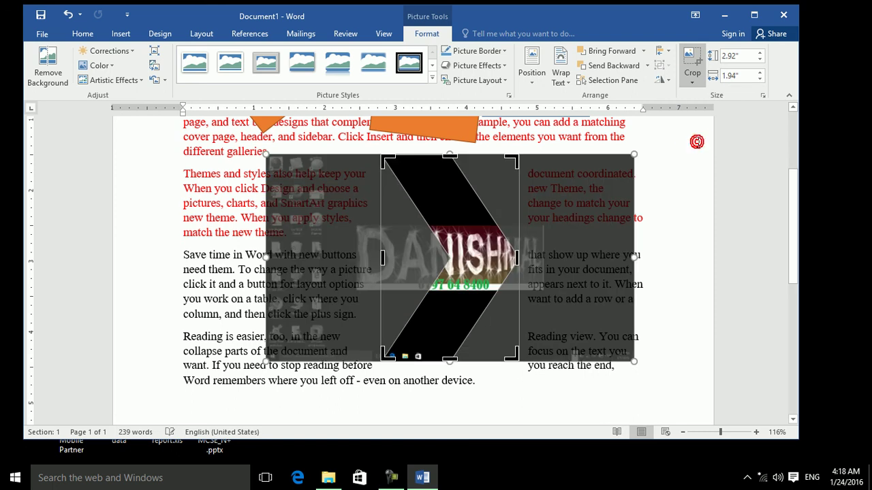
click(692, 58)
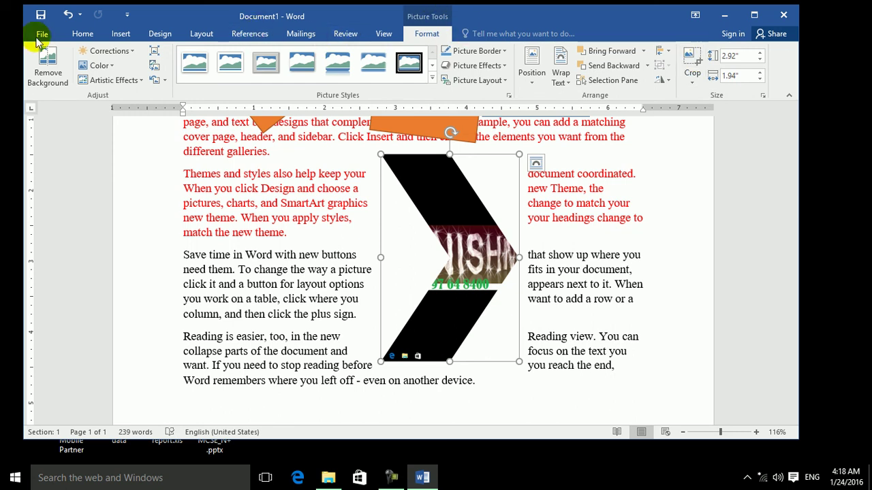
Step: Move the chevron picture toward the left margin and change its color to gray tones
click(83, 34)
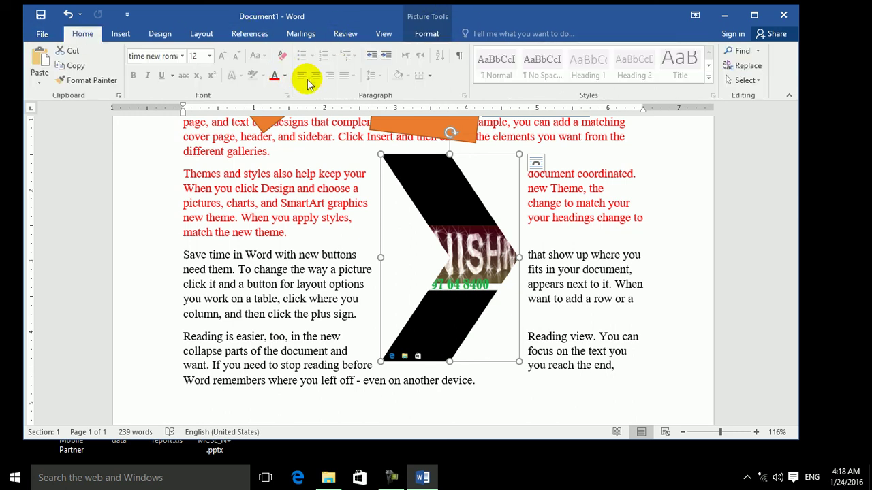
drag(358, 203, 317, 220)
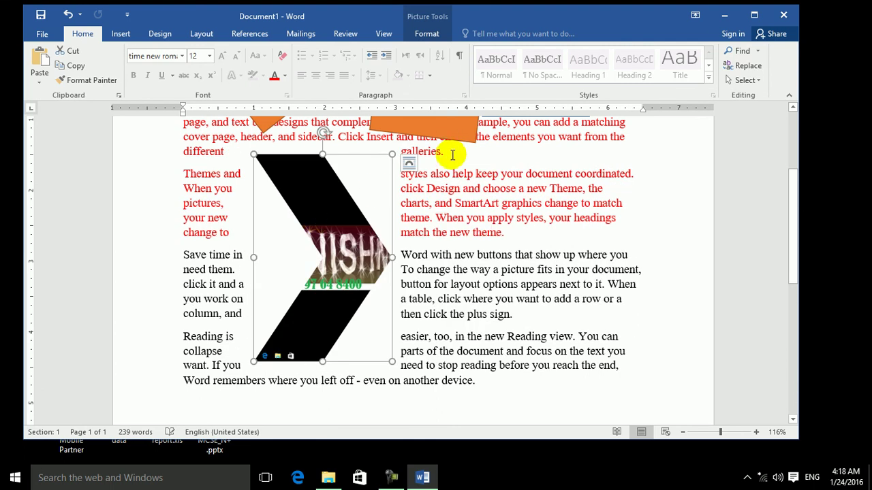
click(429, 34)
click(101, 65)
click(122, 106)
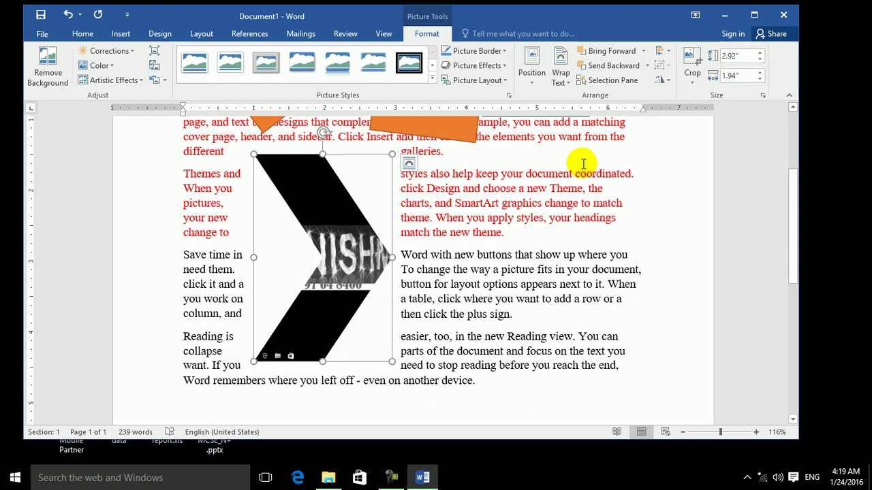
Step: Delete the chevron picture and close Word without saving the document or keeping the last copied item
key(Delete)
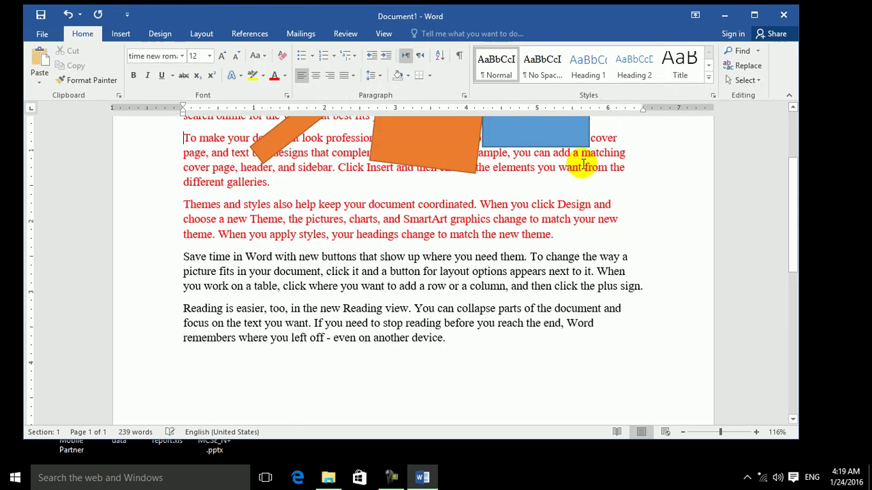
click(785, 15)
click(432, 261)
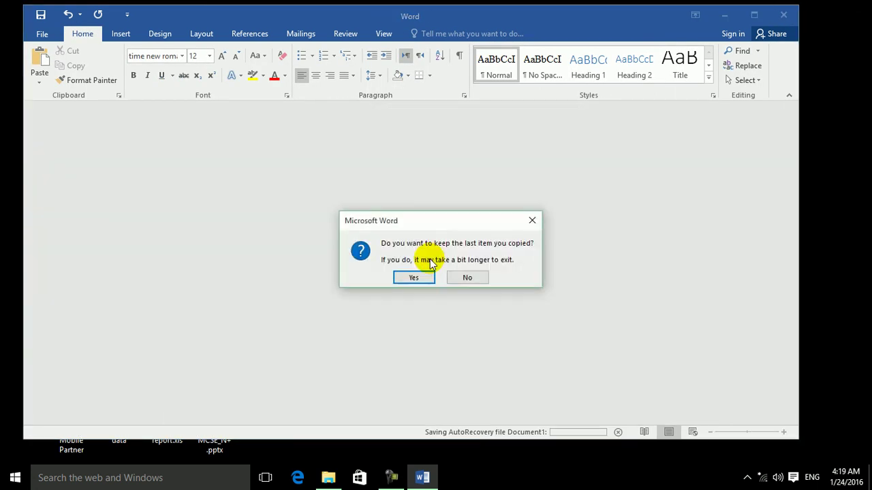
click(453, 277)
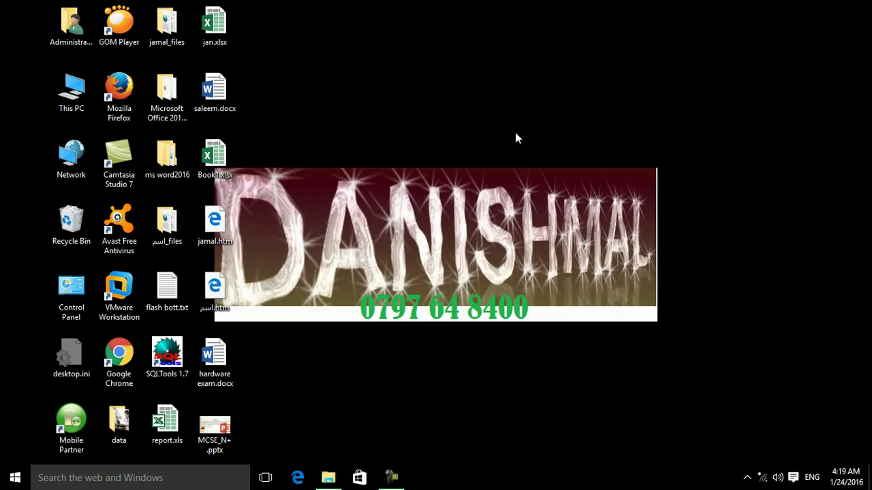